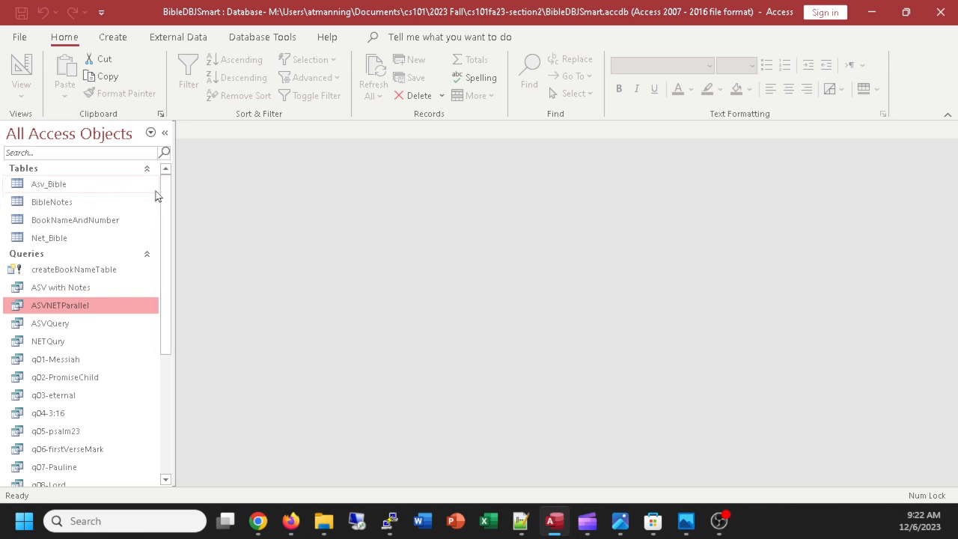
View the records of the Asv_Bible and BookNameAndNumber tables, and close only BookNameAndNumber
{"action": "double_click", "coordinate": [46, 185]}
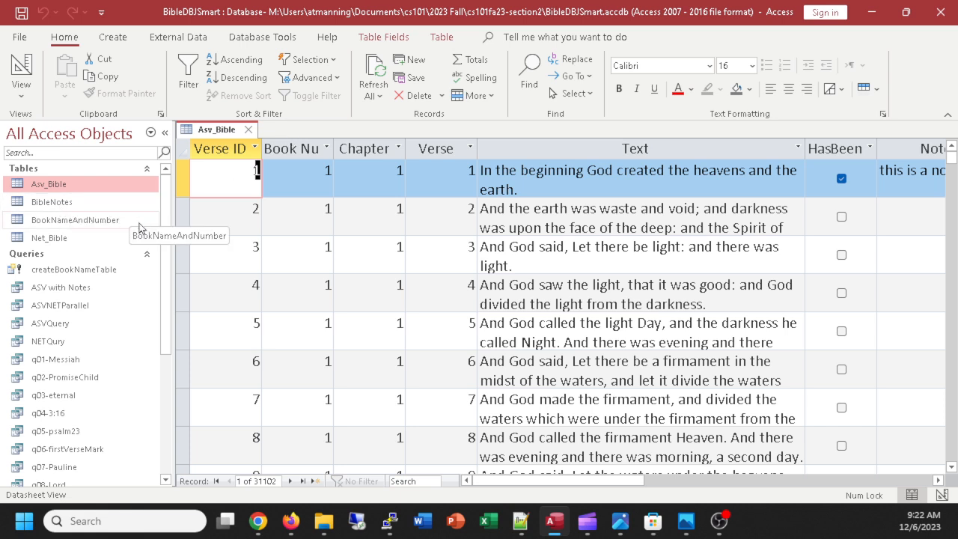
{"action": "left_click", "coordinate": [58, 220]}
{"action": "double_click", "coordinate": [58, 220]}
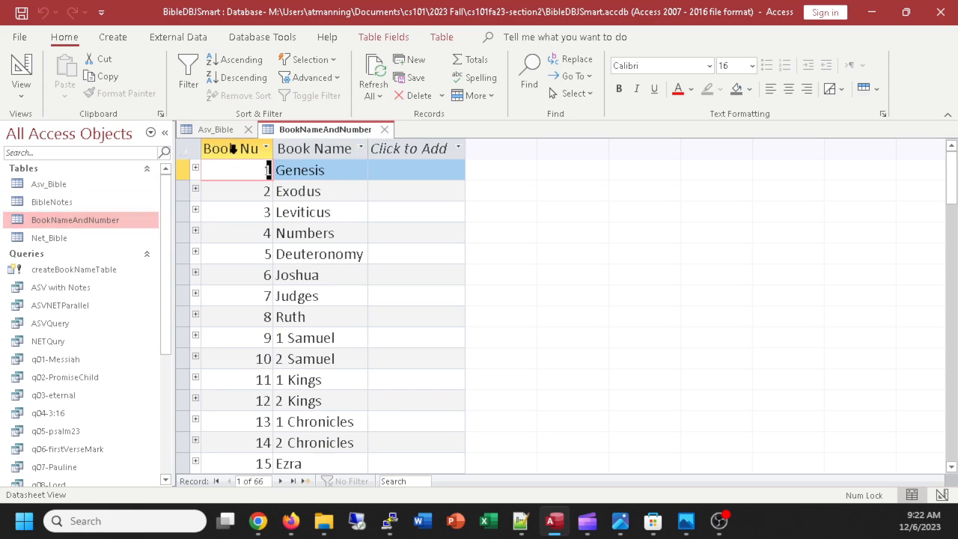
{"action": "left_click", "coordinate": [384, 129]}
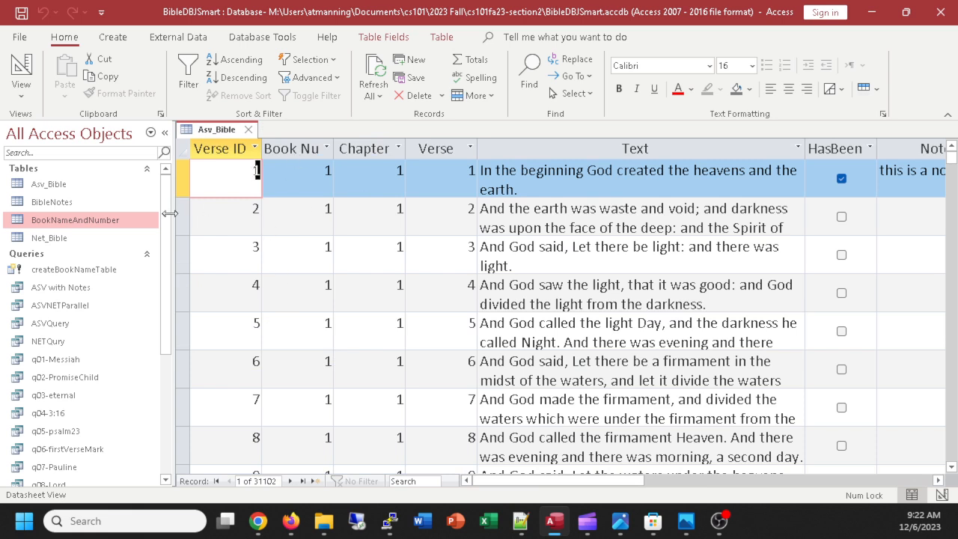
Try to remove the primary key from the Book Number field in the BookNameAndNumber table's design, and close the table
{"action": "left_click", "coordinate": [100, 223]}
{"action": "double_click", "coordinate": [101, 222]}
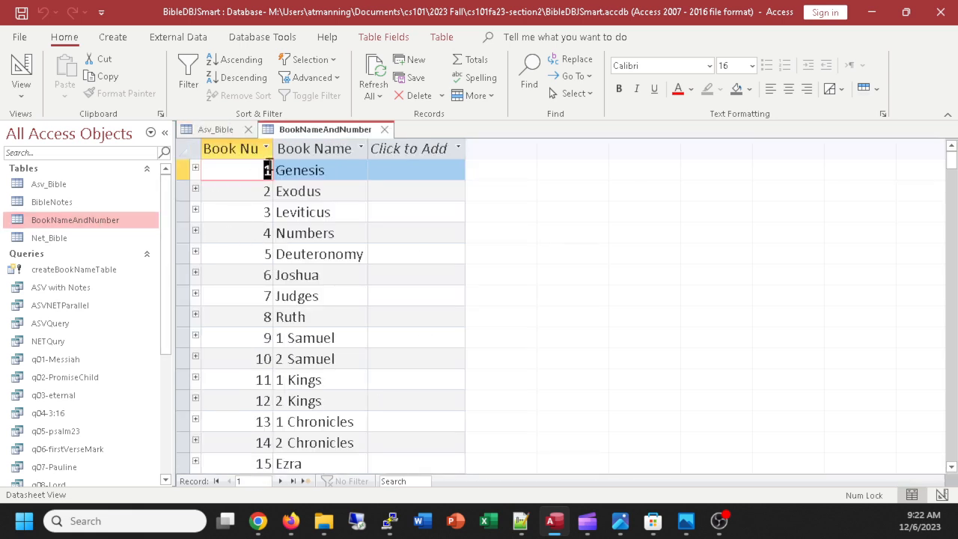
{"action": "left_click", "coordinate": [21, 67]}
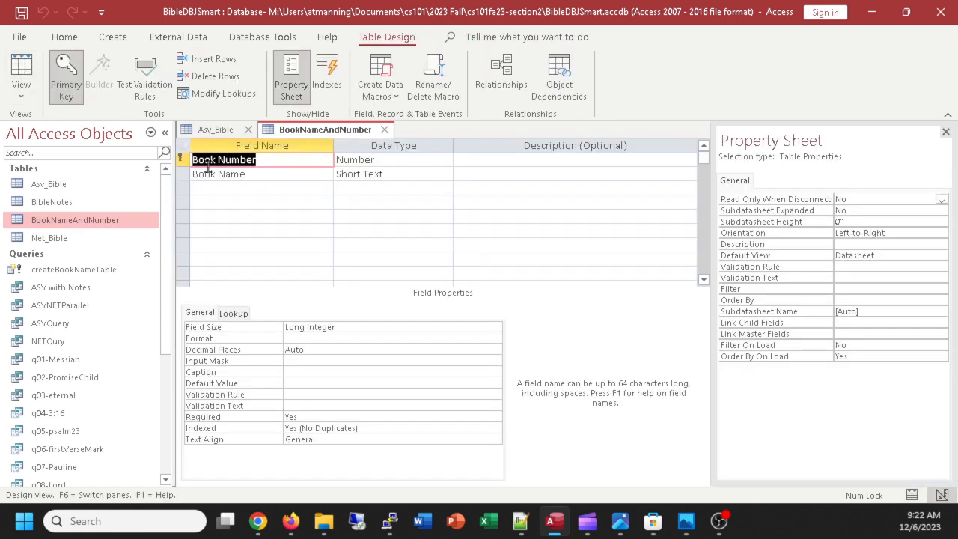
{"action": "left_click", "coordinate": [66, 81]}
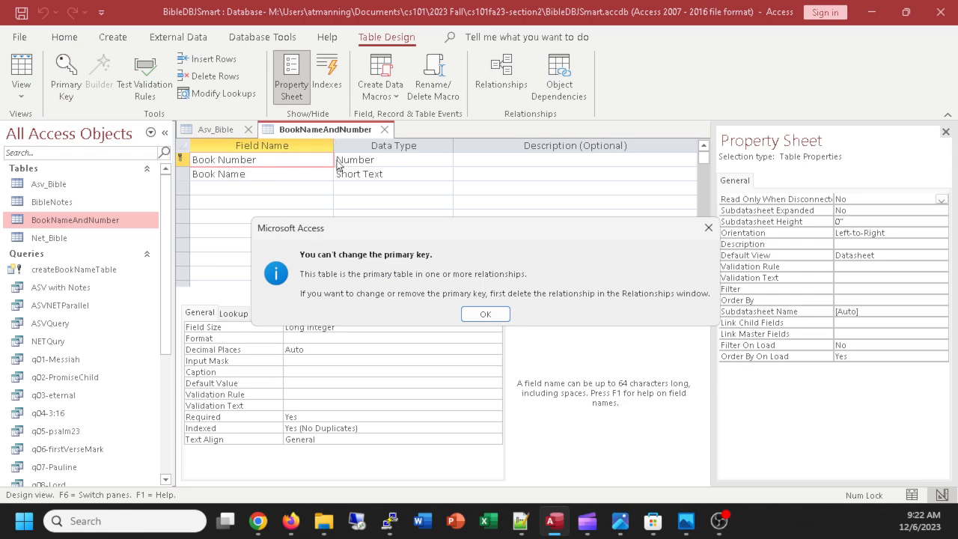
{"action": "left_click", "coordinate": [484, 314]}
{"action": "left_click", "coordinate": [386, 130]}
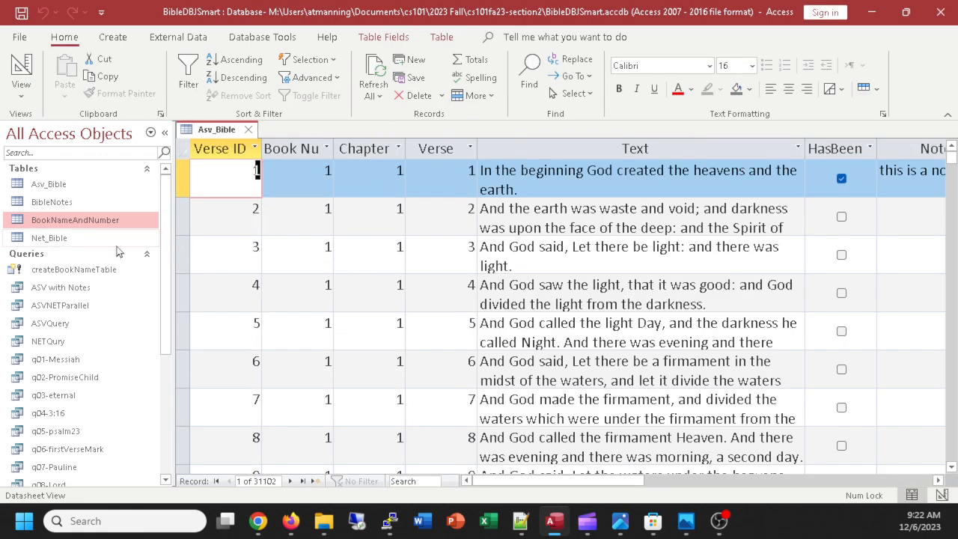
Close the Asv_Bible table, and view the Net_Bible table's records before closing it as well
{"action": "left_click", "coordinate": [248, 130]}
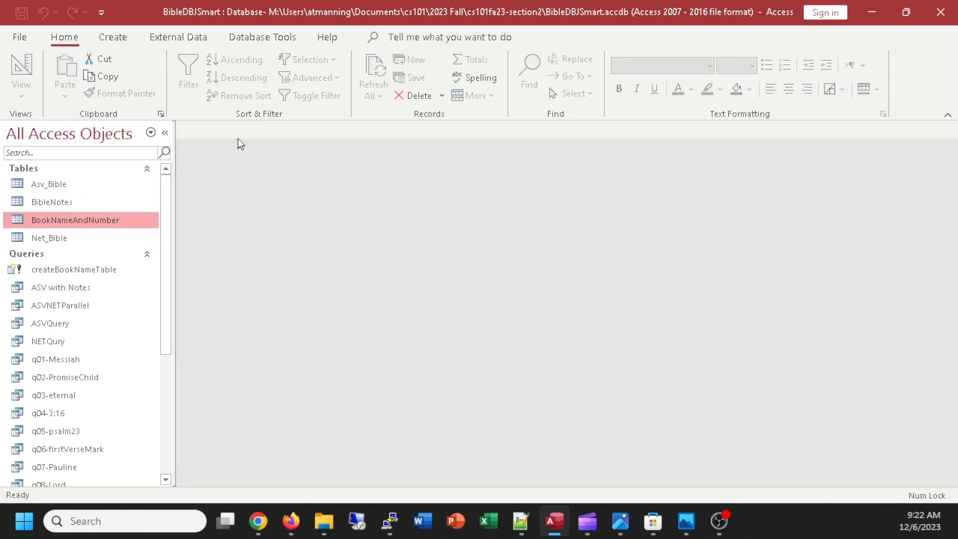
{"action": "double_click", "coordinate": [48, 238]}
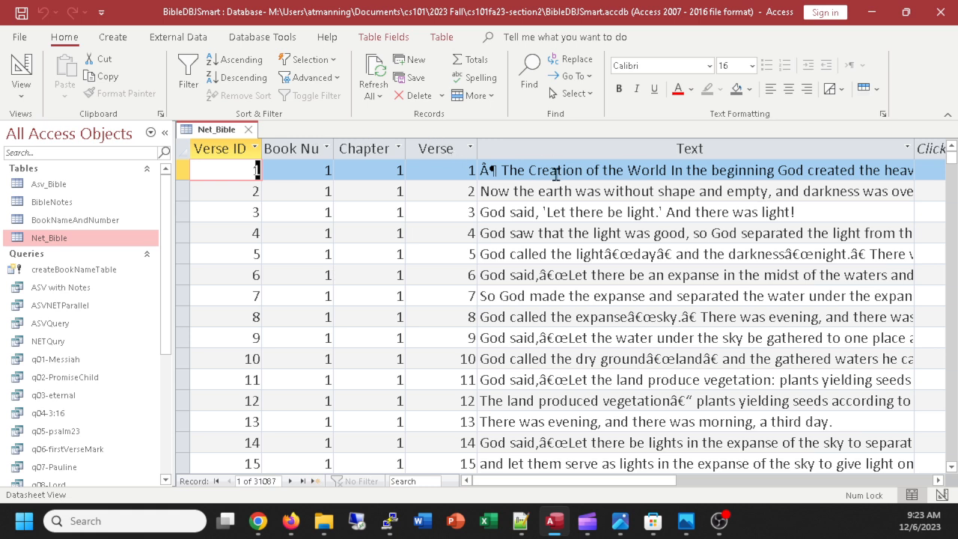
{"action": "left_click", "coordinate": [248, 129]}
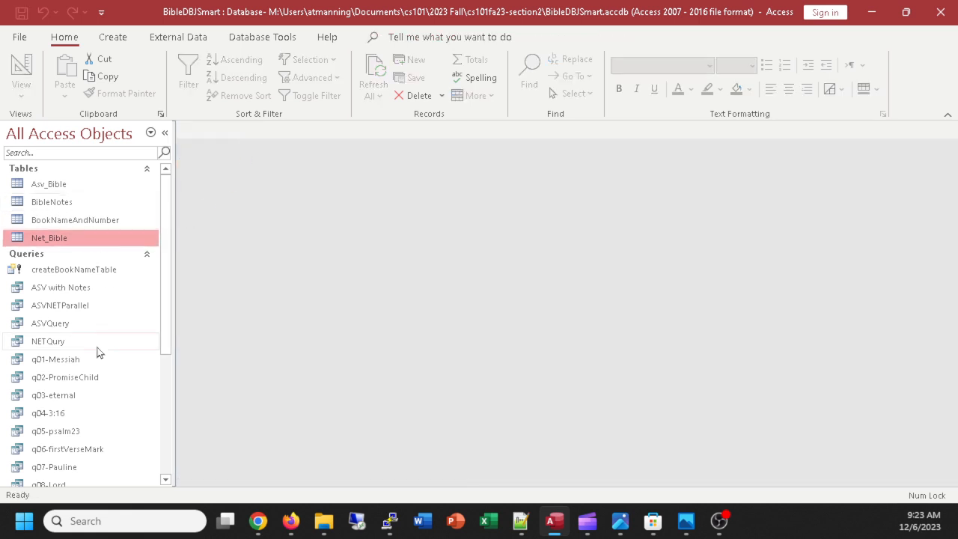
Look over the listed queries and forms, viewing and closing the ASV with Notes form and the NETQury form
{"action": "scroll", "coordinate": [97, 351], "scroll_direction": "down", "scroll_amount": 1}
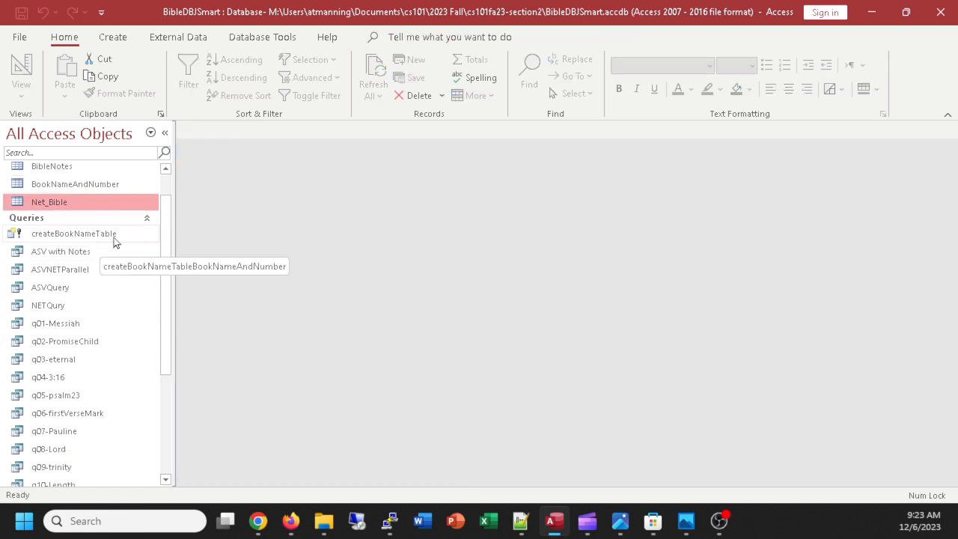
{"action": "left_click_drag", "start_coordinate": [163, 219], "coordinate": [164, 314]}
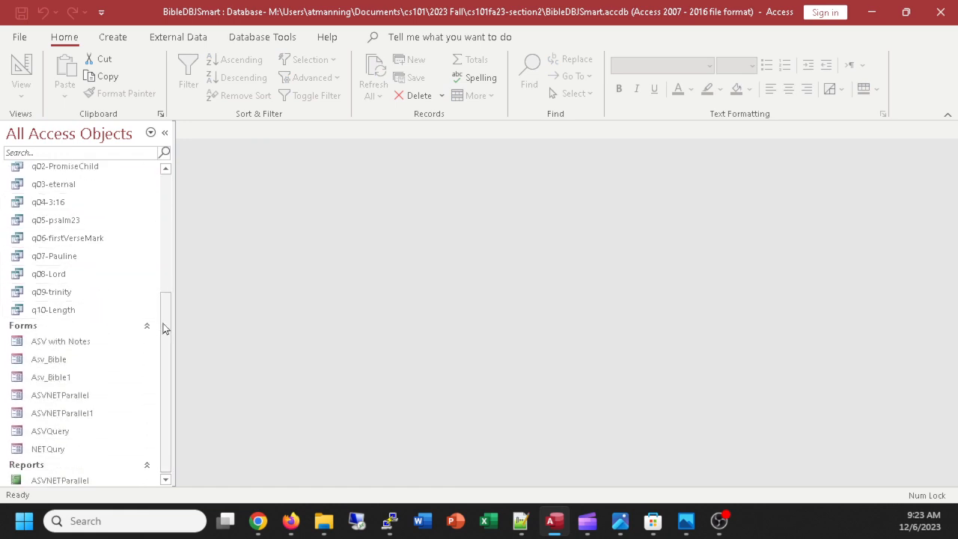
{"action": "left_click_drag", "start_coordinate": [165, 330], "coordinate": [165, 289]}
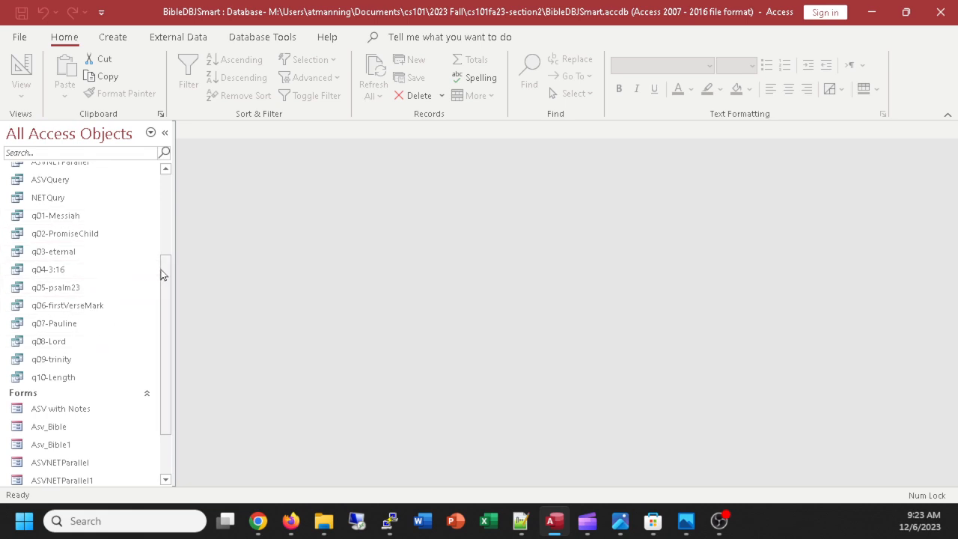
{"action": "left_click_drag", "start_coordinate": [162, 275], "coordinate": [160, 331]}
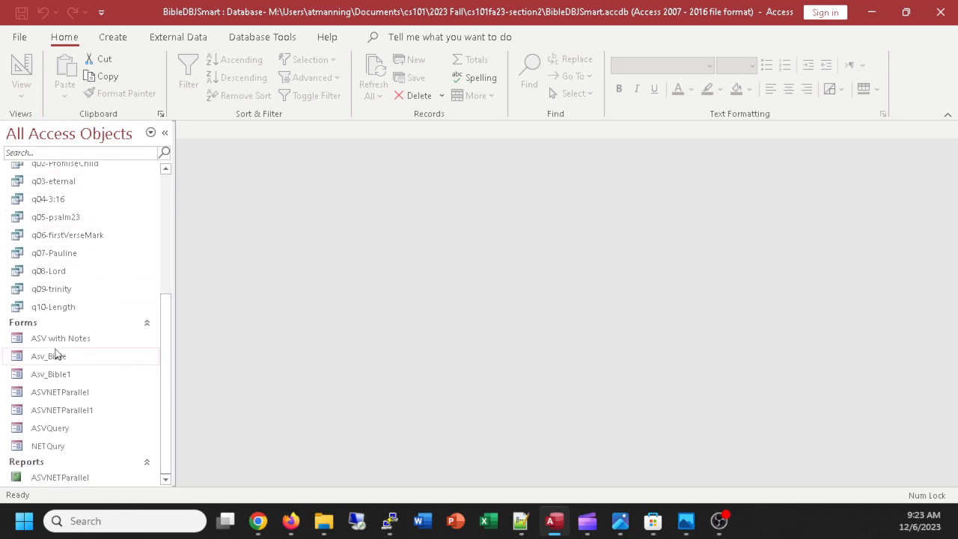
{"action": "double_click", "coordinate": [79, 338]}
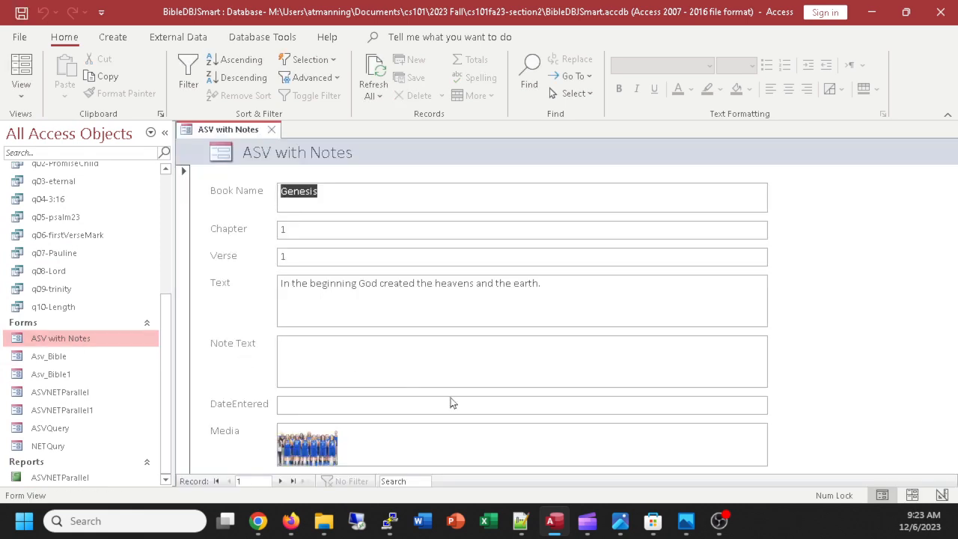
{"action": "left_click", "coordinate": [271, 132]}
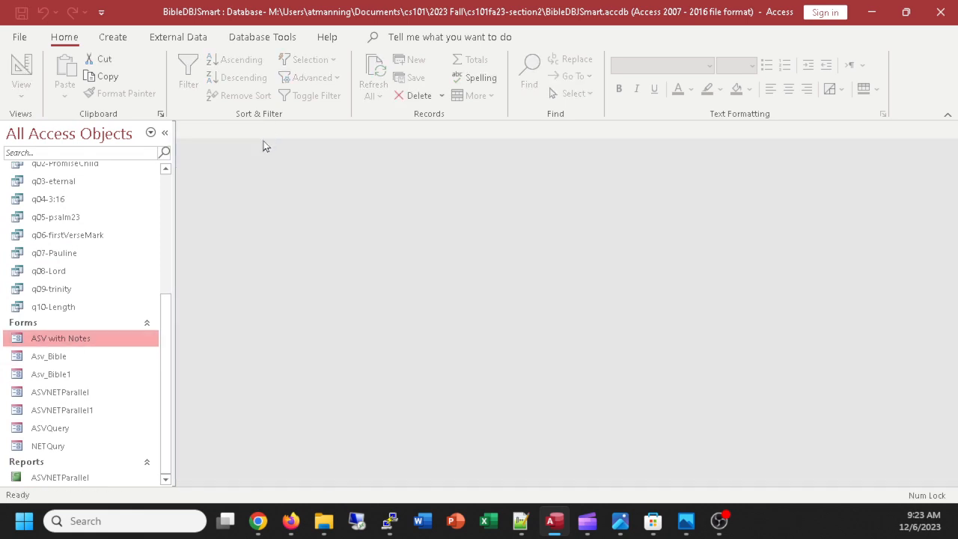
{"action": "double_click", "coordinate": [64, 449]}
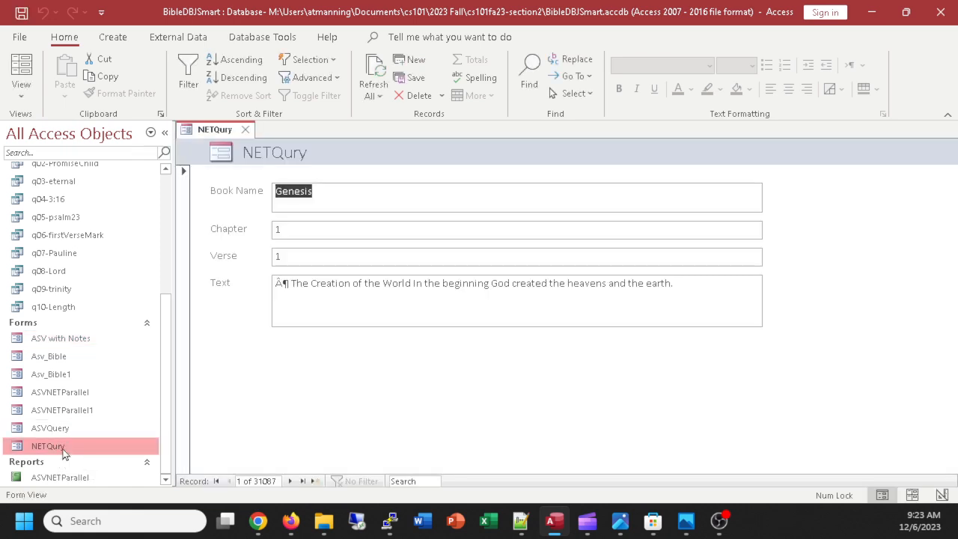
{"action": "left_click", "coordinate": [246, 131]}
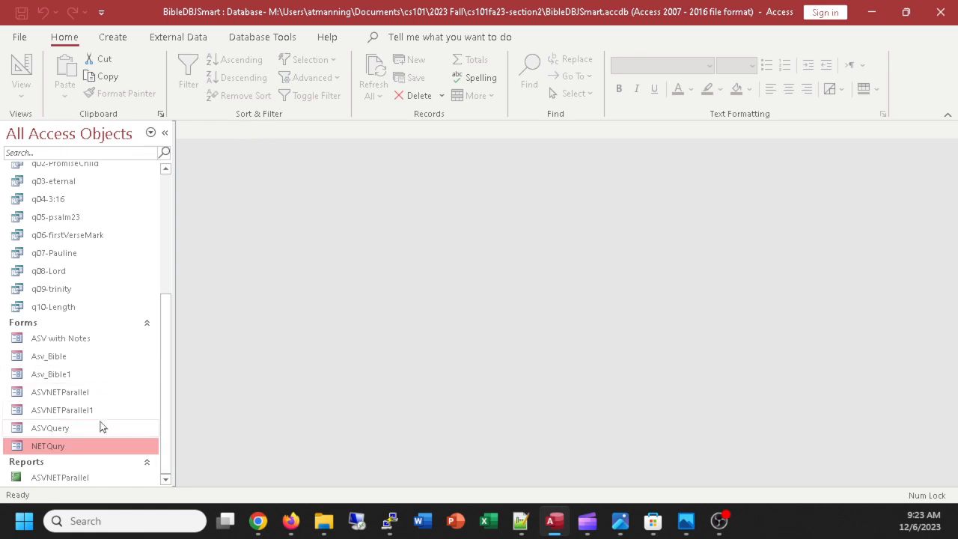
View the ASVNETParallel1 form, advance to its fourth record to compare both translations, and close the form
{"action": "double_click", "coordinate": [70, 410]}
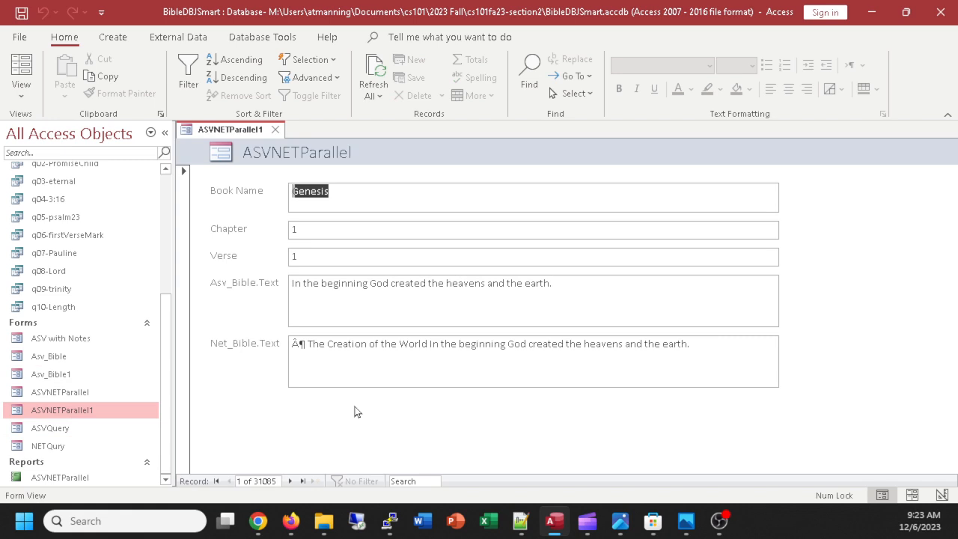
{"action": "triple_click", "coordinate": [289, 481]}
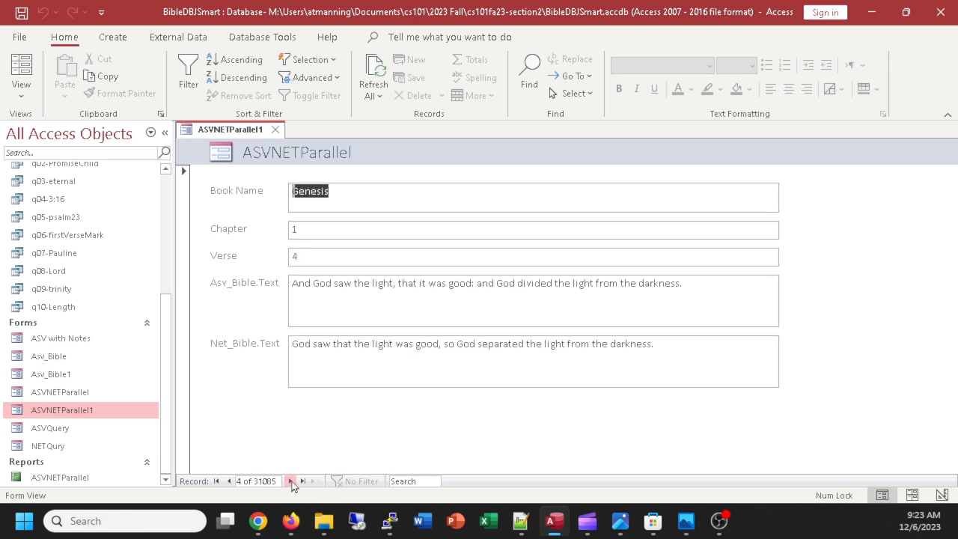
{"action": "left_click", "coordinate": [275, 130]}
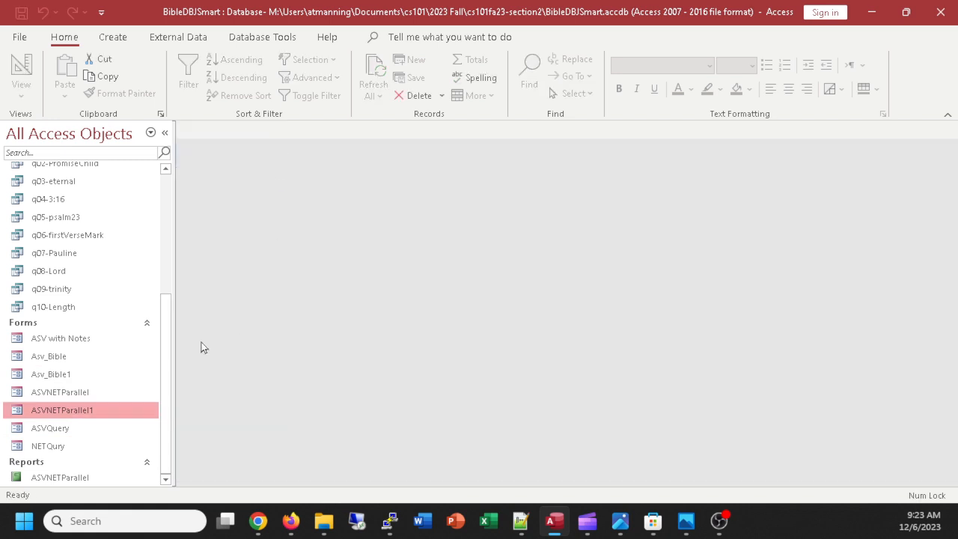
{"action": "left_click_drag", "start_coordinate": [174, 337], "coordinate": [196, 334]}
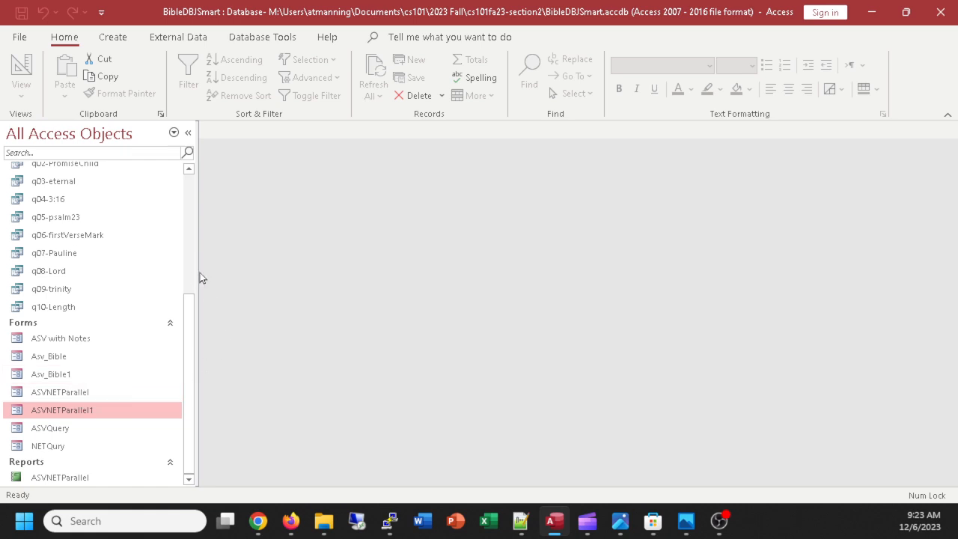
{"action": "left_click_drag", "start_coordinate": [198, 271], "coordinate": [173, 278]}
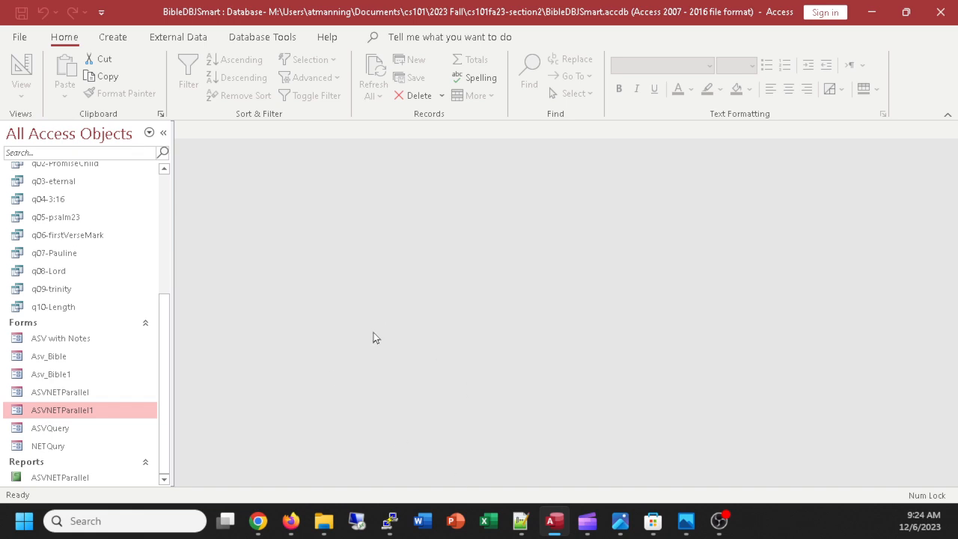
Create a new blank form in Design View and hide its Property Sheet
{"action": "left_click", "coordinate": [114, 38]}
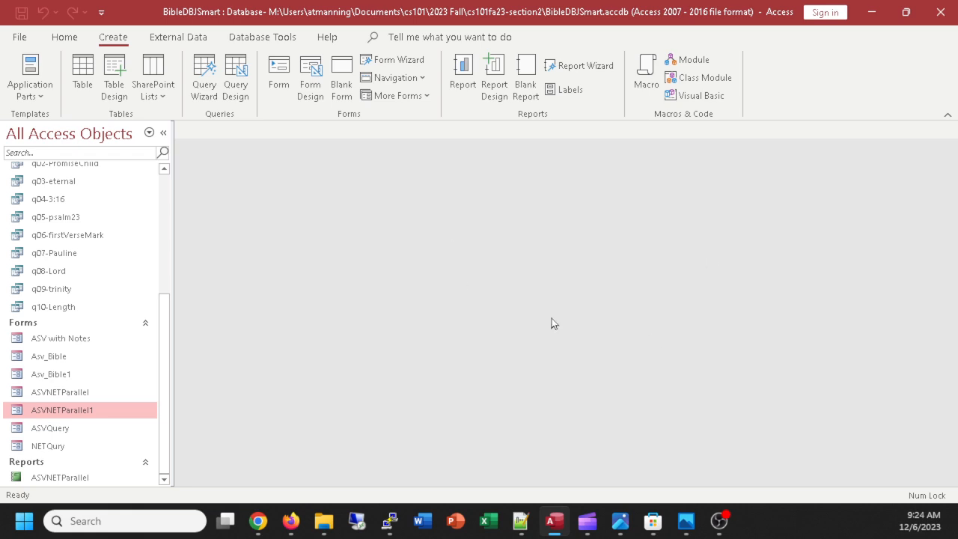
{"action": "left_click", "coordinate": [314, 71]}
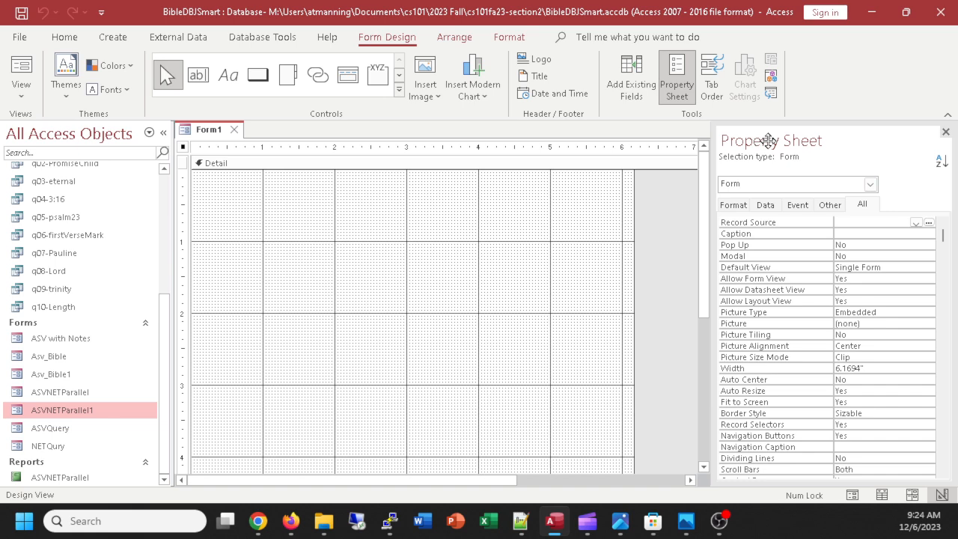
{"action": "left_click", "coordinate": [946, 133]}
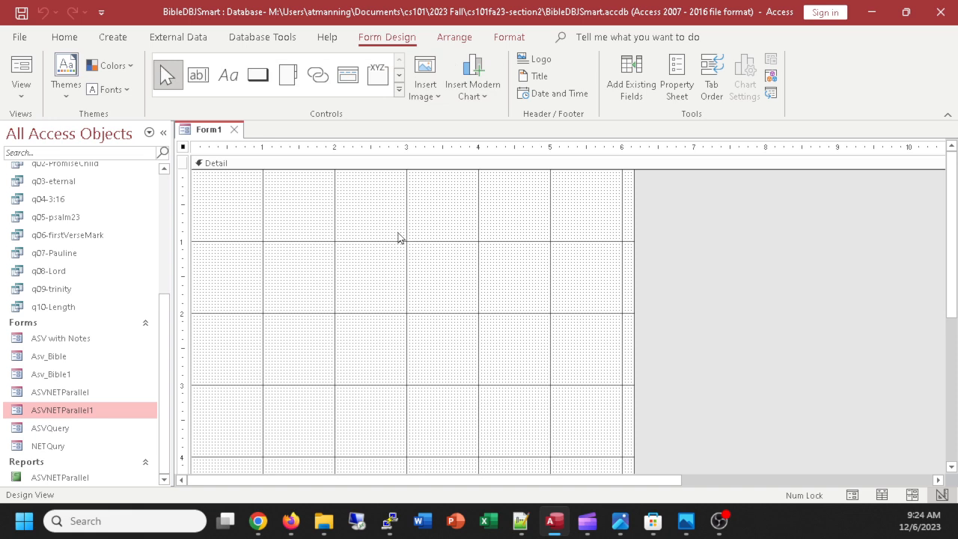
Place a command button at the 1-inch grid mark in the Detail section and assign it the Form Operations action Open Form
{"action": "left_click", "coordinate": [258, 76]}
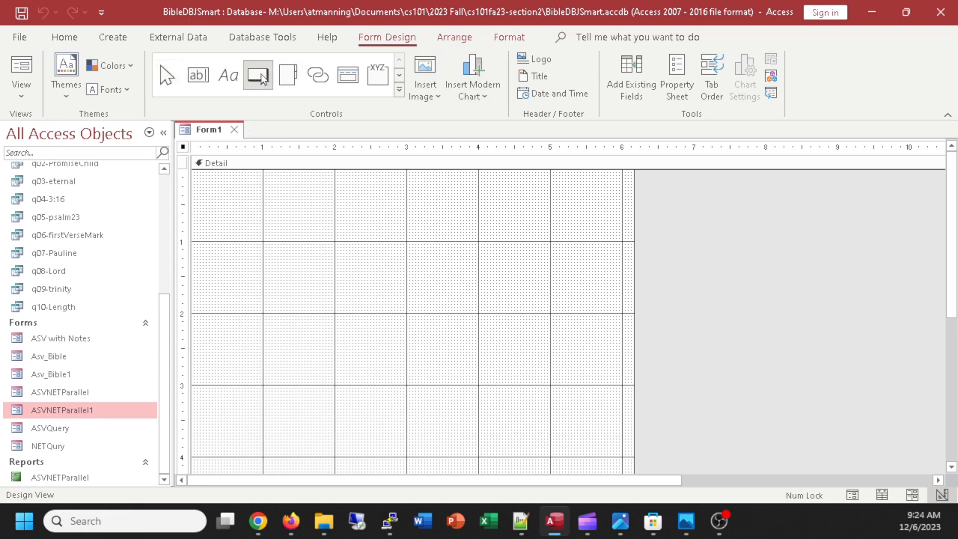
{"action": "left_click", "coordinate": [262, 242]}
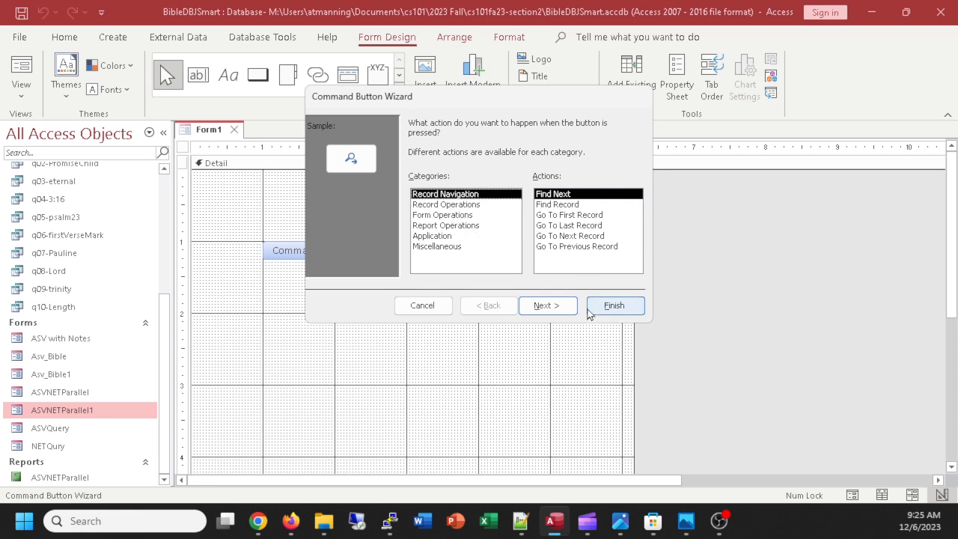
{"action": "left_click", "coordinate": [446, 205]}
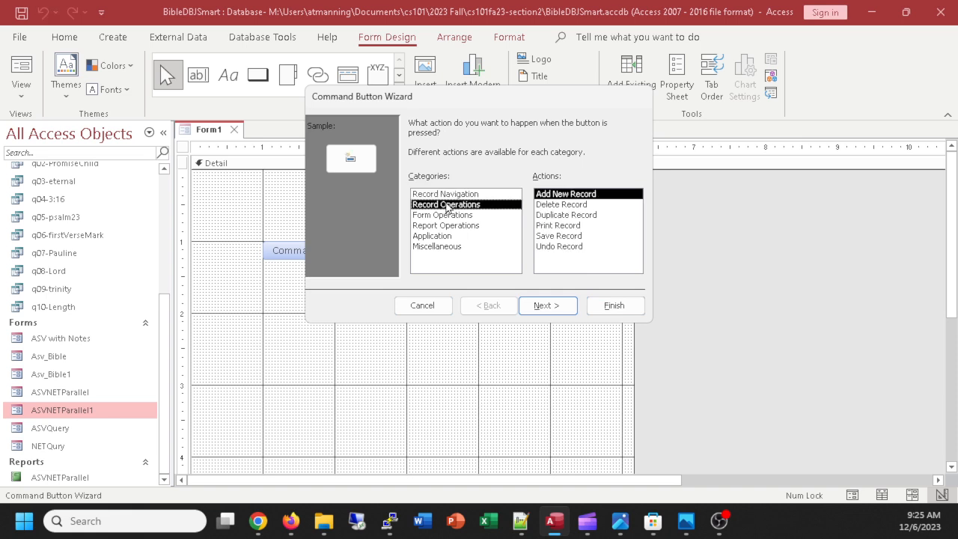
{"action": "left_click", "coordinate": [445, 216]}
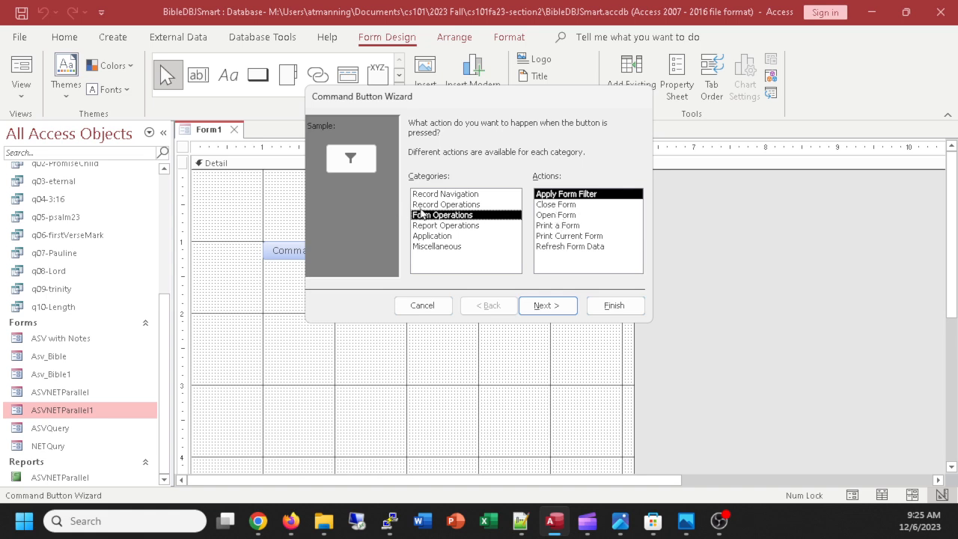
{"action": "left_click", "coordinate": [564, 217]}
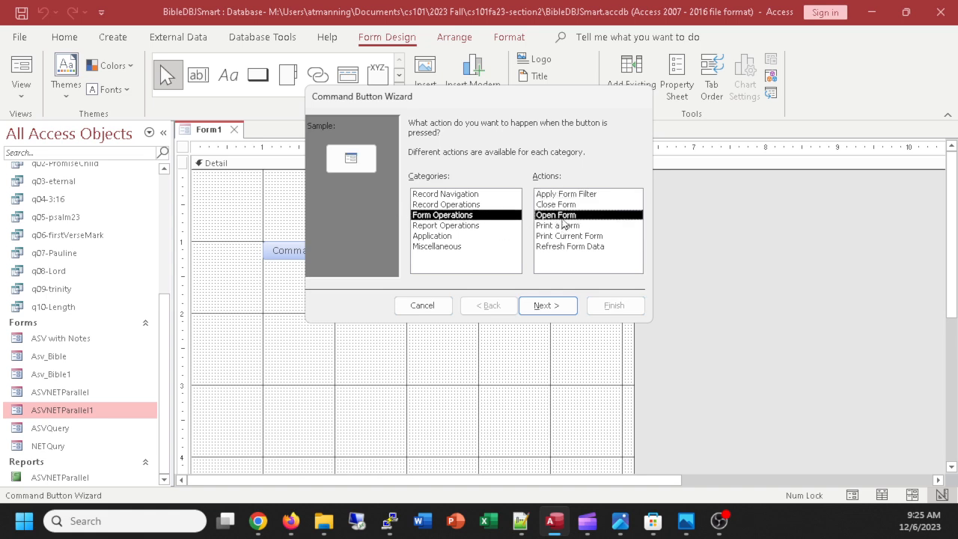
{"action": "left_click", "coordinate": [557, 306]}
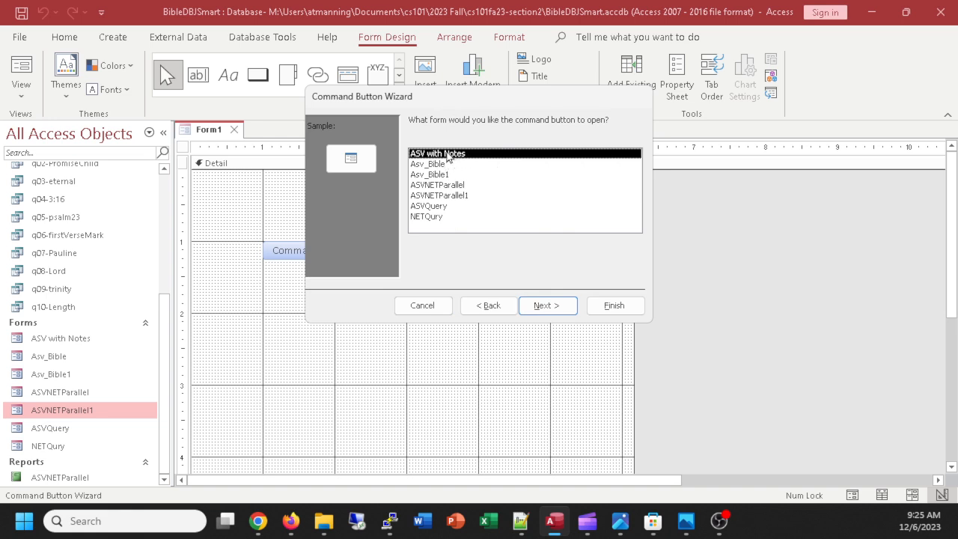
Make the command button open the ASV with Notes form and show all the records
{"action": "left_click", "coordinate": [544, 310]}
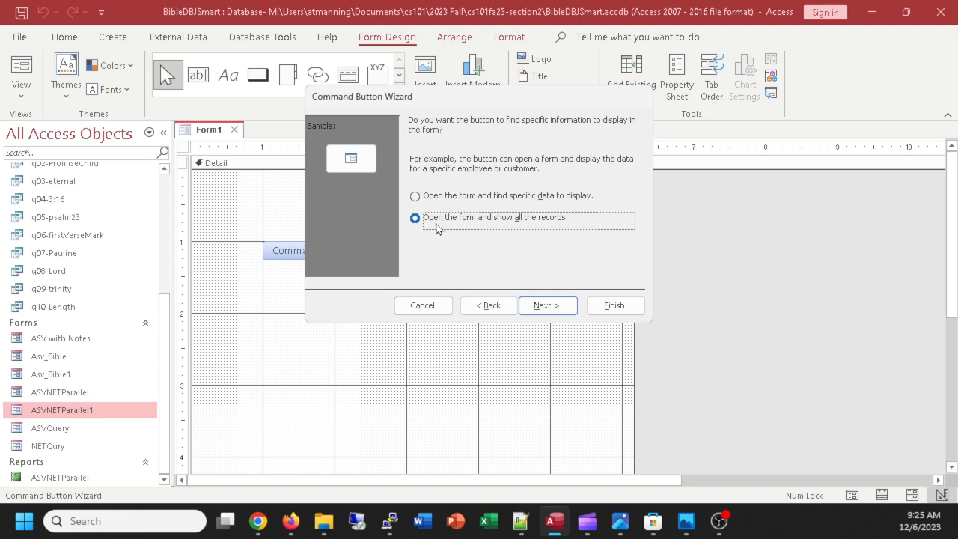
{"action": "left_click", "coordinate": [555, 302]}
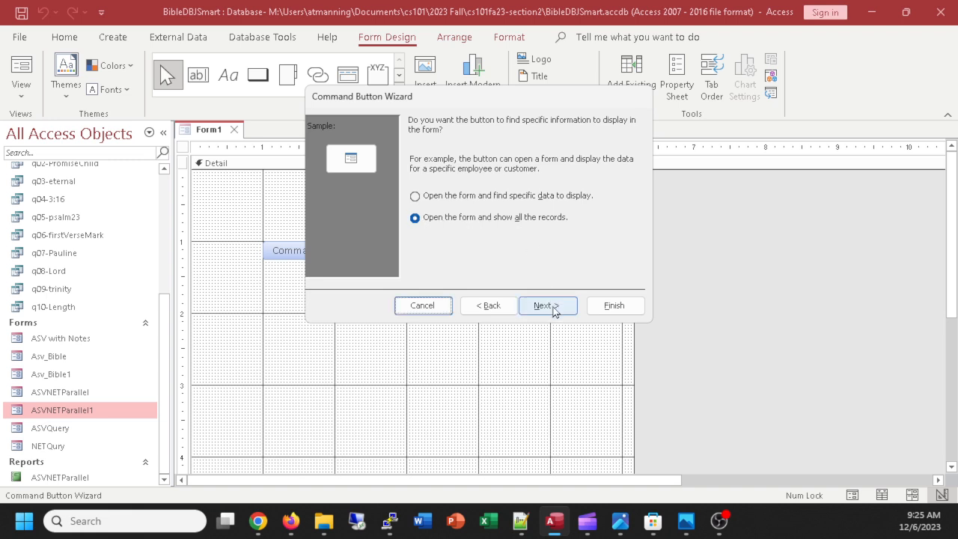
{"action": "left_click", "coordinate": [555, 307]}
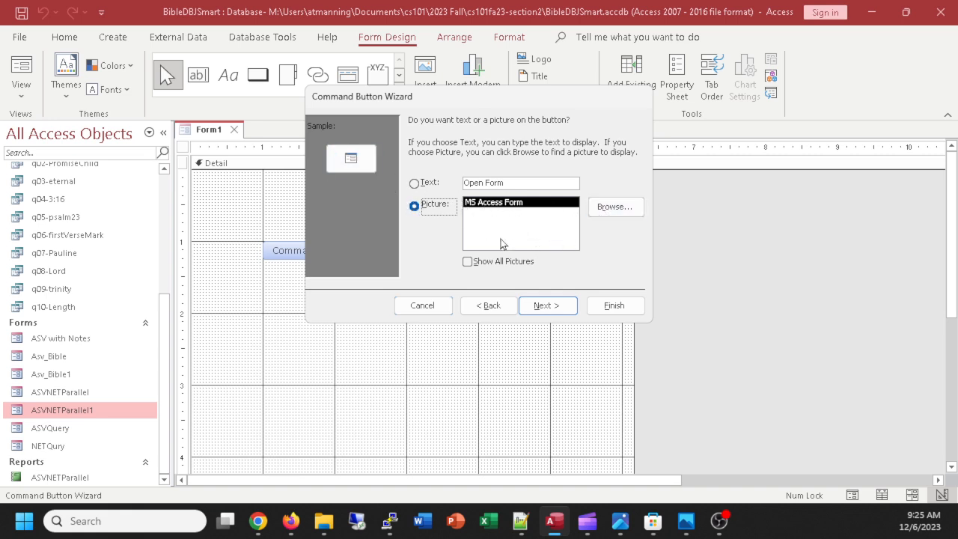
Keep the MS Access Form picture on the command button, name the button ASV and finish the wizard
{"action": "left_click", "coordinate": [547, 305]}
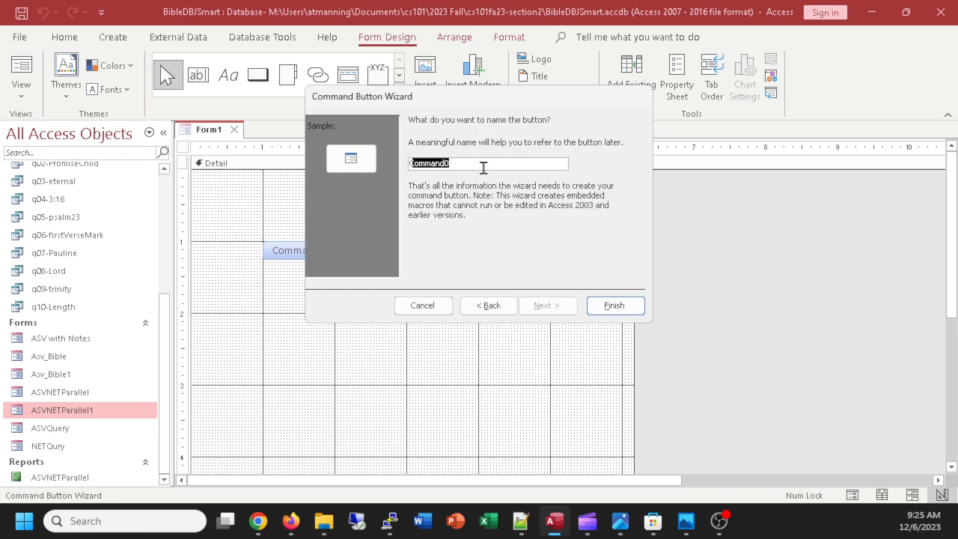
{"action": "type", "text": "ASV"}
{"action": "key", "text": "Return"}
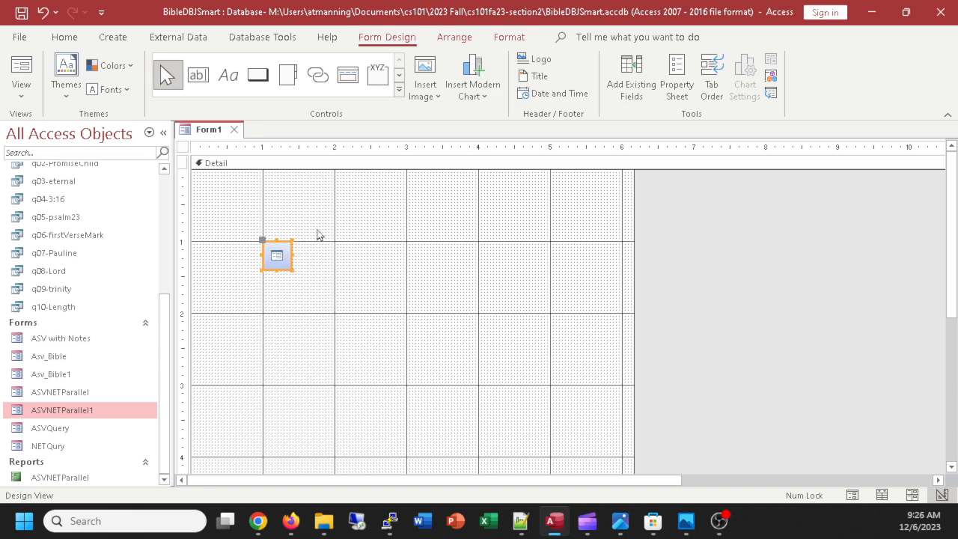
Test the new command button in Form View, and close the ASV with Notes form it opens
{"action": "left_click", "coordinate": [20, 71]}
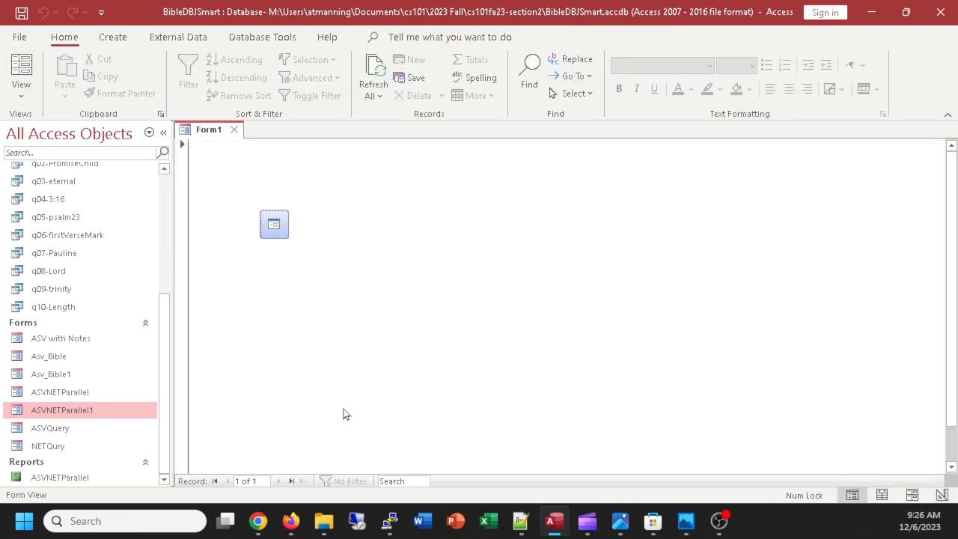
{"action": "left_click", "coordinate": [275, 226]}
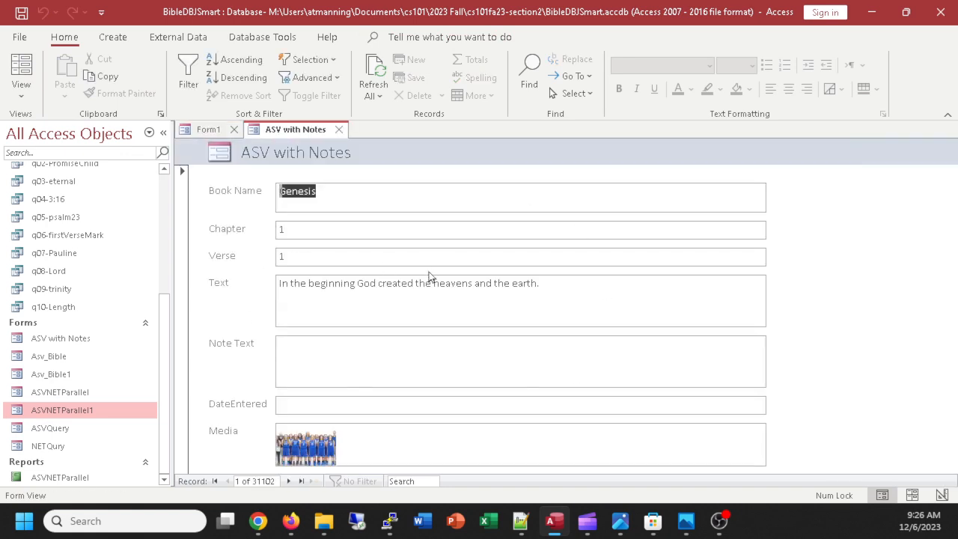
{"action": "left_click", "coordinate": [339, 130]}
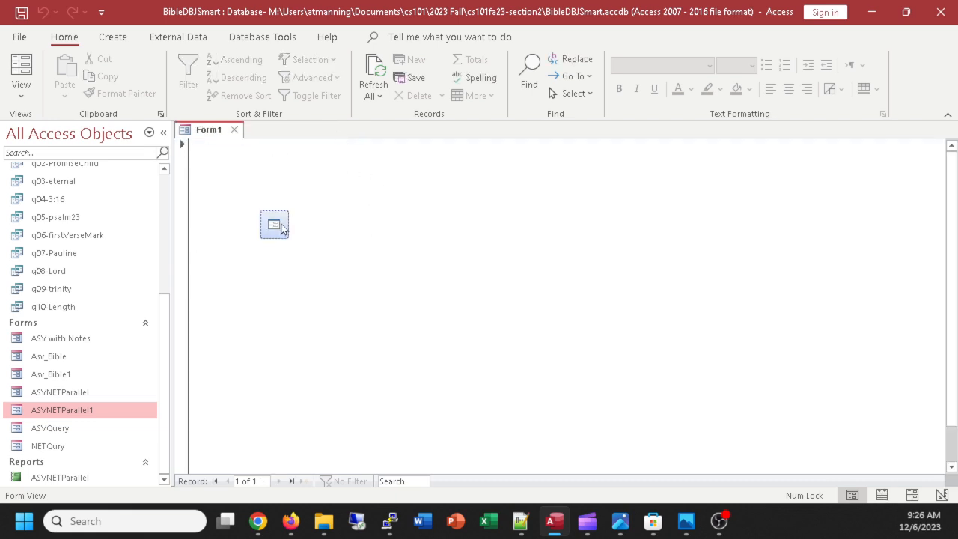
In Design View, draw a label about 4 inches wide beside the command button with the text "ASV Bible Reader"
{"action": "left_click", "coordinate": [22, 97]}
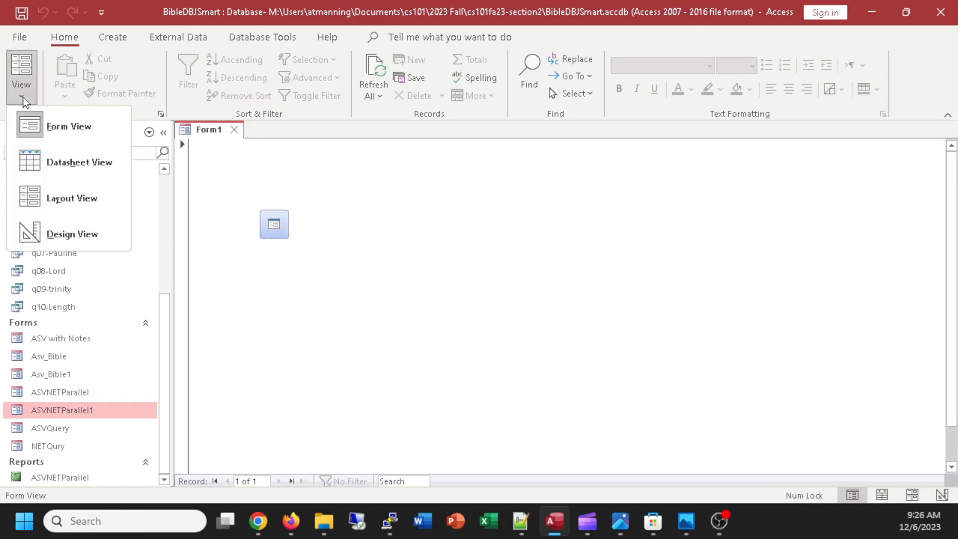
{"action": "left_click", "coordinate": [69, 237]}
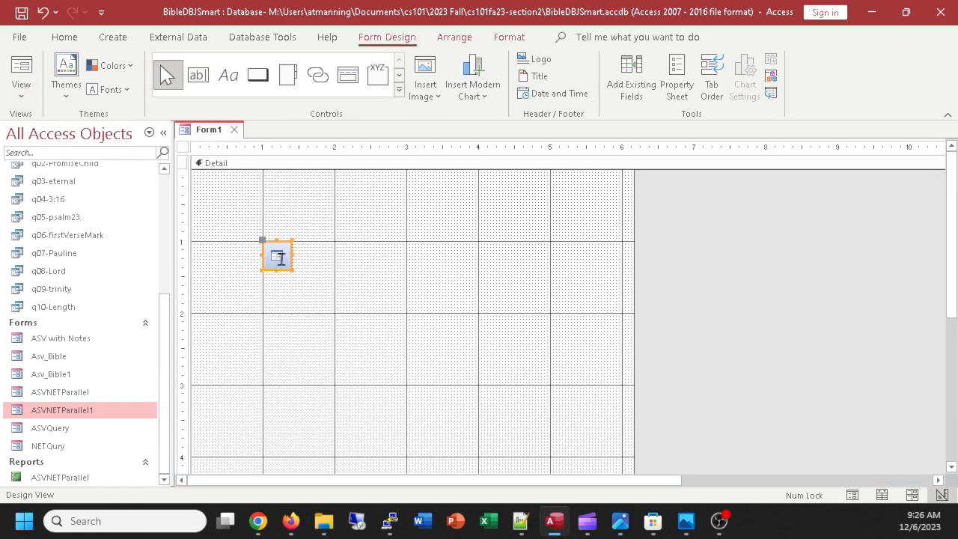
{"action": "left_click", "coordinate": [235, 81]}
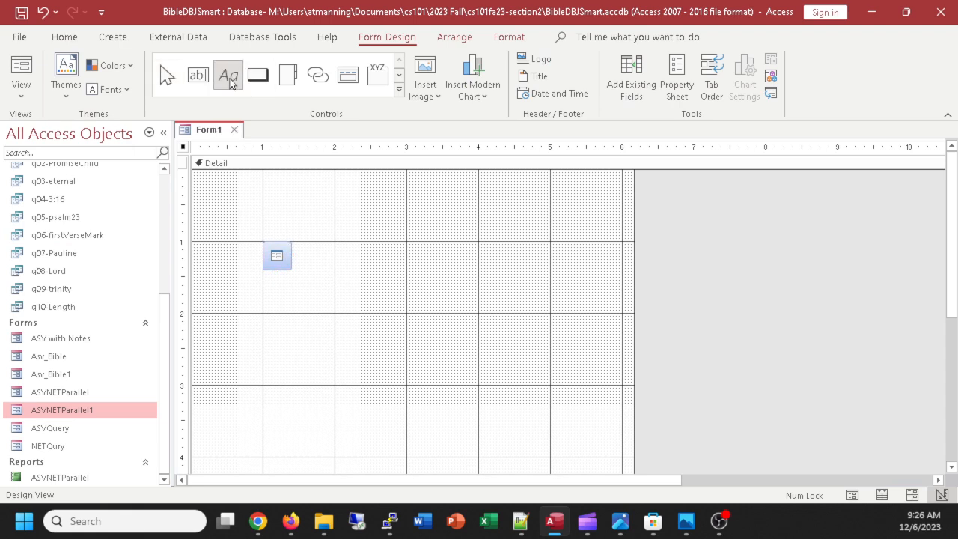
{"action": "left_click_drag", "start_coordinate": [307, 242], "coordinate": [602, 271]}
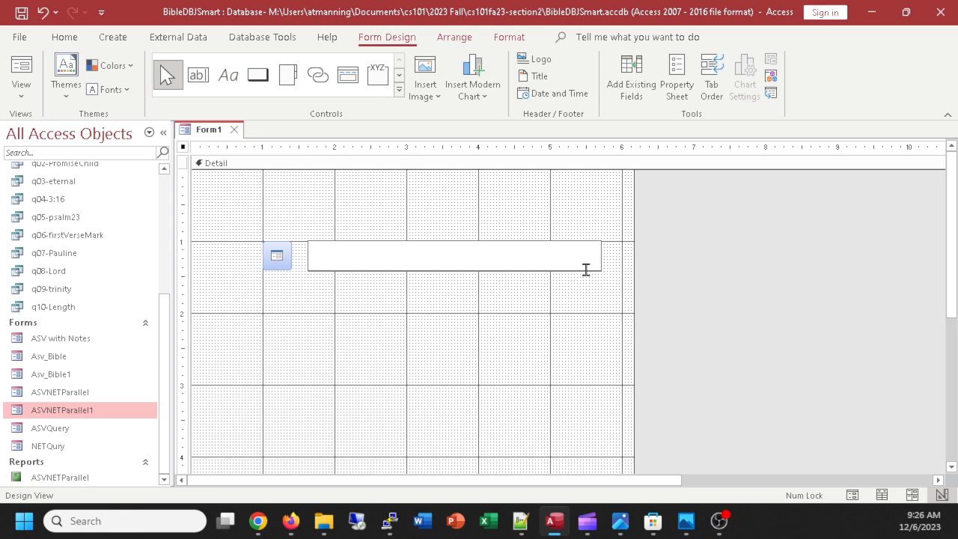
{"action": "type", "text": "ASV Bible"}
{"action": "type", "text": " Form"}
{"action": "key", "text": "BackSpace"}
{"action": "key", "text": "BackSpace"}
{"action": "type", "text": "Reader"}
Set the font size of the "ASV Bible Reader" label to 20
{"action": "left_click", "coordinate": [499, 39]}
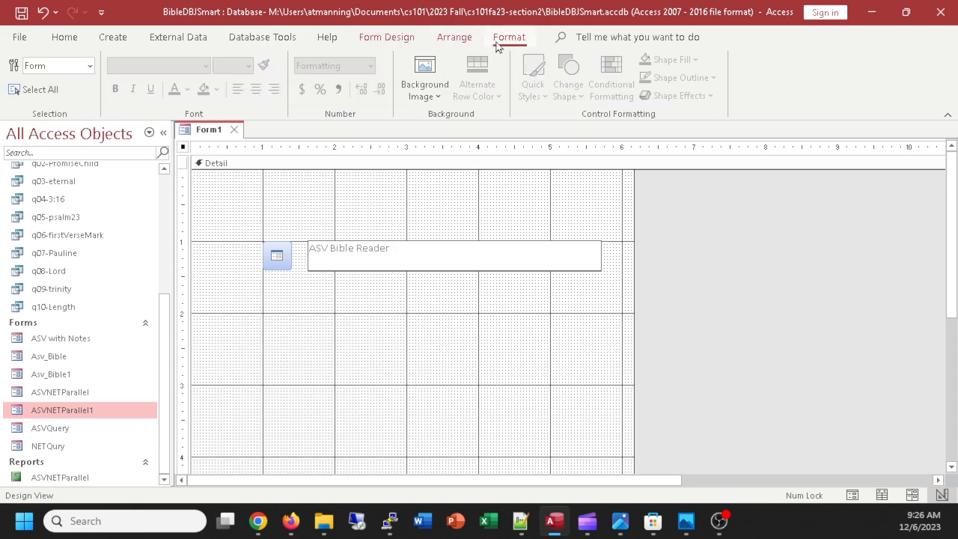
{"action": "left_click", "coordinate": [373, 284]}
{"action": "left_click", "coordinate": [358, 253]}
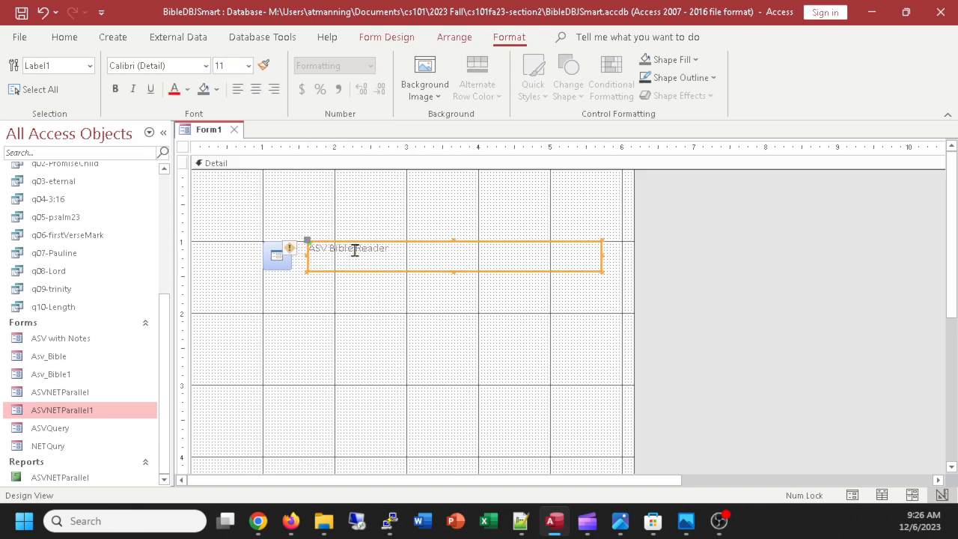
{"action": "left_click", "coordinate": [248, 65]}
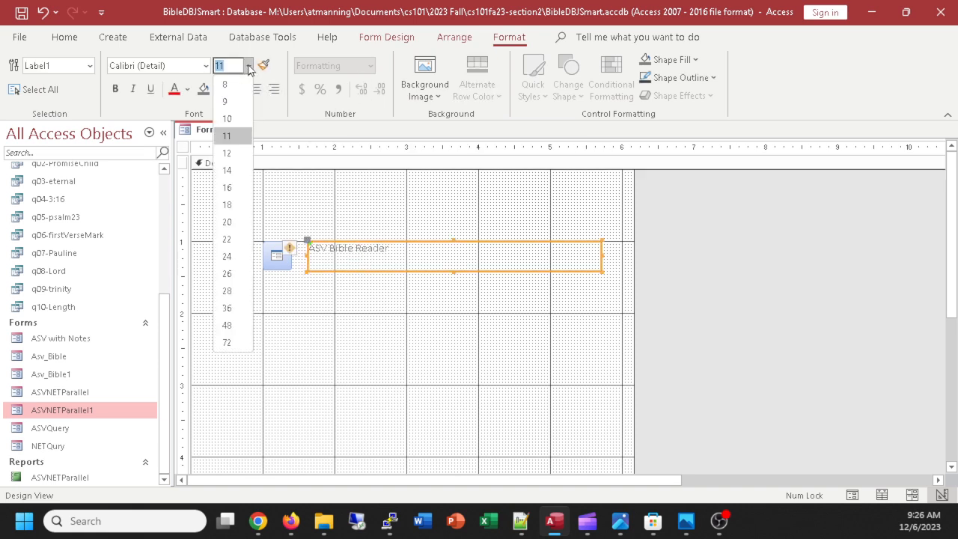
{"action": "left_click", "coordinate": [232, 225]}
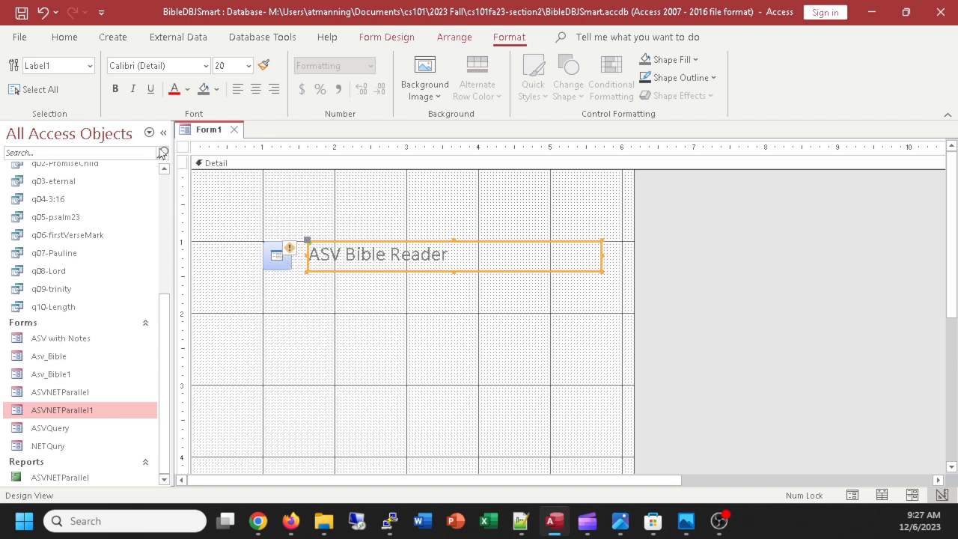
Check the labelled button in Form View by opening the ASV with Notes form from it and closing that form
{"action": "left_click", "coordinate": [64, 37]}
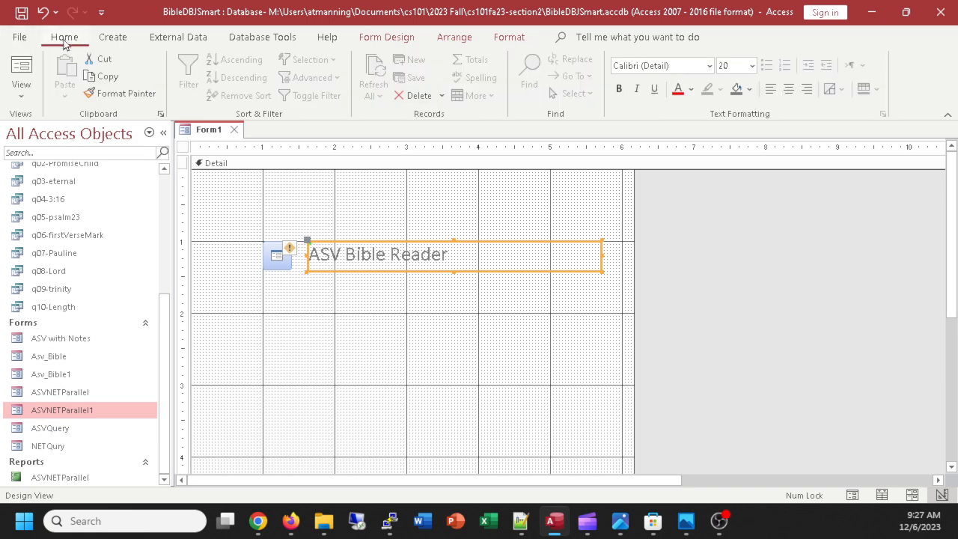
{"action": "left_click", "coordinate": [30, 68]}
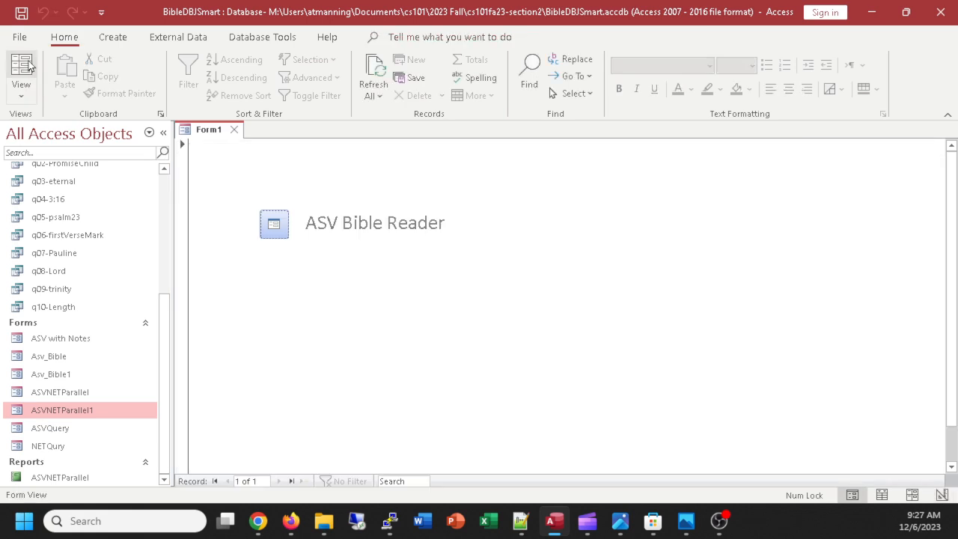
{"action": "left_click", "coordinate": [275, 226]}
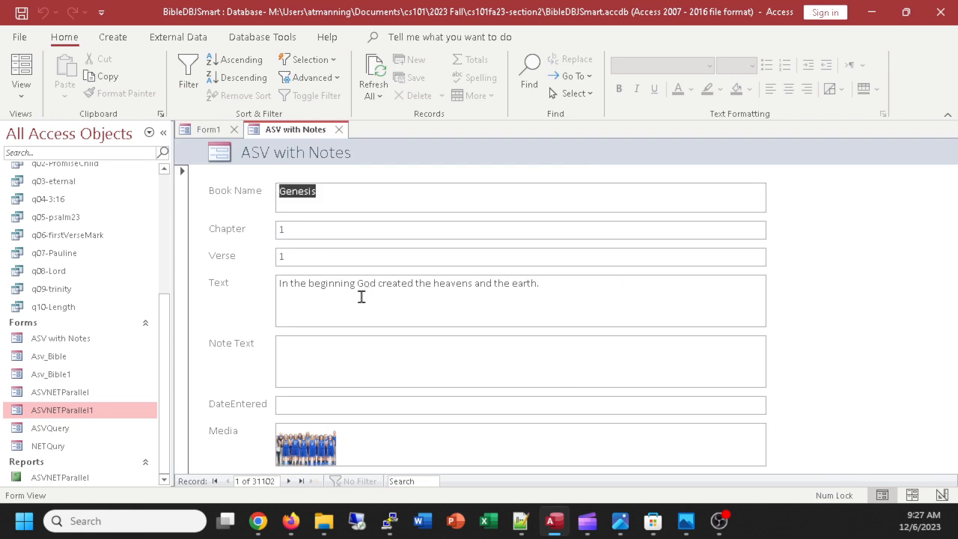
{"action": "left_click", "coordinate": [341, 130]}
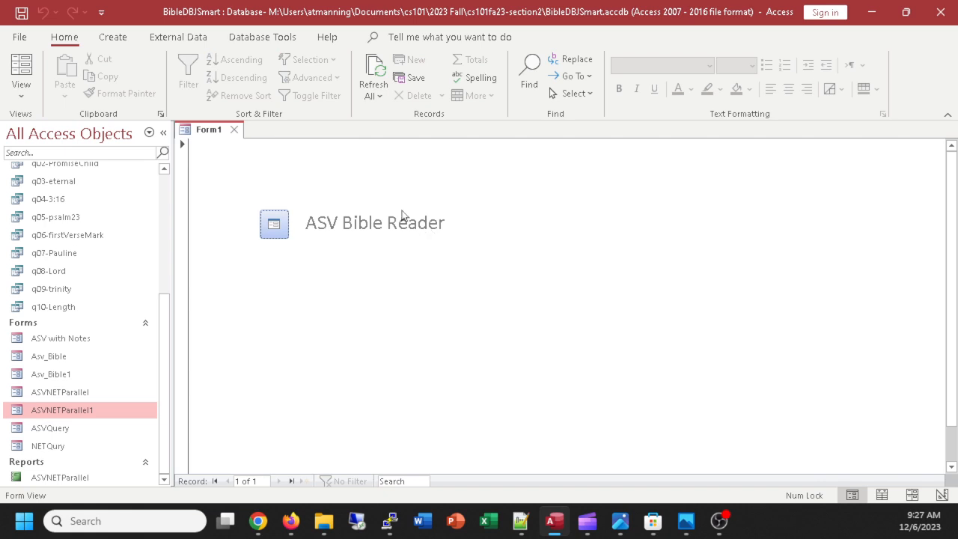
{"action": "left_click_drag", "start_coordinate": [167, 357], "coordinate": [164, 436]}
In Design View, place a second command button below the first and assign it the Form Operations action Open Form
{"action": "left_click", "coordinate": [26, 97]}
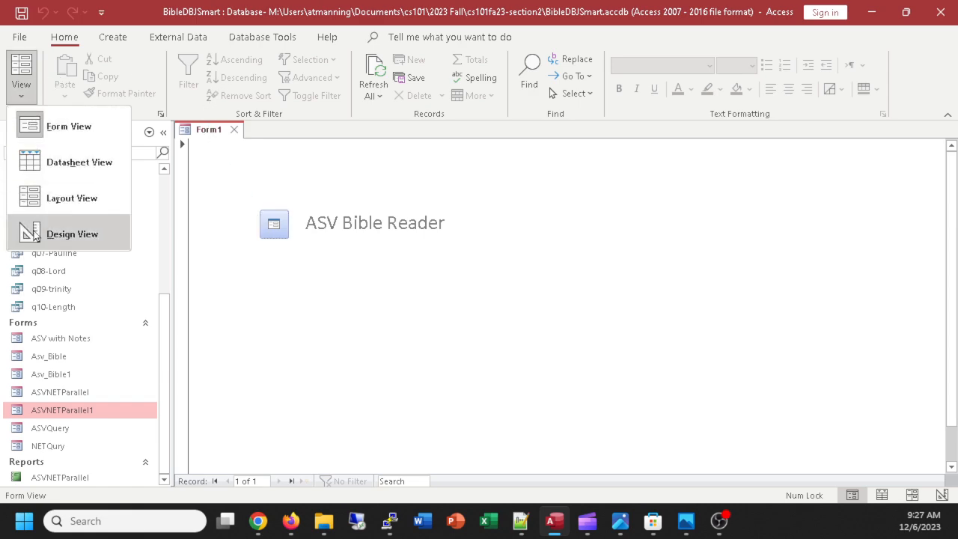
{"action": "left_click", "coordinate": [33, 235]}
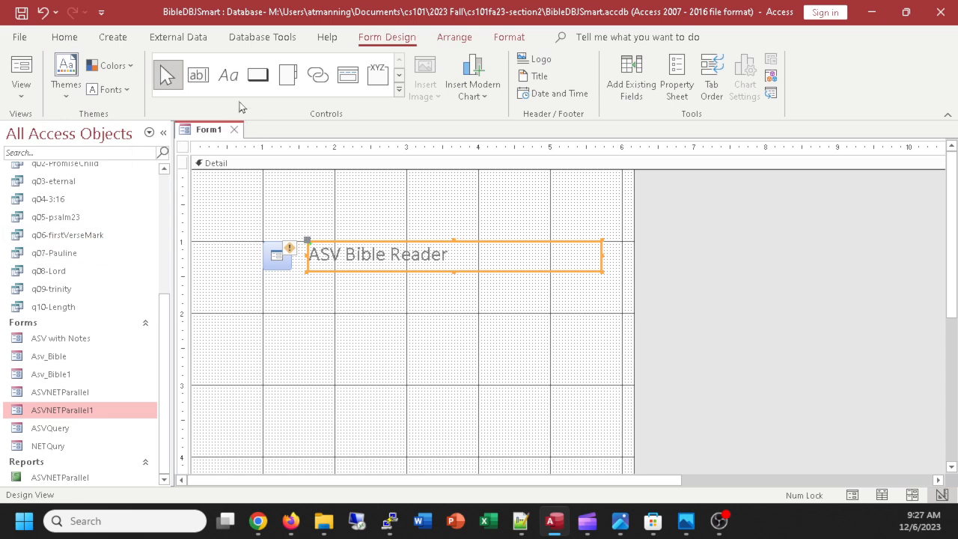
{"action": "left_click", "coordinate": [258, 75]}
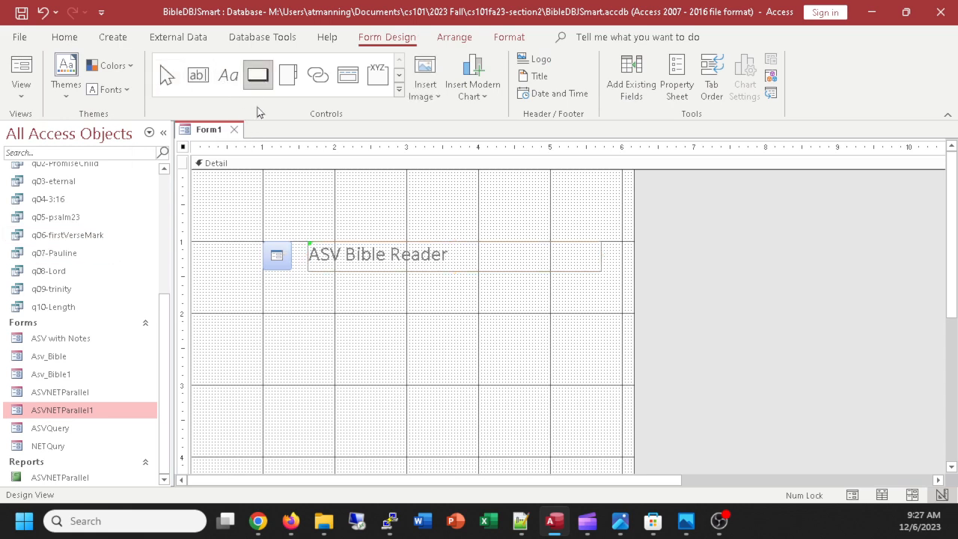
{"action": "left_click", "coordinate": [263, 298]}
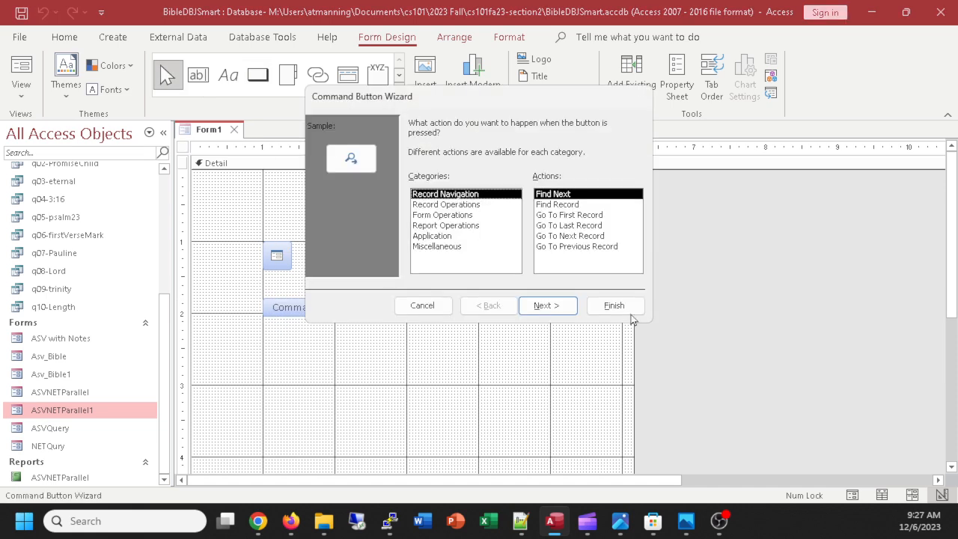
{"action": "left_click", "coordinate": [447, 216]}
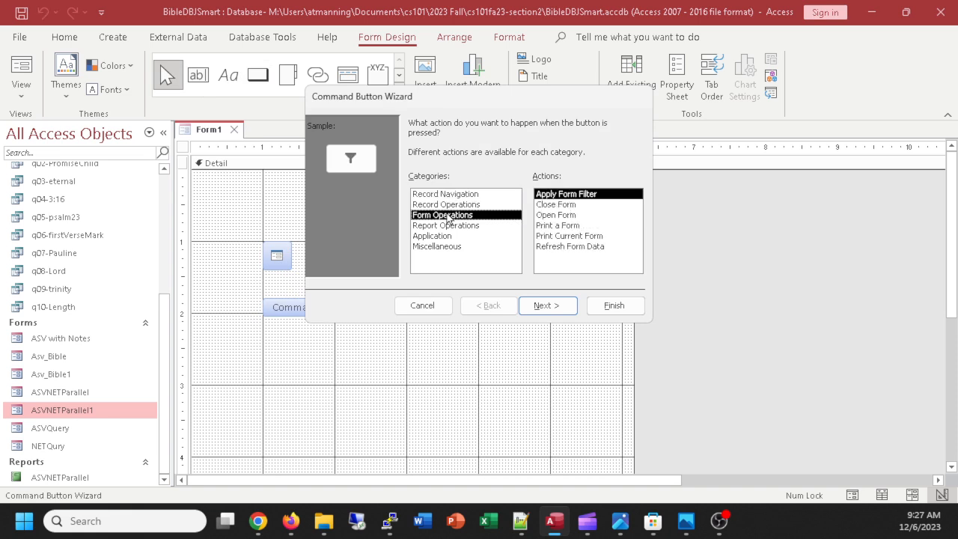
{"action": "left_click", "coordinate": [552, 216]}
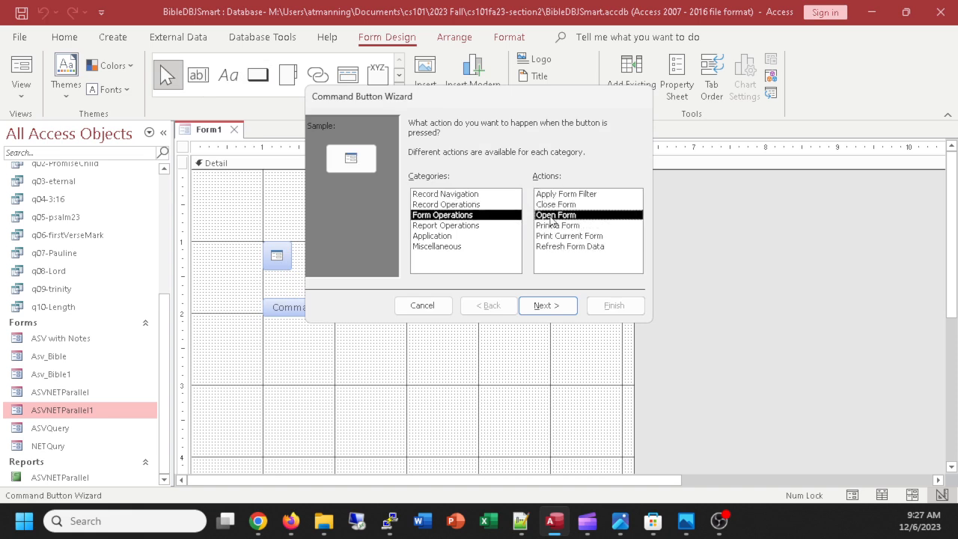
{"action": "left_click", "coordinate": [546, 306]}
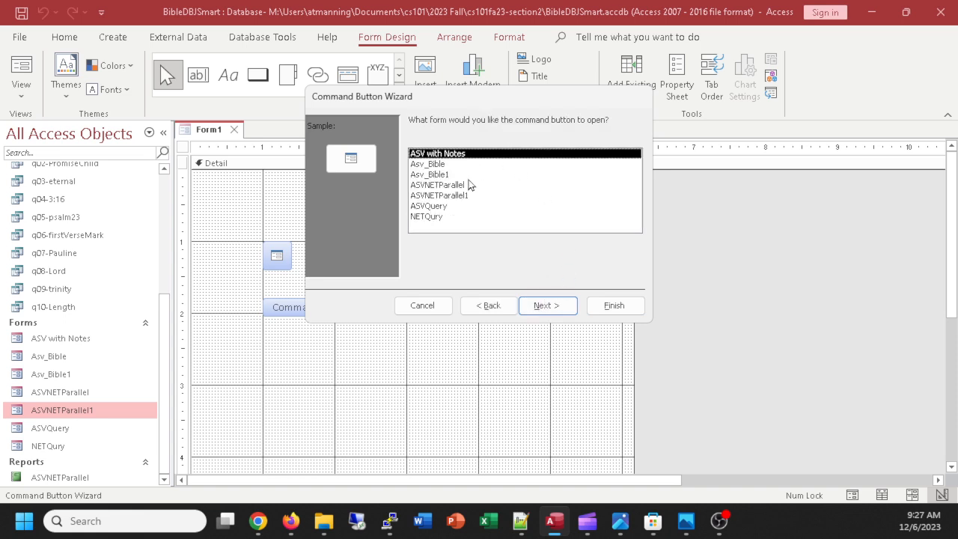
Make the second button open the NETQury form with all records, keep the MS Access Form picture and name it Net F
{"action": "left_click", "coordinate": [434, 217]}
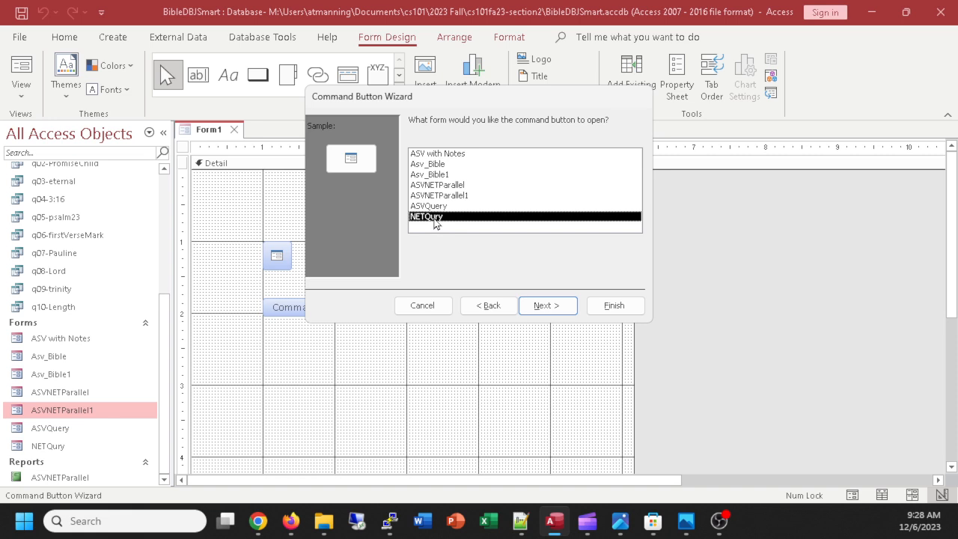
{"action": "left_click", "coordinate": [546, 307]}
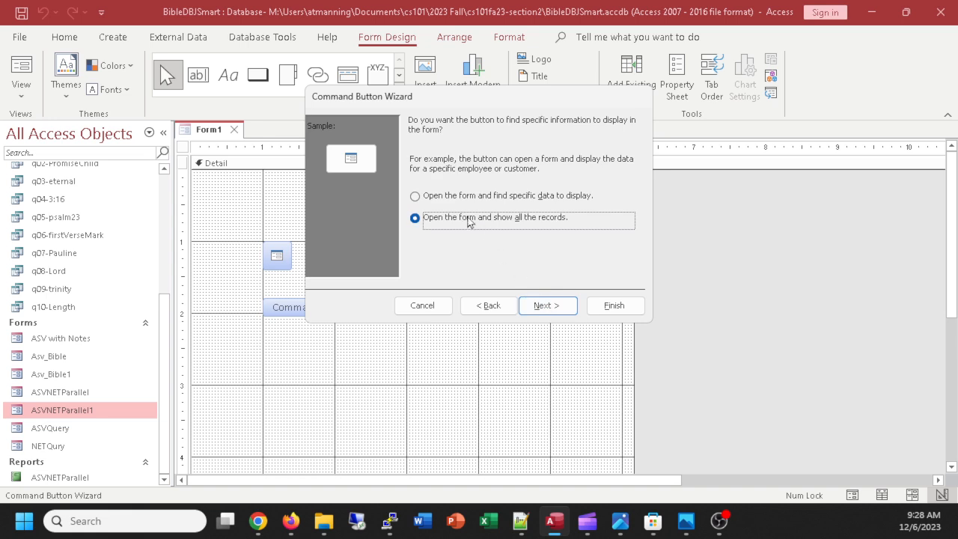
{"action": "left_click", "coordinate": [546, 307]}
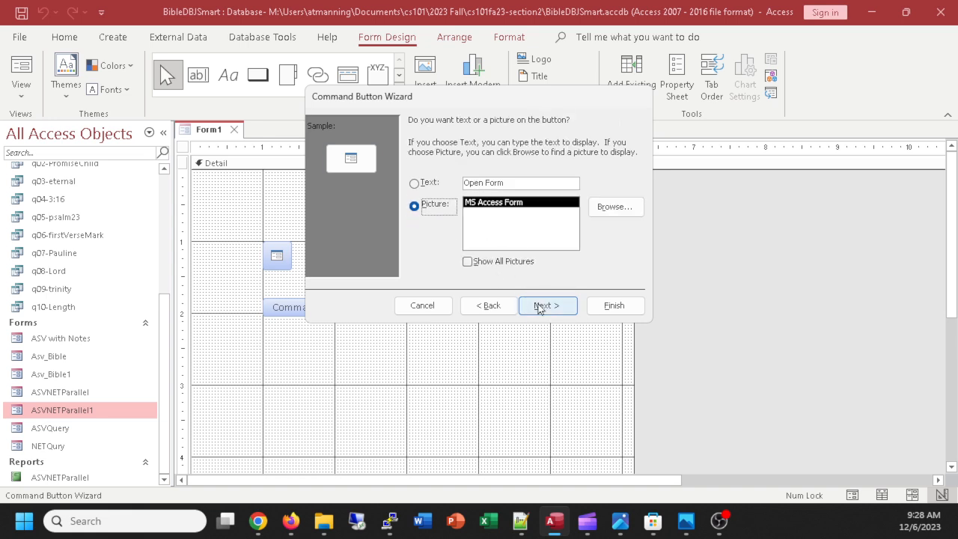
{"action": "left_click", "coordinate": [539, 306]}
{"action": "type", "text": "Net F"}
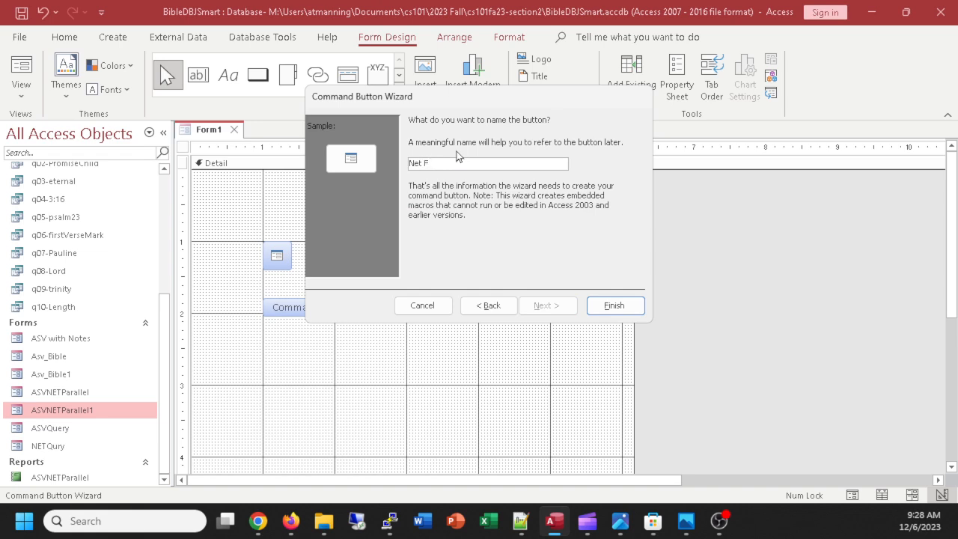
{"action": "key", "text": "Return"}
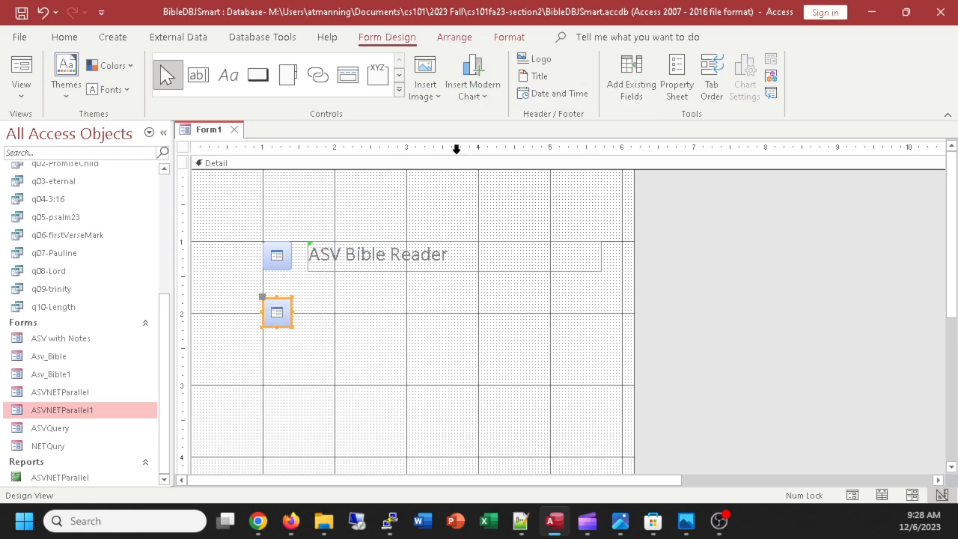
Duplicate the "ASV Bible Reader" label and move the copy beside the second command button
{"action": "left_click", "coordinate": [357, 255]}
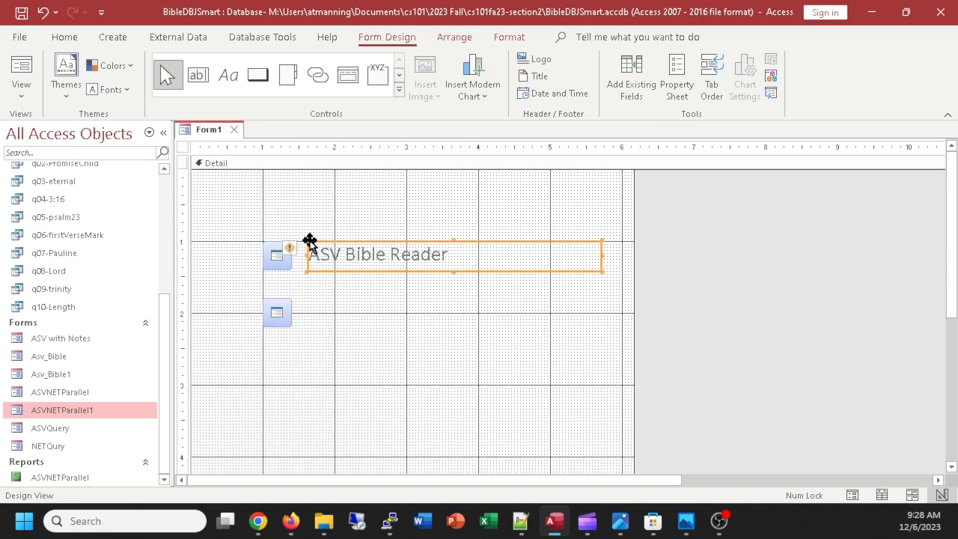
{"action": "key", "text": "ctrl+c"}
{"action": "key", "text": "ctrl+v"}
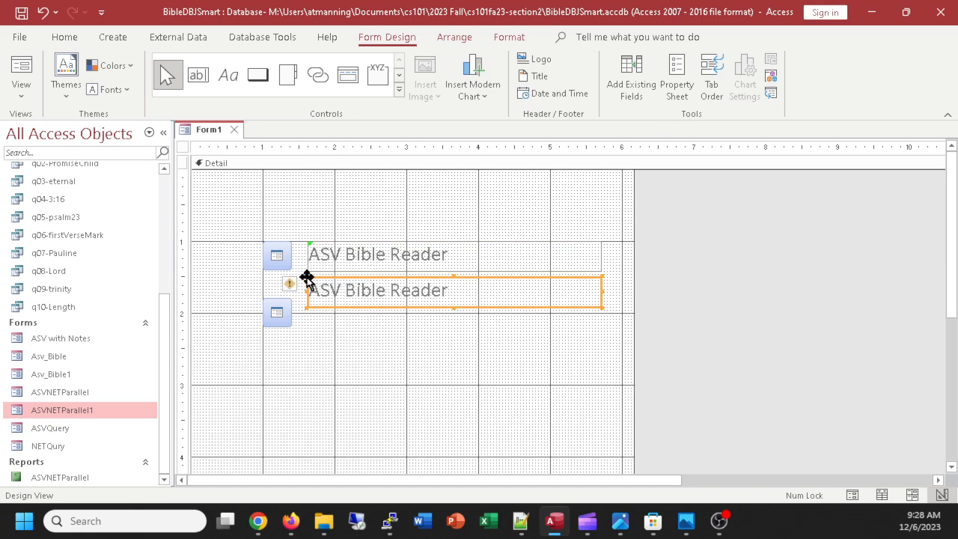
{"action": "left_click_drag", "start_coordinate": [307, 279], "coordinate": [306, 296]}
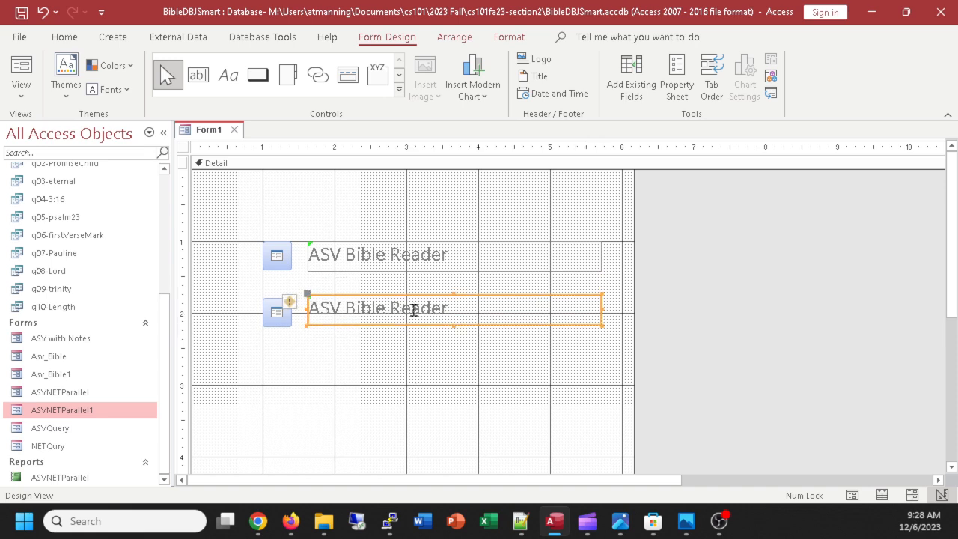
Change the copied label's text to "NET Bible Reader"
{"action": "left_click", "coordinate": [443, 307]}
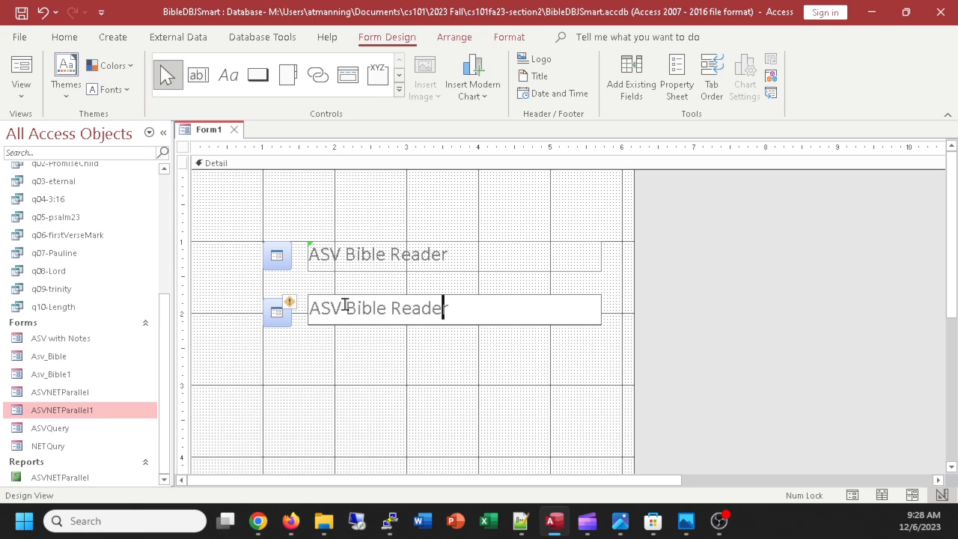
{"action": "left_click_drag", "start_coordinate": [344, 308], "coordinate": [312, 309]}
{"action": "type", "text": "NET"}
Test both command buttons in Form View, closing the ASV with Notes form before opening the NETQury form
{"action": "left_click", "coordinate": [21, 75]}
{"action": "left_click", "coordinate": [274, 224]}
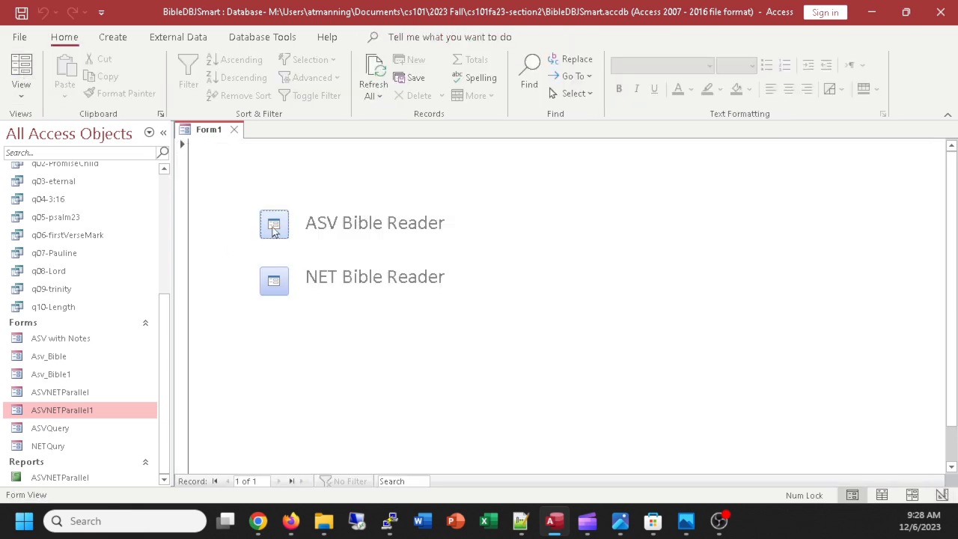
{"action": "left_click", "coordinate": [339, 131]}
{"action": "left_click", "coordinate": [271, 283]}
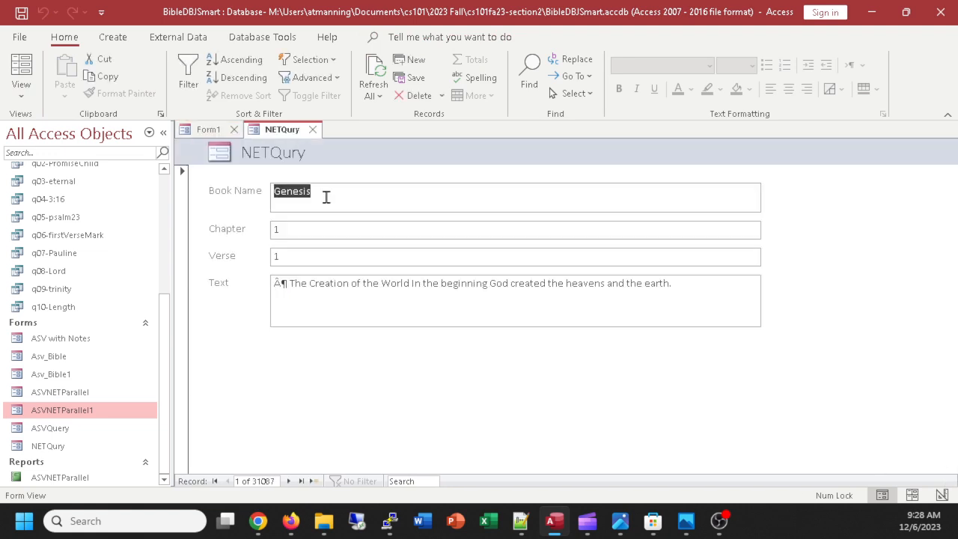
Close the NETQury form, return Form1 to Design View and align the second command button with the "NET Bible Reader" label
{"action": "left_click", "coordinate": [314, 130]}
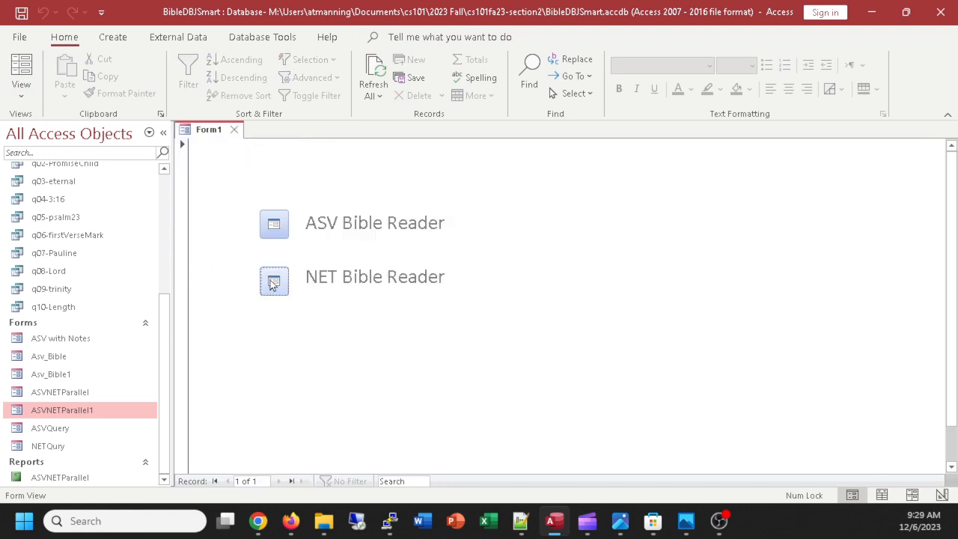
{"action": "left_click", "coordinate": [27, 97]}
{"action": "left_click", "coordinate": [50, 237]}
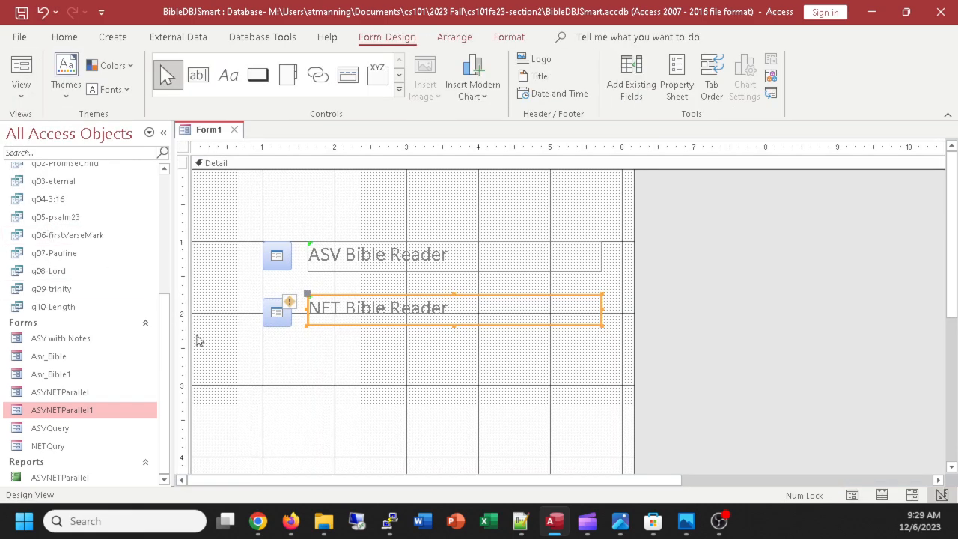
{"action": "left_click", "coordinate": [273, 309]}
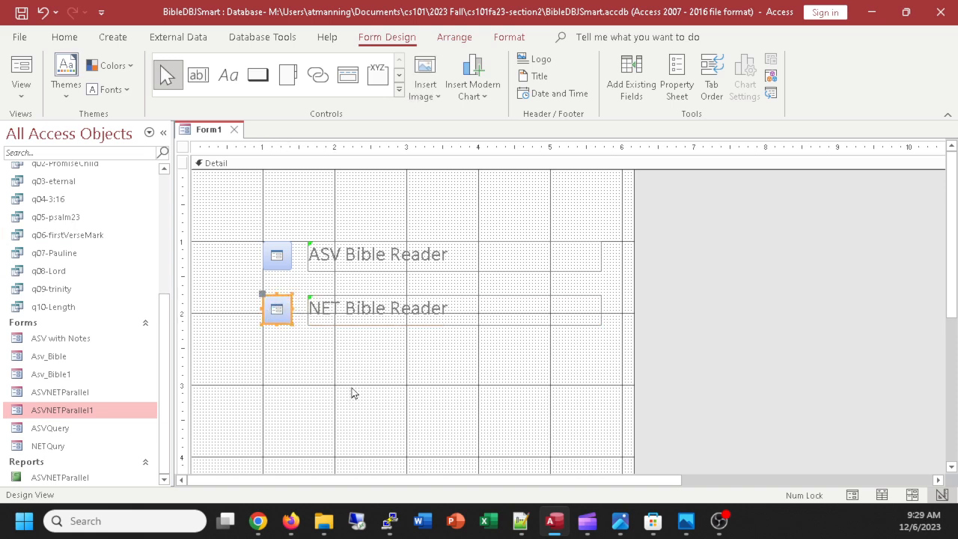
Add a third command button below the second one and assign it the Open Form action from Form Operations
{"action": "left_click", "coordinate": [257, 74]}
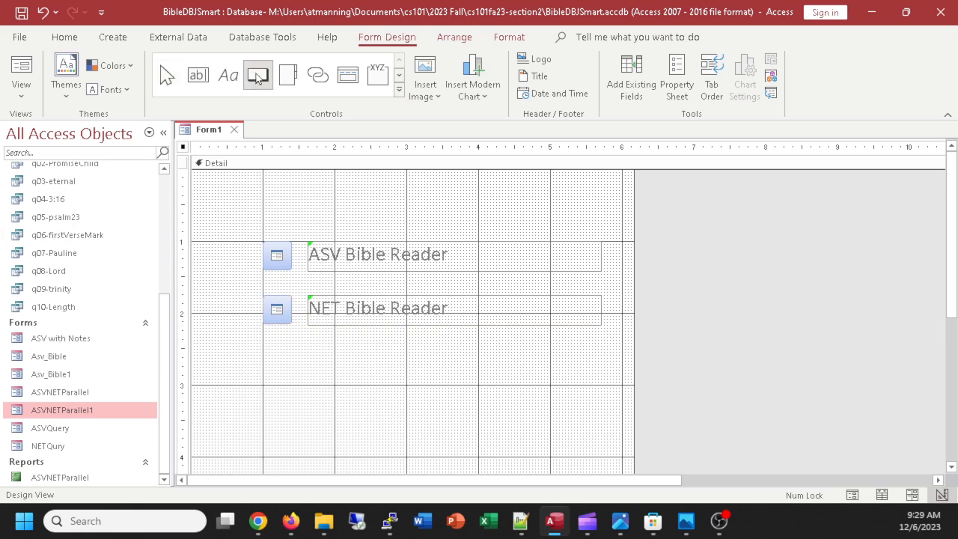
{"action": "left_click", "coordinate": [264, 357]}
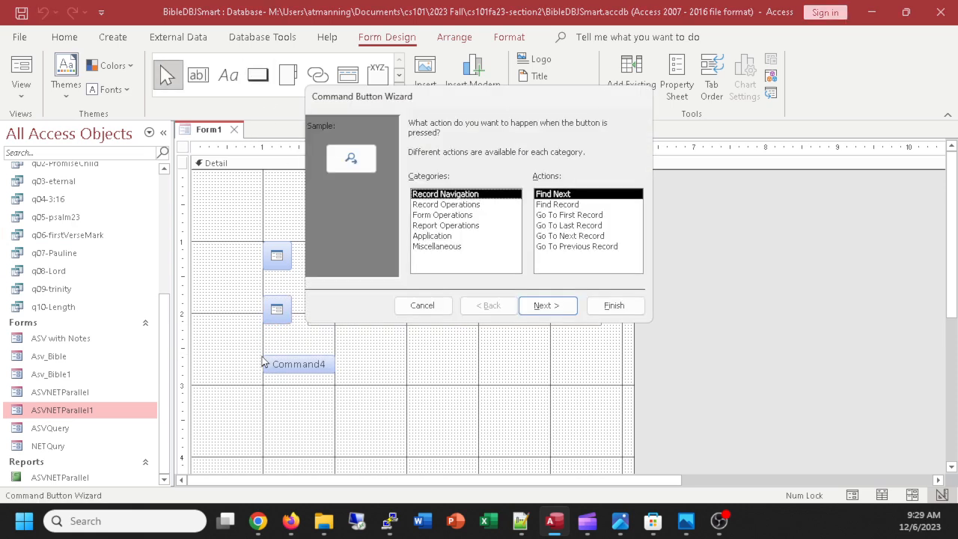
{"action": "left_click", "coordinate": [446, 216]}
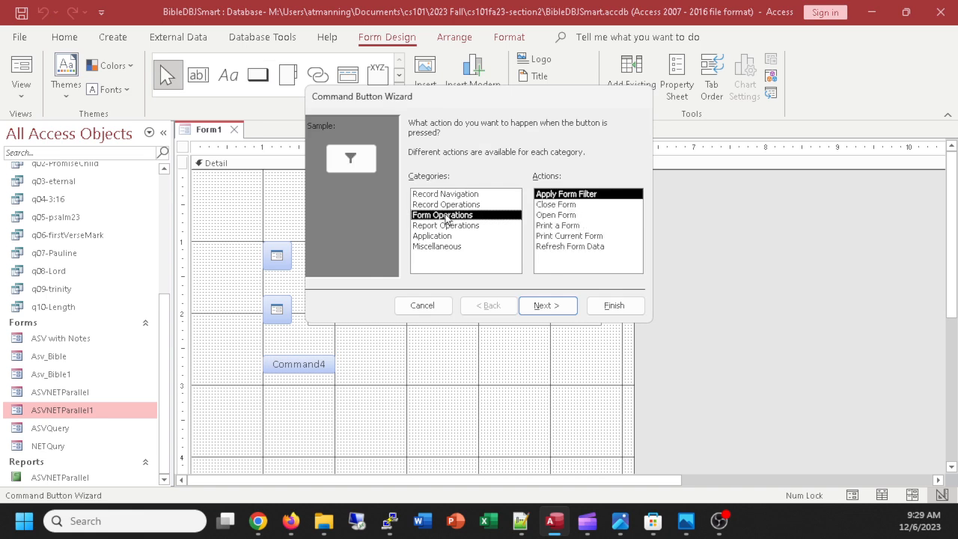
{"action": "left_click", "coordinate": [567, 216]}
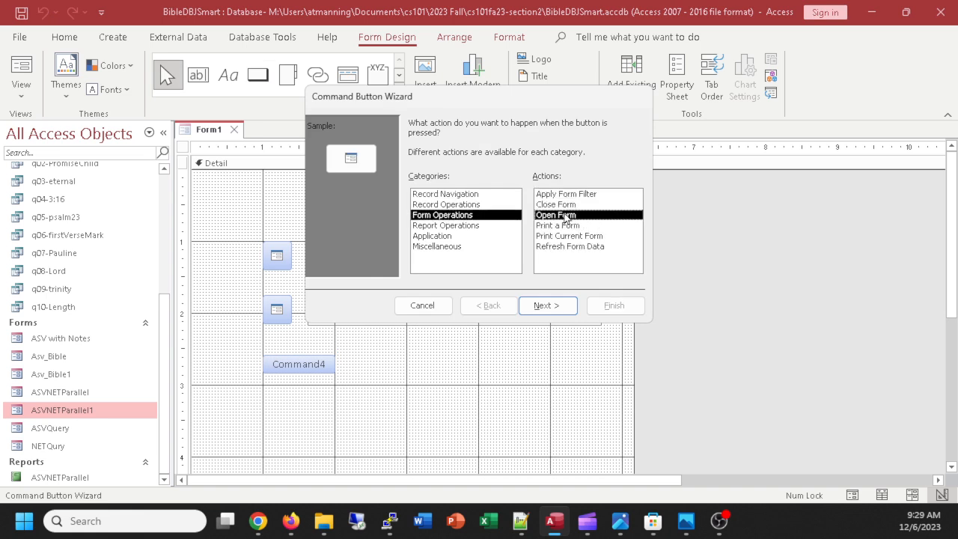
{"action": "left_click", "coordinate": [567, 308]}
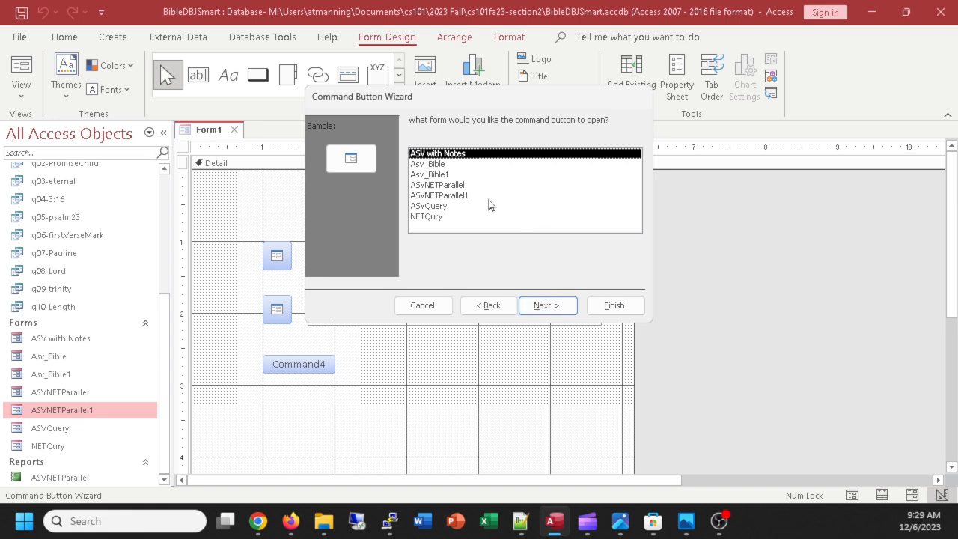
Make the third button open the ASVNETParallel1 form with all records, keep the MS Access Form picture and name it A
{"action": "left_click", "coordinate": [435, 196]}
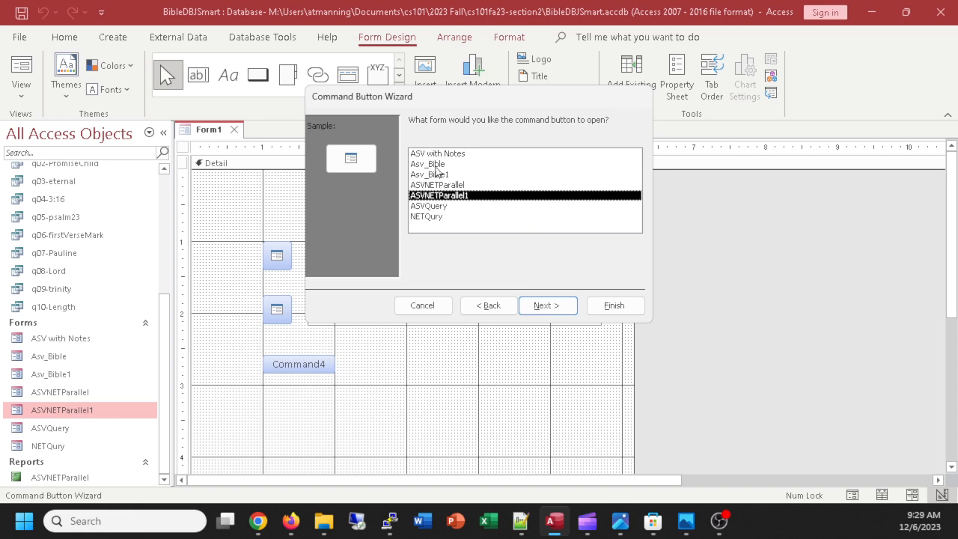
{"action": "left_click", "coordinate": [546, 305]}
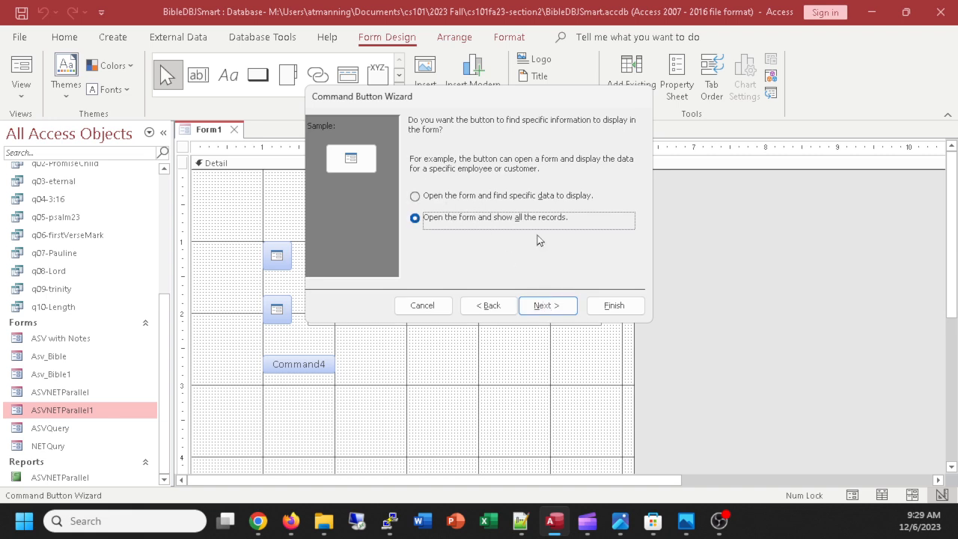
{"action": "left_click", "coordinate": [537, 310]}
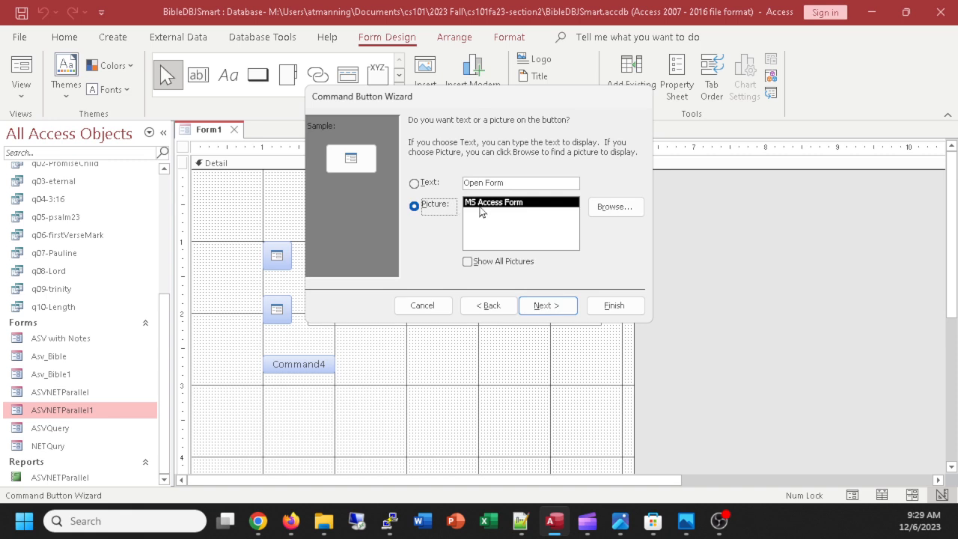
{"action": "left_click", "coordinate": [548, 304]}
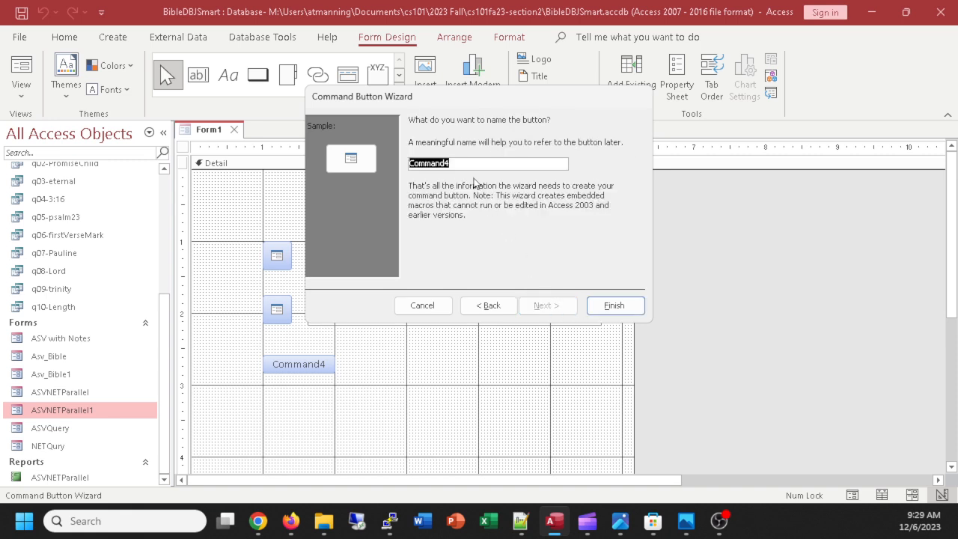
{"action": "type", "text": "A"}
{"action": "left_click", "coordinate": [618, 307]}
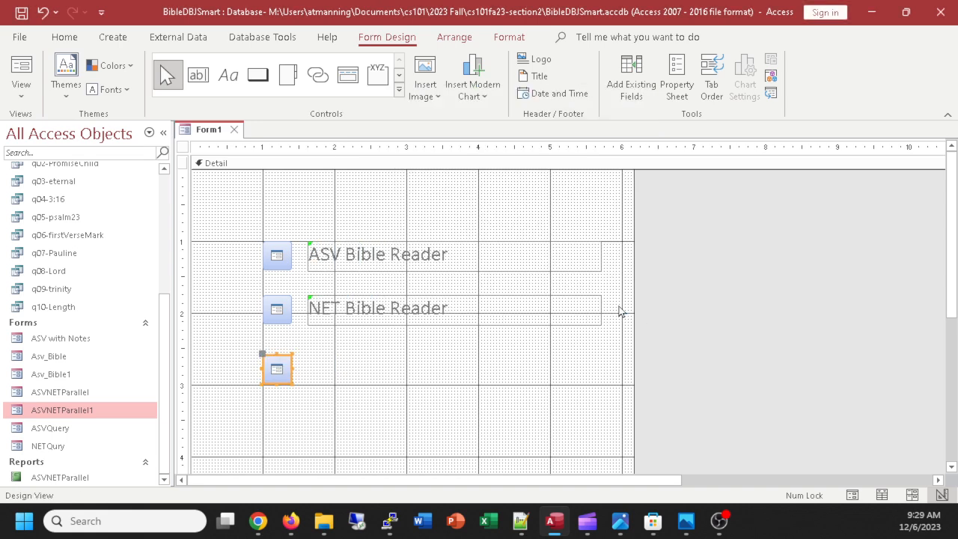
Place a copy of the "NET Bible Reader" label beside the third button and change its text to "NET ASV Parallel"
{"action": "left_click", "coordinate": [342, 298]}
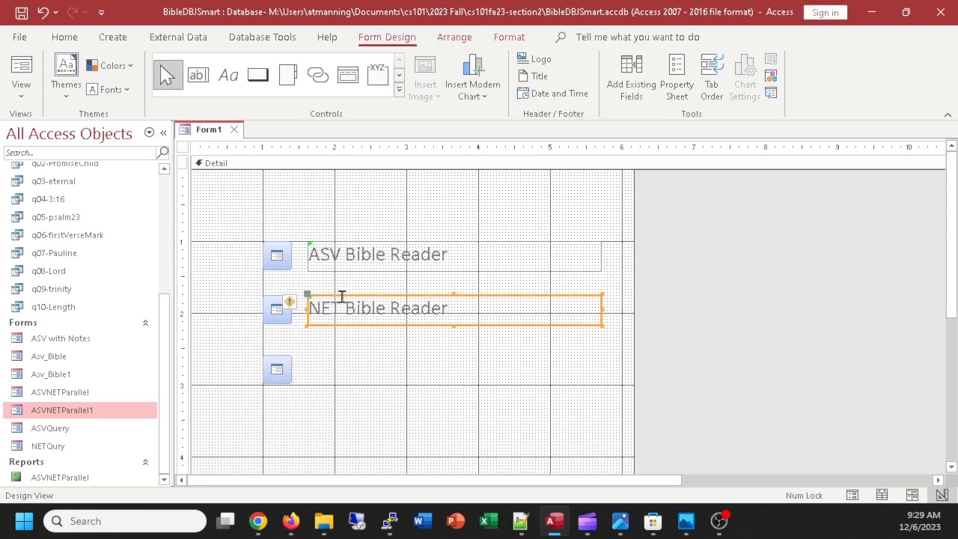
{"action": "key", "text": "ctrl+v"}
{"action": "left_click_drag", "start_coordinate": [310, 332], "coordinate": [309, 358]}
{"action": "left_click", "coordinate": [392, 367]}
{"action": "left_click_drag", "start_coordinate": [452, 365], "coordinate": [354, 383]}
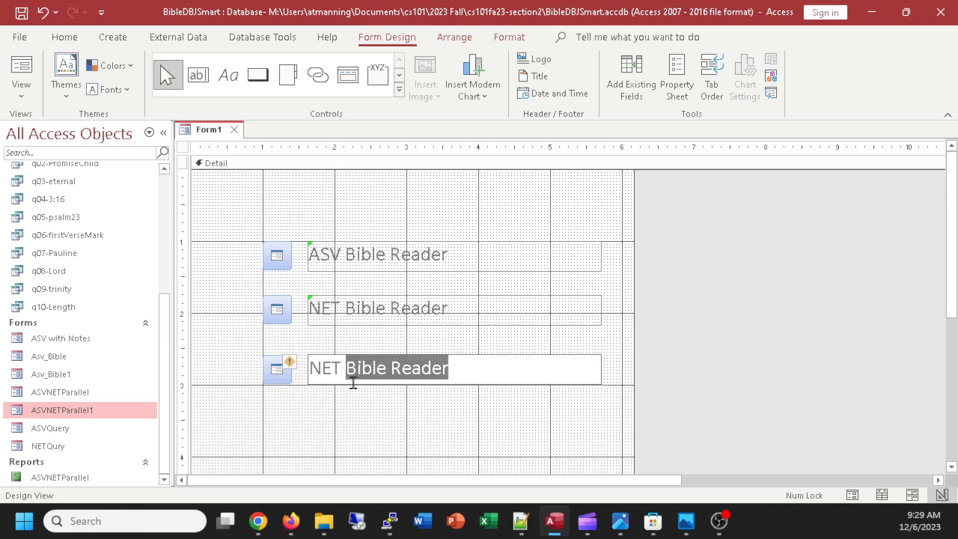
{"action": "type", "text": "ASV Parallel"}
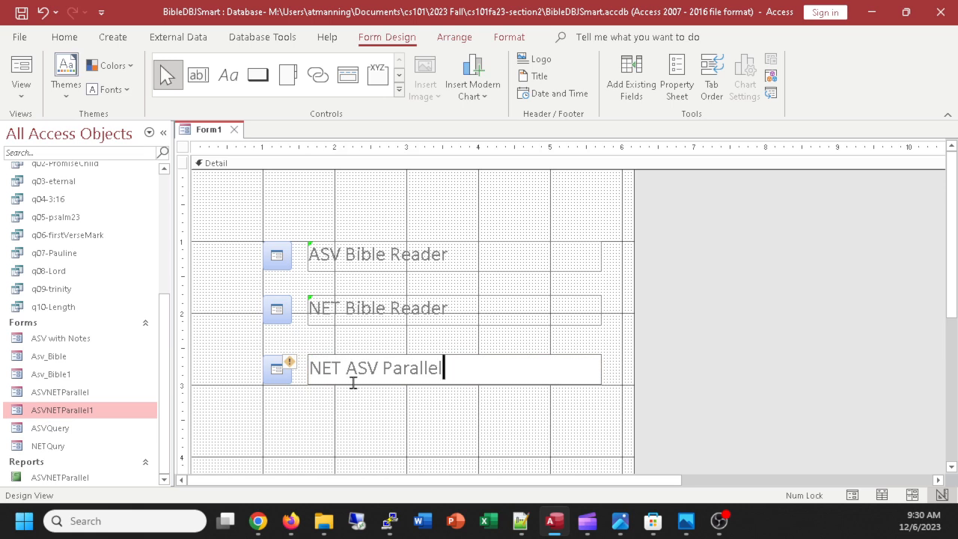
{"action": "left_click", "coordinate": [417, 222]}
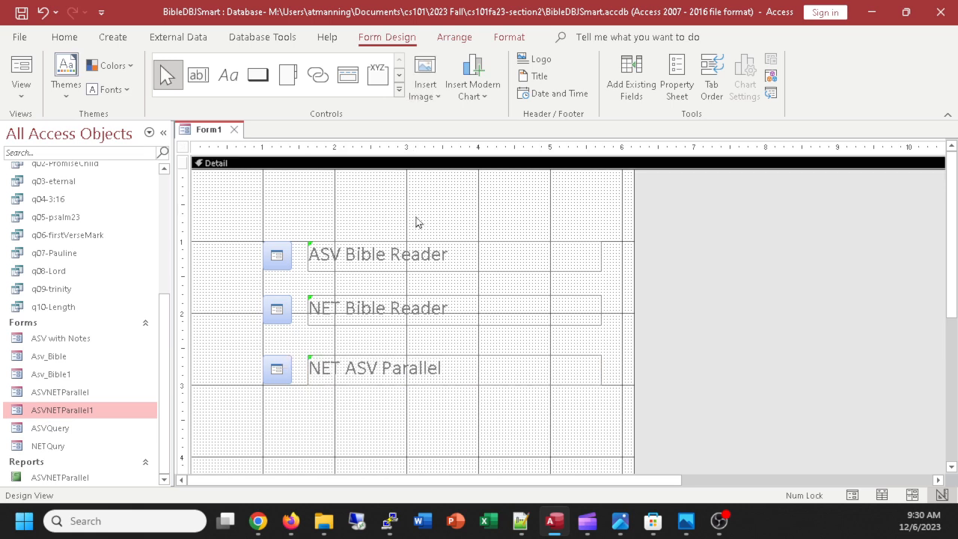
Add a wide title label above the buttons with the text "Welcome to the Bible Reader!"
{"action": "left_click", "coordinate": [229, 78]}
{"action": "left_click_drag", "start_coordinate": [260, 183], "coordinate": [605, 222]}
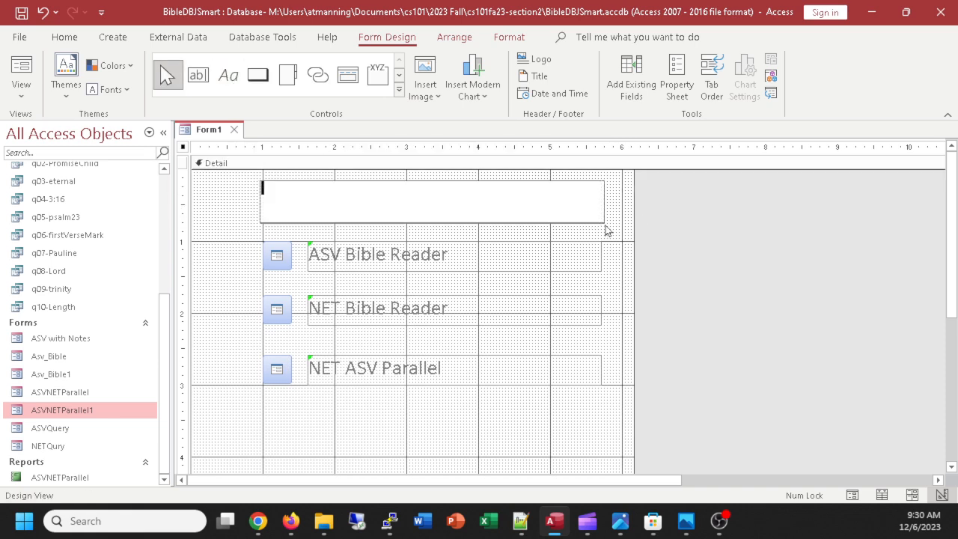
{"action": "type", "text": "Welcome to the Bible RE"}
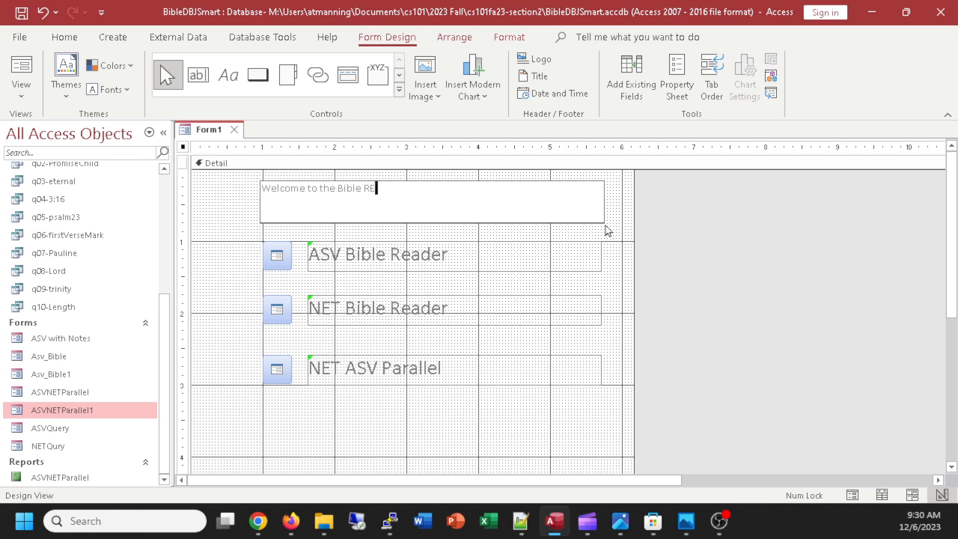
{"action": "type", "text": "ader!"}
{"action": "left_click", "coordinate": [372, 232]}
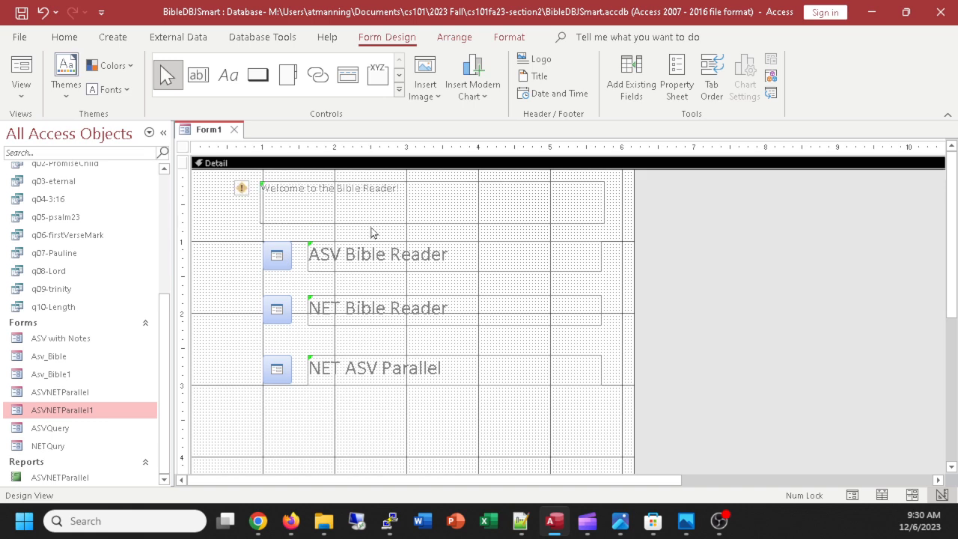
Format the title label with font size 20, bold and a dark purple font color
{"action": "left_click", "coordinate": [359, 196]}
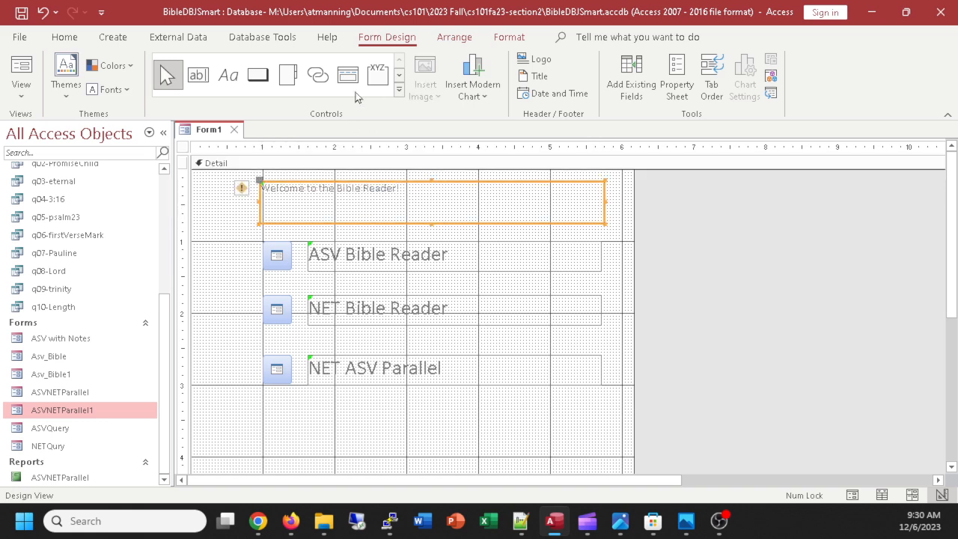
{"action": "left_click", "coordinate": [509, 38]}
{"action": "left_click", "coordinate": [248, 65]}
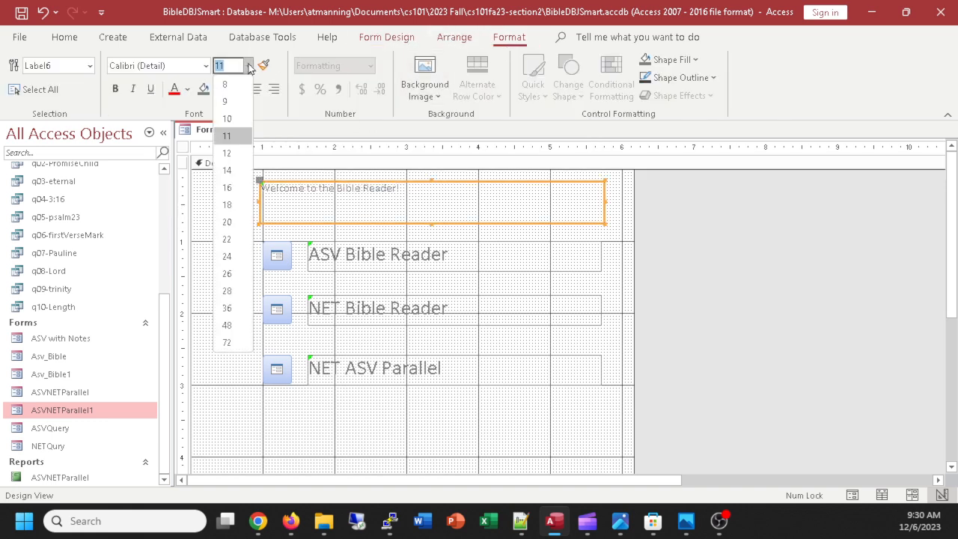
{"action": "left_click", "coordinate": [225, 221]}
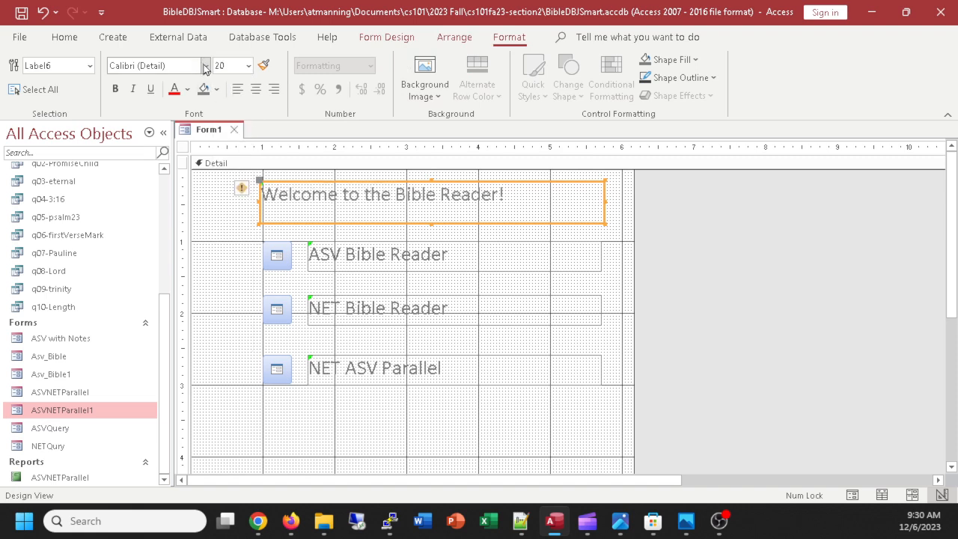
{"action": "left_click", "coordinate": [116, 89]}
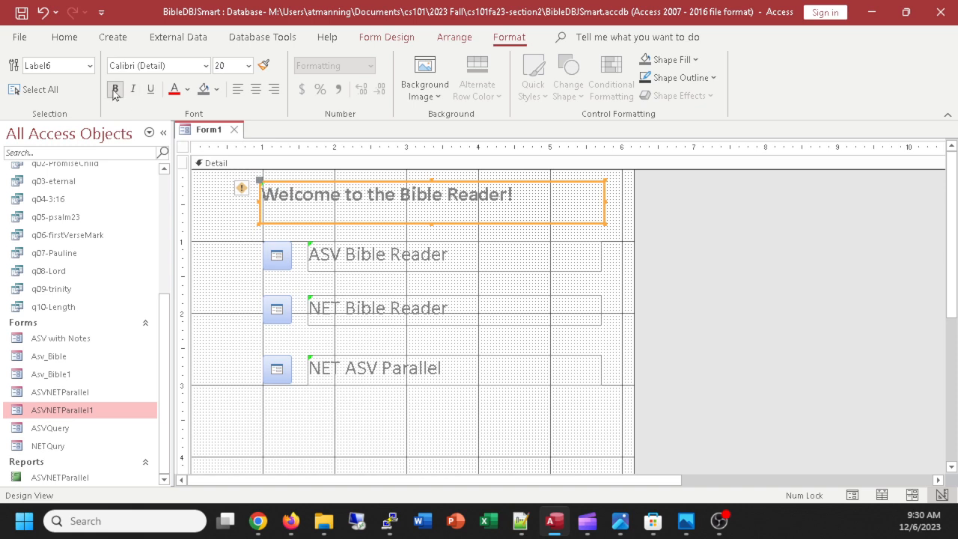
{"action": "left_click", "coordinate": [188, 89]}
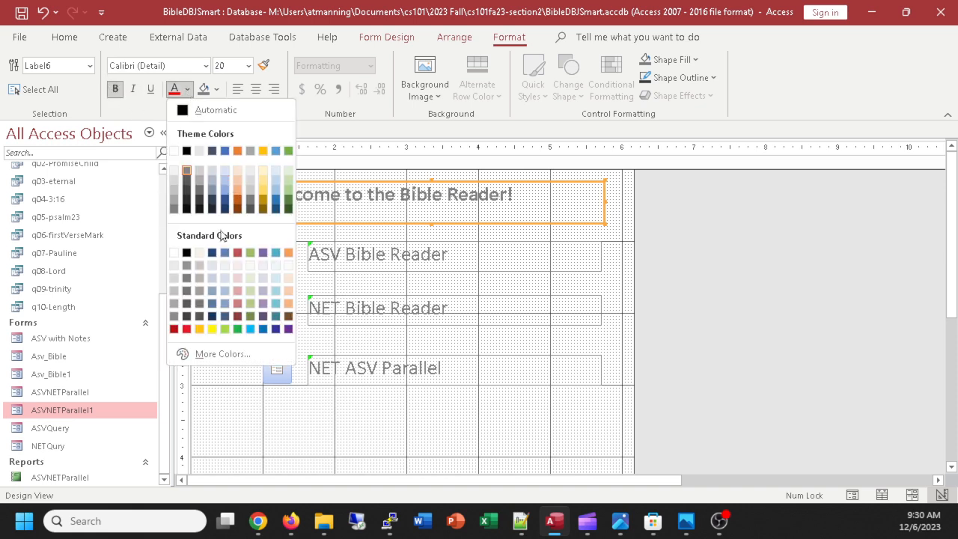
{"action": "left_click", "coordinate": [263, 316]}
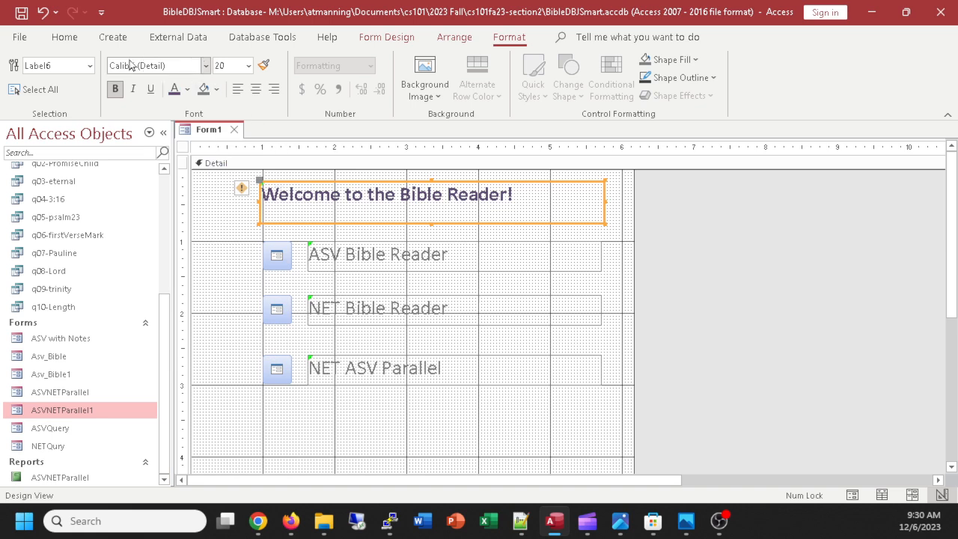
{"action": "left_click", "coordinate": [233, 256]}
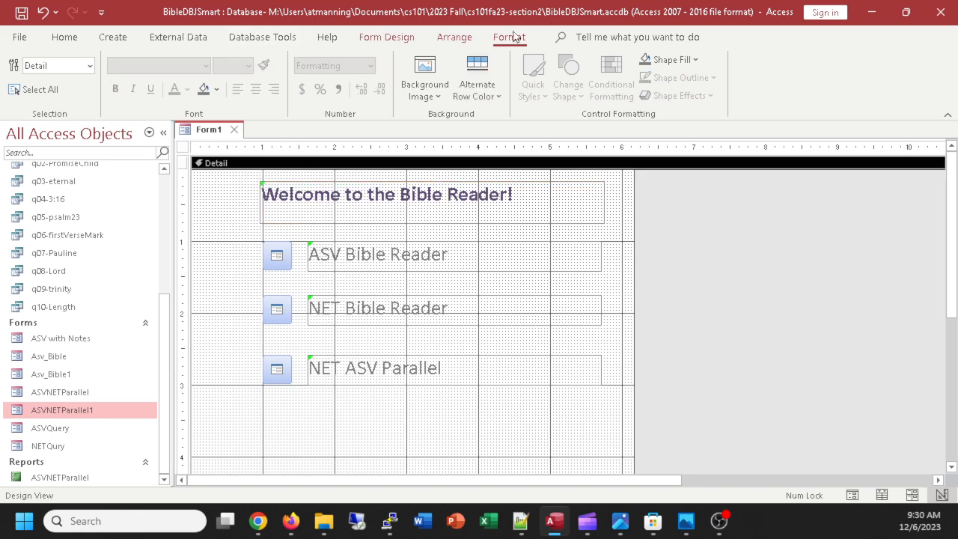
Add a command button at the form's lower right, below the labels, with the Quit Application action
{"action": "left_click", "coordinate": [380, 41]}
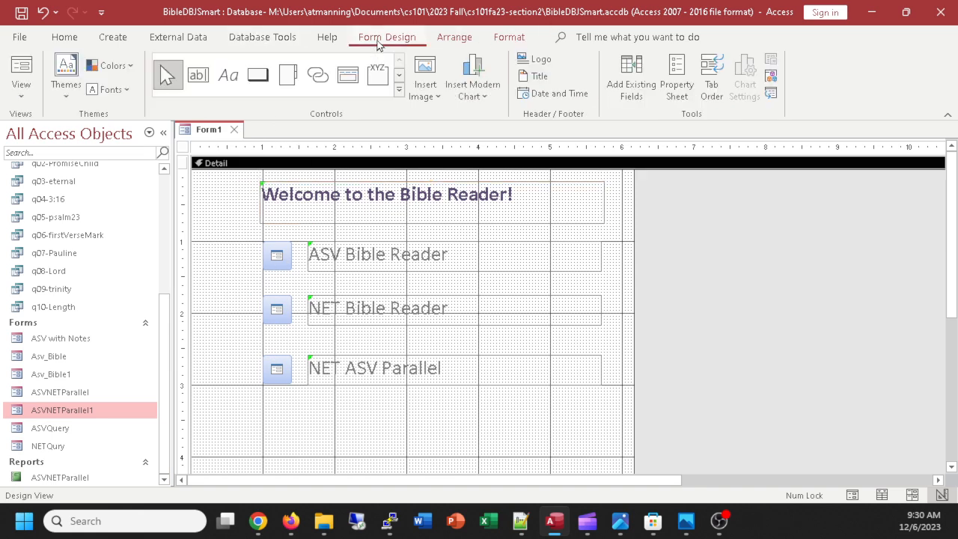
{"action": "left_click", "coordinate": [254, 78]}
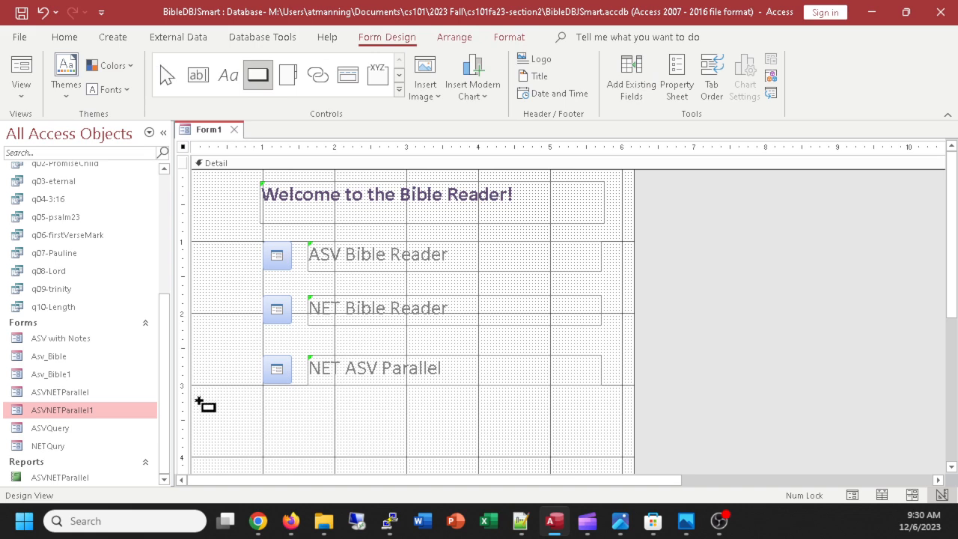
{"action": "left_click", "coordinate": [563, 434]}
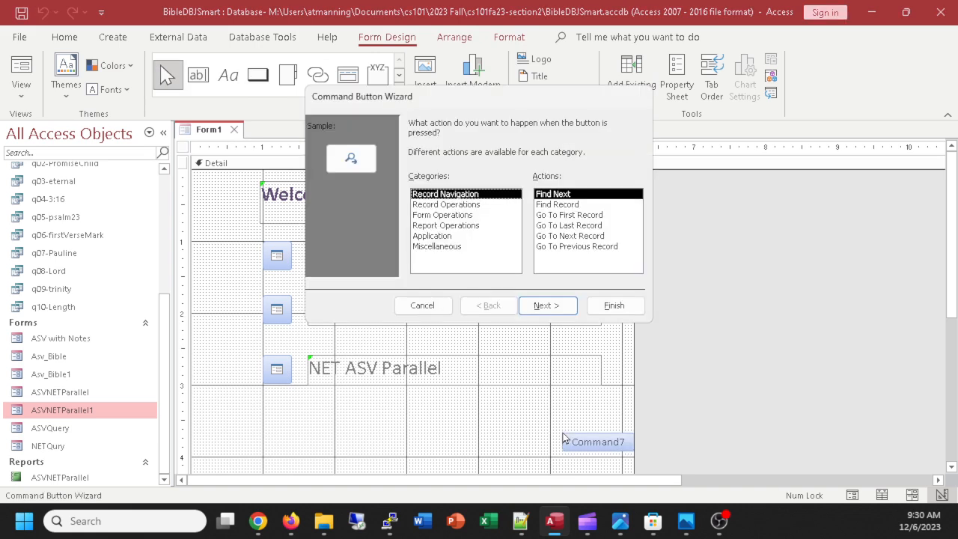
{"action": "left_click", "coordinate": [435, 237]}
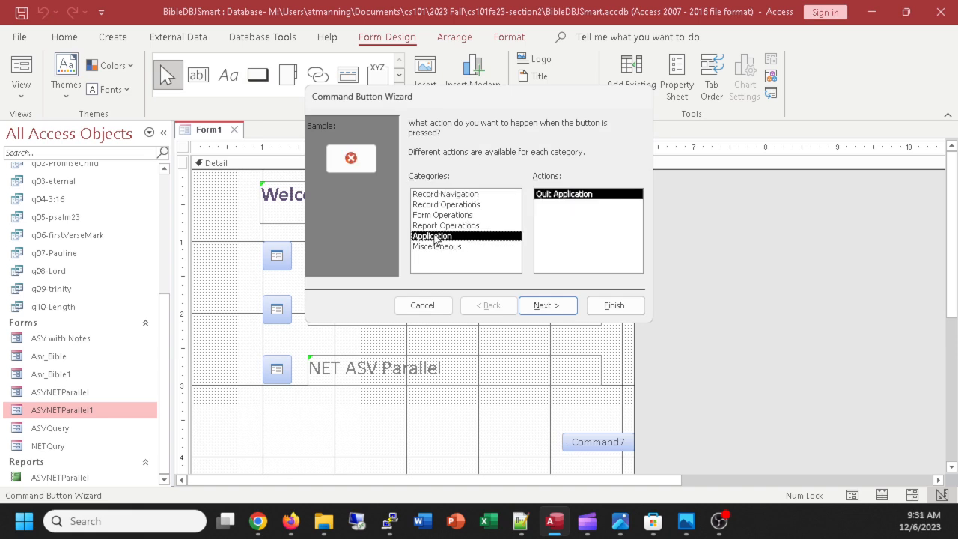
{"action": "left_click", "coordinate": [549, 196]}
{"action": "left_click", "coordinate": [546, 306]}
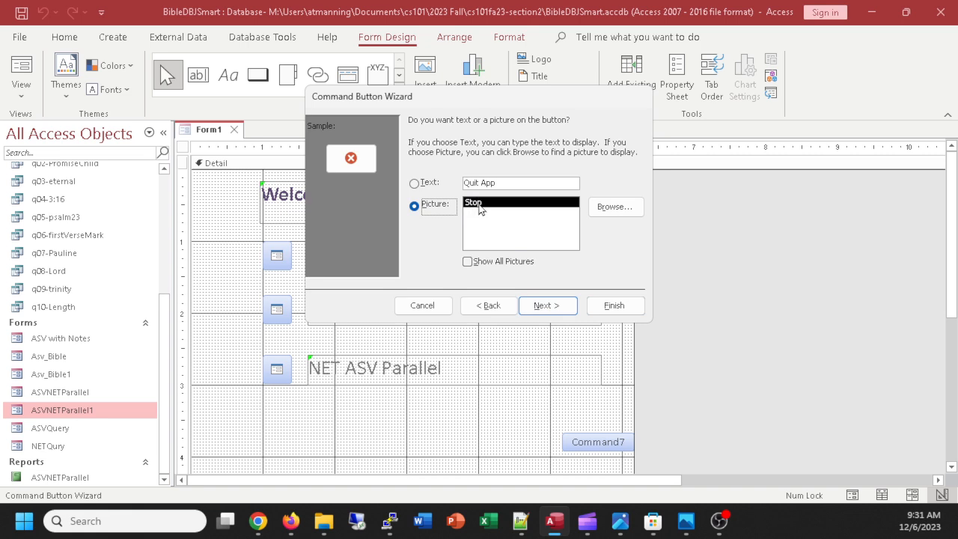
Keep the Stop picture on the new button, name it Quit and finish the wizard
{"action": "left_click", "coordinate": [554, 306]}
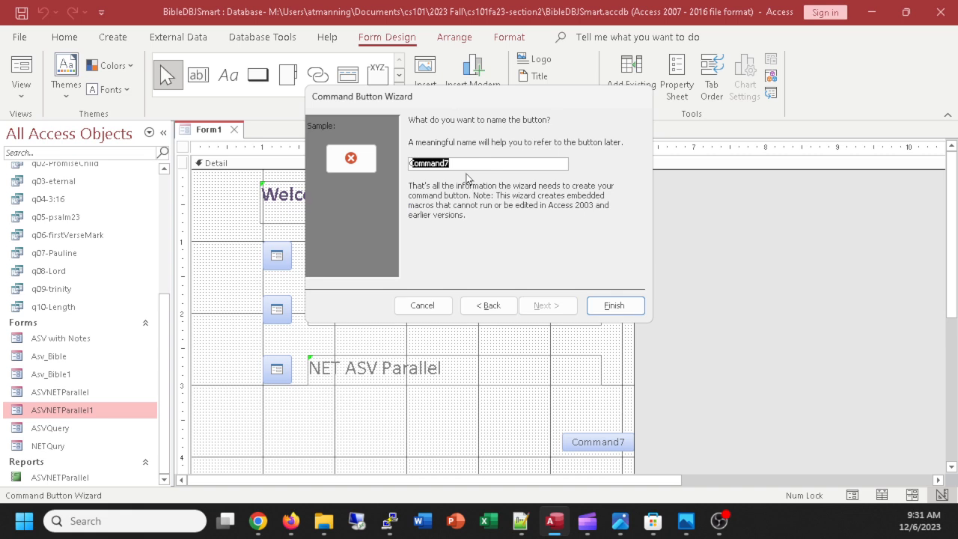
{"action": "type", "text": "Qcuit"}
{"action": "key", "text": "BackSpace"}
{"action": "key", "text": "BackSpace"}
{"action": "key", "text": "BackSpace"}
{"action": "key", "text": "BackSpace"}
{"action": "type", "text": "uit"}
{"action": "left_click", "coordinate": [617, 303]}
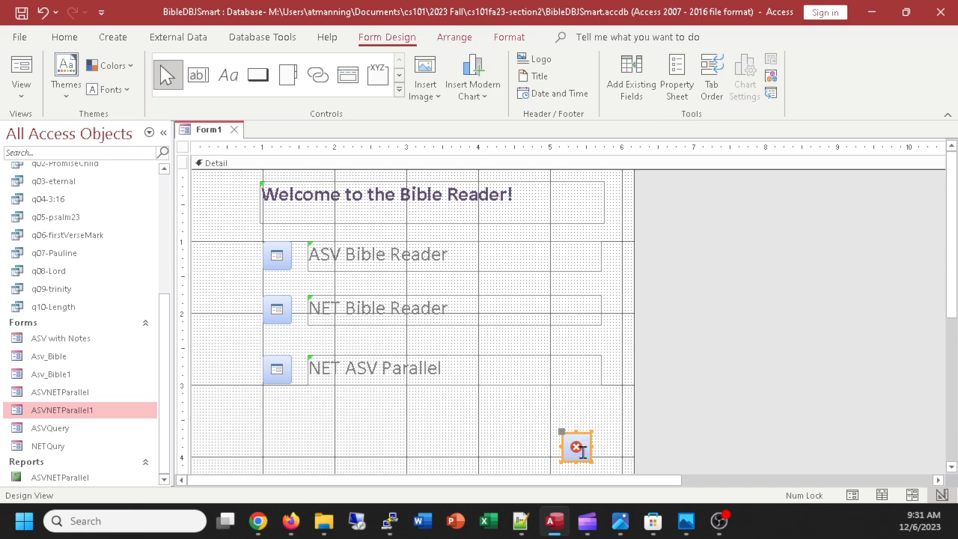
Save the form as MainMenu and display it in Form view
{"action": "key", "text": "ctrl+s"}
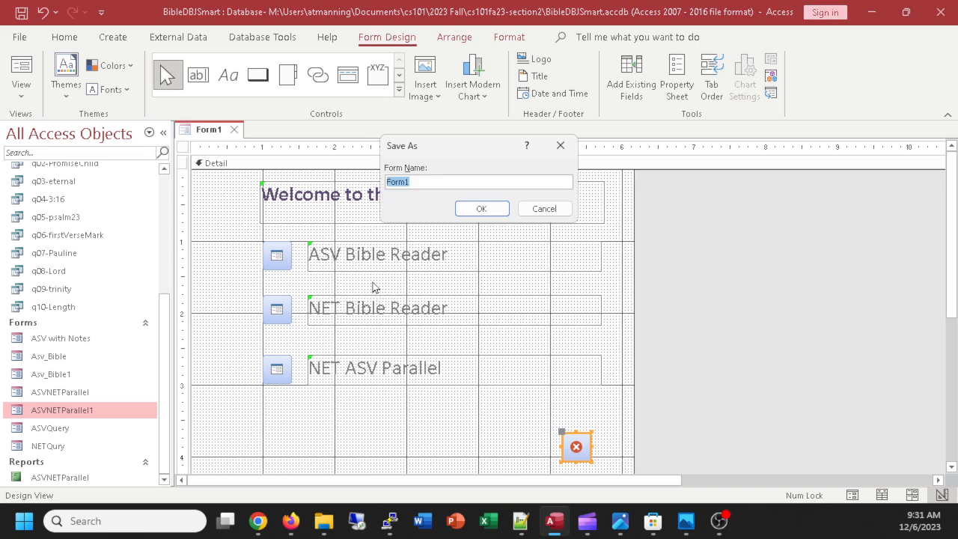
{"action": "type", "text": "MainMenu"}
{"action": "left_click", "coordinate": [488, 207]}
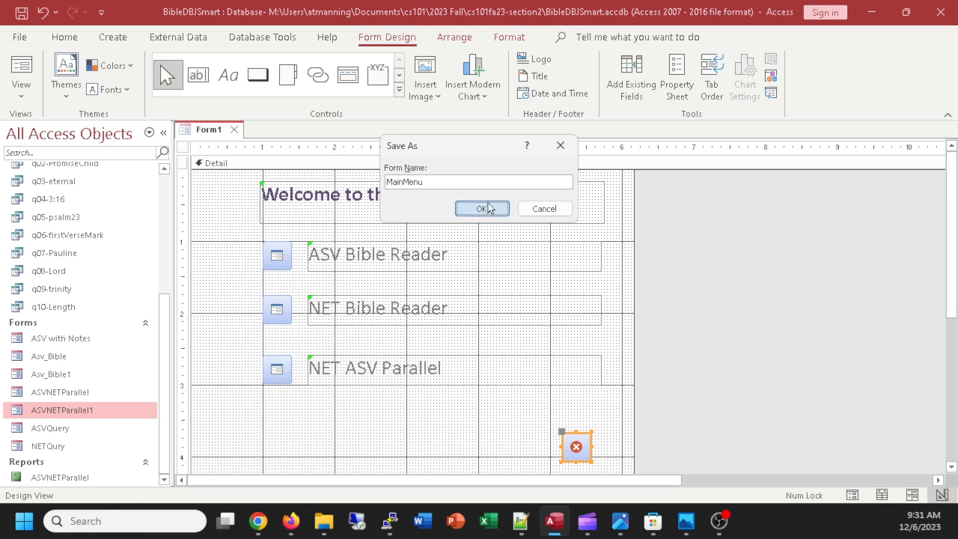
{"action": "left_click", "coordinate": [23, 73]}
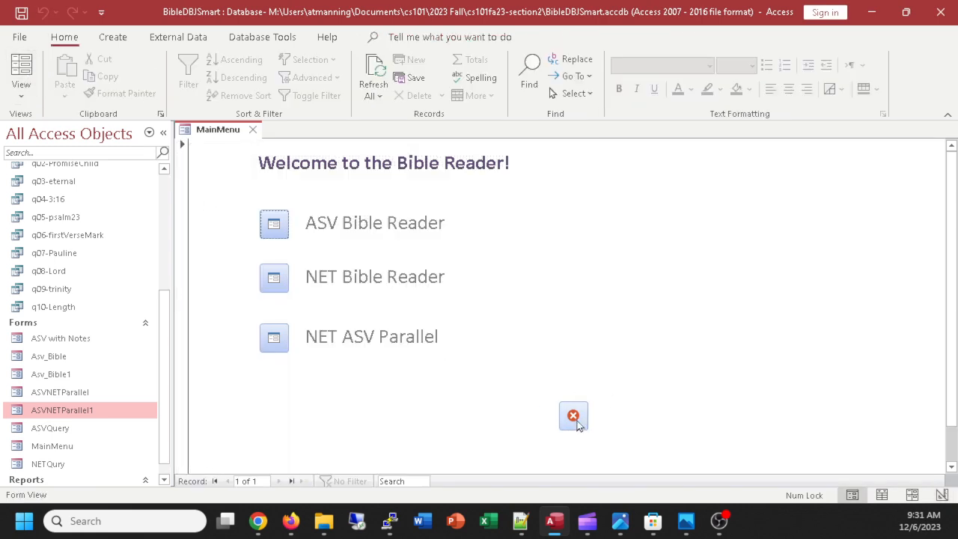
Test the NET ASV Parallel, NET Bible Reader and ASV Bible Reader buttons, closing each form that opens
{"action": "left_click", "coordinate": [270, 335]}
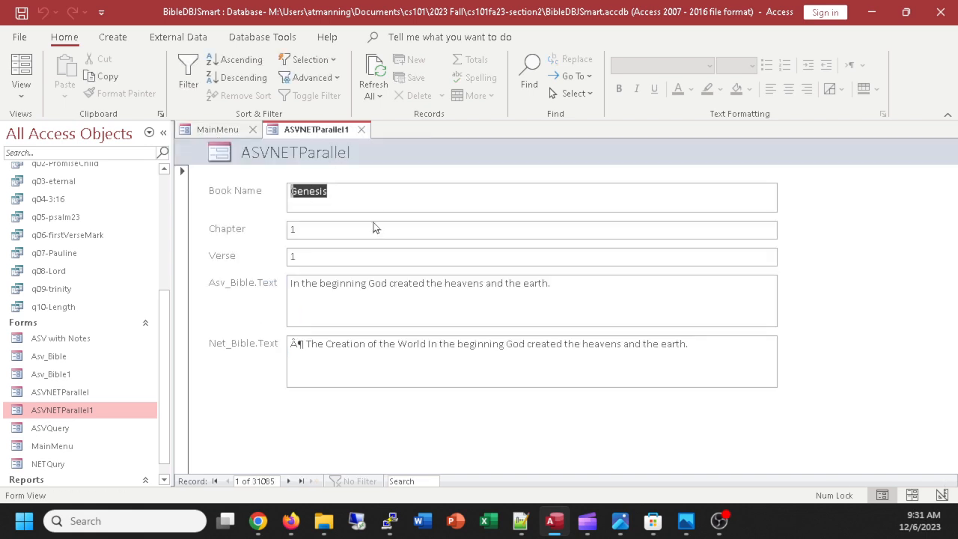
{"action": "left_click", "coordinate": [365, 134]}
{"action": "left_click", "coordinate": [283, 279]}
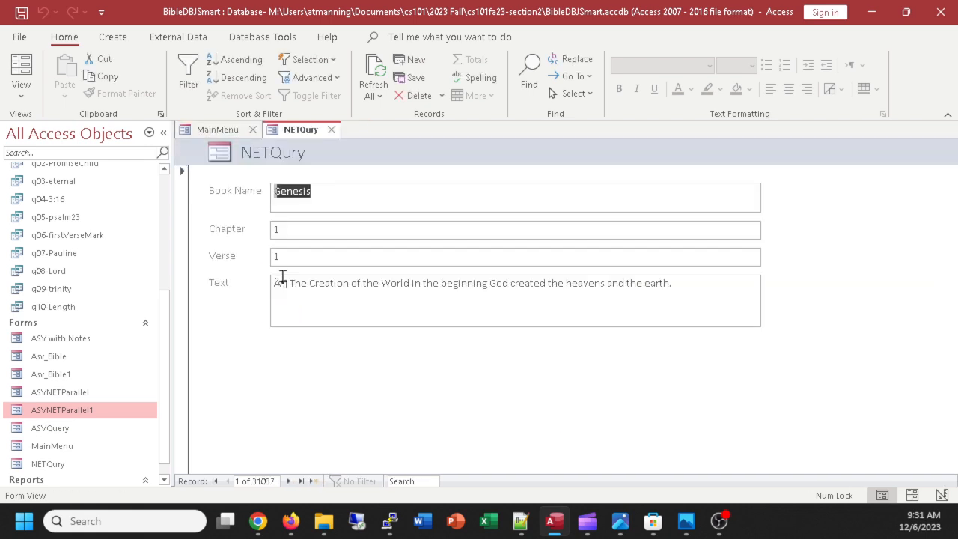
{"action": "left_click", "coordinate": [331, 128]}
{"action": "left_click", "coordinate": [270, 163]}
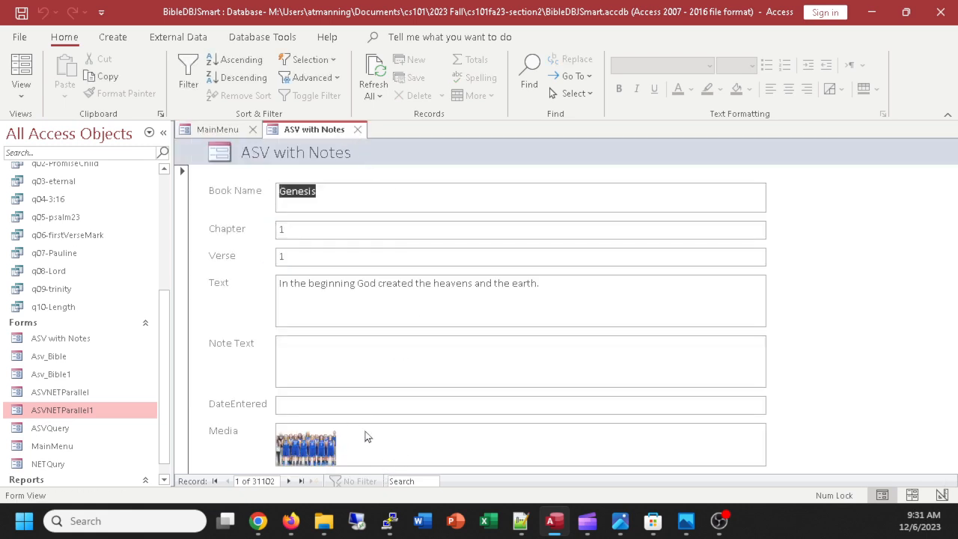
{"action": "left_click", "coordinate": [406, 438]}
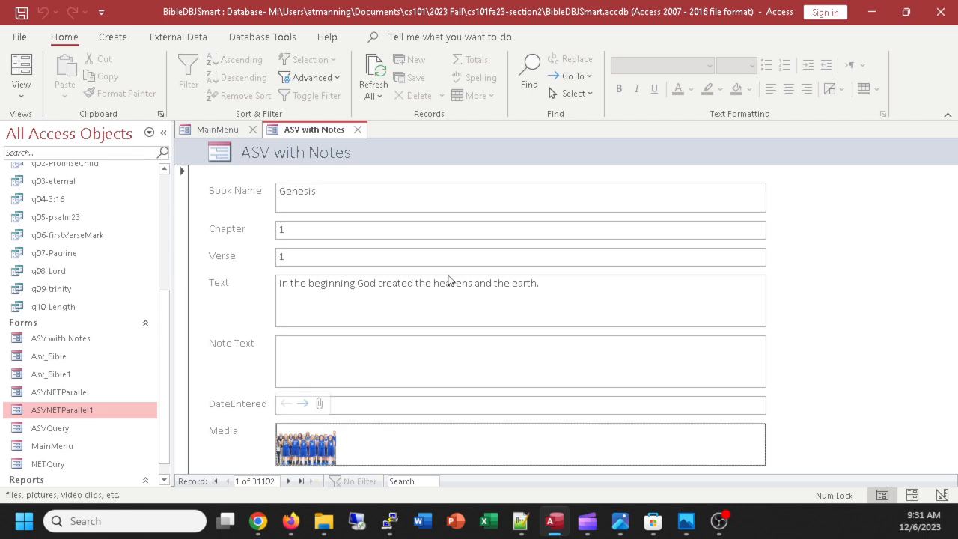
{"action": "left_click", "coordinate": [358, 130]}
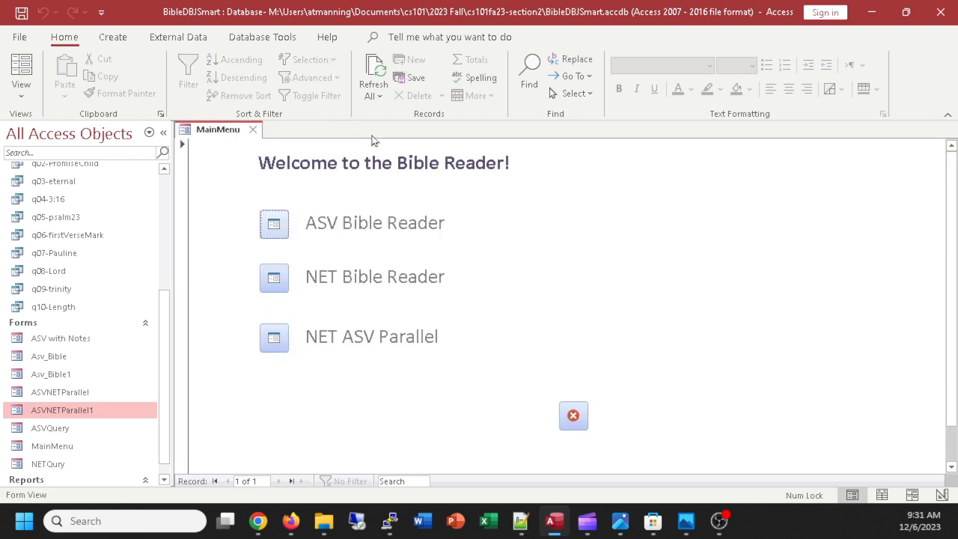
Test the form's quit button, restart Access and reopen the BibleDBJSmart.accdb database
{"action": "left_click", "coordinate": [575, 419]}
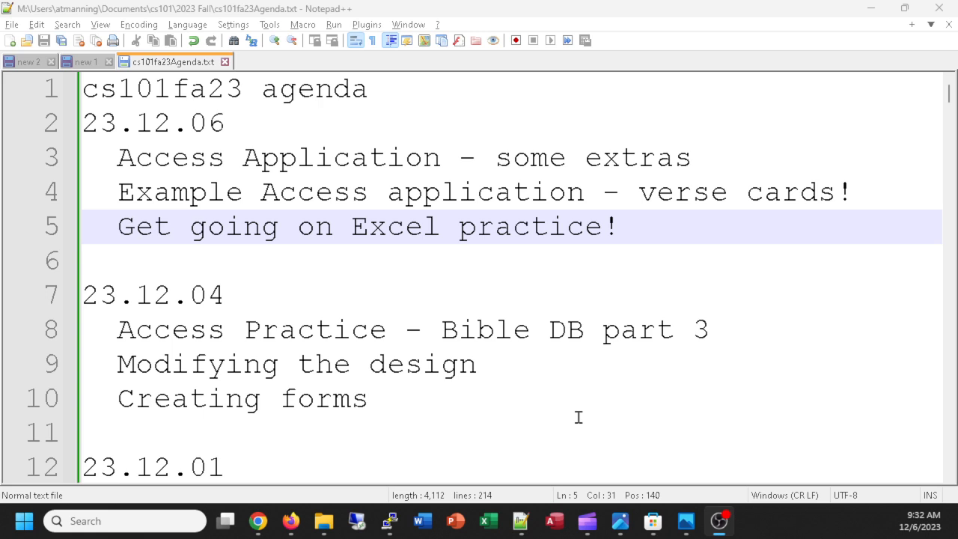
{"action": "left_click", "coordinate": [554, 522]}
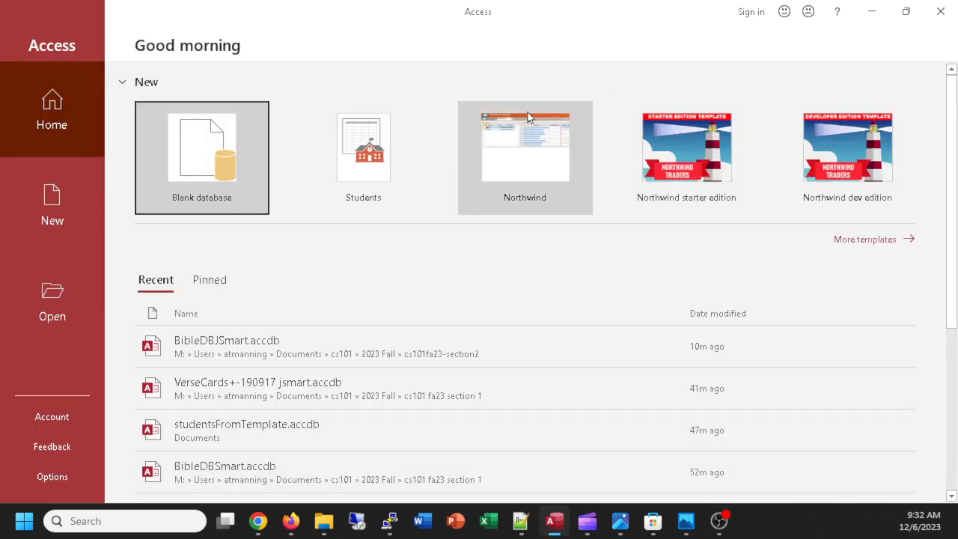
{"action": "left_click", "coordinate": [225, 351]}
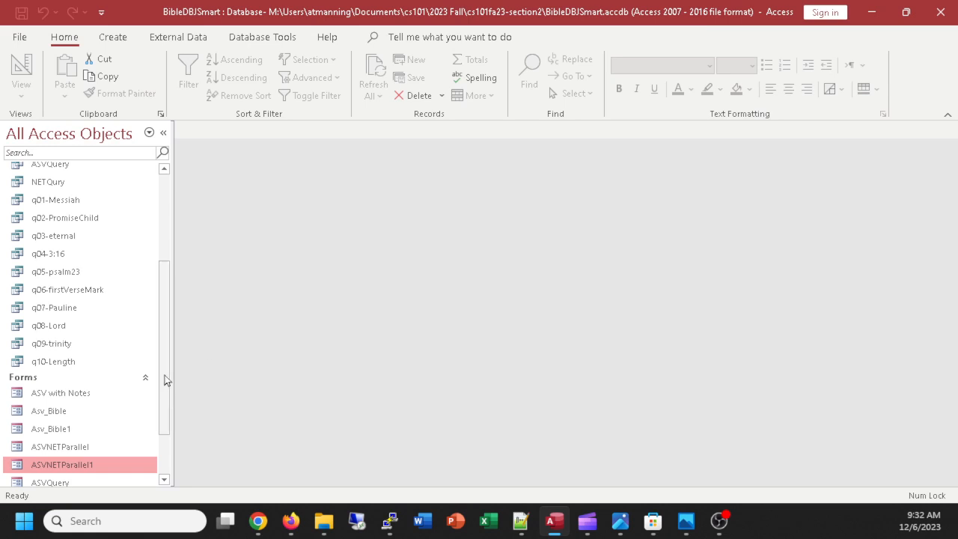
Open the MainMenu form and retest its three Bible reader buttons from top to bottom, closing each opened form
{"action": "scroll", "coordinate": [169, 414], "scroll_direction": "down", "scroll_amount": 2}
{"action": "left_click", "coordinate": [69, 428]}
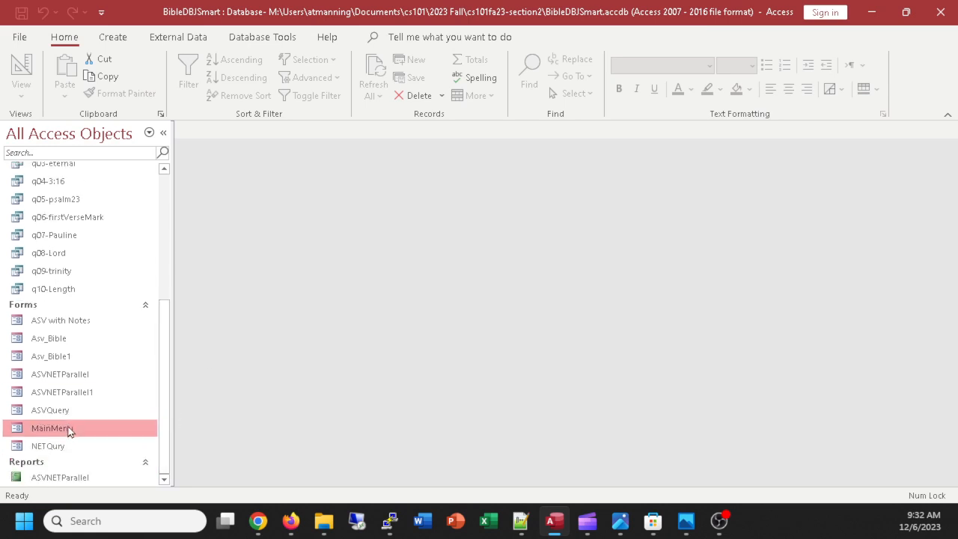
{"action": "double_click", "coordinate": [68, 429]}
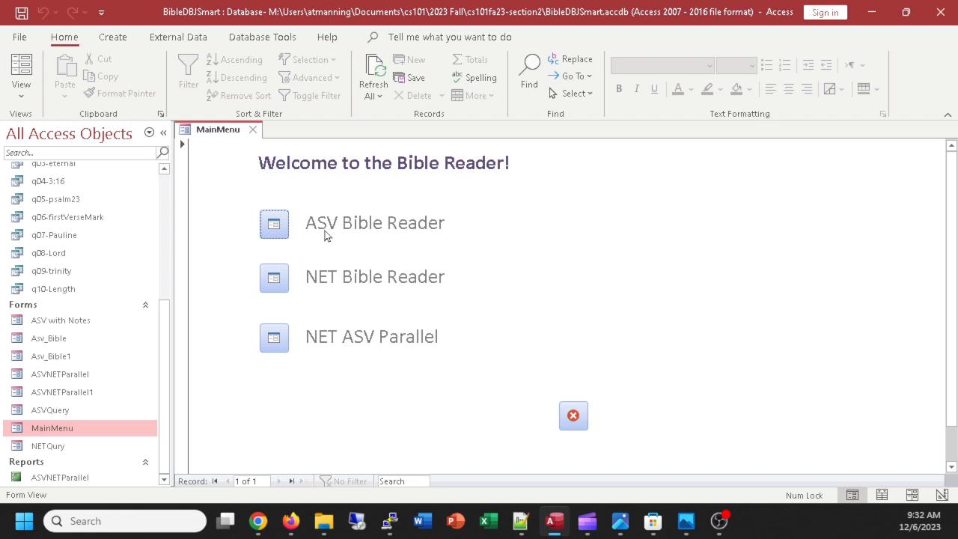
{"action": "left_click", "coordinate": [273, 224]}
{"action": "left_click", "coordinate": [360, 130]}
{"action": "left_click", "coordinate": [273, 277]}
{"action": "left_click", "coordinate": [331, 130]}
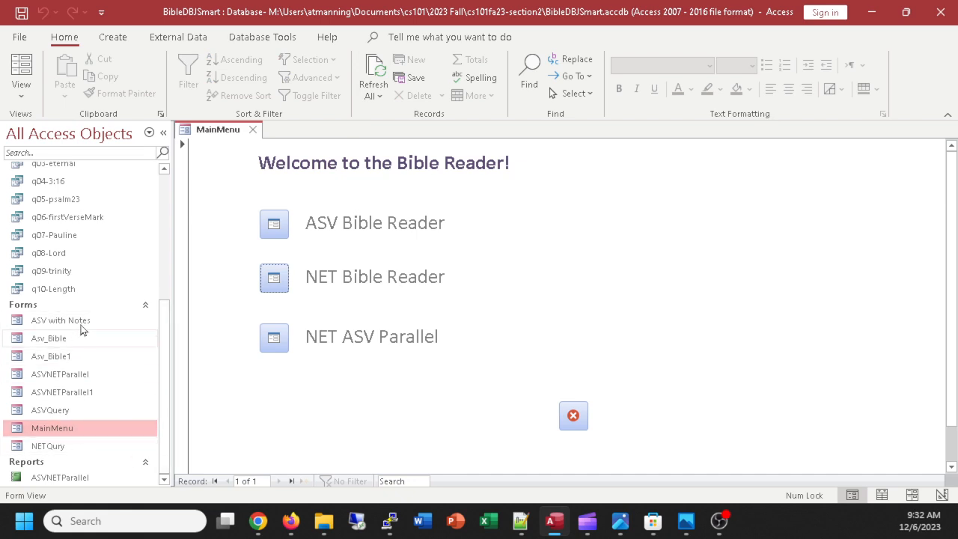
{"action": "left_click", "coordinate": [282, 349]}
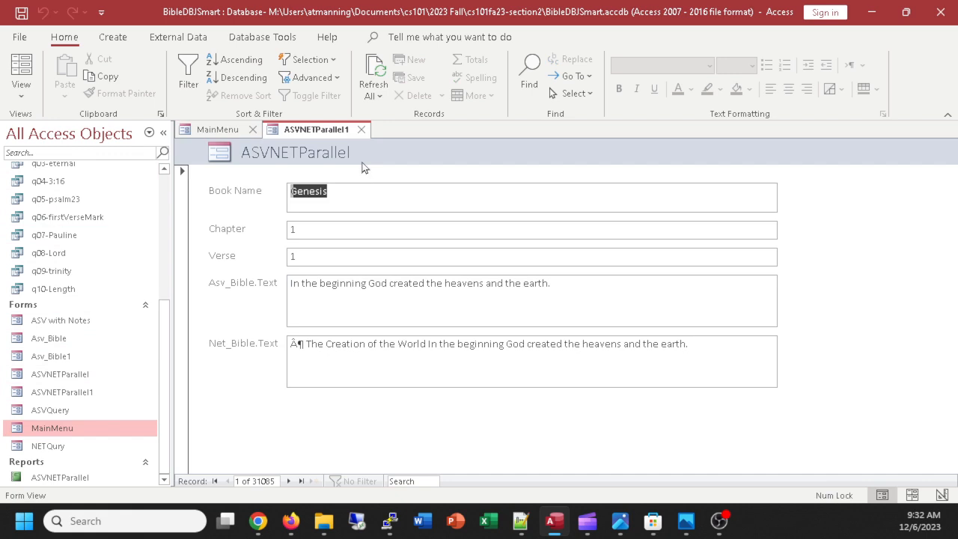
{"action": "left_click", "coordinate": [361, 129]}
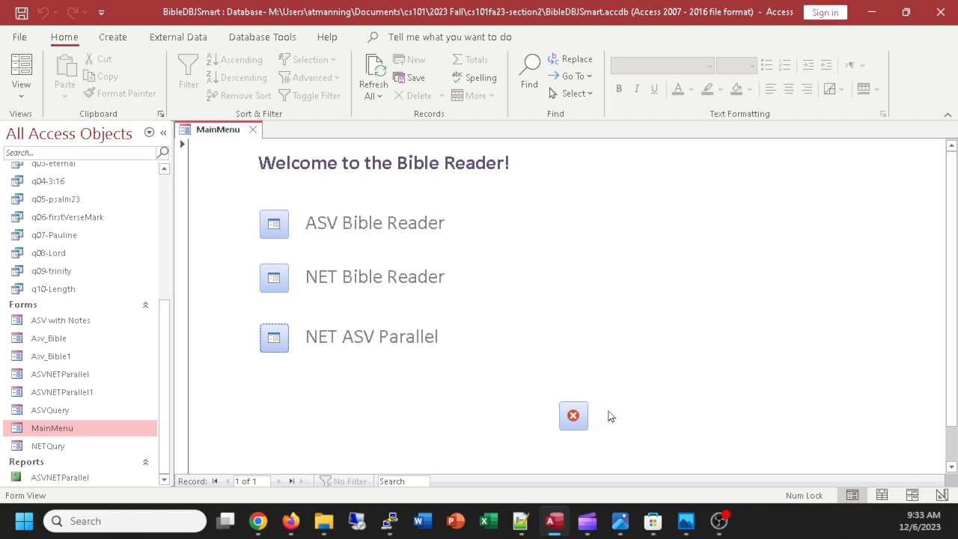
Set MainMenu as the display form in the current database options
{"action": "left_click", "coordinate": [21, 39]}
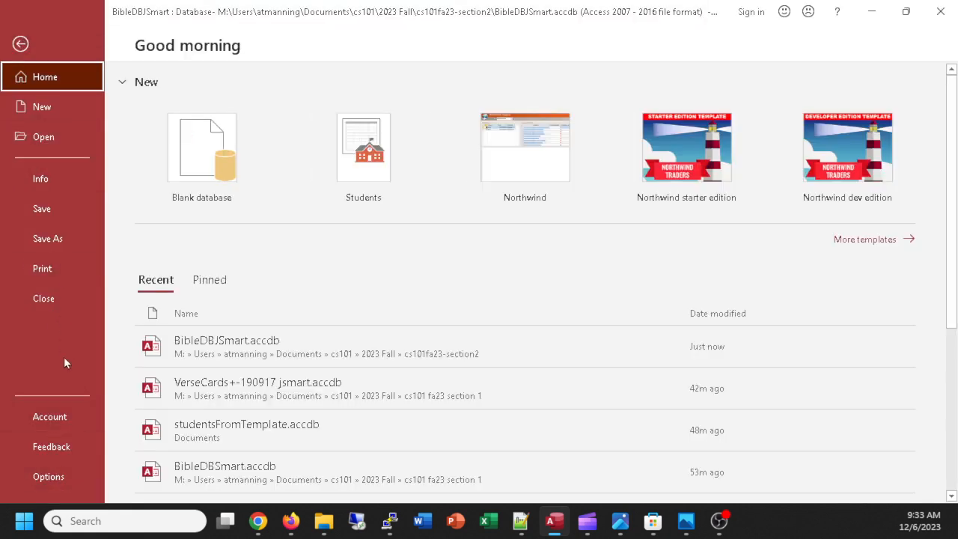
{"action": "left_click", "coordinate": [46, 477]}
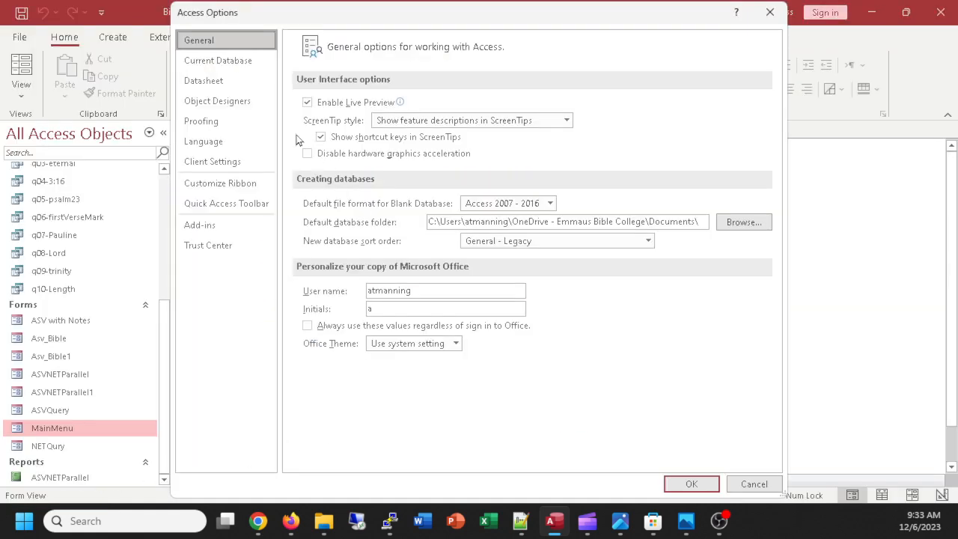
{"action": "left_click", "coordinate": [200, 60]}
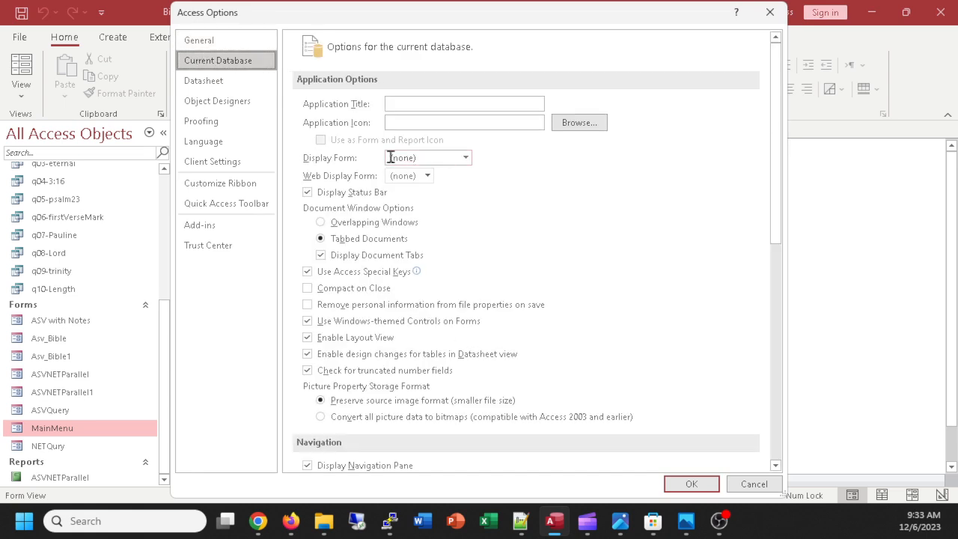
{"action": "left_click", "coordinate": [466, 158]}
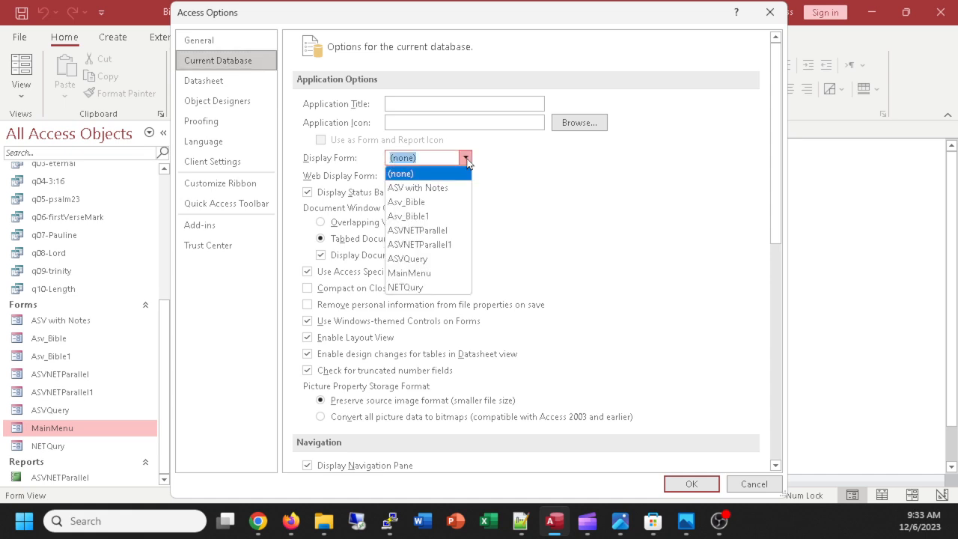
{"action": "left_click", "coordinate": [416, 273]}
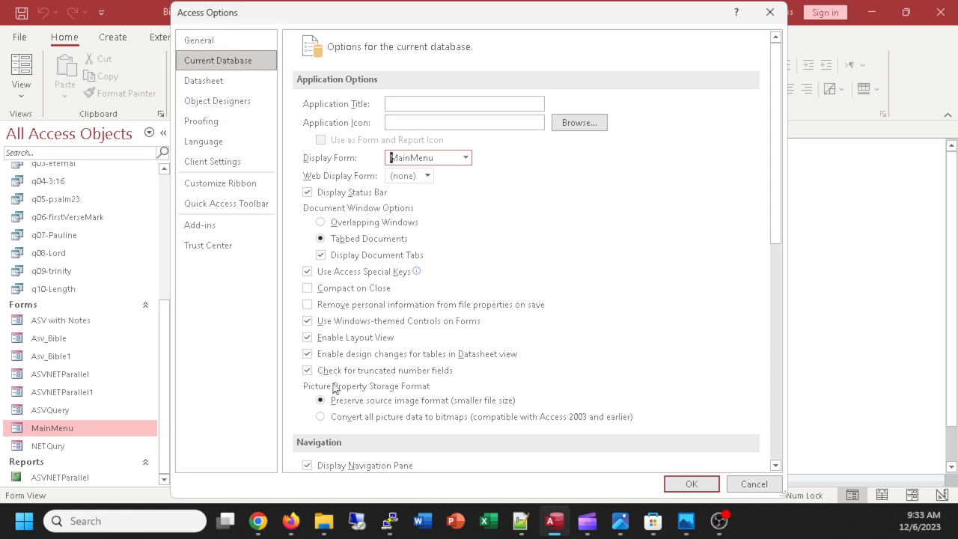
Set the application title to "Bible Reader" in the current database options
{"action": "scroll", "coordinate": [368, 320], "scroll_direction": "down", "scroll_amount": 2}
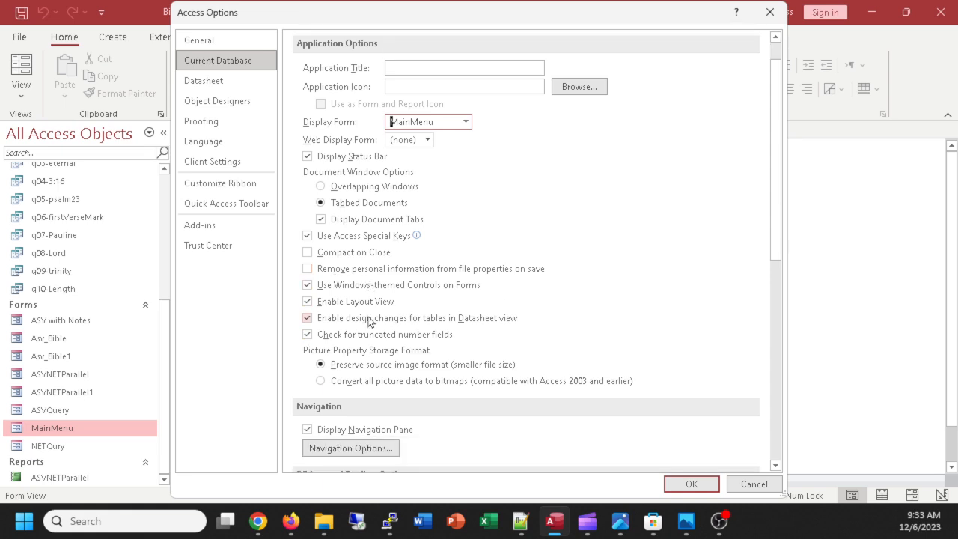
{"action": "scroll", "coordinate": [401, 408], "scroll_direction": "down", "scroll_amount": 2}
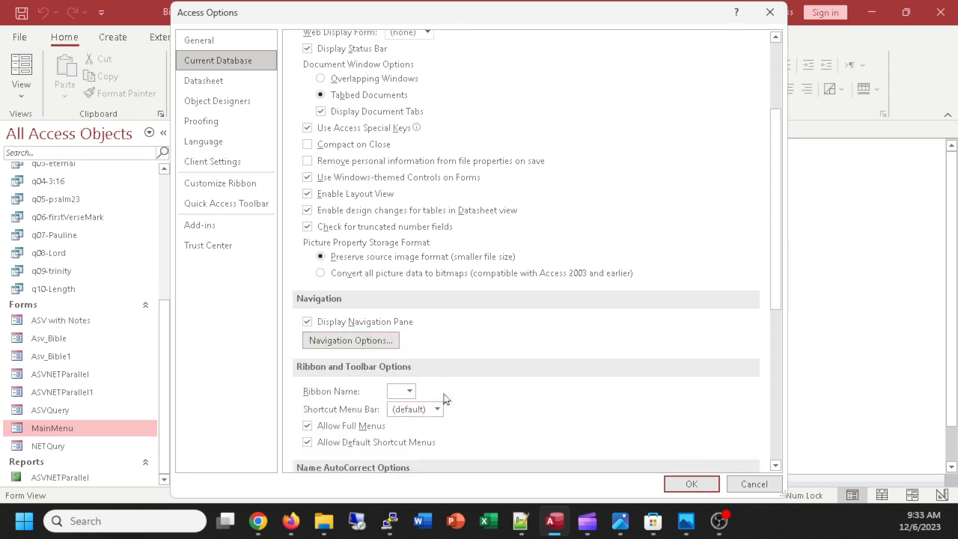
{"action": "scroll", "coordinate": [462, 370], "scroll_direction": "down", "scroll_amount": 1}
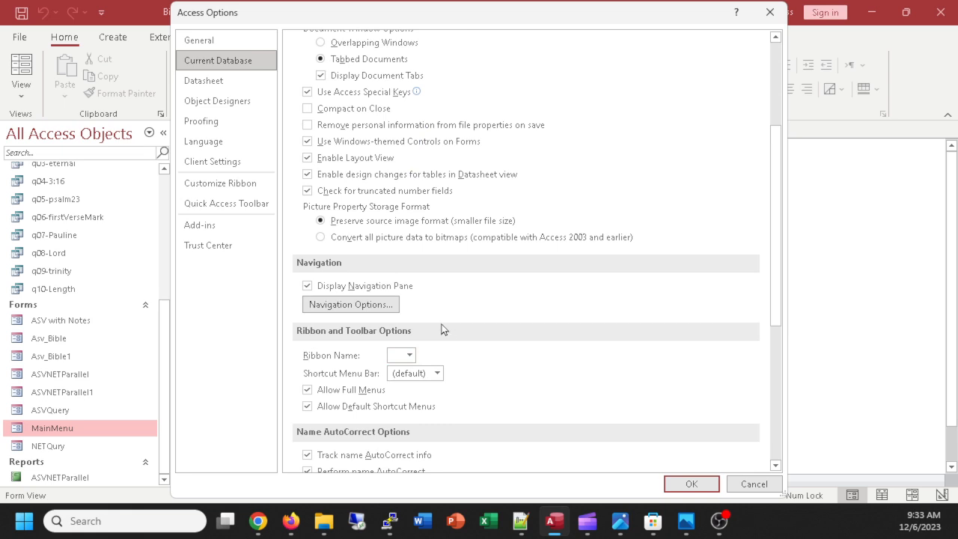
{"action": "scroll", "coordinate": [443, 327], "scroll_direction": "up", "scroll_amount": 3}
{"action": "scroll", "coordinate": [445, 234], "scroll_direction": "up", "scroll_amount": 2}
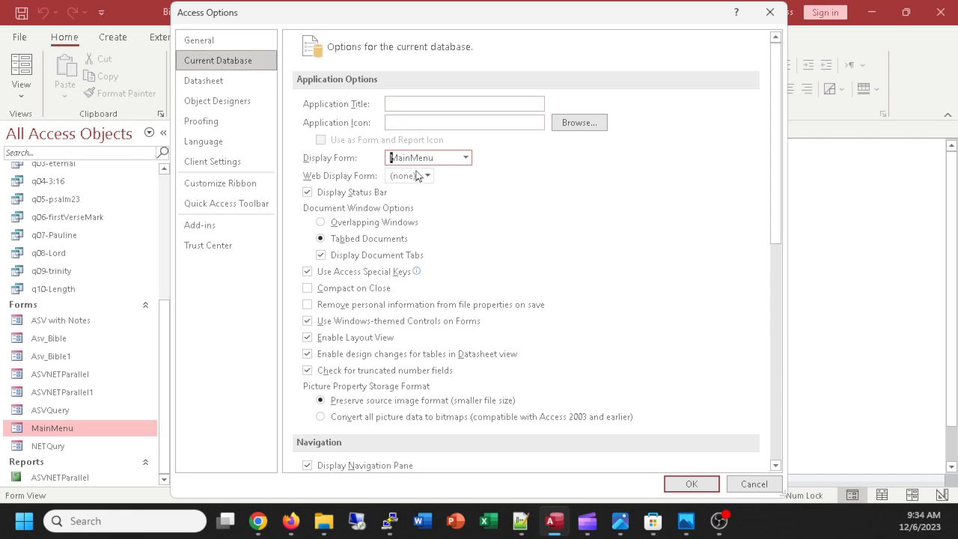
{"action": "left_click", "coordinate": [410, 106]}
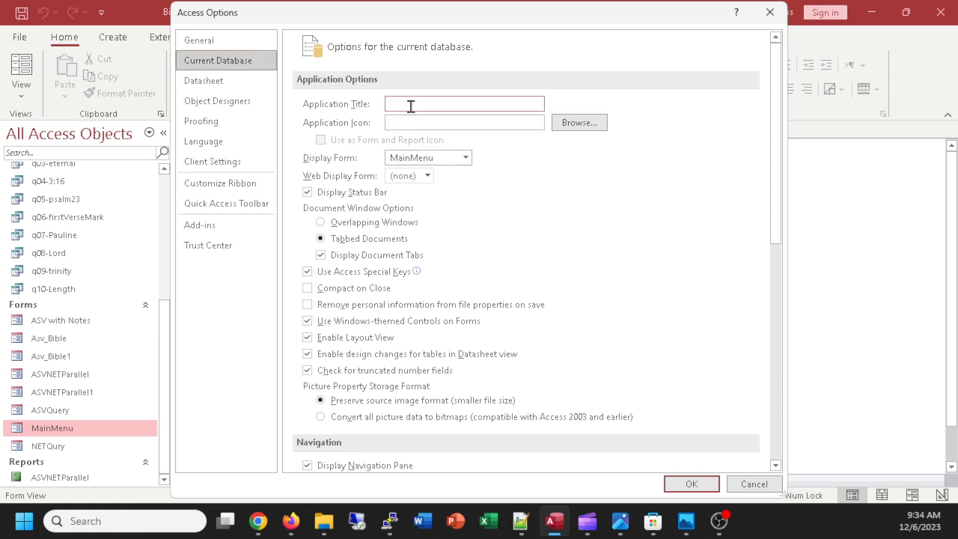
{"action": "type", "text": "Bible RE"}
{"action": "left_click", "coordinate": [581, 124]}
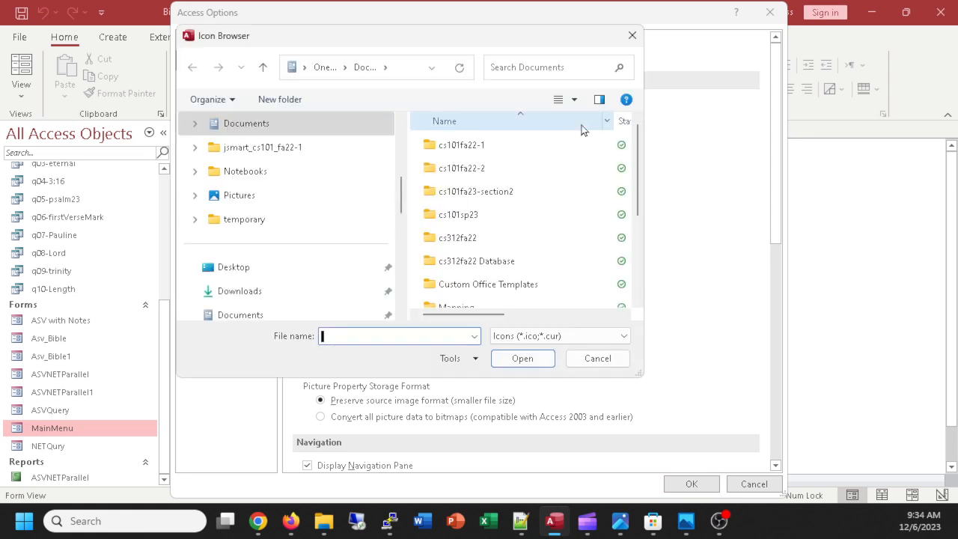
{"action": "left_click", "coordinate": [238, 198]}
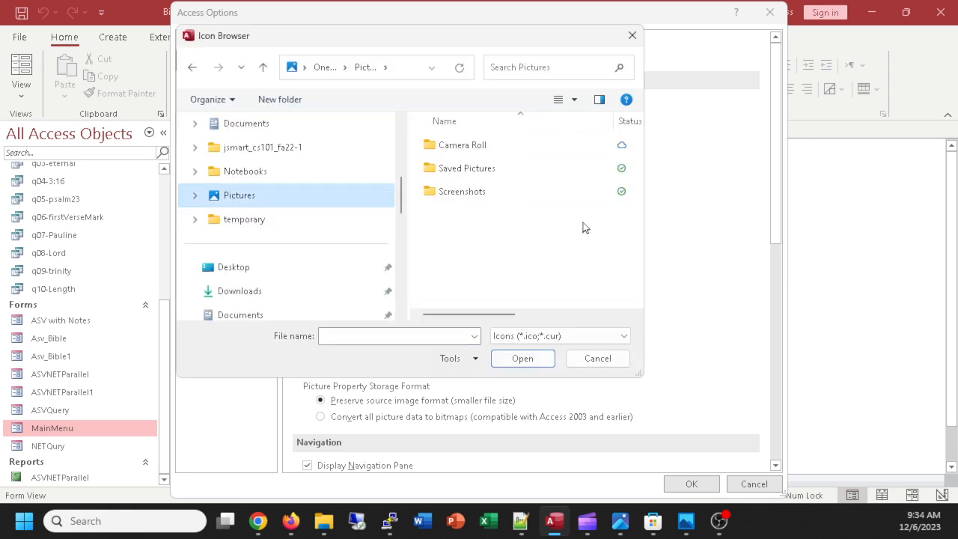
{"action": "left_click", "coordinate": [631, 38]}
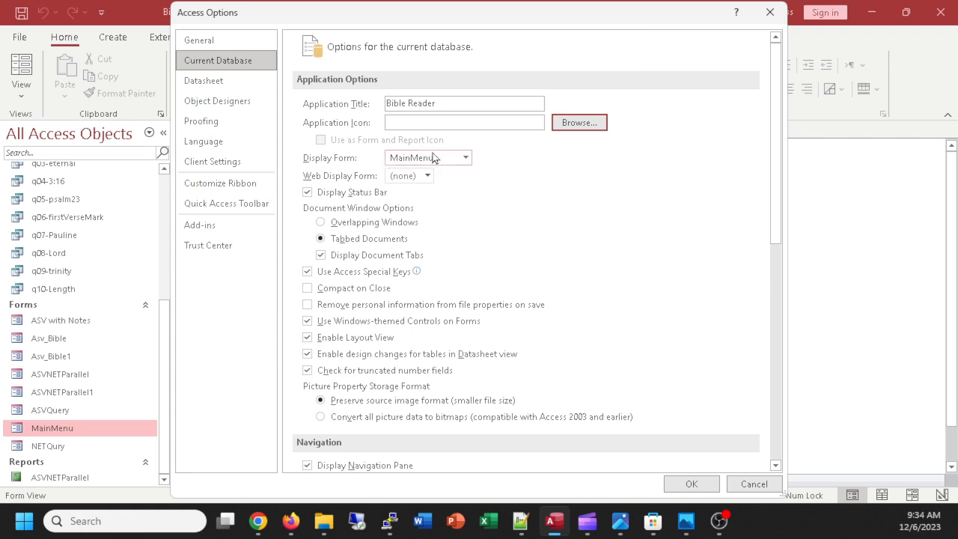
Apply the current database options and dismiss the notice about reopening the database
{"action": "left_click_drag", "start_coordinate": [777, 213], "coordinate": [790, 447]}
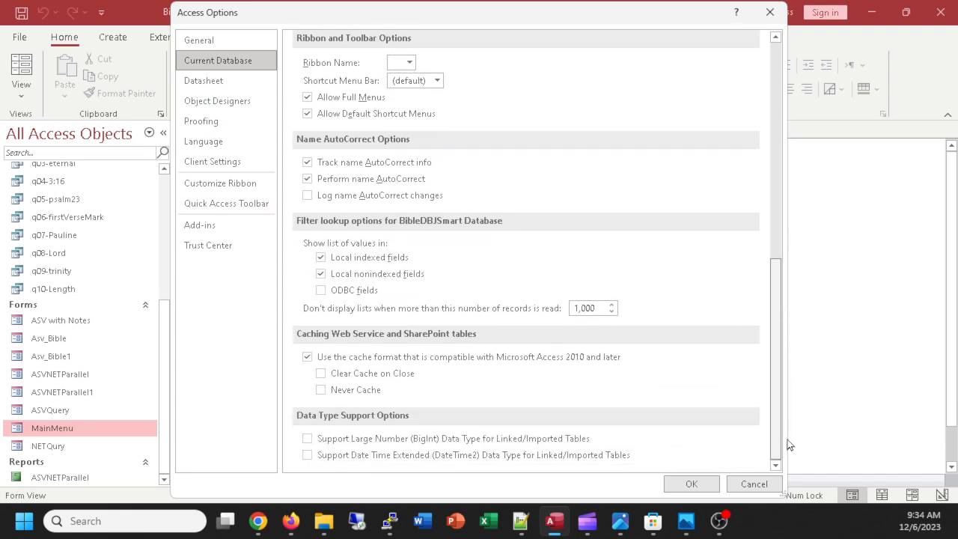
{"action": "left_click_drag", "start_coordinate": [788, 435], "coordinate": [763, 113]}
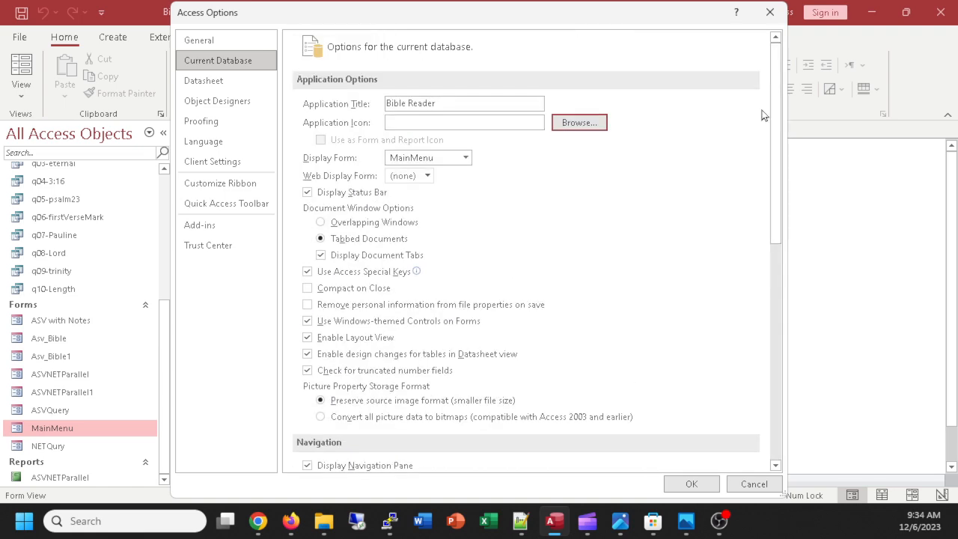
{"action": "left_click", "coordinate": [690, 485]}
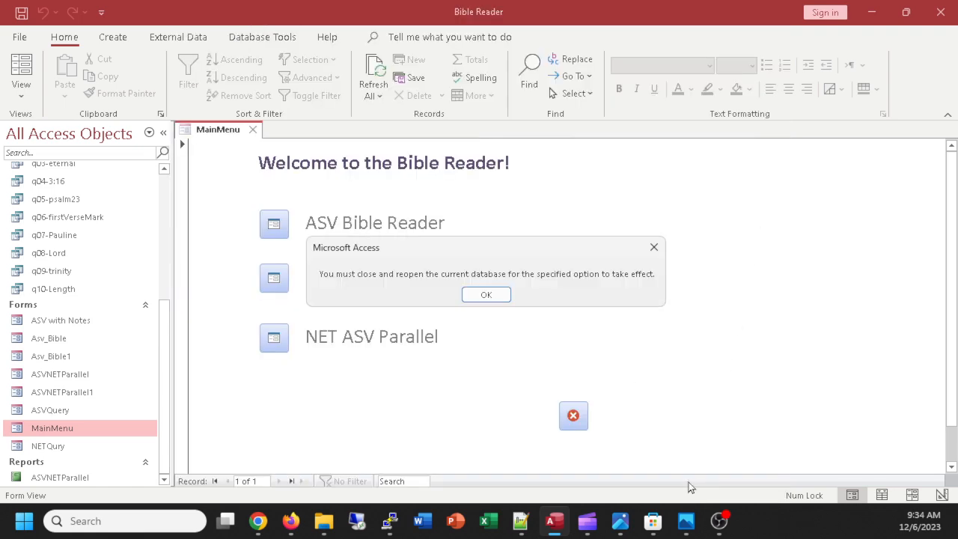
{"action": "left_click", "coordinate": [486, 295]}
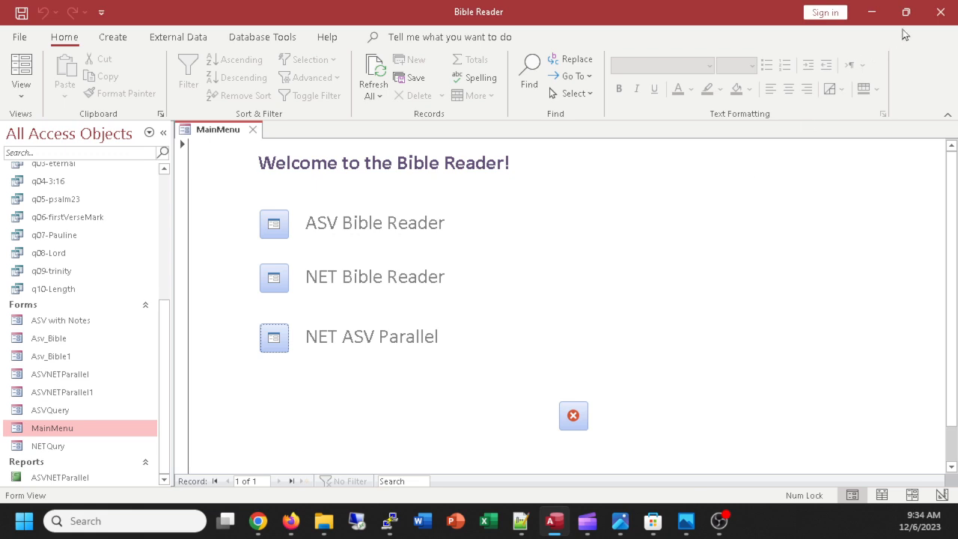
Close the database and reopen BibleDBJSmart.accdb in Access to check its startup form and application title
{"action": "left_click", "coordinate": [939, 13]}
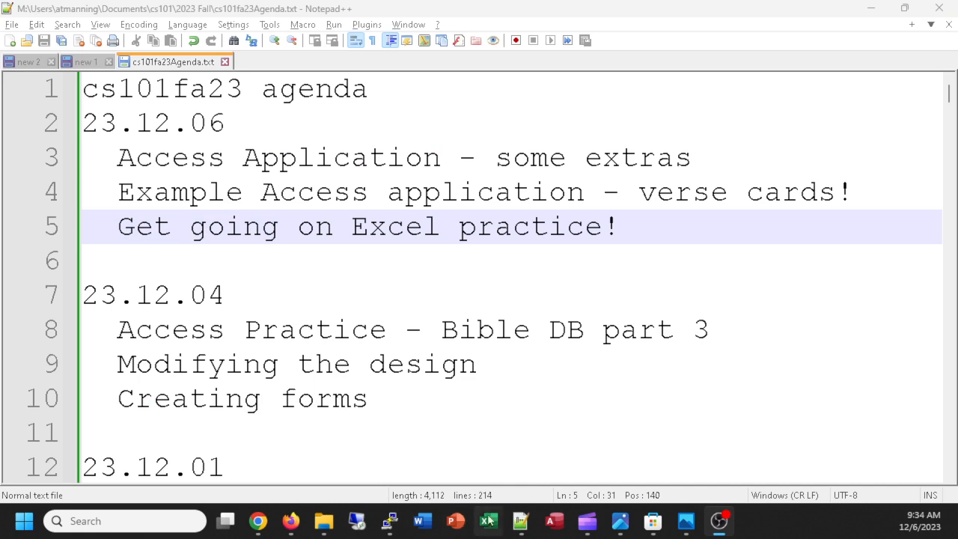
{"action": "left_click", "coordinate": [552, 525]}
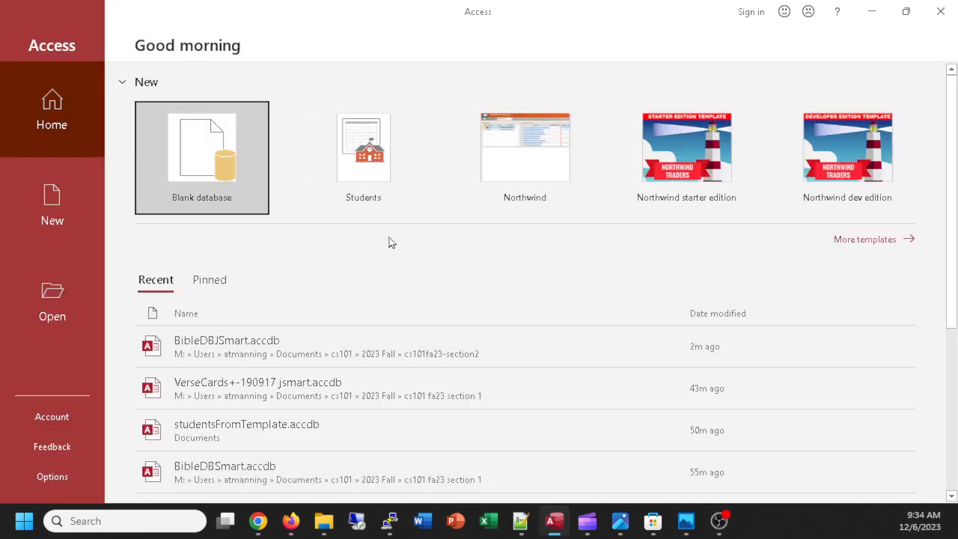
{"action": "left_click", "coordinate": [233, 353]}
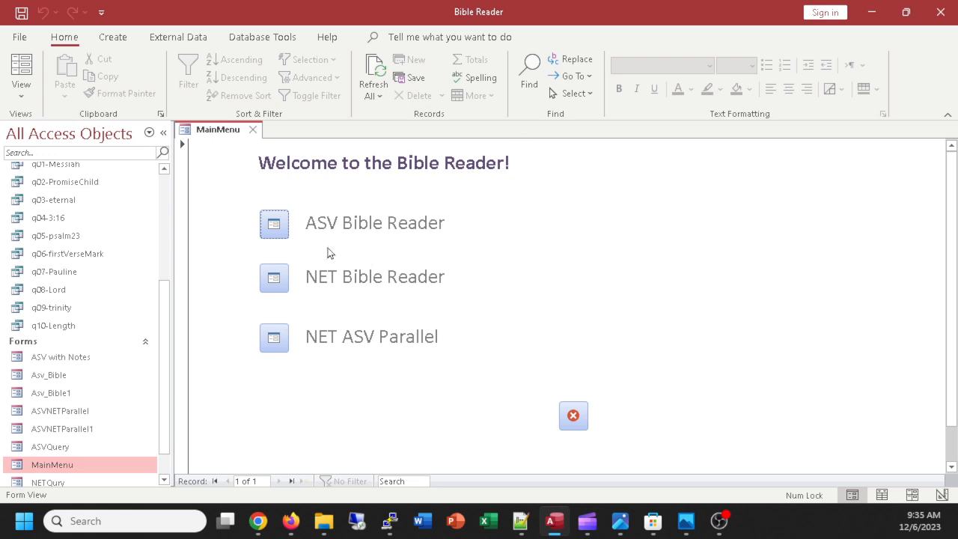
Test the ASV, NET and NET ASV Parallel reader buttons on the startup menu, closing each opened form
{"action": "left_click", "coordinate": [278, 227]}
{"action": "left_click", "coordinate": [346, 131]}
{"action": "left_click", "coordinate": [279, 276]}
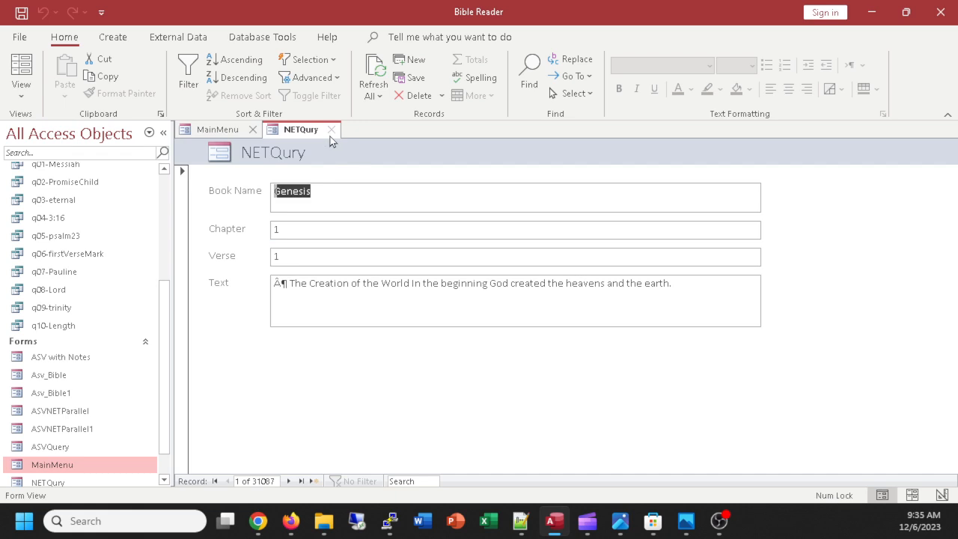
{"action": "left_click", "coordinate": [332, 130]}
{"action": "left_click", "coordinate": [271, 334]}
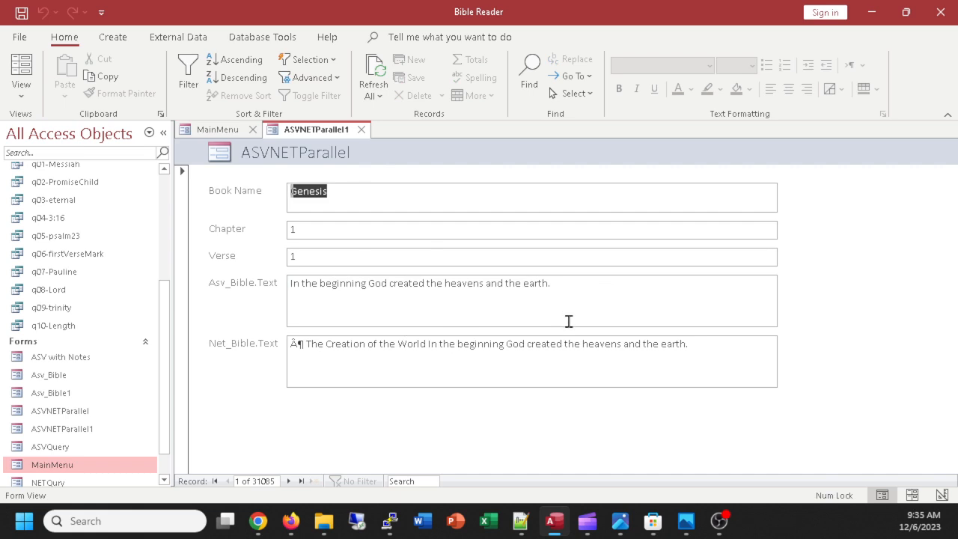
{"action": "left_click", "coordinate": [361, 131]}
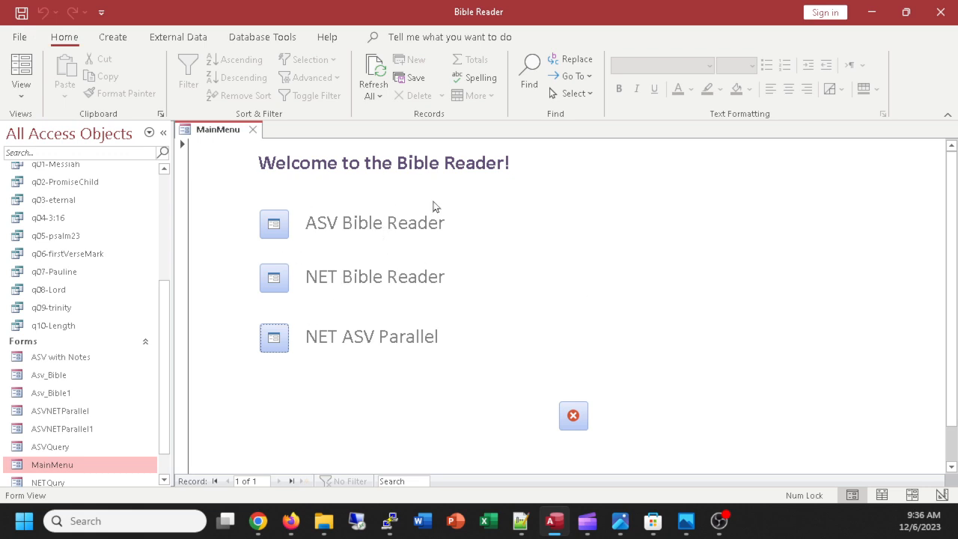
Open the MainMenu form in Design View and move its exit button slightly up and to the right
{"action": "left_click", "coordinate": [110, 39]}
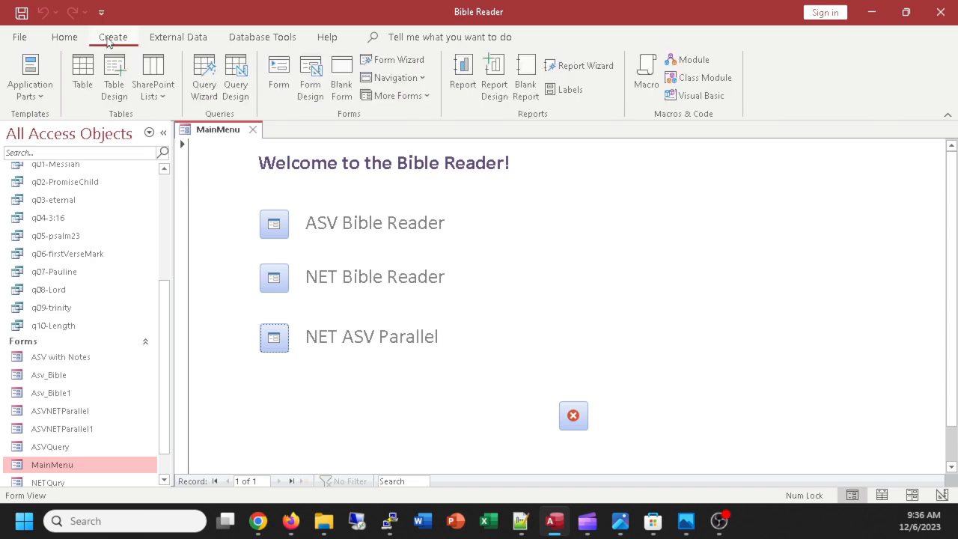
{"action": "right_click", "coordinate": [68, 469]}
{"action": "left_click", "coordinate": [113, 277]}
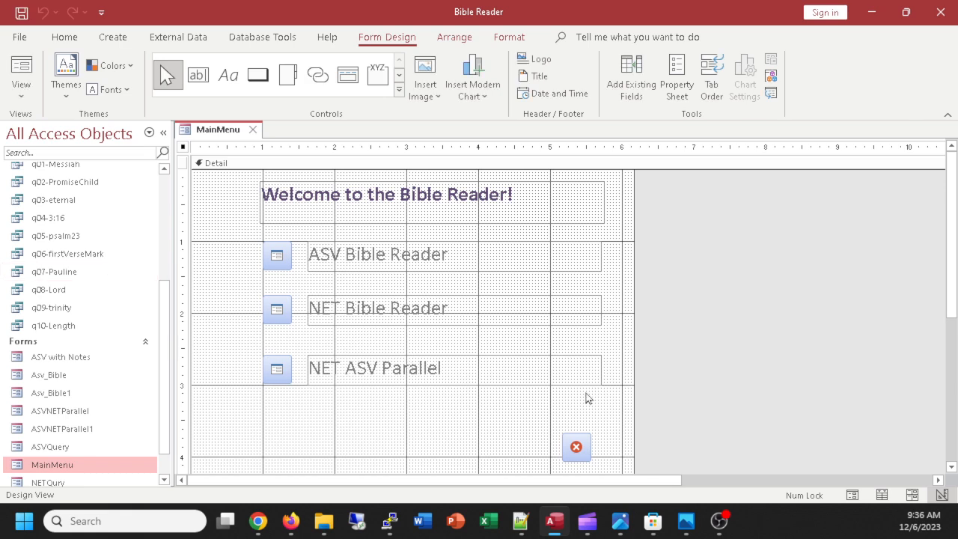
{"action": "left_click_drag", "start_coordinate": [576, 449], "coordinate": [588, 423]}
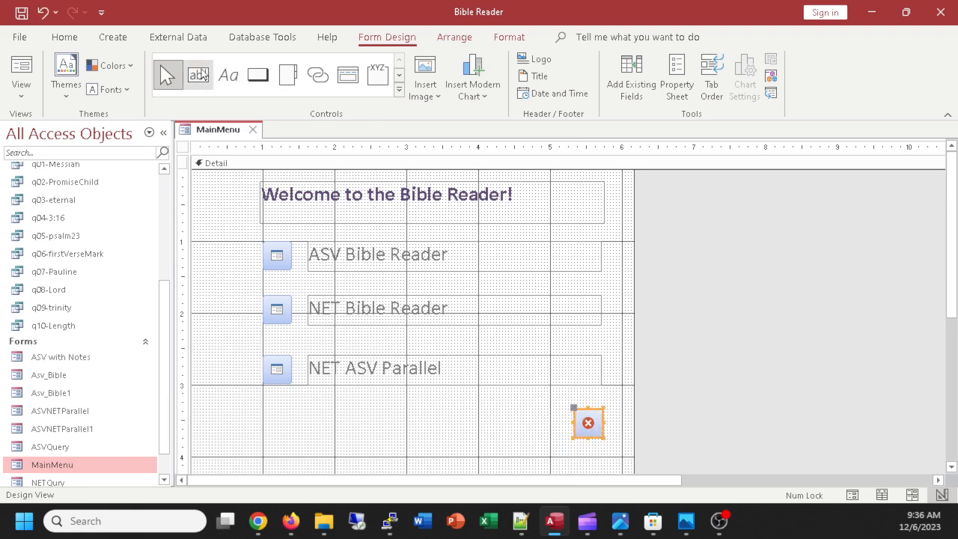
View the full set of form design controls, dismiss it, and close the MainMenu form
{"action": "left_click", "coordinate": [399, 90]}
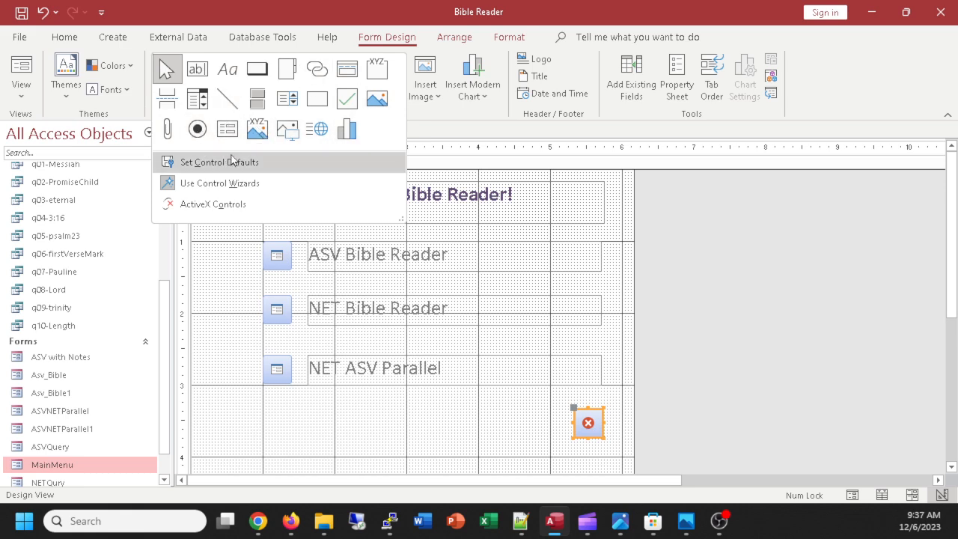
{"action": "left_click", "coordinate": [689, 201]}
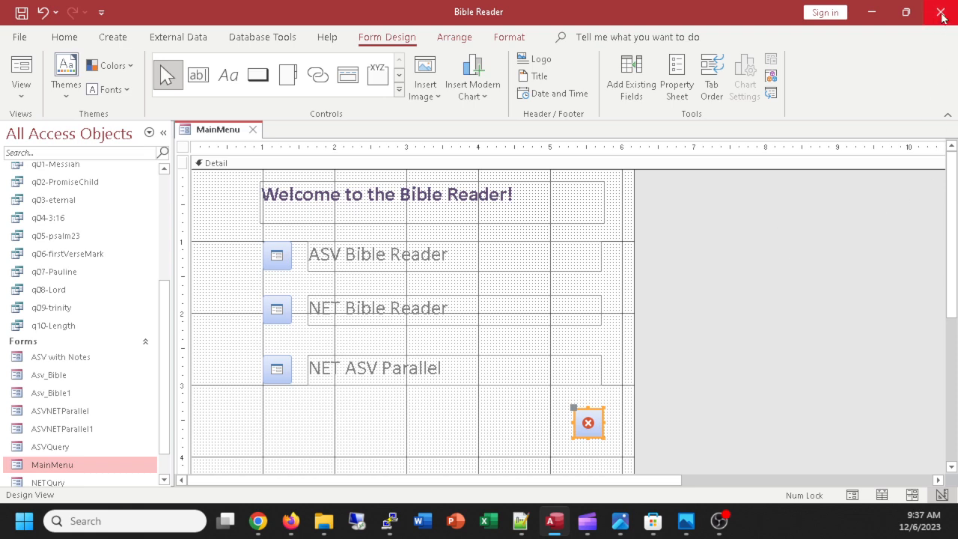
{"action": "left_click", "coordinate": [253, 130]}
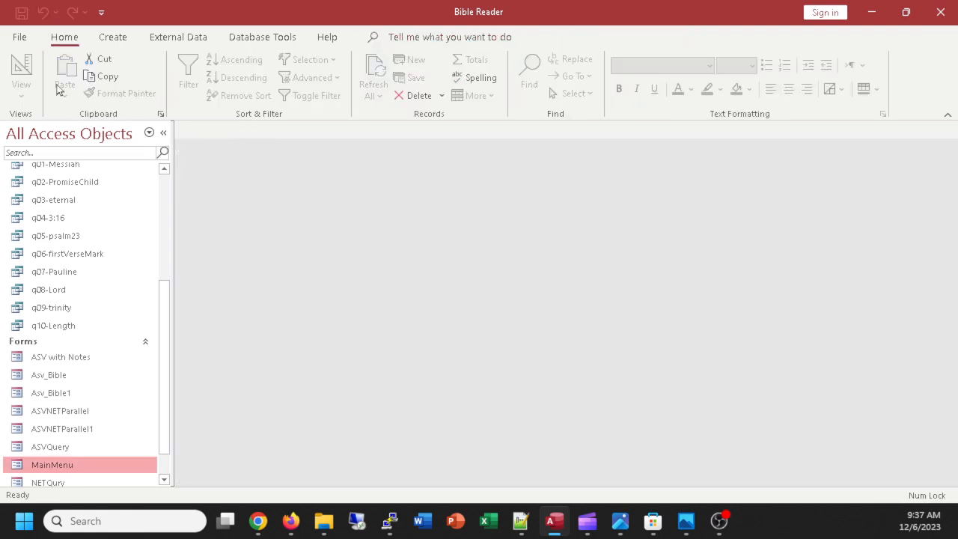
Look over the new database templates and run the suggested online template search for Database
{"action": "left_click", "coordinate": [19, 39]}
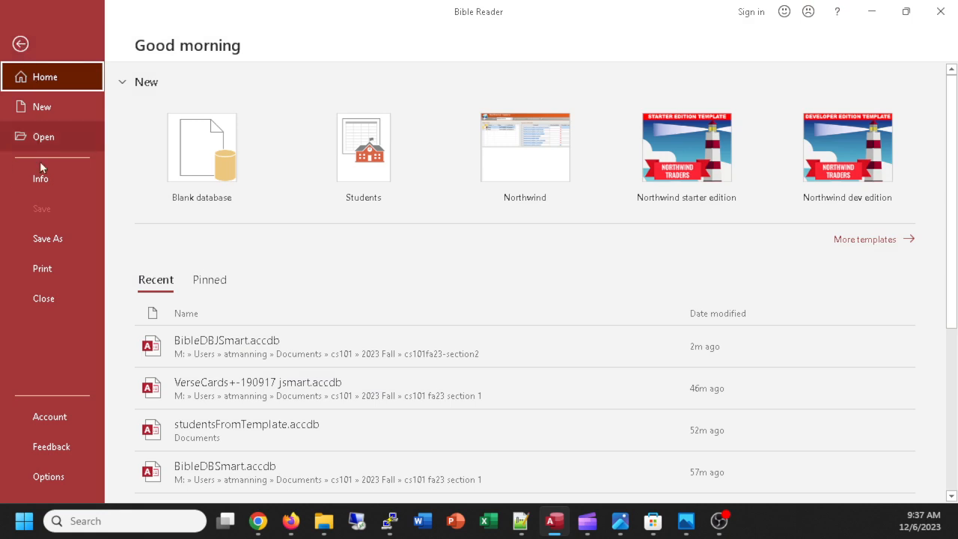
{"action": "left_click", "coordinate": [49, 107]}
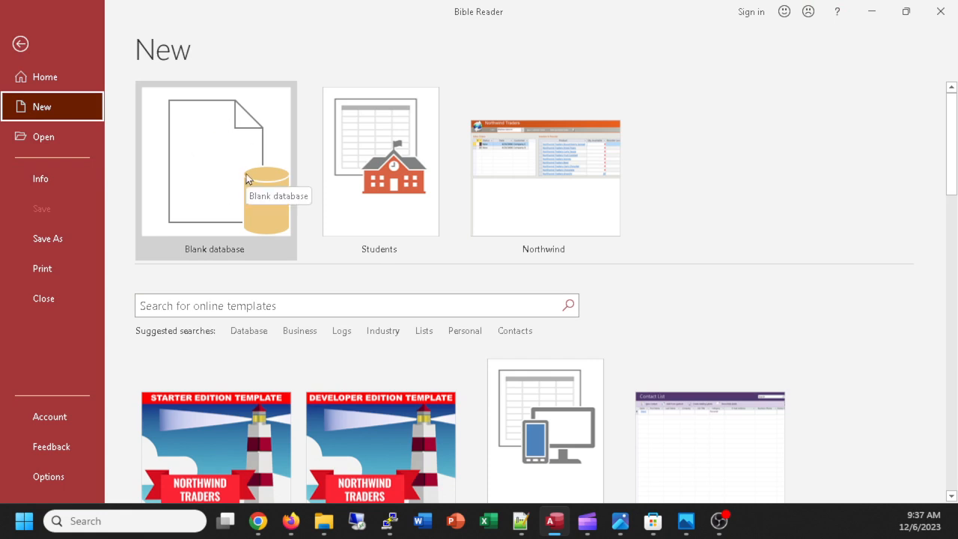
{"action": "scroll", "coordinate": [763, 161], "scroll_direction": "down", "scroll_amount": 2}
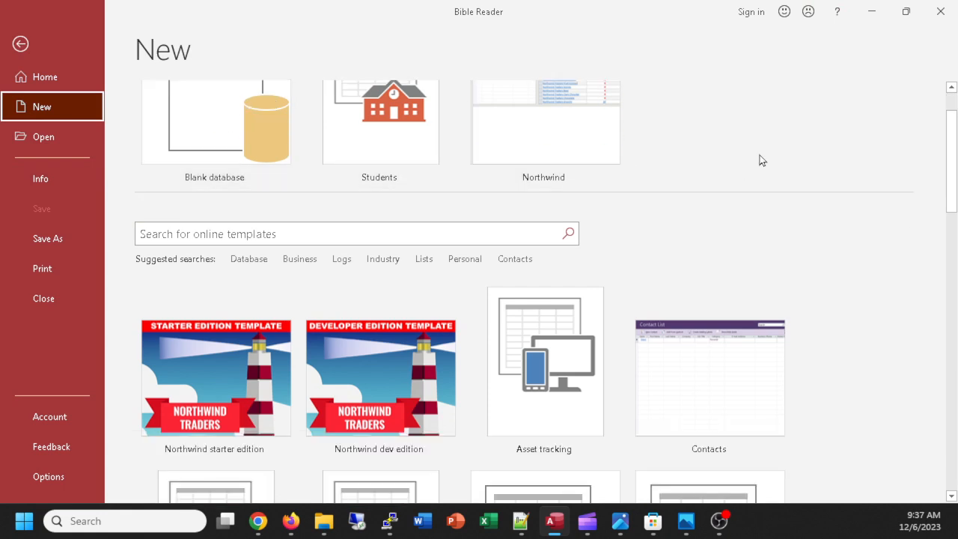
{"action": "scroll", "coordinate": [764, 154], "scroll_direction": "down", "scroll_amount": 1}
{"action": "scroll", "coordinate": [305, 82], "scroll_direction": "up", "scroll_amount": 3}
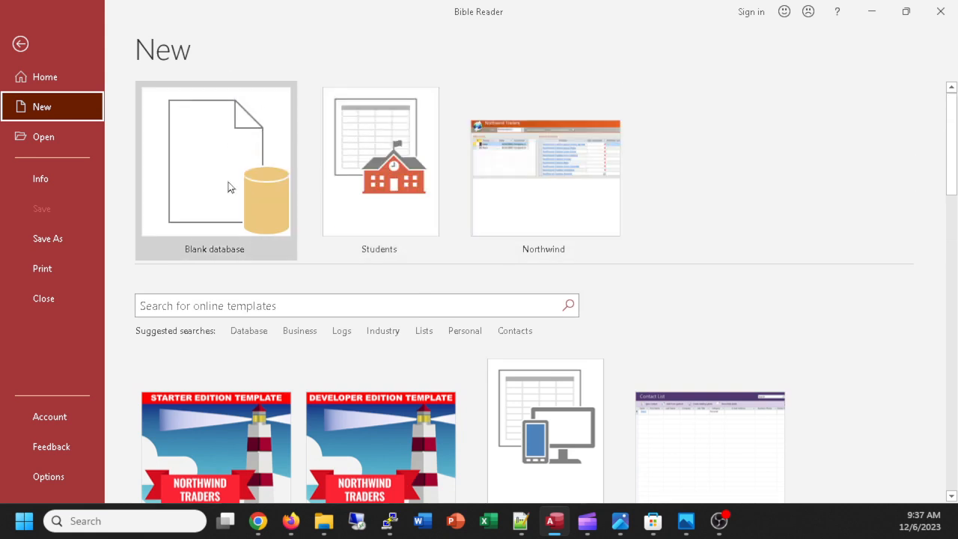
{"action": "scroll", "coordinate": [247, 332], "scroll_direction": "down", "scroll_amount": 1}
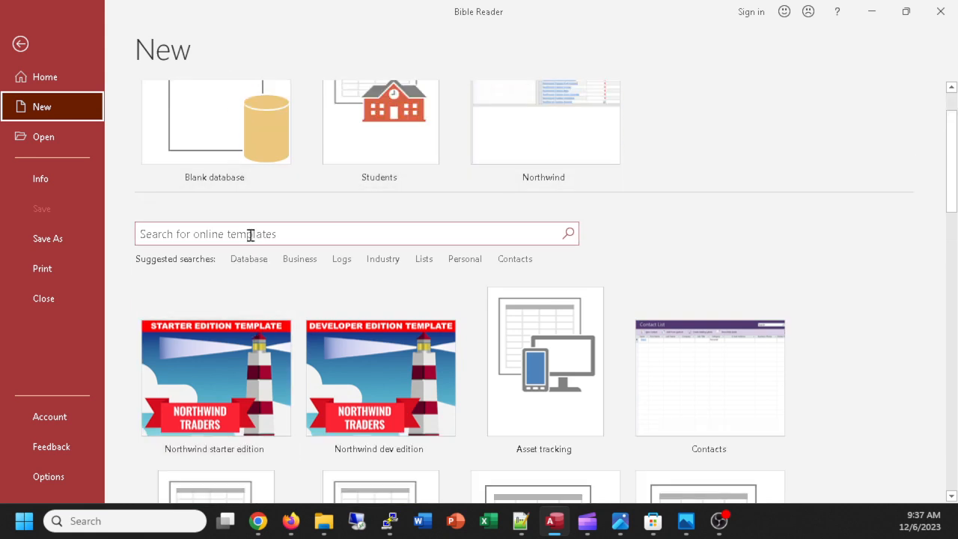
{"action": "left_click", "coordinate": [250, 261]}
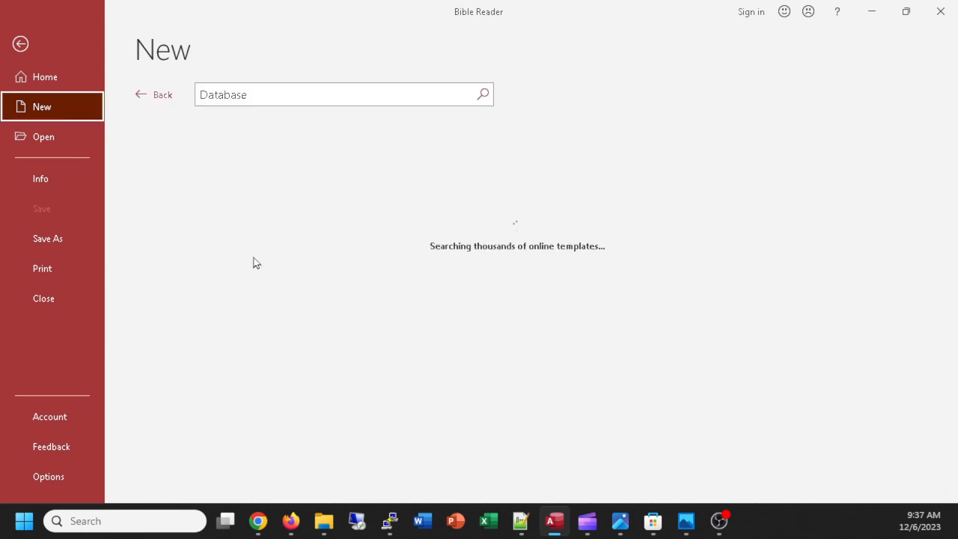
Browse the Database templates and select the Home inventory template
{"action": "scroll", "coordinate": [330, 182], "scroll_direction": "down", "scroll_amount": 1}
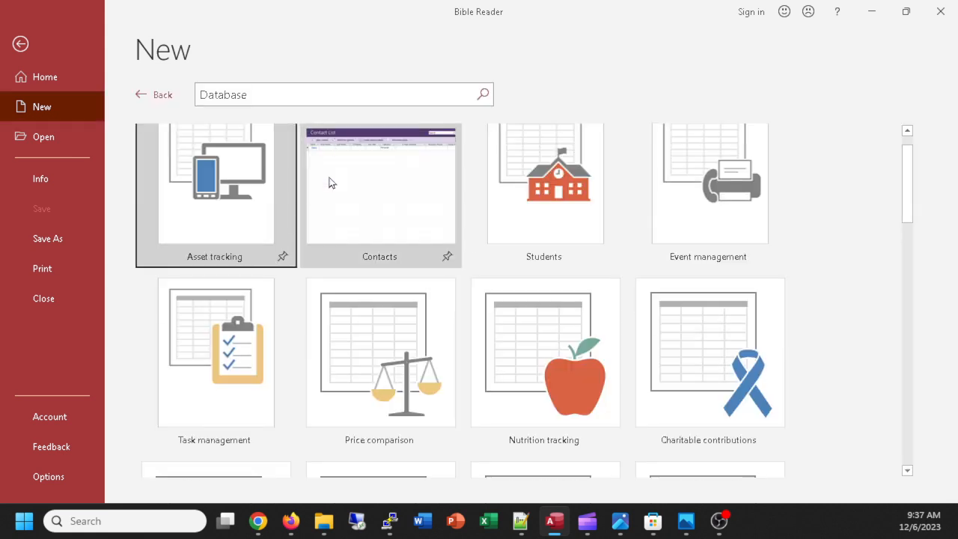
{"action": "scroll", "coordinate": [332, 184], "scroll_direction": "down", "scroll_amount": 1}
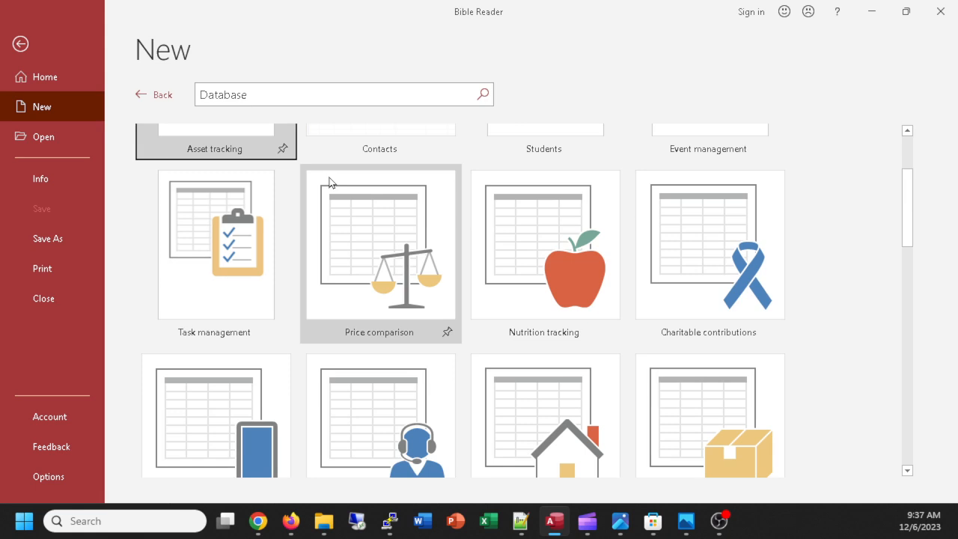
{"action": "scroll", "coordinate": [332, 183], "scroll_direction": "down", "scroll_amount": 1}
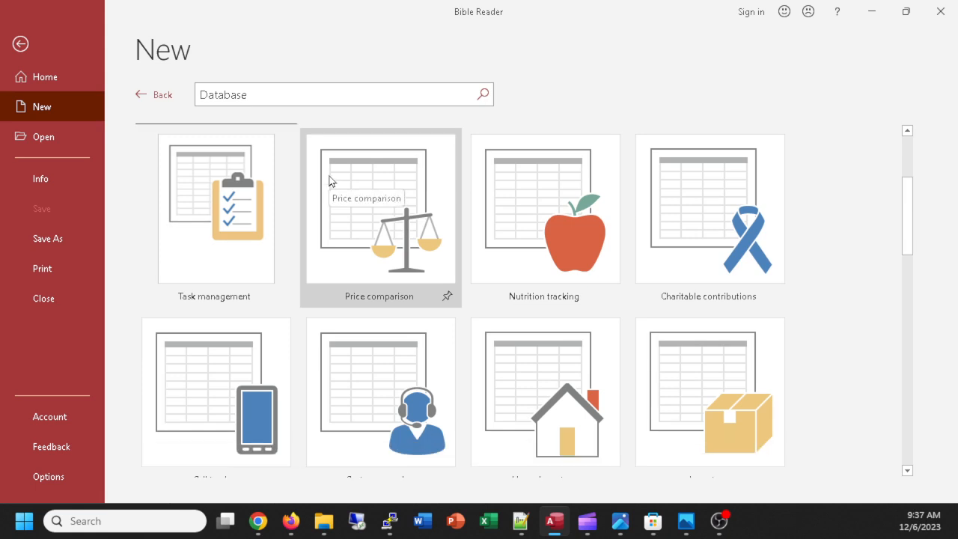
{"action": "scroll", "coordinate": [332, 182], "scroll_direction": "down", "scroll_amount": 1}
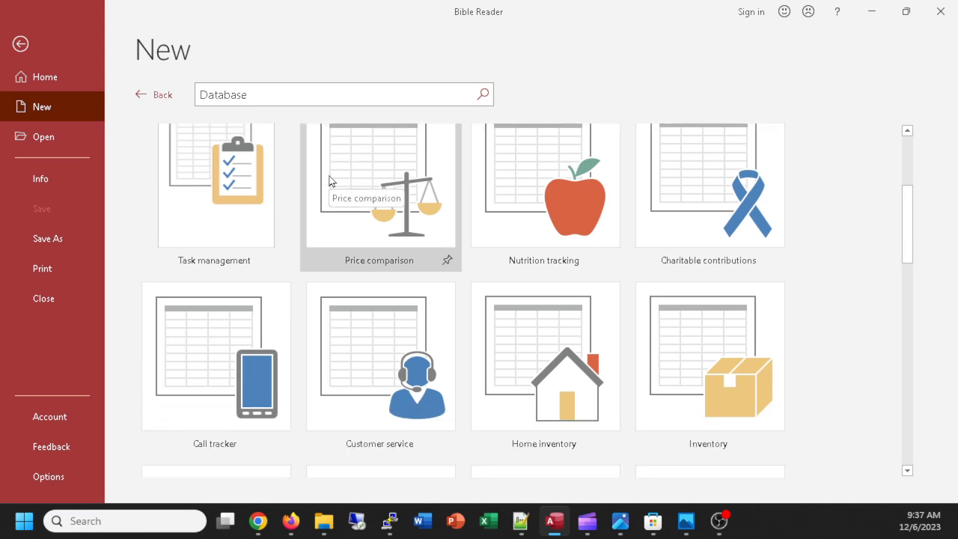
{"action": "scroll", "coordinate": [332, 182], "scroll_direction": "down", "scroll_amount": 3}
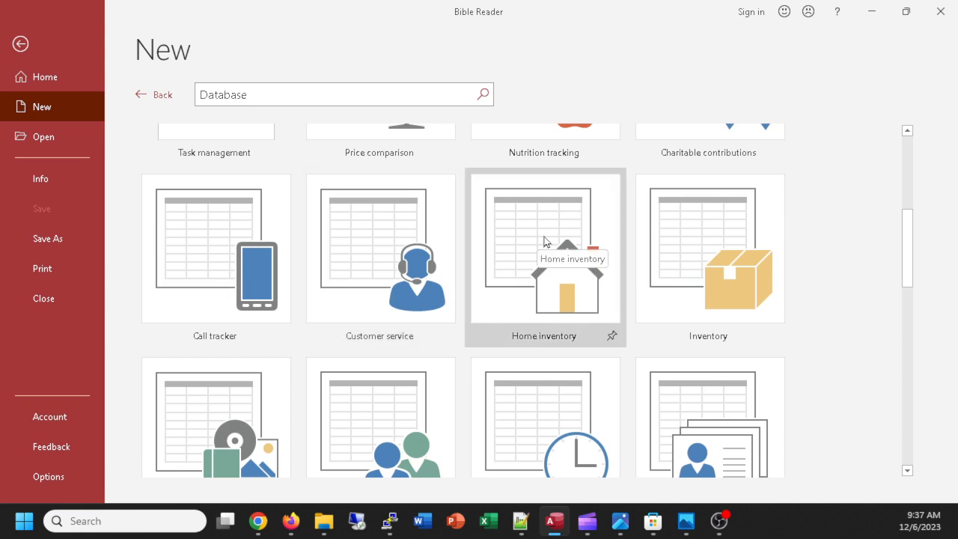
{"action": "scroll", "coordinate": [542, 244], "scroll_direction": "down", "scroll_amount": 1}
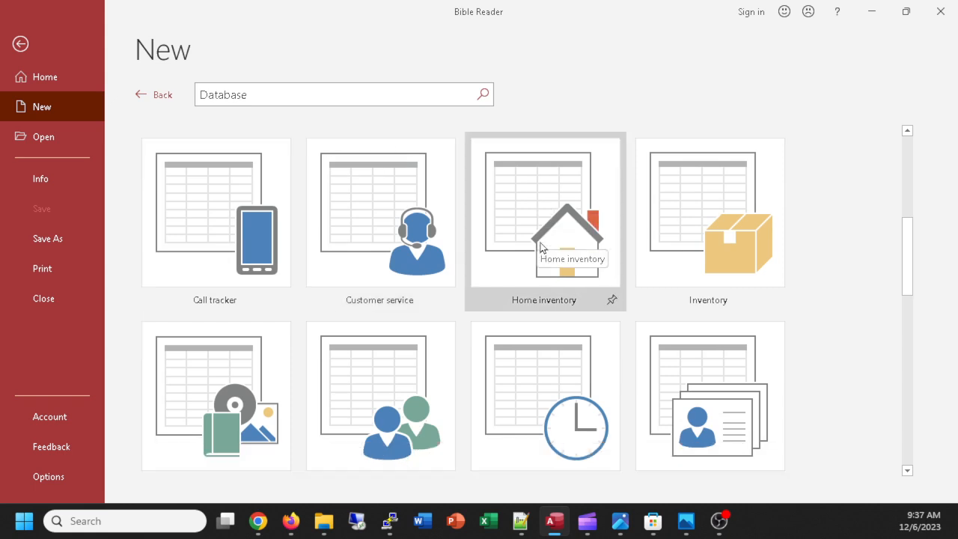
{"action": "scroll", "coordinate": [542, 244], "scroll_direction": "down", "scroll_amount": 2}
{"action": "scroll", "coordinate": [542, 244], "scroll_direction": "up", "scroll_amount": 2}
{"action": "left_click", "coordinate": [539, 209]}
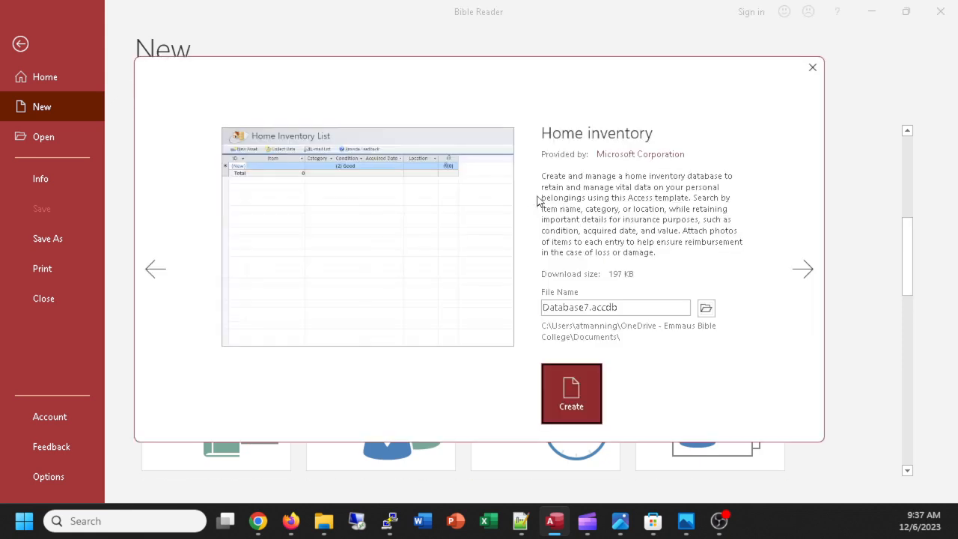
Name the new database homeInventory, create it from the Home inventory template, and enable its active content
{"action": "left_click", "coordinate": [587, 307]}
{"action": "left_click", "coordinate": [588, 307]}
{"action": "left_click_drag", "start_coordinate": [589, 307], "coordinate": [520, 315]}
{"action": "type", "text": "h"}
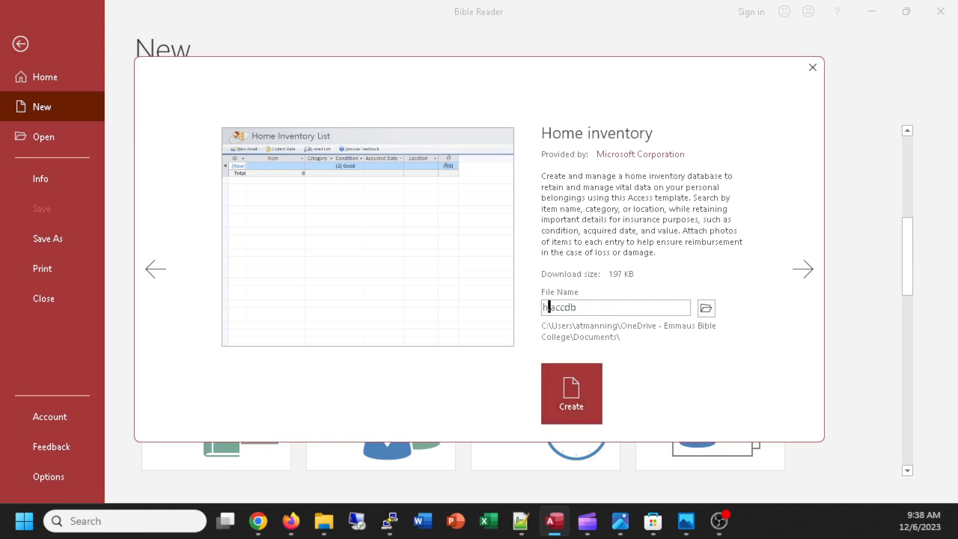
{"action": "type", "text": "omeInventory"}
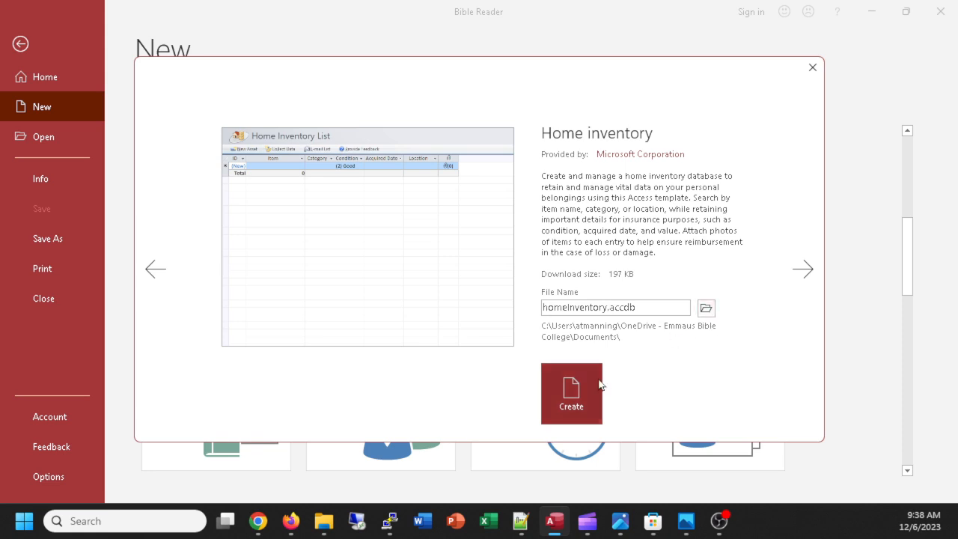
{"action": "left_click", "coordinate": [574, 383]}
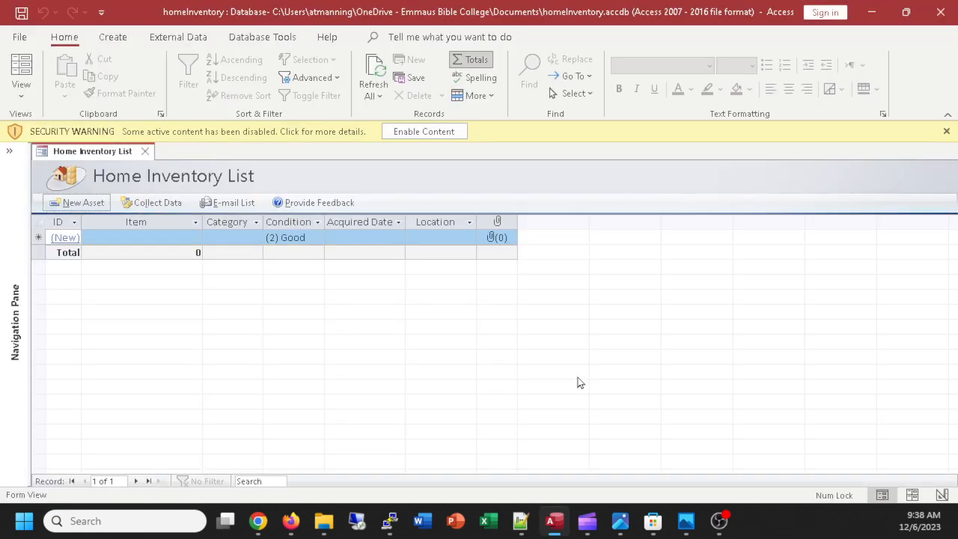
{"action": "left_click", "coordinate": [439, 131]}
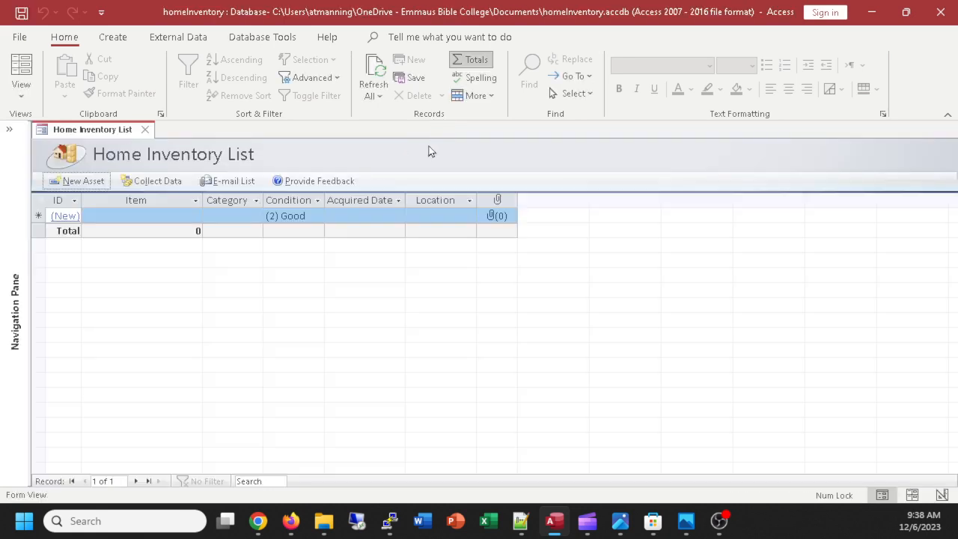
Expand the list of database objects and organize it by Tables and Related Views
{"action": "left_click", "coordinate": [9, 132]}
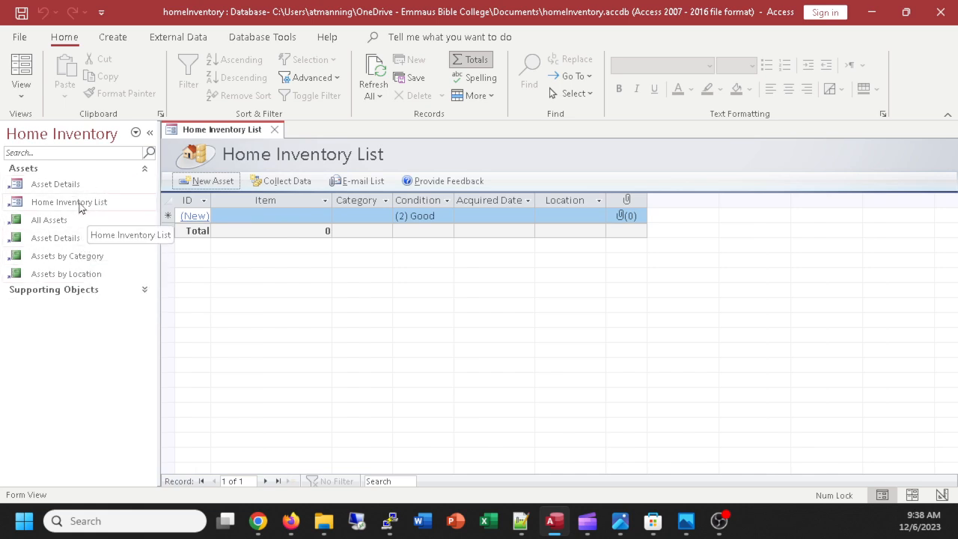
{"action": "left_click", "coordinate": [135, 133]}
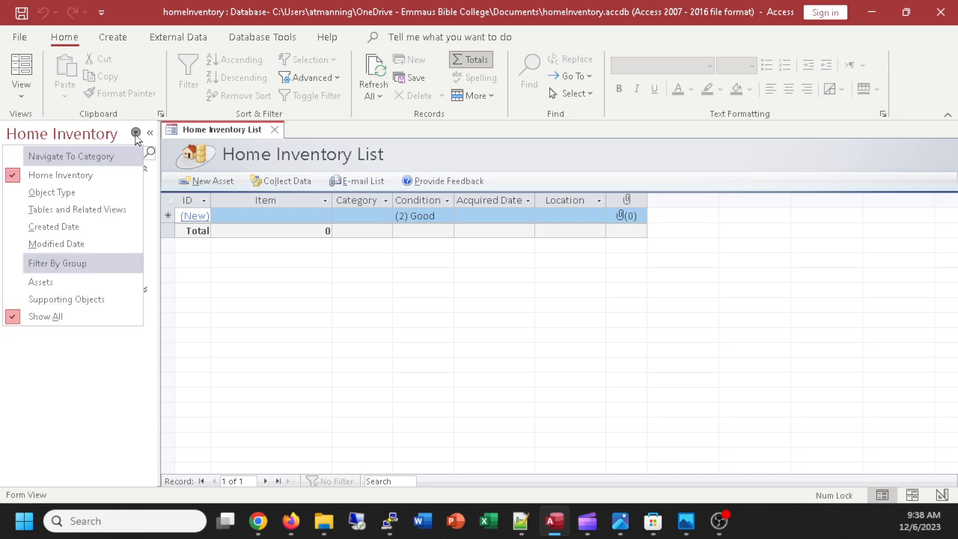
{"action": "left_click", "coordinate": [78, 209]}
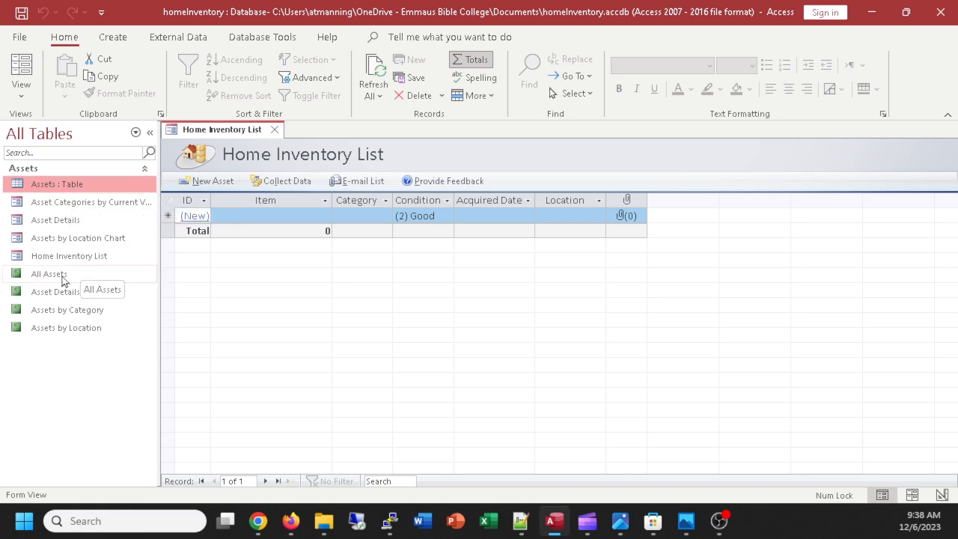
Open the Assets table, look through its columns in Datasheet View, and close it
{"action": "double_click", "coordinate": [45, 185]}
{"action": "left_click_drag", "start_coordinate": [506, 482], "coordinate": [709, 490]}
{"action": "left_click_drag", "start_coordinate": [648, 496], "coordinate": [592, 508]}
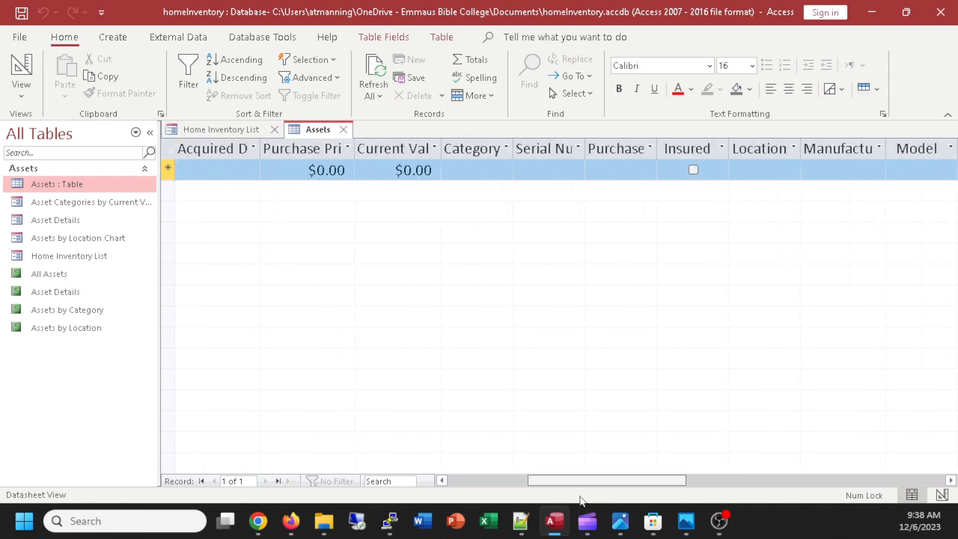
{"action": "left_click_drag", "start_coordinate": [586, 499], "coordinate": [561, 498]}
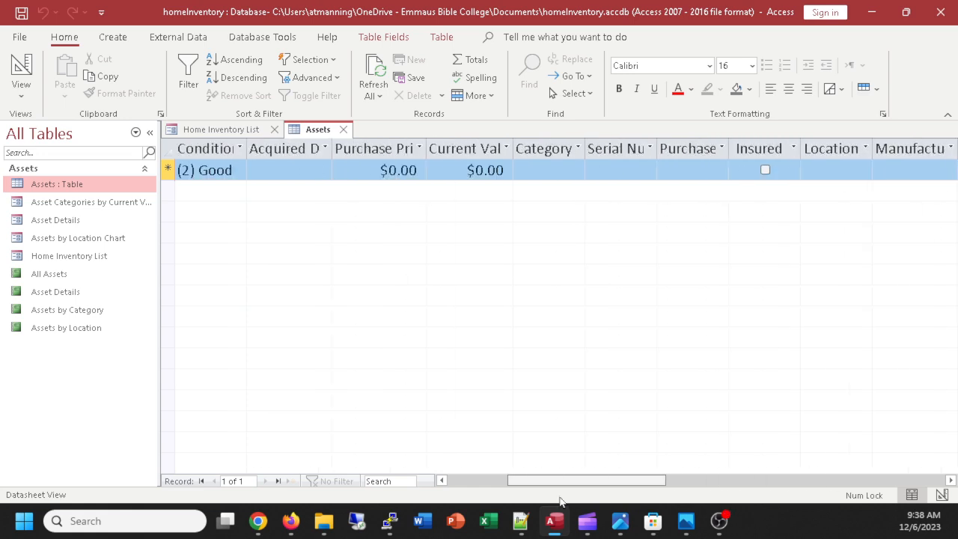
{"action": "left_click", "coordinate": [343, 129]}
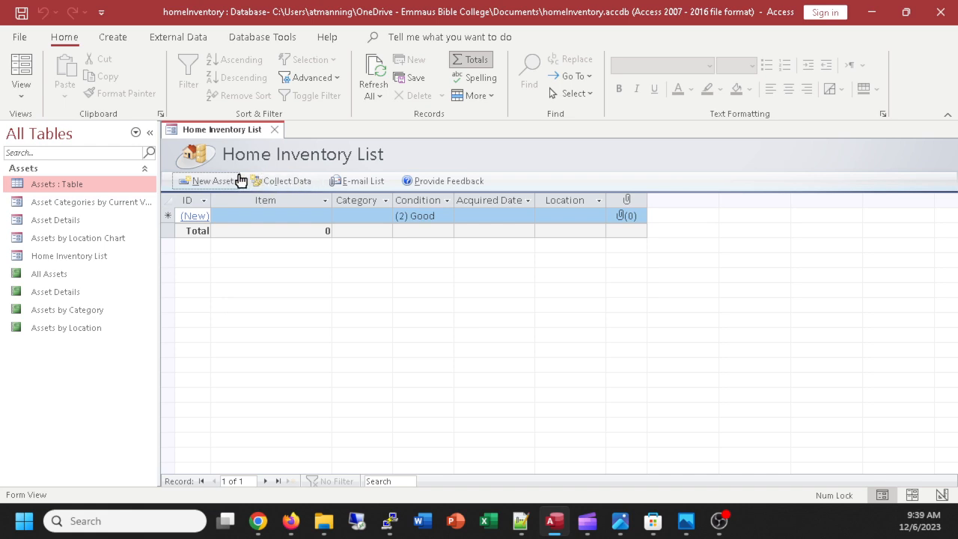
Try the Home Inventory List's Collect Data command, and view and close the blank Asset Details form
{"action": "left_click", "coordinate": [280, 183]}
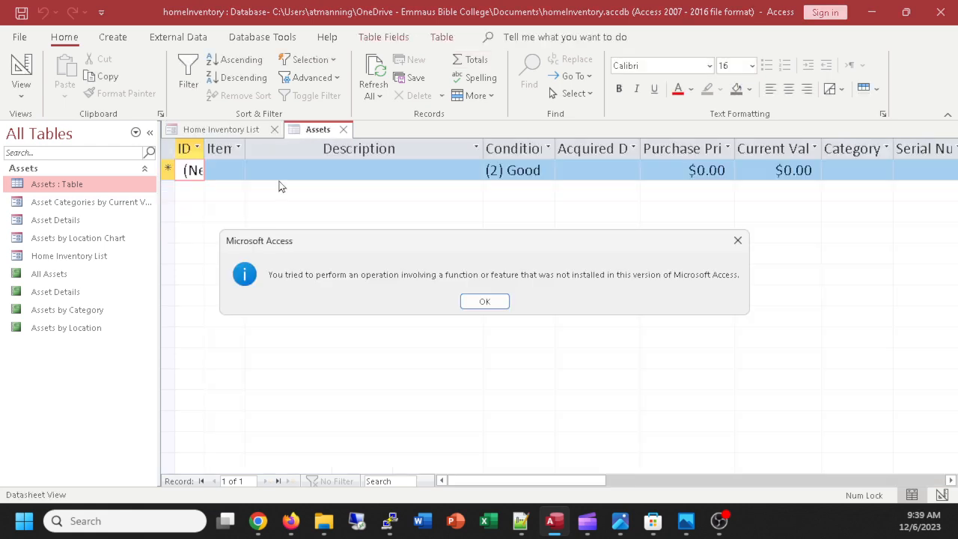
{"action": "left_click", "coordinate": [480, 301]}
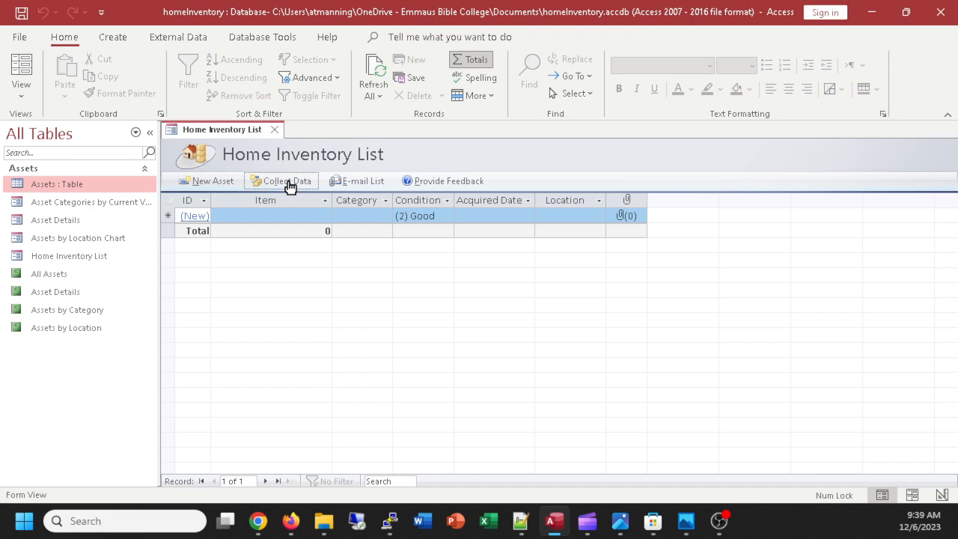
{"action": "left_click", "coordinate": [205, 182]}
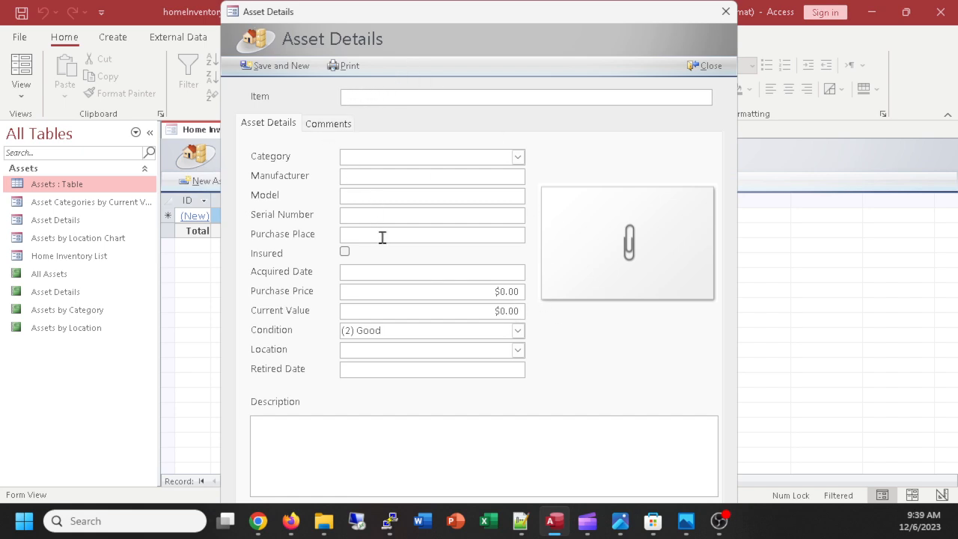
{"action": "left_click", "coordinate": [725, 12]}
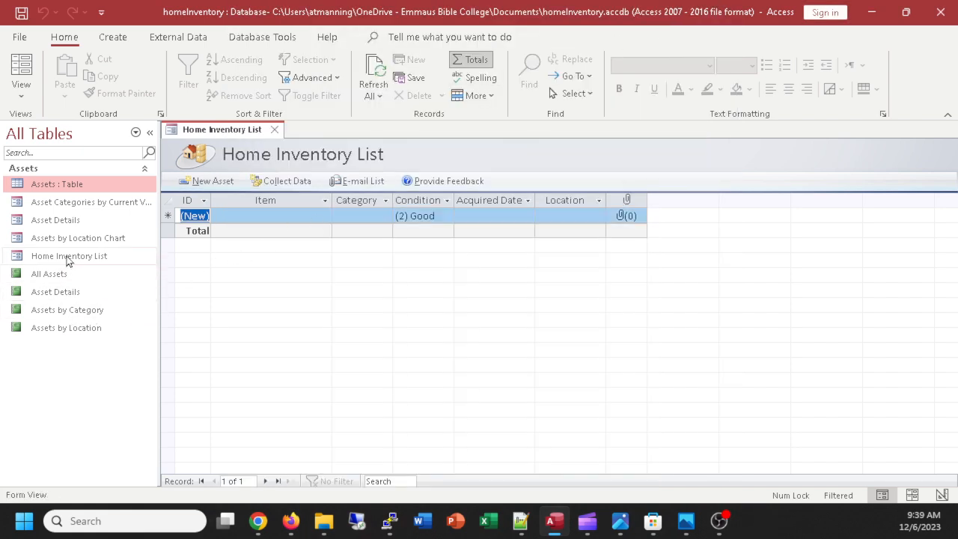
{"action": "double_click", "coordinate": [53, 222]}
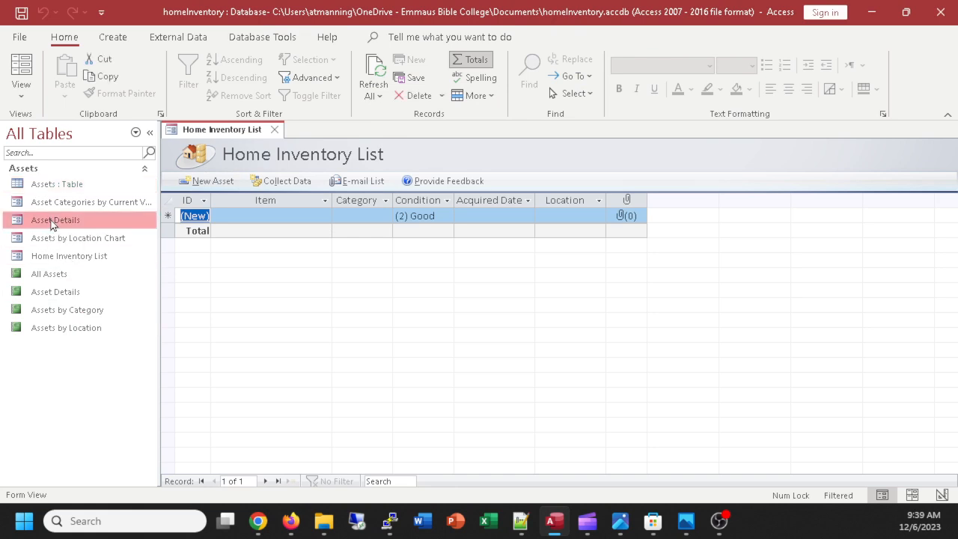
{"action": "left_click", "coordinate": [719, 12]}
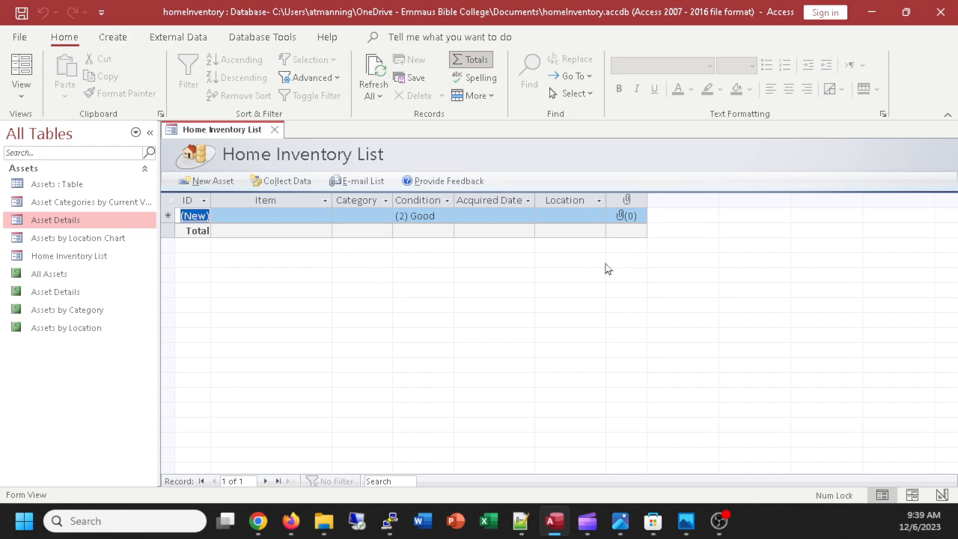
Examine the Home Inventory List form's header and detail fields in Design View, and return to Form View
{"action": "left_click", "coordinate": [30, 97]}
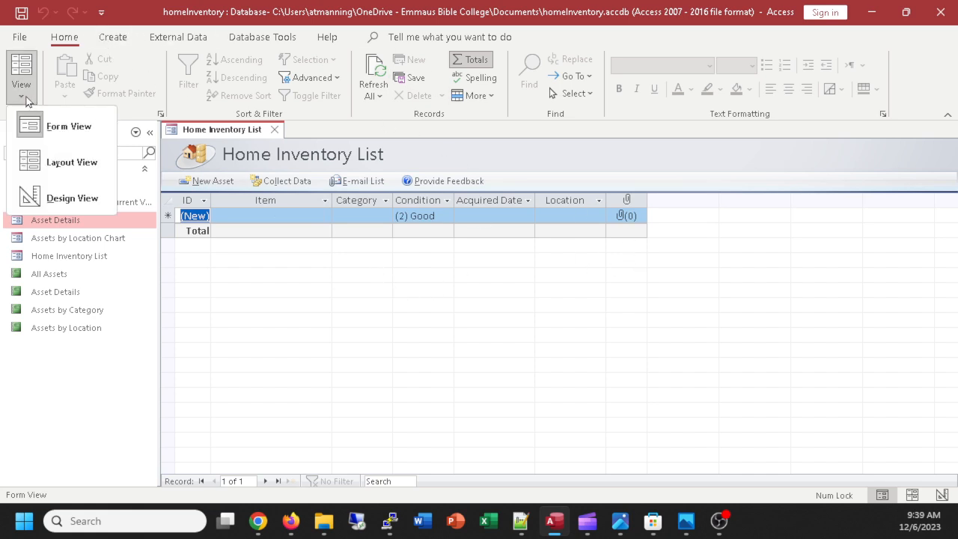
{"action": "left_click", "coordinate": [52, 199]}
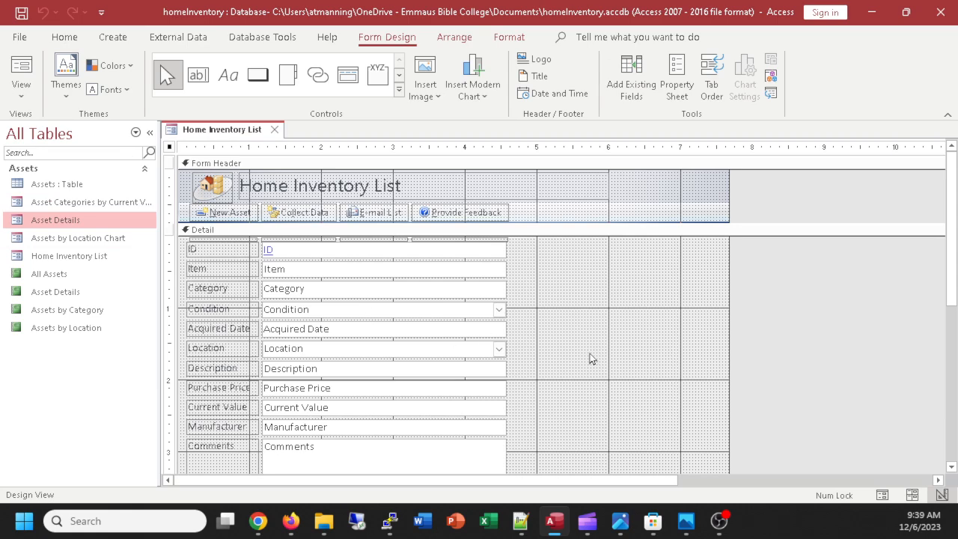
{"action": "left_click_drag", "start_coordinate": [945, 181], "coordinate": [945, 135]}
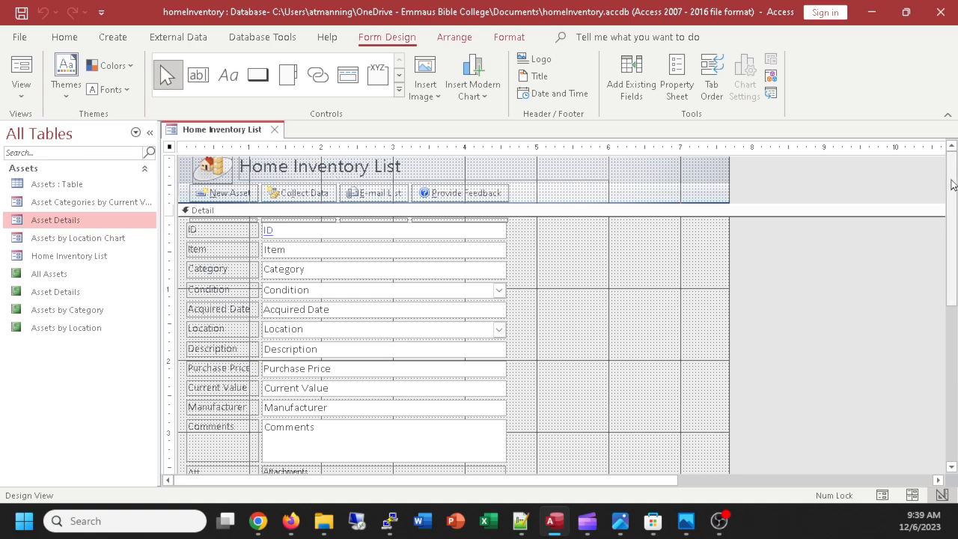
{"action": "left_click_drag", "start_coordinate": [945, 187], "coordinate": [953, 275]}
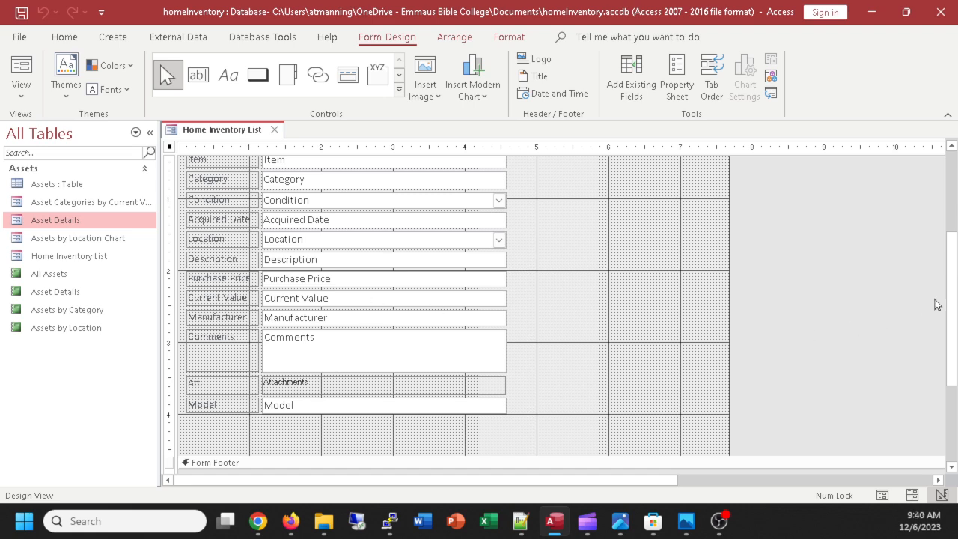
{"action": "left_click_drag", "start_coordinate": [951, 297], "coordinate": [949, 201]}
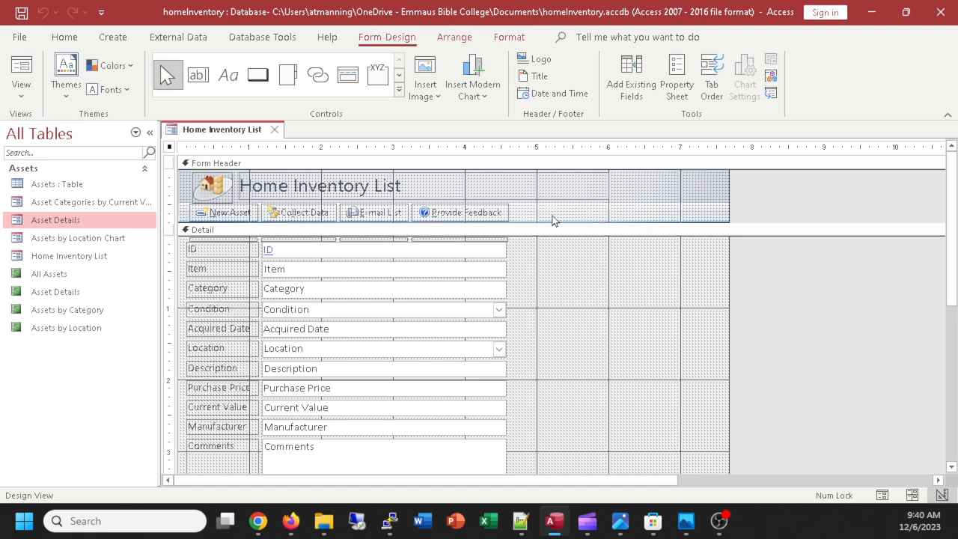
{"action": "left_click", "coordinate": [26, 72]}
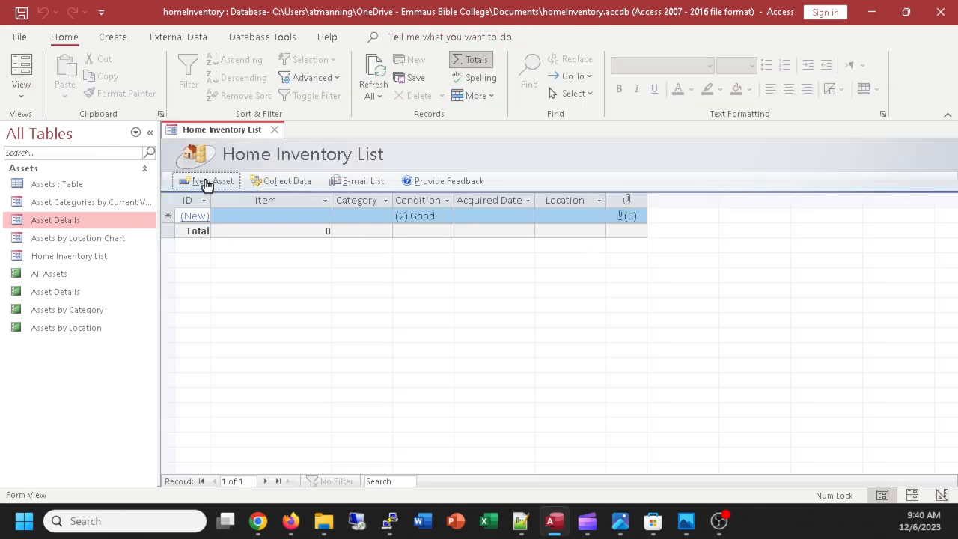
Try the Home Inventory List's E-mail List, Provide Feedback and New Asset commands, closing the windows they open
{"action": "left_click", "coordinate": [362, 184]}
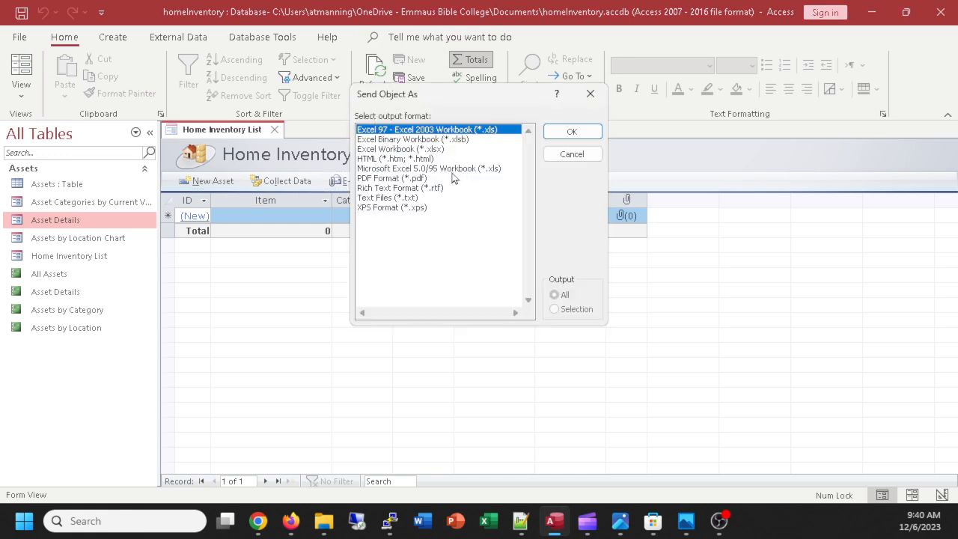
{"action": "left_click", "coordinate": [591, 94]}
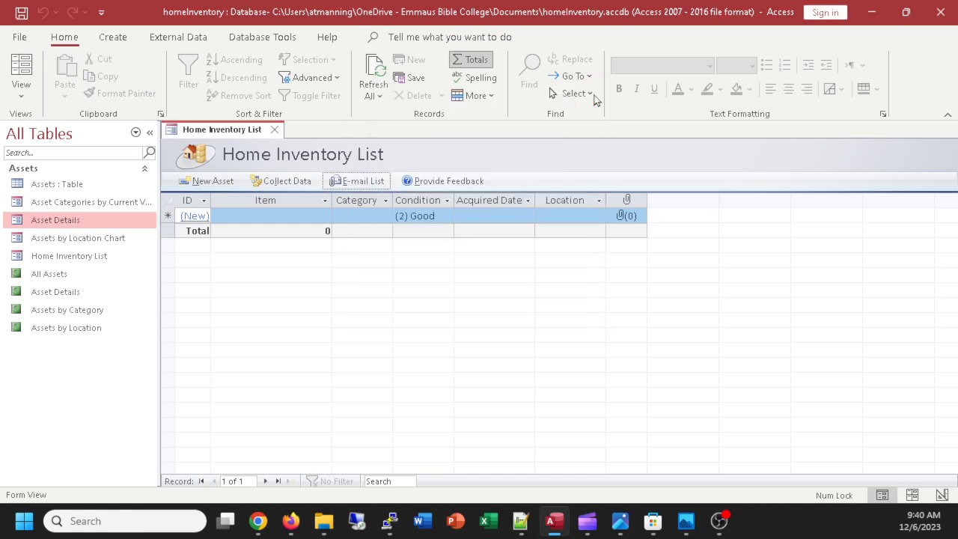
{"action": "left_click", "coordinate": [430, 182]}
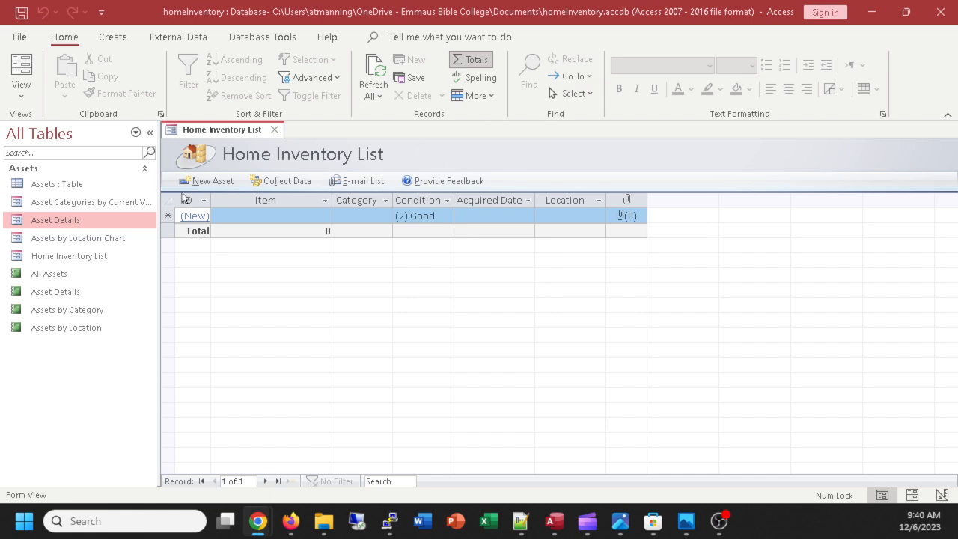
{"action": "left_click", "coordinate": [209, 182]}
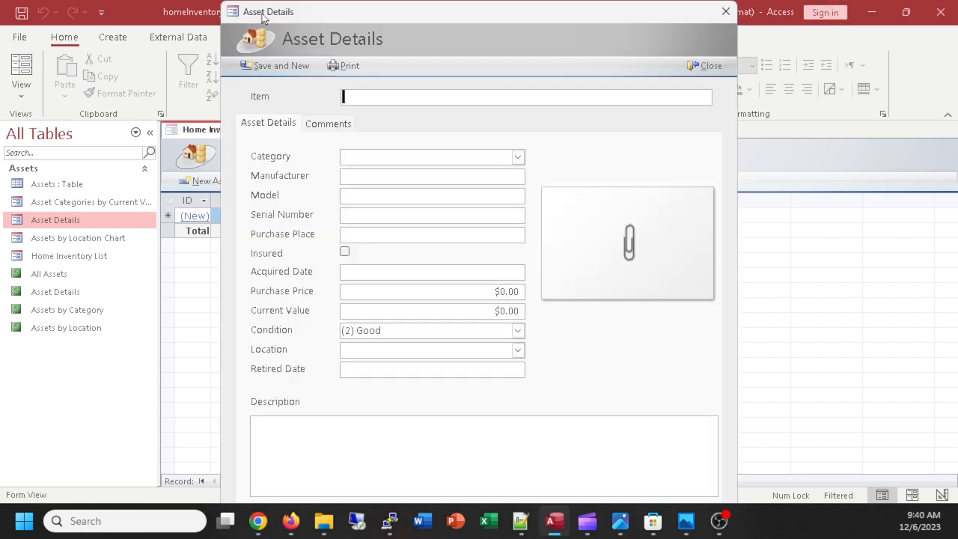
{"action": "left_click", "coordinate": [725, 13]}
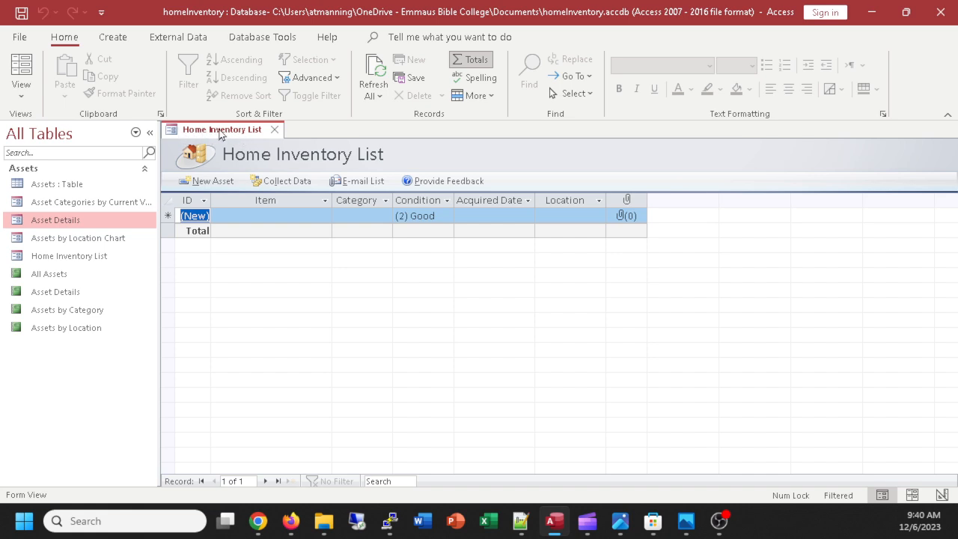
Check the Display Form setting in the options for the current database, and close the options without changing anything
{"action": "left_click", "coordinate": [20, 39]}
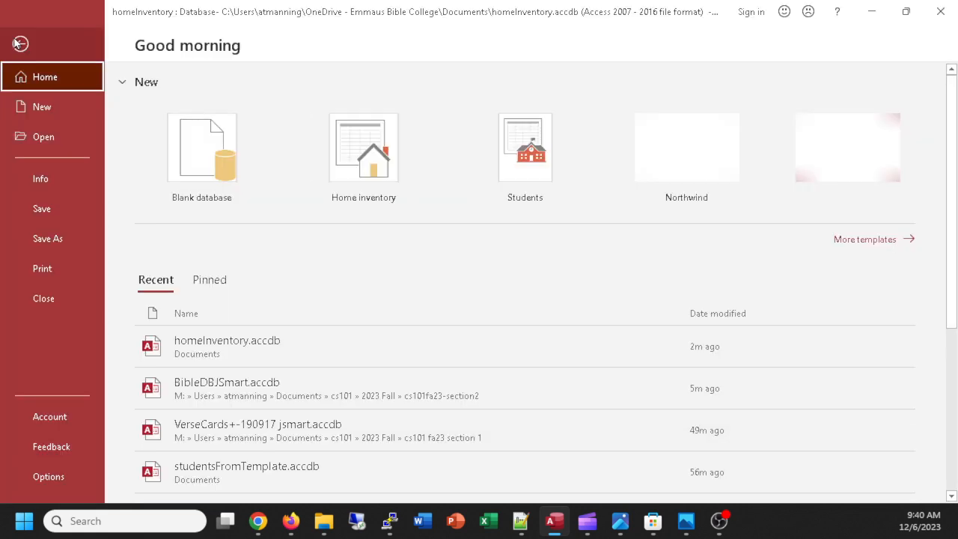
{"action": "left_click", "coordinate": [52, 475]}
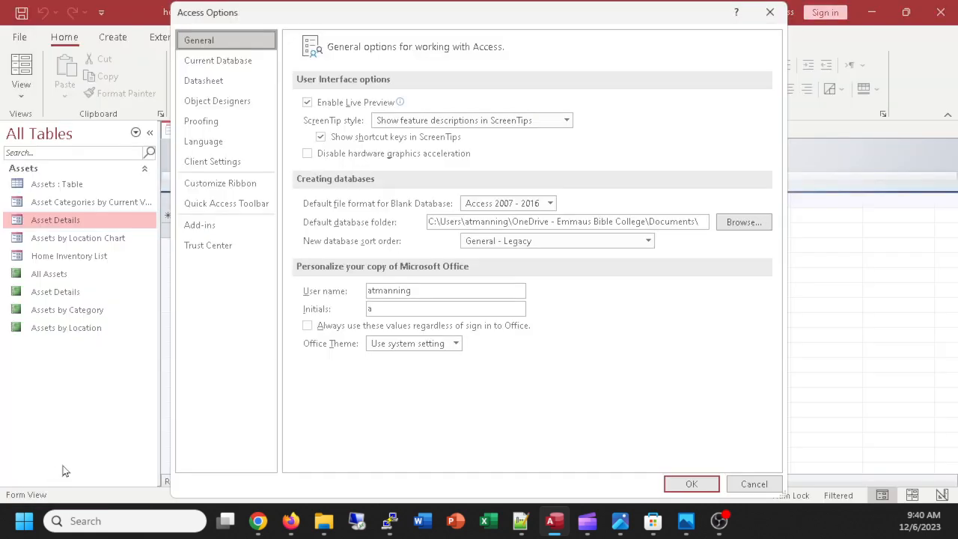
{"action": "left_click", "coordinate": [215, 61]}
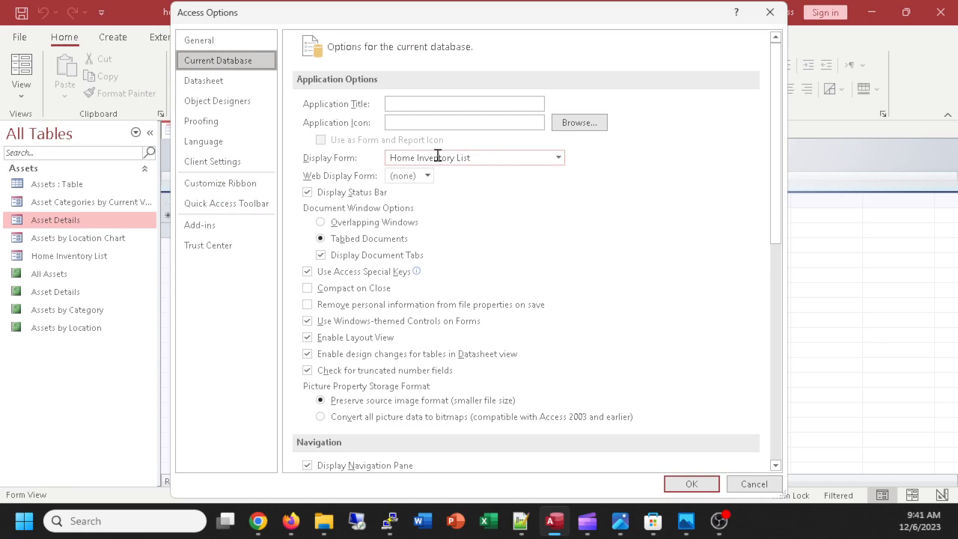
{"action": "left_click", "coordinate": [769, 13]}
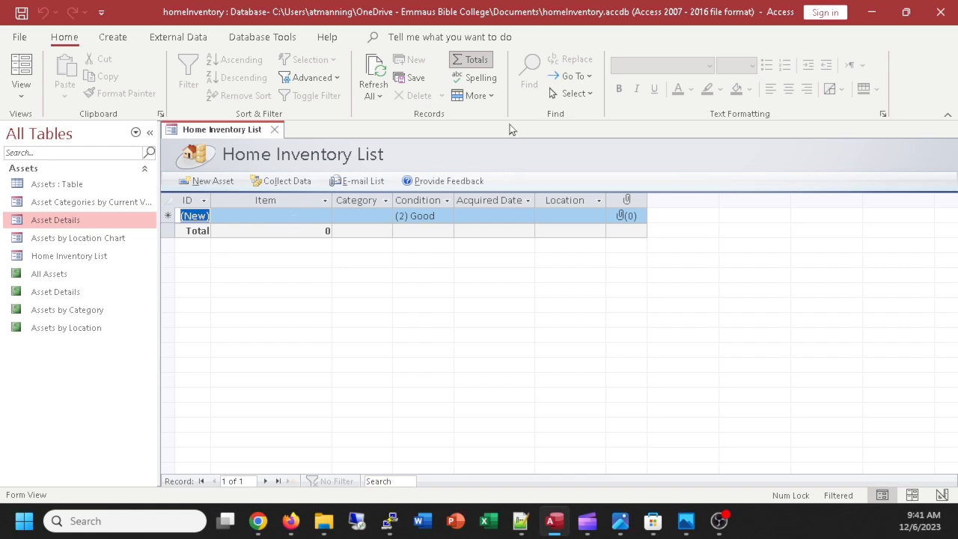
Close the homeInventory database, switch to Schoology in Firefox, and open section 2 of CS 101 Fundamental Computer Literacy
{"action": "left_click", "coordinate": [942, 14]}
{"action": "mouse_move", "coordinate": [904, 9]}
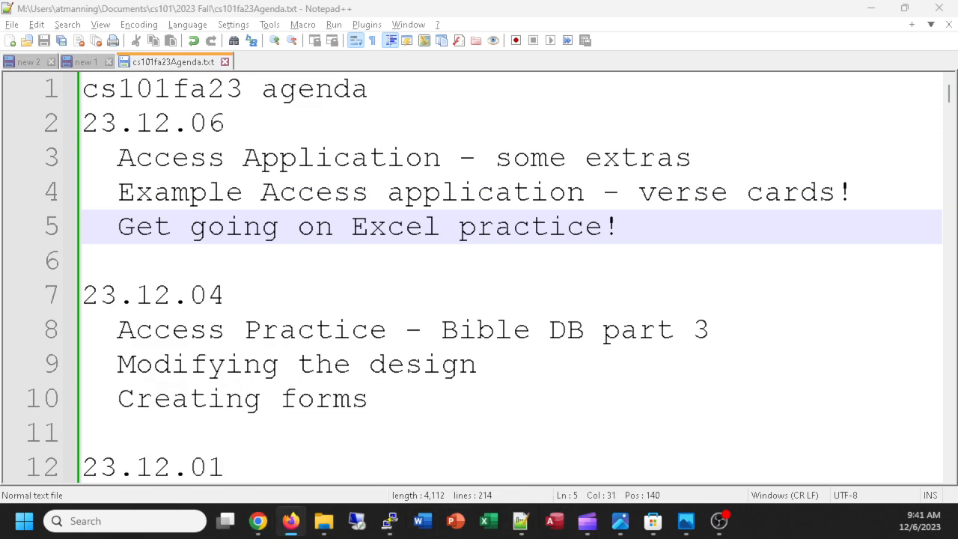
{"action": "left_click_drag", "start_coordinate": [576, 4], "coordinate": [575, 2]}
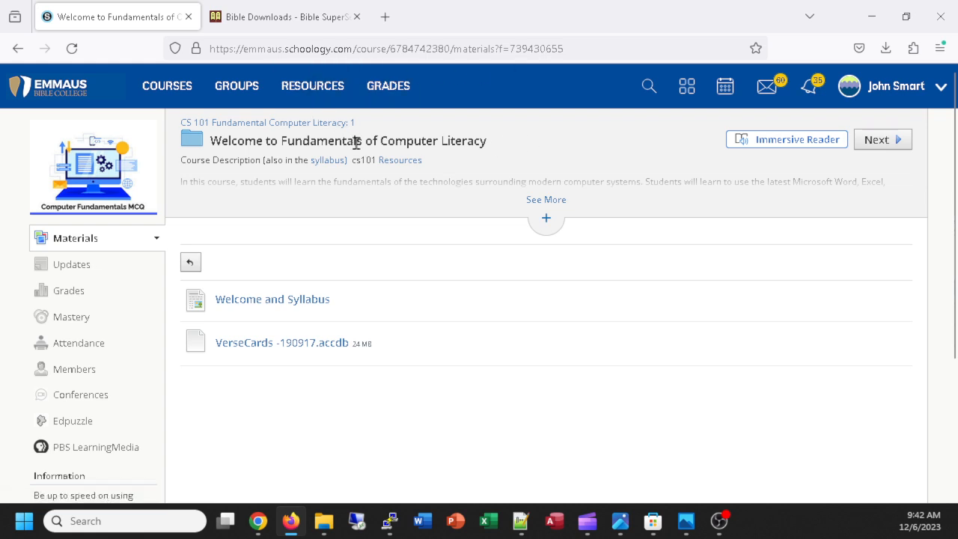
{"action": "left_click", "coordinate": [173, 88]}
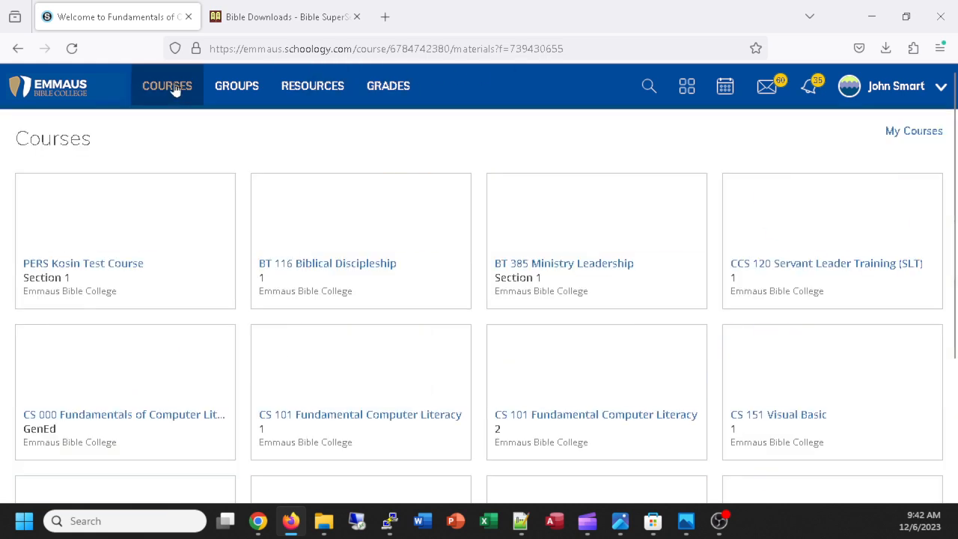
{"action": "left_click", "coordinate": [569, 361]}
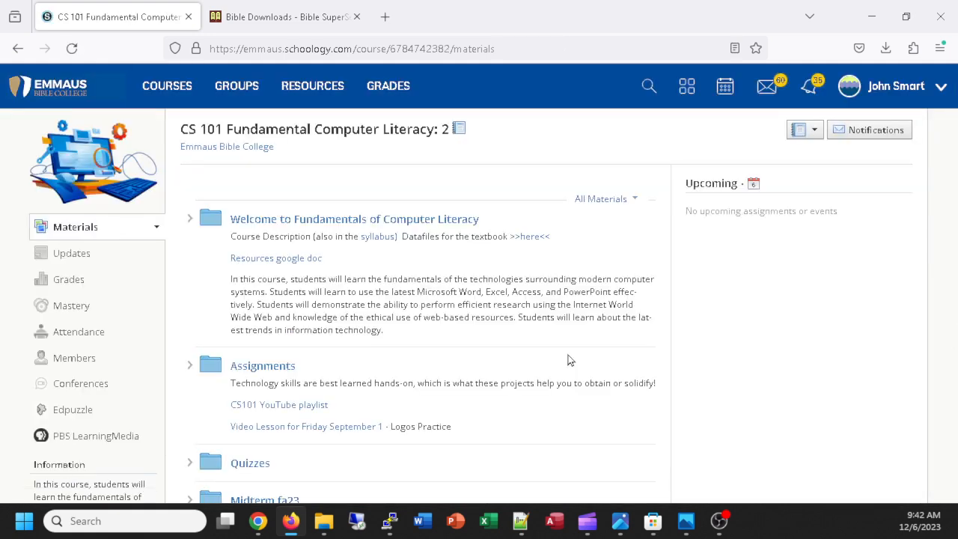
Find VerseCards -190917.accdb in the Welcome to Fundamentals of Computer Literacy folder and open its page
{"action": "scroll", "coordinate": [471, 383], "scroll_direction": "down", "scroll_amount": 2}
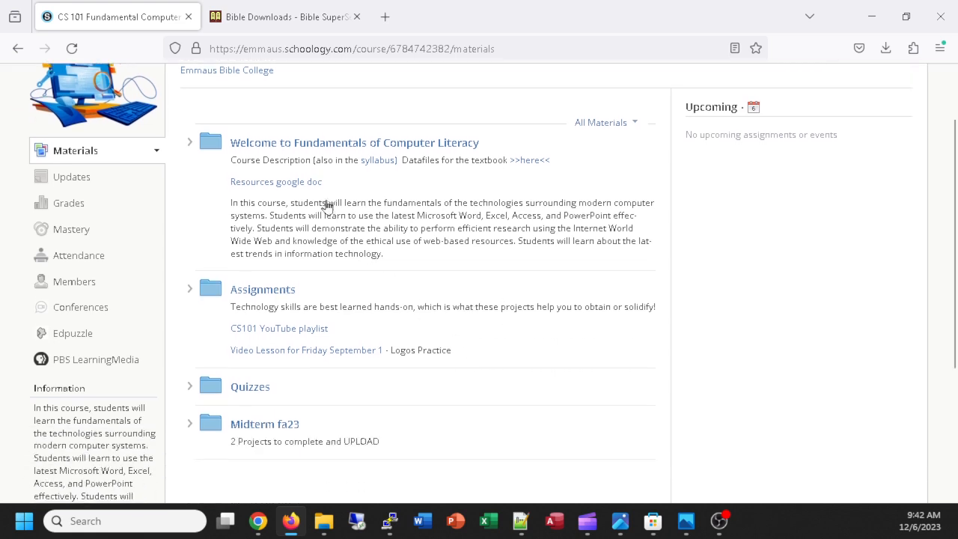
{"action": "left_click", "coordinate": [289, 145]}
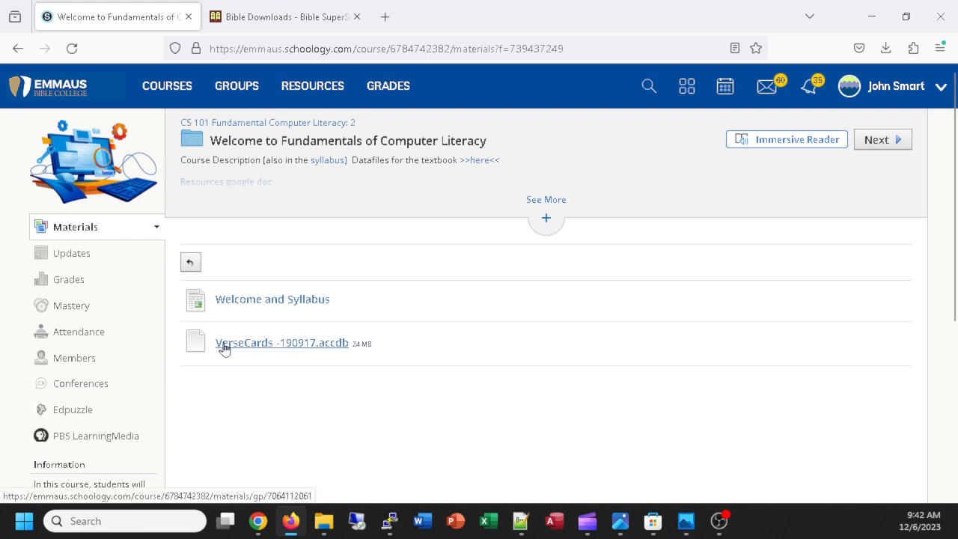
{"action": "left_click", "coordinate": [253, 122]}
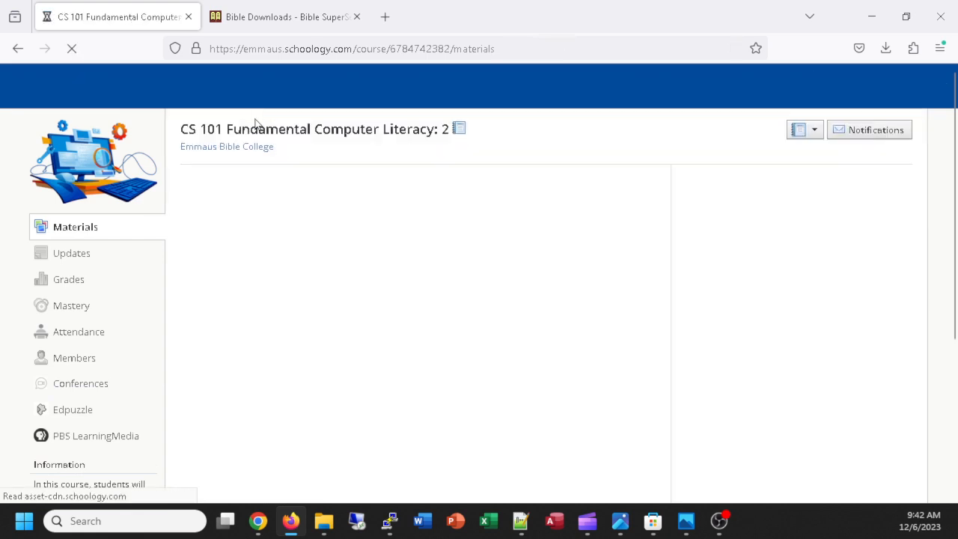
{"action": "left_click", "coordinate": [190, 220]}
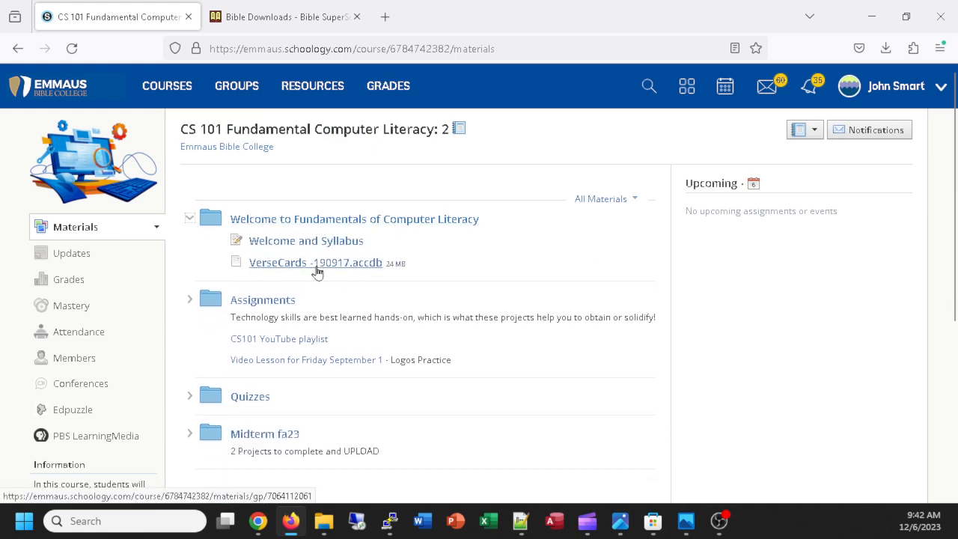
{"action": "left_click", "coordinate": [298, 268]}
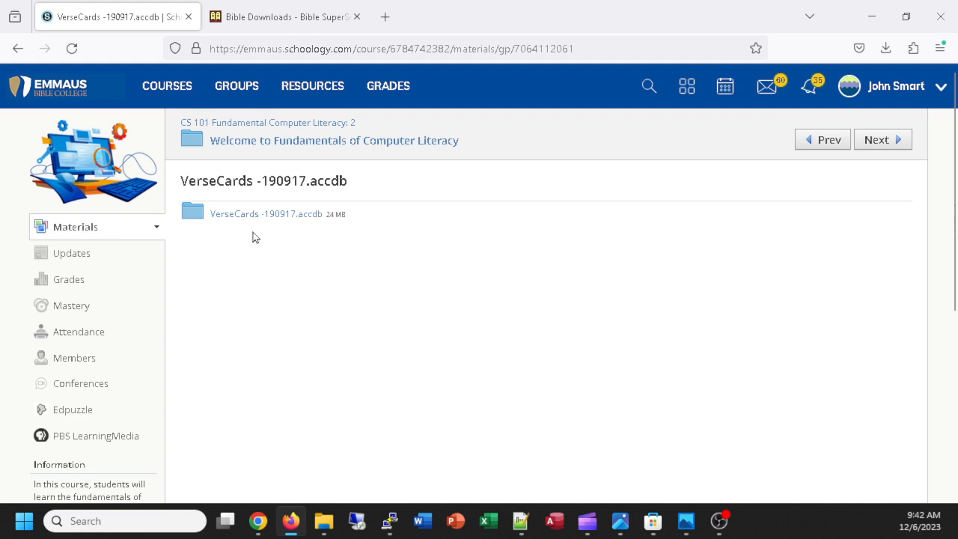
Download VerseCards+-190917.accdb into the cs101fa23-section2 folder under 2023 Fall
{"action": "left_click", "coordinate": [234, 216]}
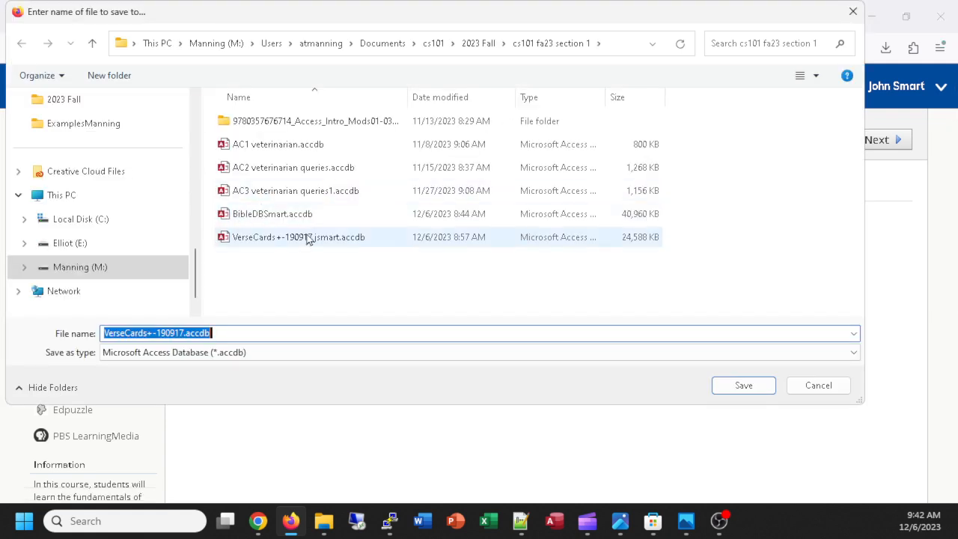
{"action": "left_click", "coordinate": [476, 43]}
{"action": "double_click", "coordinate": [274, 239]}
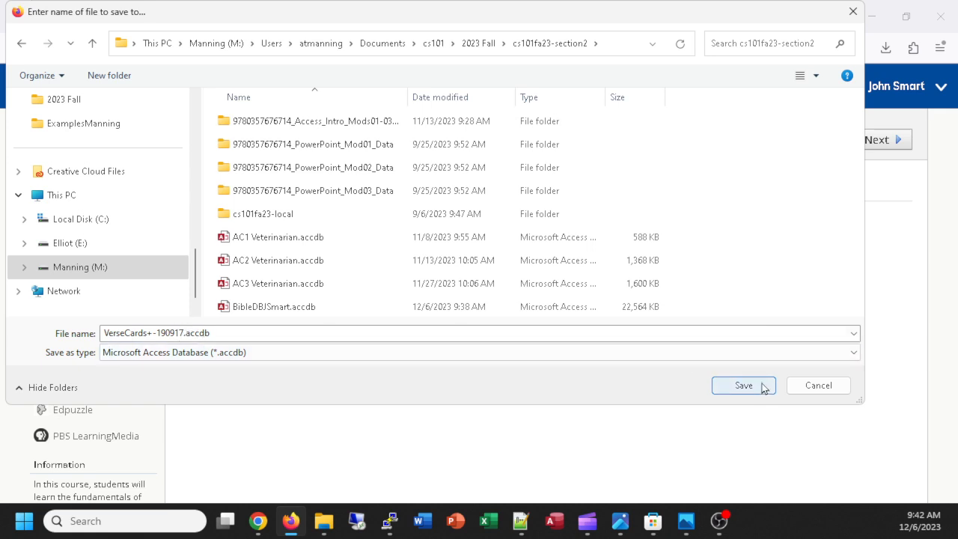
{"action": "left_click", "coordinate": [733, 392]}
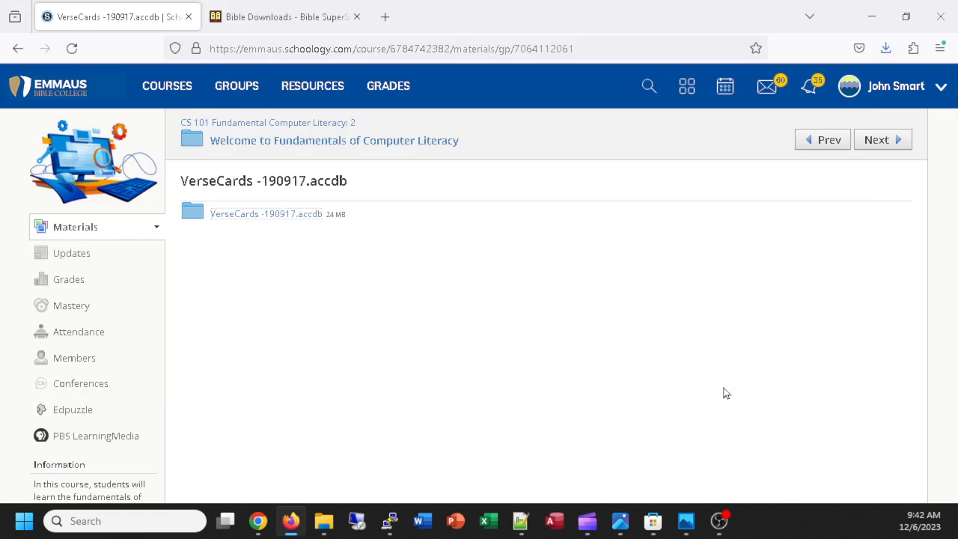
Open the downloaded VerseCards+-190917.accdb from the browser's downloads in Access, allowing it to launch, and enable its active content
{"action": "left_click", "coordinate": [886, 48]}
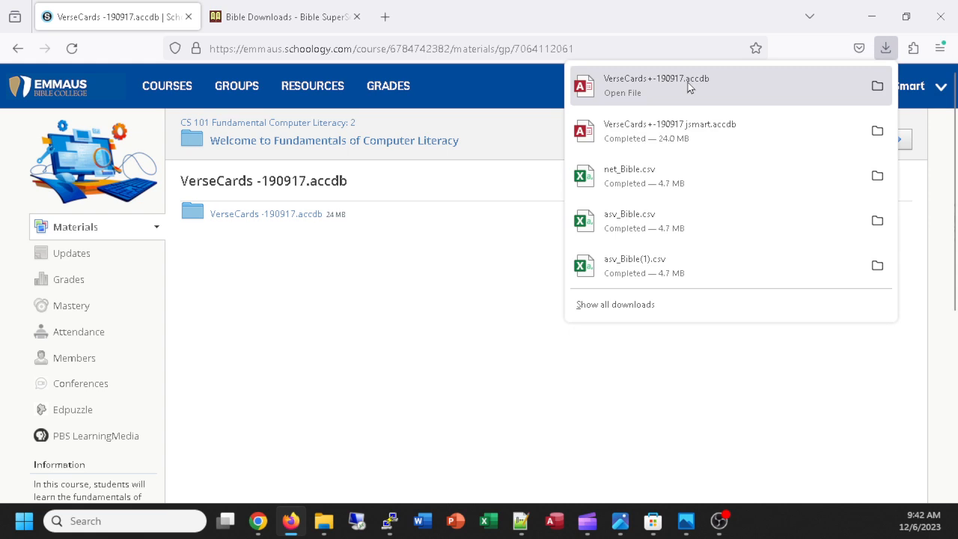
{"action": "left_click", "coordinate": [645, 79]}
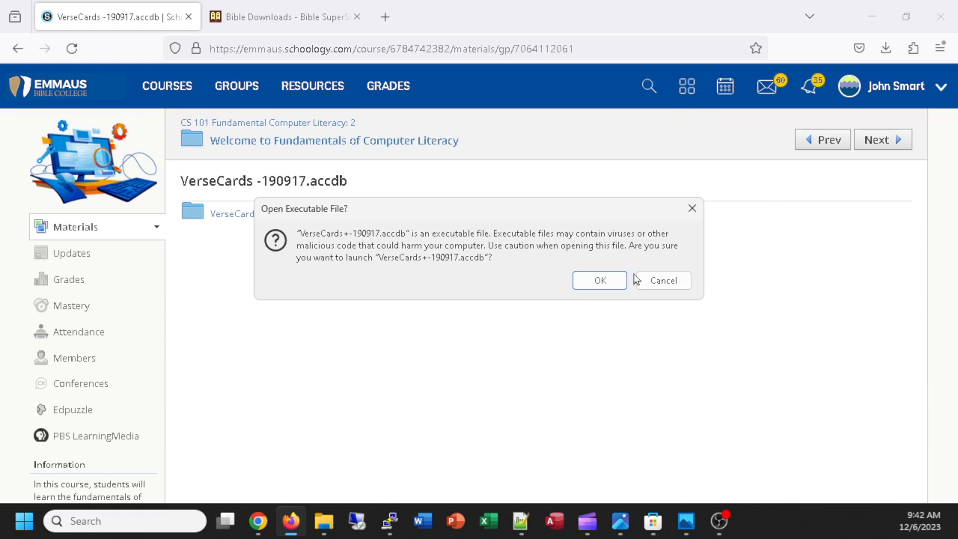
{"action": "left_click", "coordinate": [596, 284]}
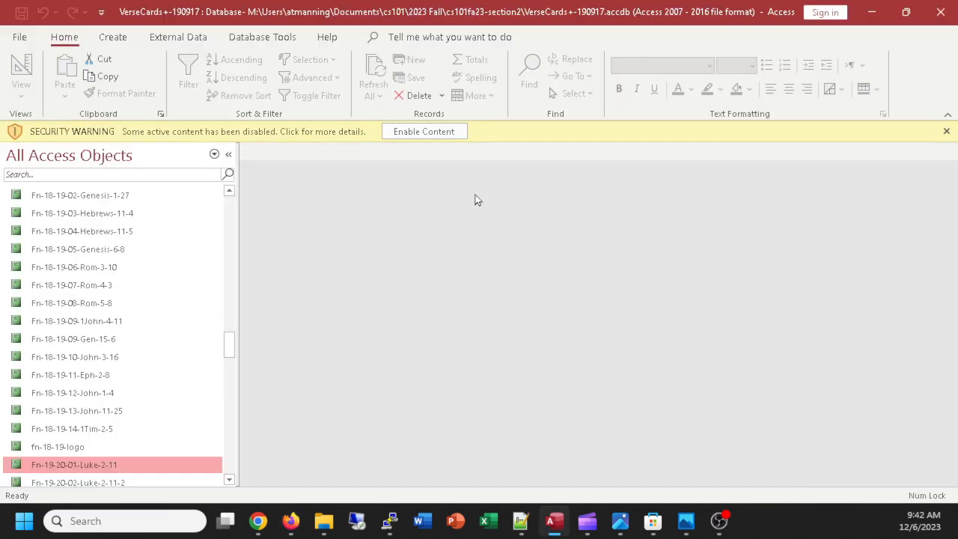
{"action": "left_click", "coordinate": [433, 137]}
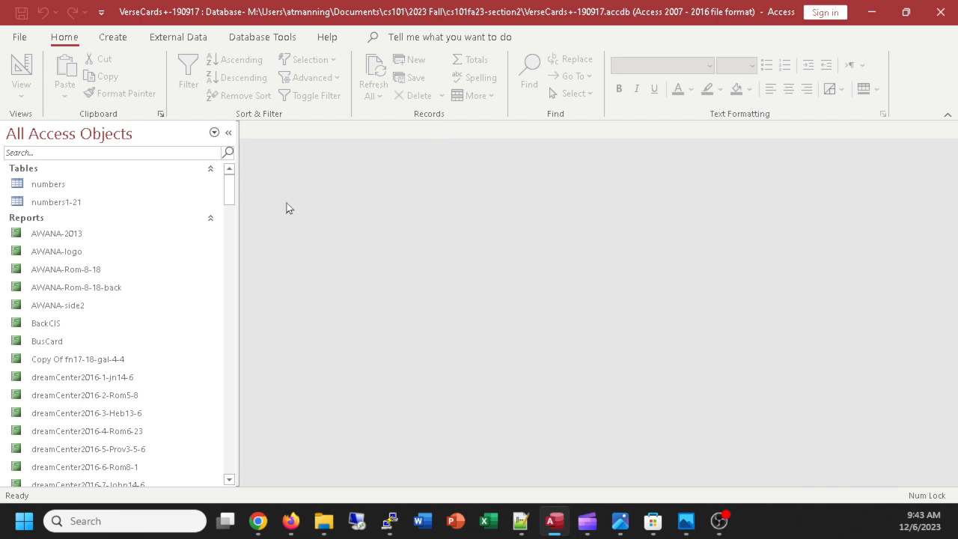
View the numbers and numbers1-21 tables in Datasheet View, closing each one after looking at it
{"action": "mouse_move", "coordinate": [228, 184]}
{"action": "left_mouse_down"}
{"action": "mouse_move", "coordinate": [230, 200]}
{"action": "mouse_move", "coordinate": [226, 171]}
{"action": "left_mouse_up"}
{"action": "double_click", "coordinate": [26, 186]}
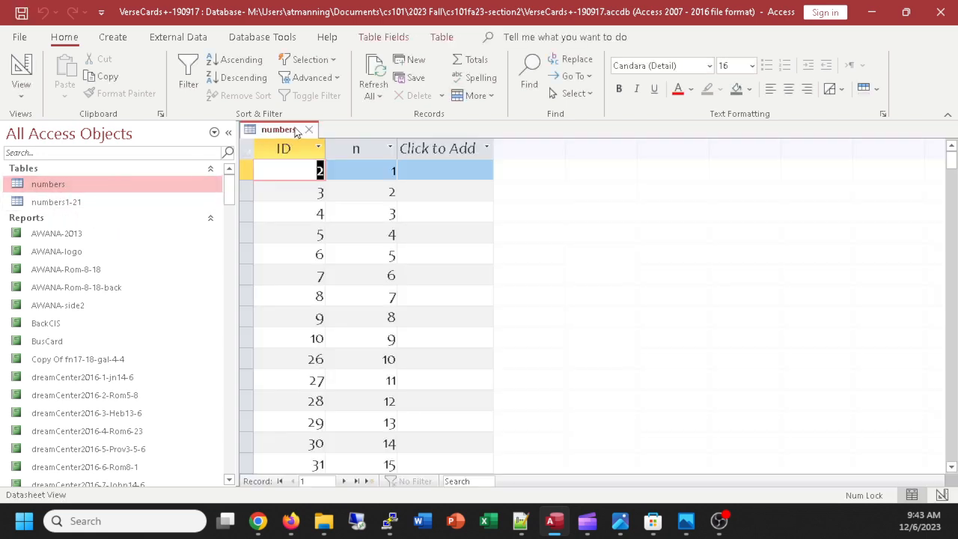
{"action": "left_click", "coordinate": [307, 130]}
{"action": "double_click", "coordinate": [75, 201]}
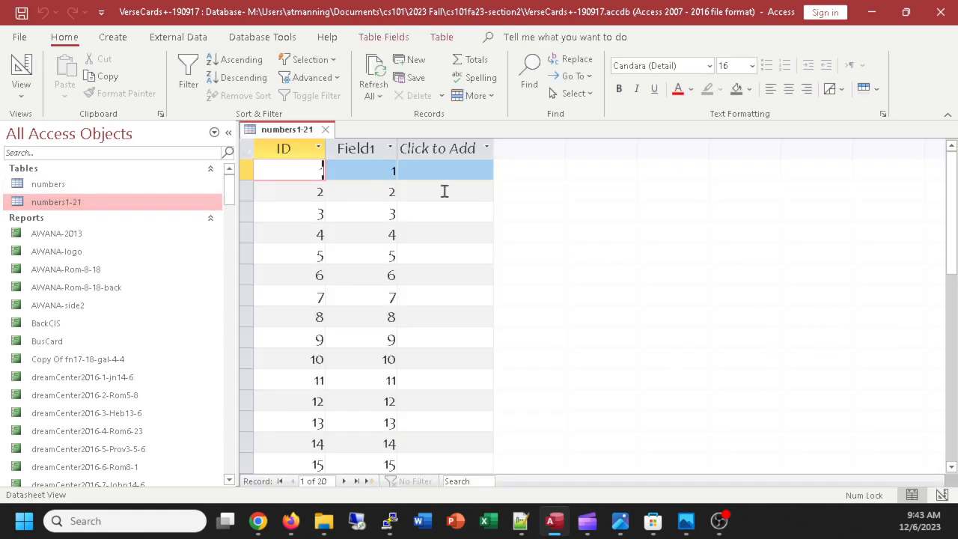
{"action": "left_click", "coordinate": [325, 130]}
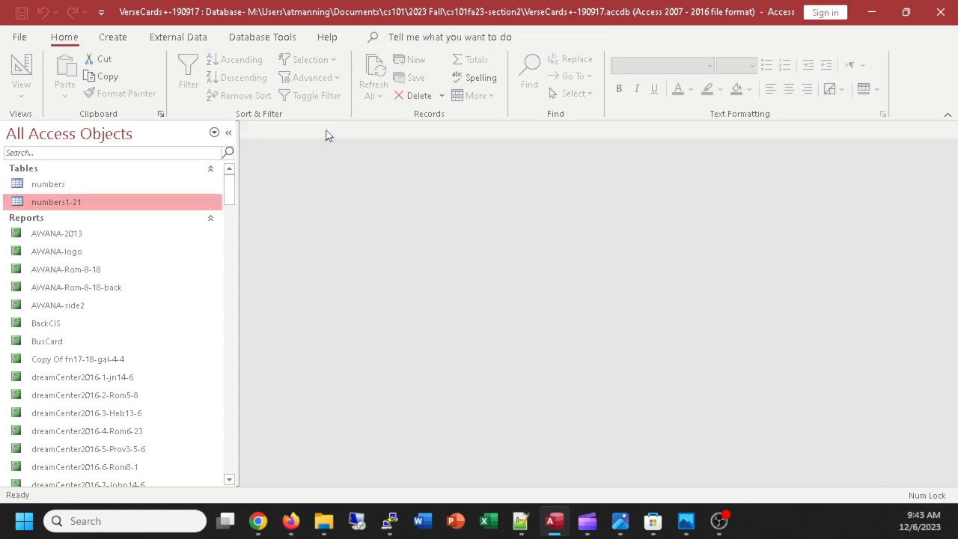
Open the AWANA-2013 report, look through its repeated cards, and switch it to Design View to examine the layout
{"action": "double_click", "coordinate": [66, 237]}
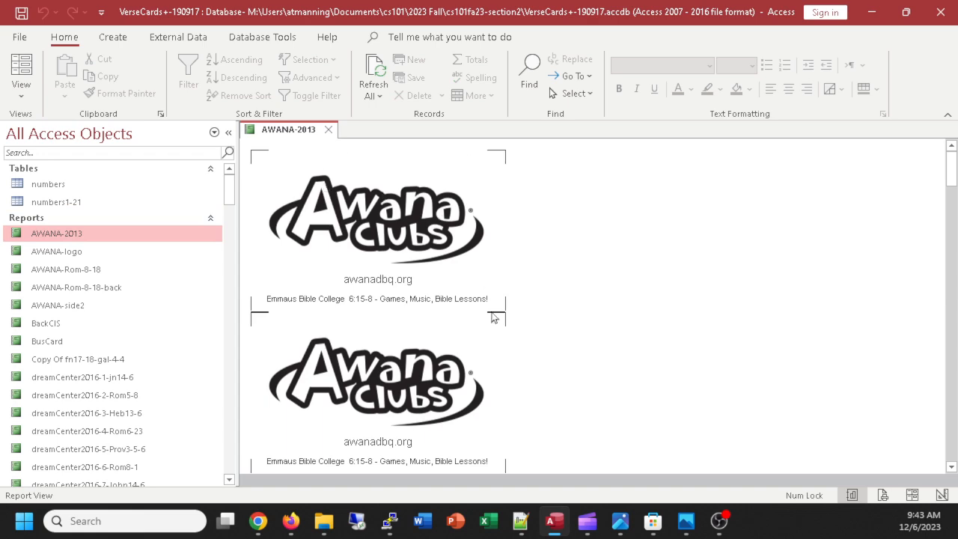
{"action": "scroll", "coordinate": [741, 265], "scroll_direction": "down", "scroll_amount": 5}
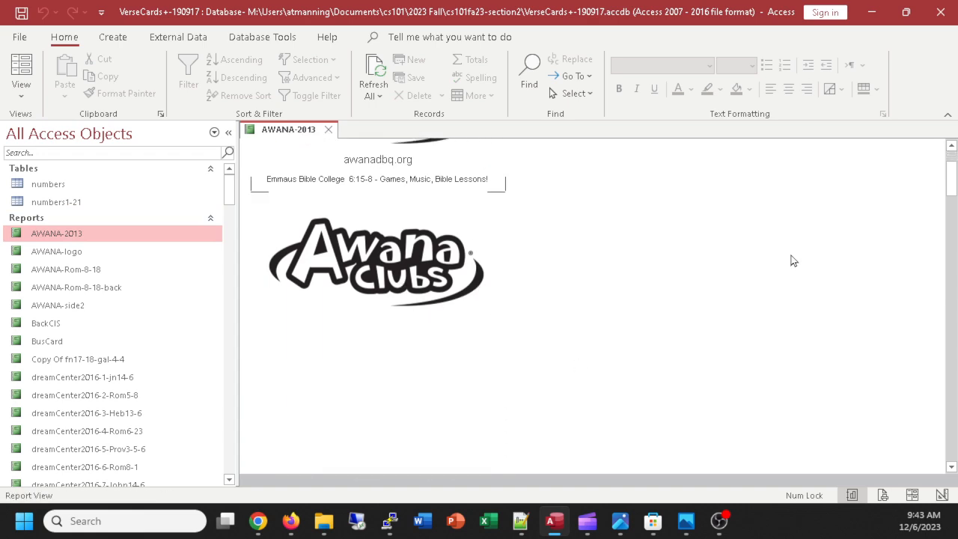
{"action": "scroll", "coordinate": [795, 264], "scroll_direction": "down", "scroll_amount": 10}
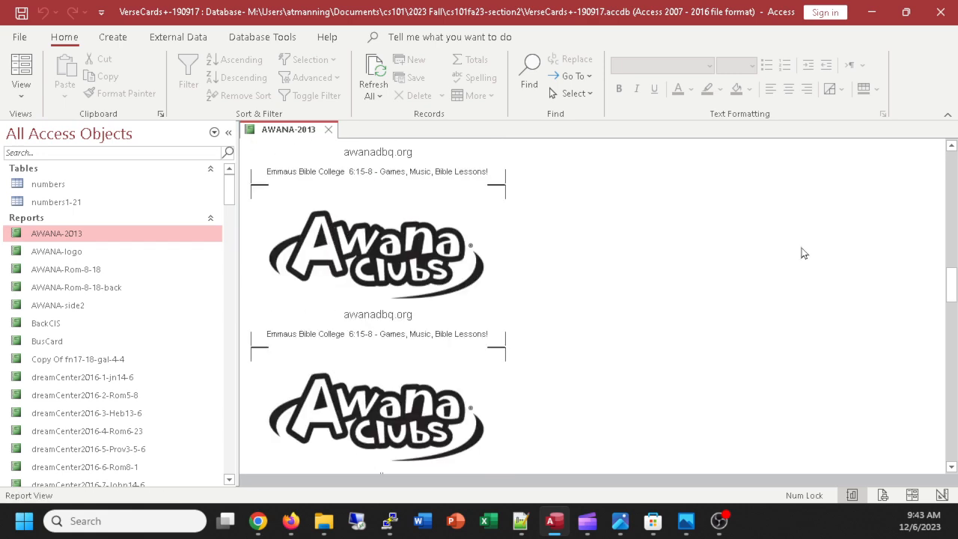
{"action": "scroll", "coordinate": [801, 254], "scroll_direction": "up", "scroll_amount": 5}
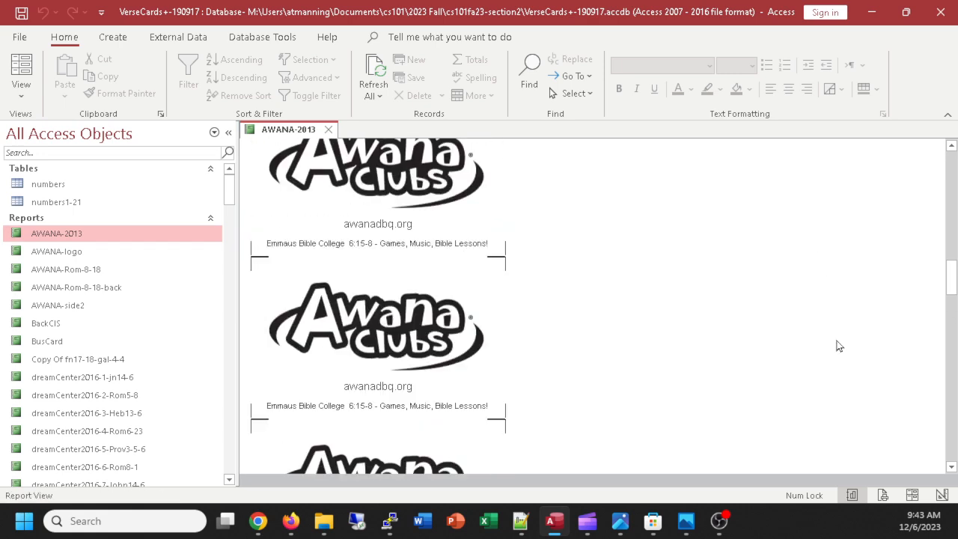
{"action": "left_click", "coordinate": [22, 98]}
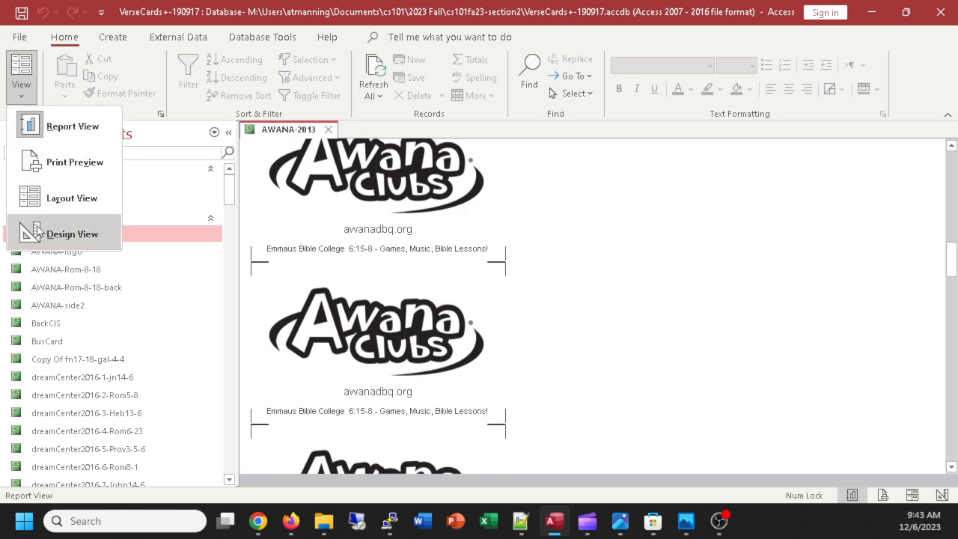
{"action": "left_click", "coordinate": [35, 232]}
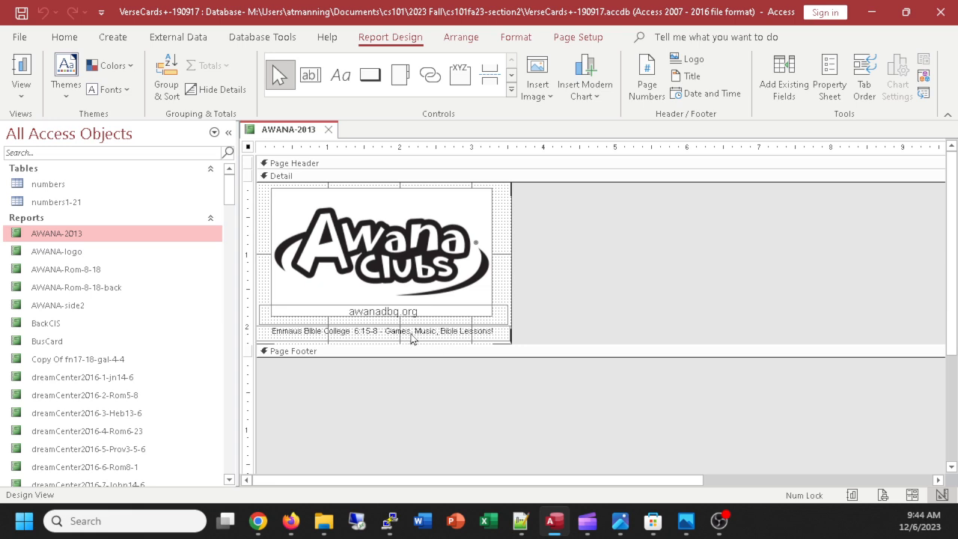
Switch the AWANA-2013 report to Print Preview and set its paper size to Tabloid in the page setup
{"action": "left_click", "coordinate": [22, 102]}
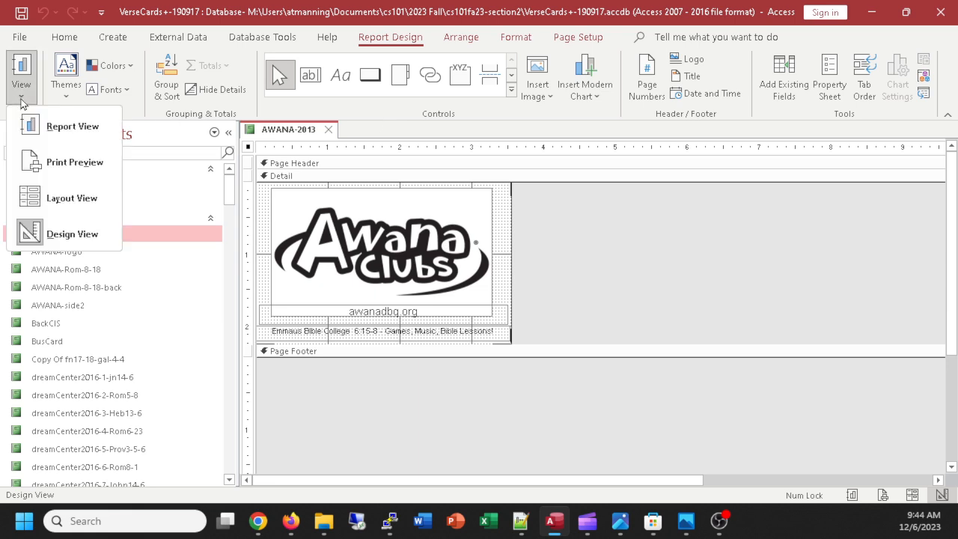
{"action": "left_click", "coordinate": [33, 163]}
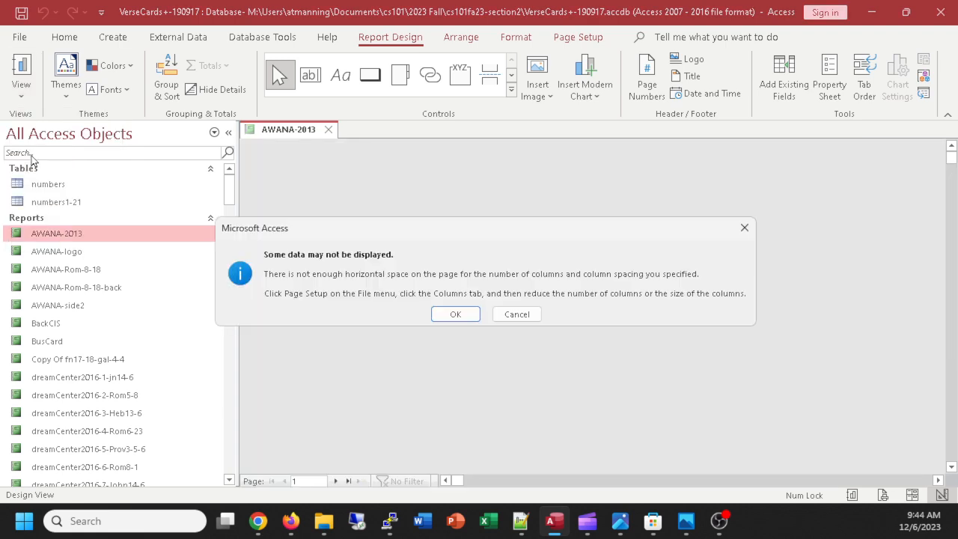
{"action": "left_click", "coordinate": [456, 315]}
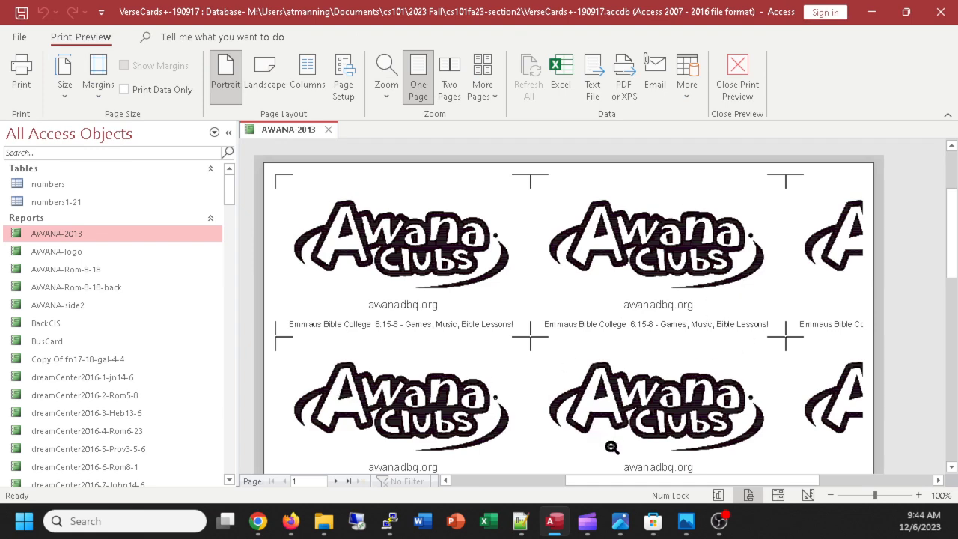
{"action": "left_click", "coordinate": [344, 72]}
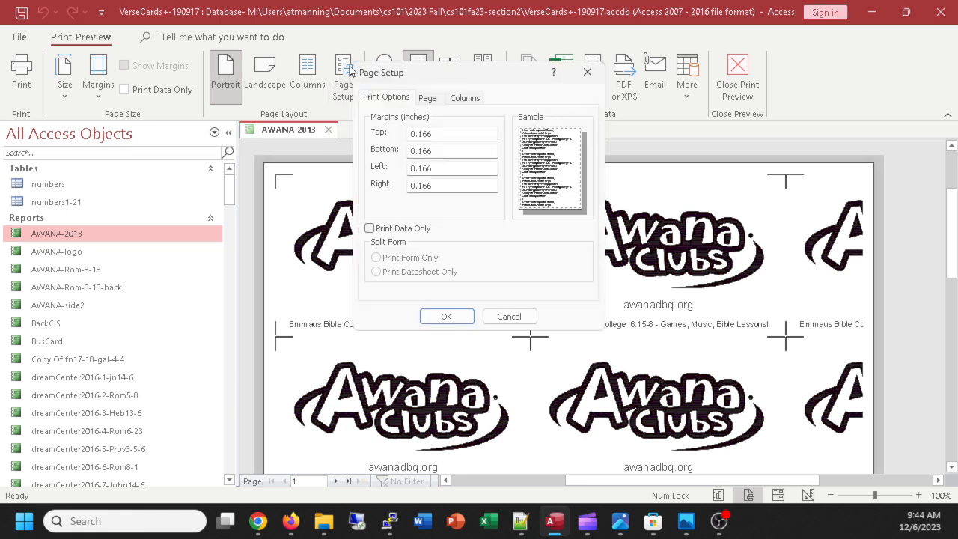
{"action": "left_click", "coordinate": [426, 98]}
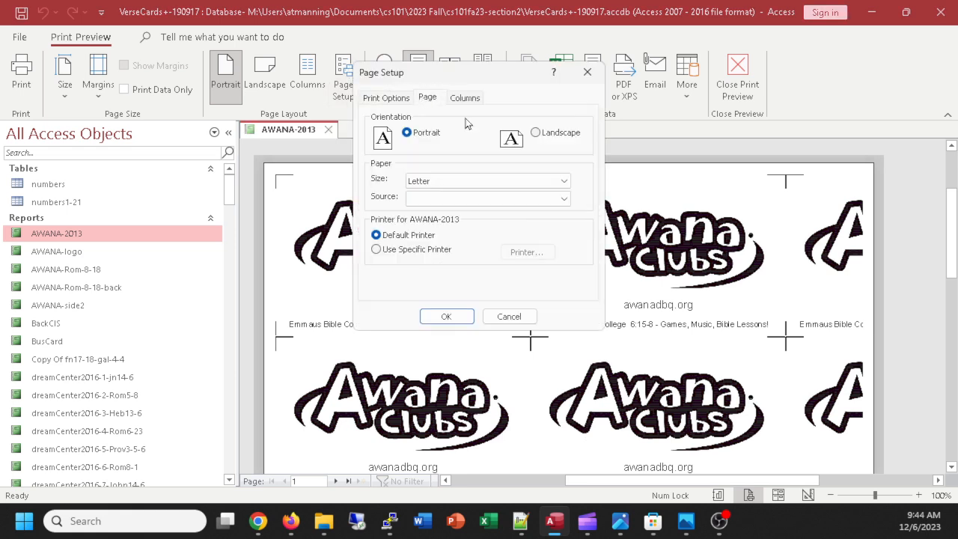
{"action": "left_click", "coordinate": [505, 180]}
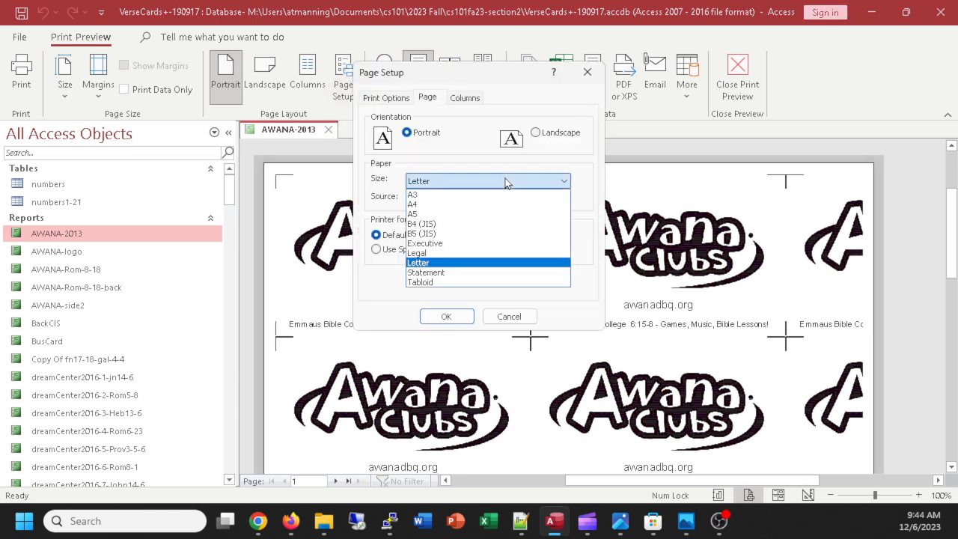
{"action": "left_click", "coordinate": [421, 283]}
{"action": "left_click", "coordinate": [445, 316]}
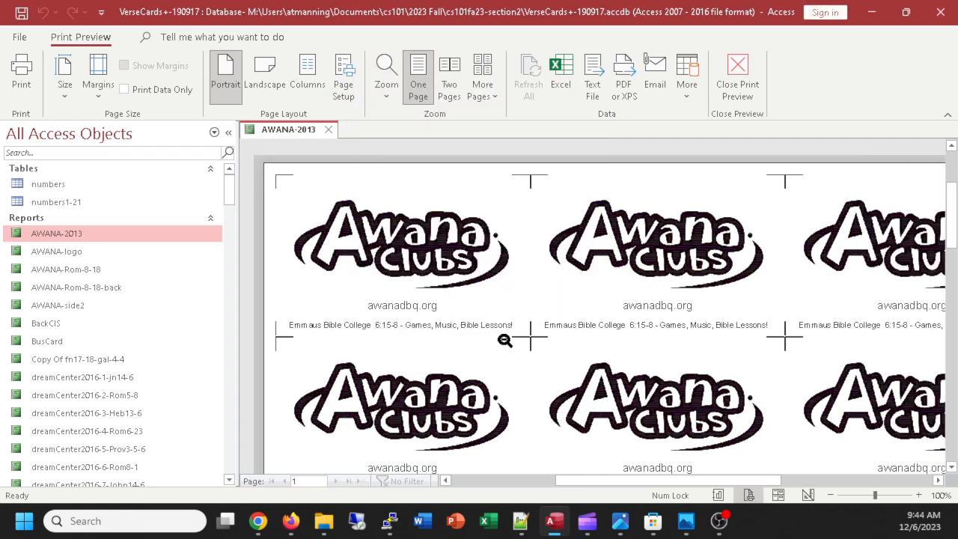
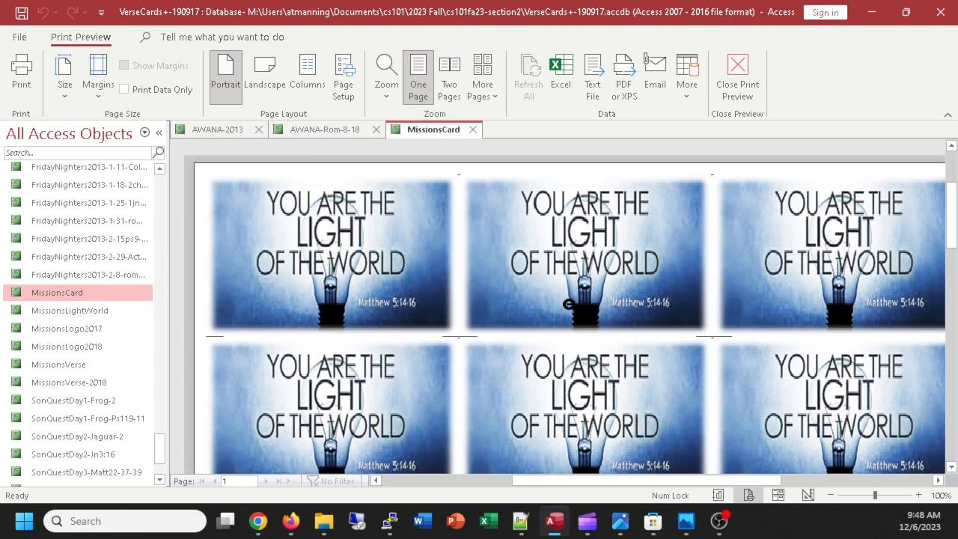
Look over the rows of cards in the MissionsCard report's print preview
{"action": "scroll", "coordinate": [569, 304], "scroll_direction": "down", "scroll_amount": 2}
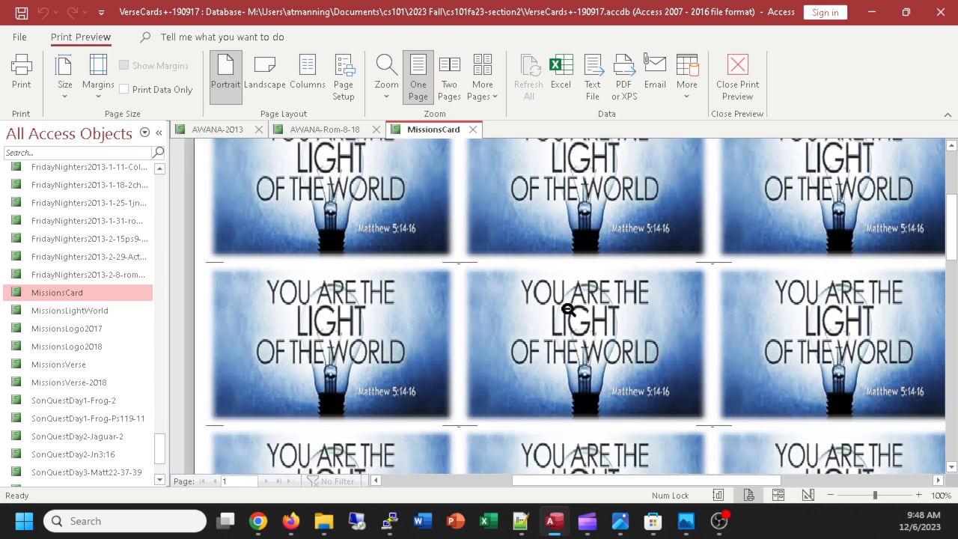
{"action": "scroll", "coordinate": [569, 309], "scroll_direction": "up", "scroll_amount": 3}
{"action": "scroll", "coordinate": [569, 309], "scroll_direction": "down", "scroll_amount": 1}
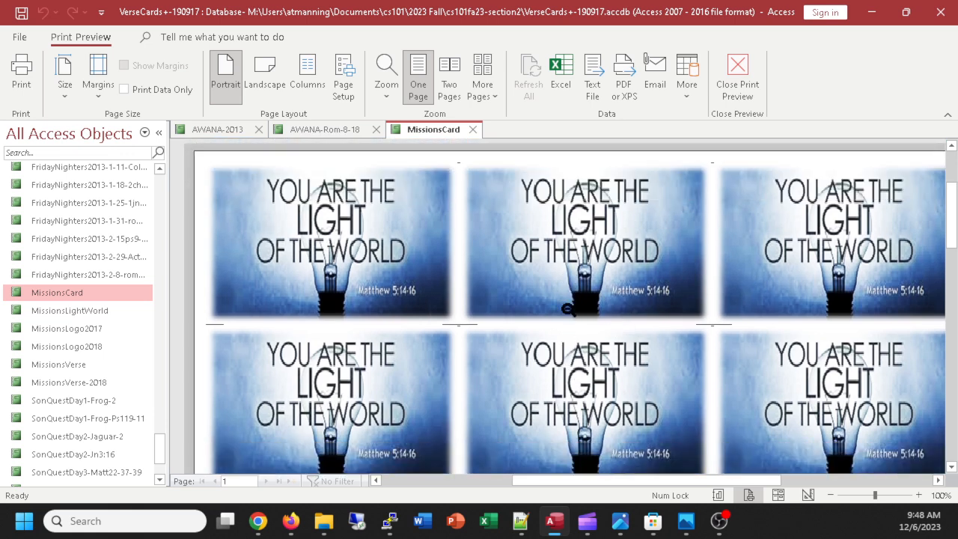
{"action": "scroll", "coordinate": [569, 309], "scroll_direction": "up", "scroll_amount": 1}
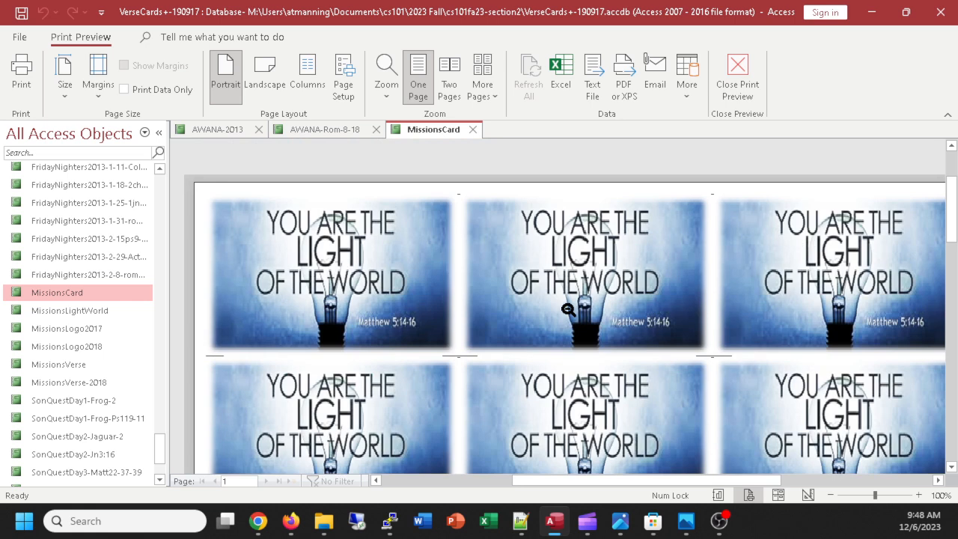
{"action": "scroll", "coordinate": [569, 310], "scroll_direction": "down", "scroll_amount": 1}
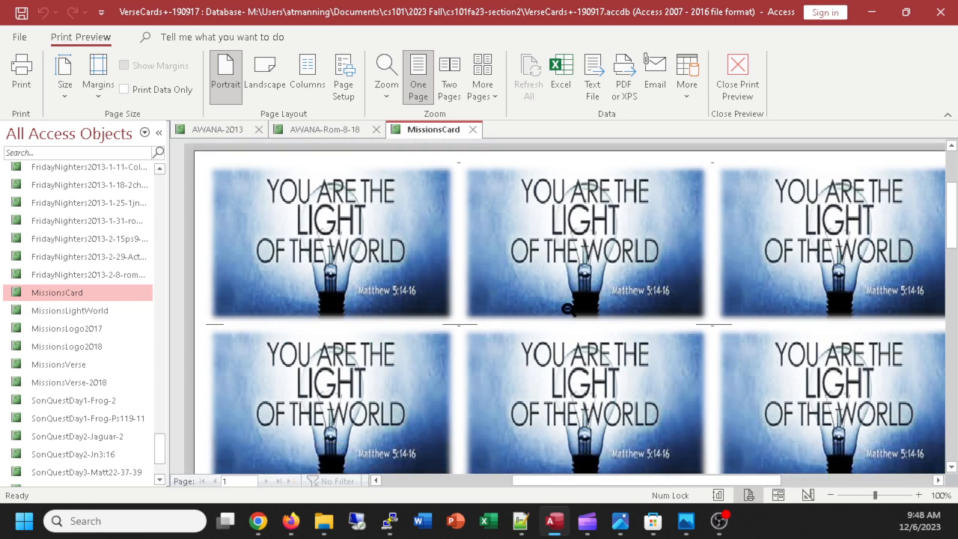
Open the MissionsLightWorld report using the default Microsoft Print to PDF printer and switch it to Print Preview
{"action": "left_click", "coordinate": [65, 313]}
{"action": "double_click", "coordinate": [65, 316]}
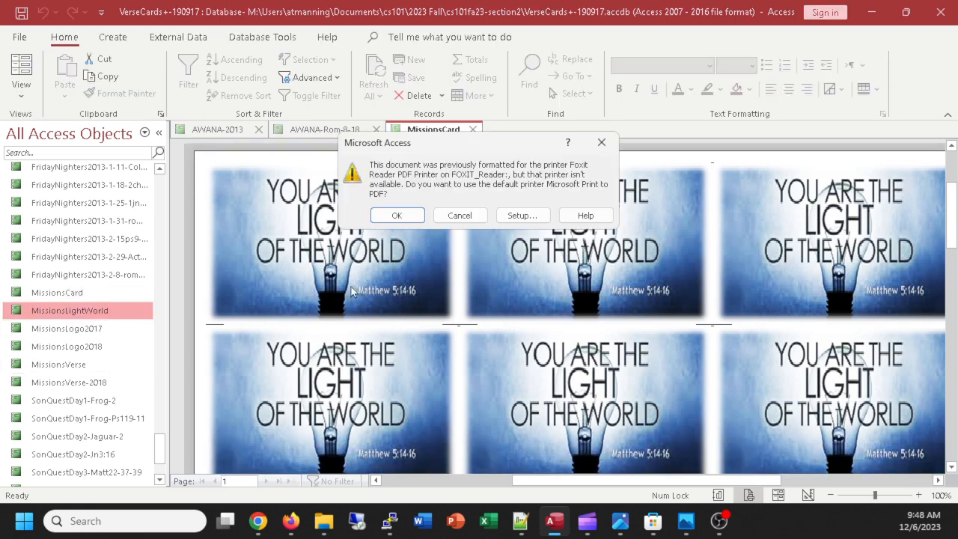
{"action": "left_click", "coordinate": [397, 215]}
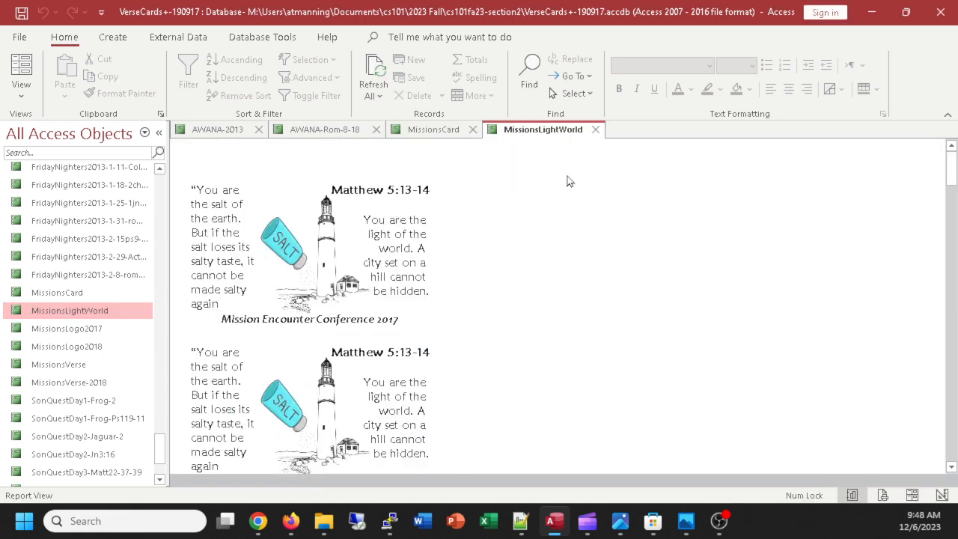
{"action": "left_click", "coordinate": [21, 88]}
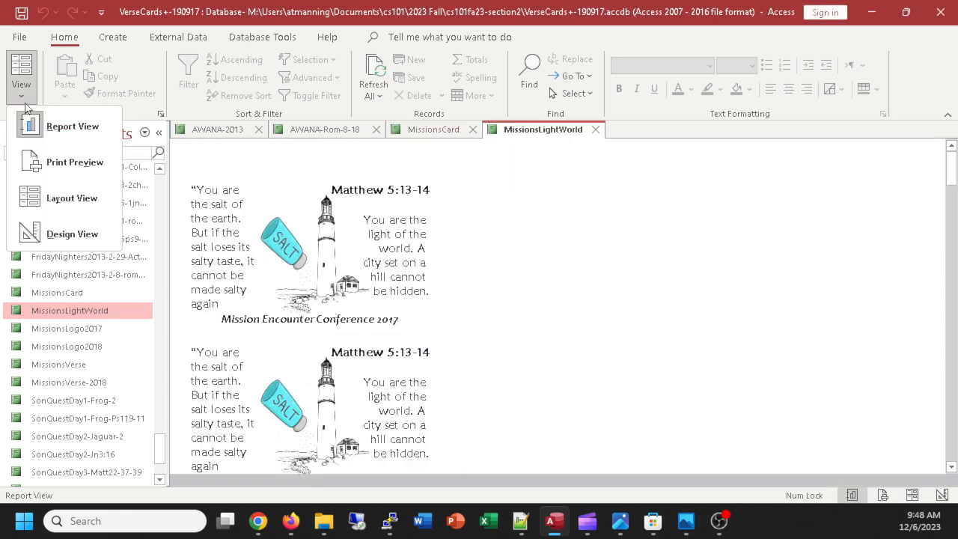
{"action": "left_click", "coordinate": [61, 159]}
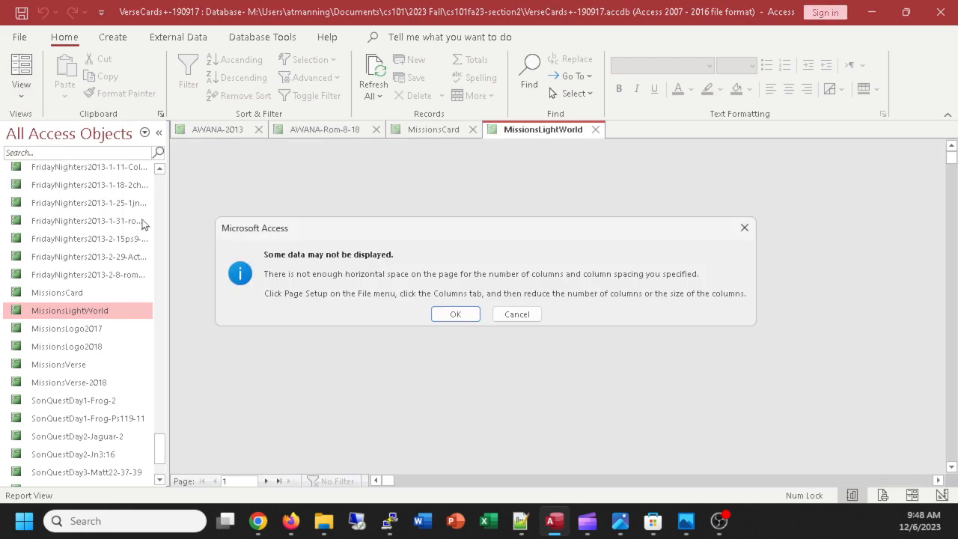
Set the MissionsLightWorld report's paper size to Tabloid in the page setup and accept the column-spacing notices
{"action": "left_click", "coordinate": [455, 314]}
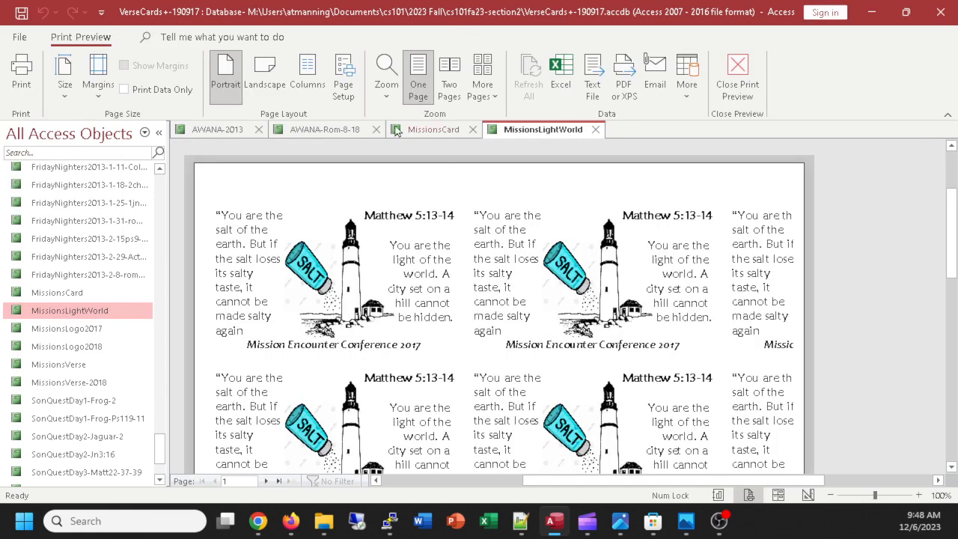
{"action": "left_click", "coordinate": [346, 78]}
{"action": "left_click", "coordinate": [427, 98]}
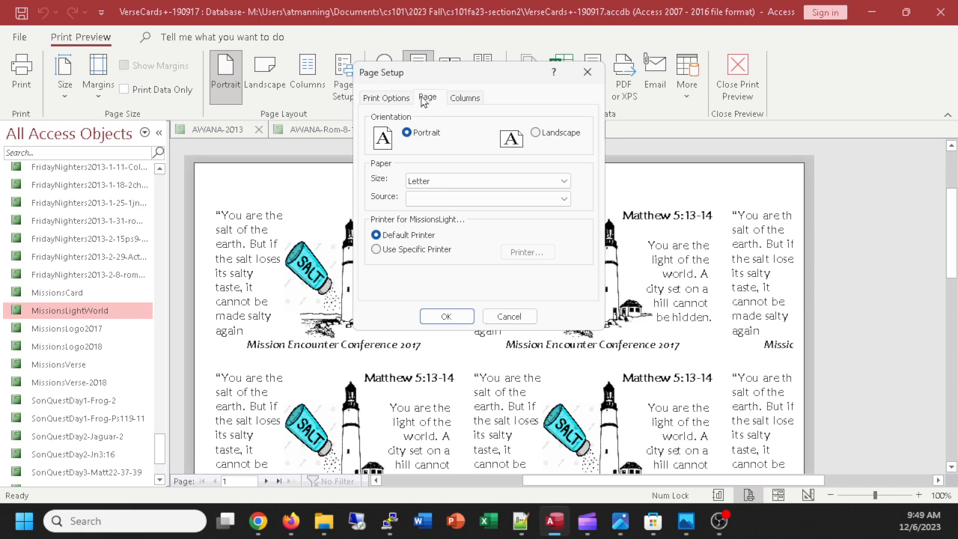
{"action": "left_click", "coordinate": [446, 188]}
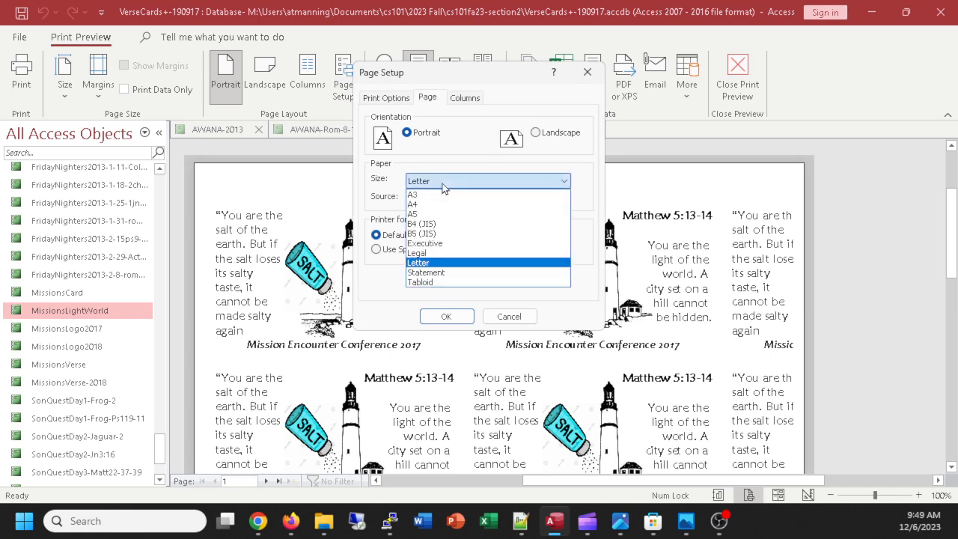
{"action": "left_click", "coordinate": [428, 292]}
{"action": "left_click", "coordinate": [437, 316]}
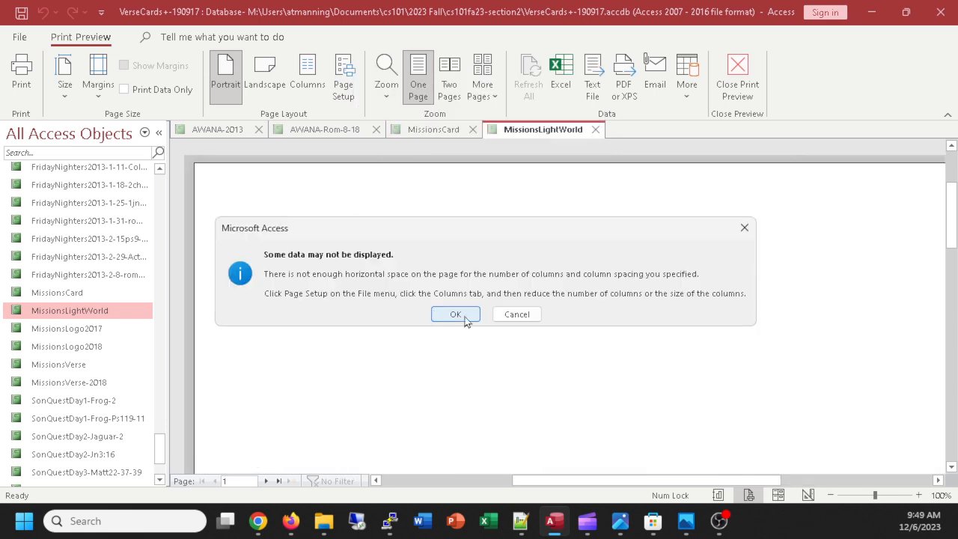
{"action": "left_click", "coordinate": [464, 319]}
Examine the label layout in the MissionsLightWorld preview, compare it with the MissionsCard report, and return to the start of the object list
{"action": "scroll", "coordinate": [545, 324], "scroll_direction": "down", "scroll_amount": 5}
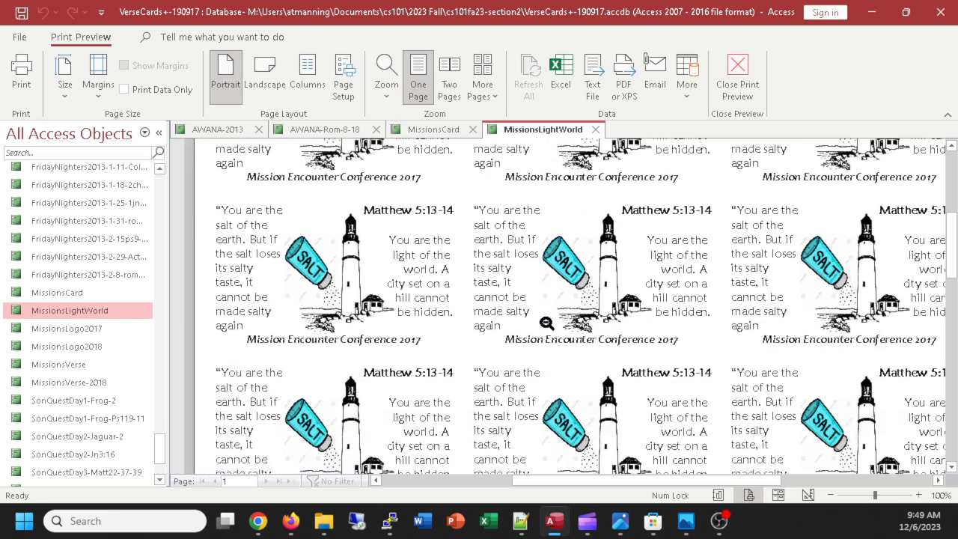
{"action": "scroll", "coordinate": [547, 324], "scroll_direction": "down", "scroll_amount": 5}
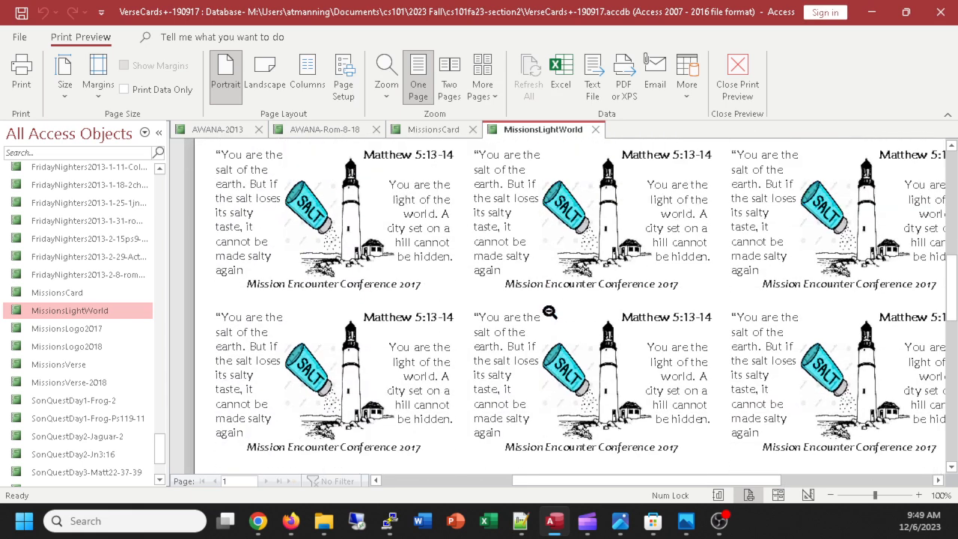
{"action": "scroll", "coordinate": [550, 312], "scroll_direction": "down", "scroll_amount": 3}
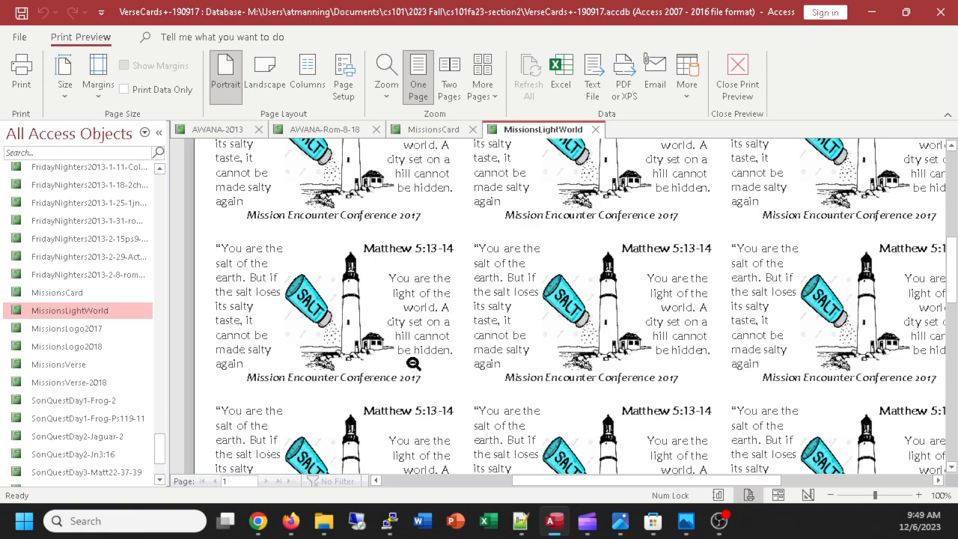
{"action": "scroll", "coordinate": [684, 284], "scroll_direction": "down", "scroll_amount": 2}
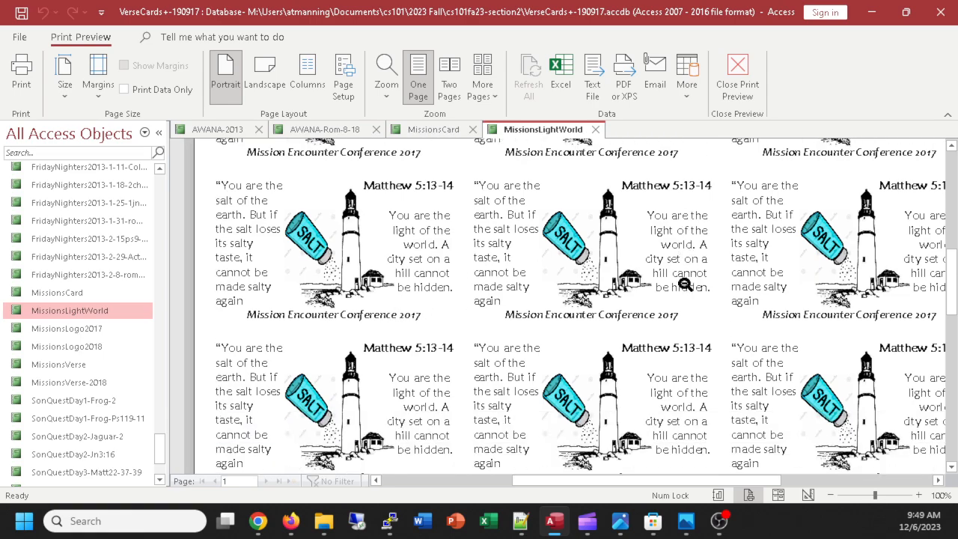
{"action": "scroll", "coordinate": [685, 285], "scroll_direction": "down", "scroll_amount": 1}
{"action": "scroll", "coordinate": [685, 284], "scroll_direction": "up", "scroll_amount": 3}
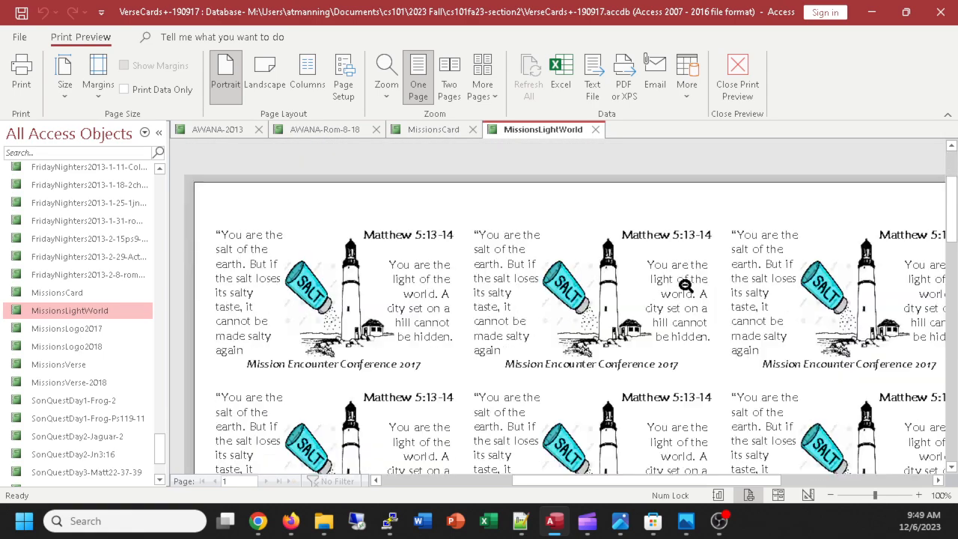
{"action": "scroll", "coordinate": [684, 284], "scroll_direction": "down", "scroll_amount": 6}
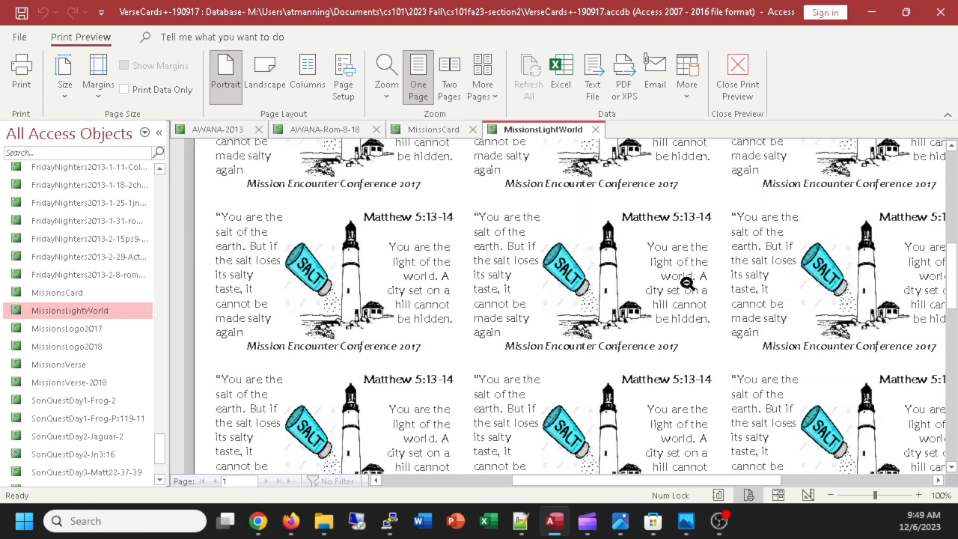
{"action": "left_click", "coordinate": [417, 131]}
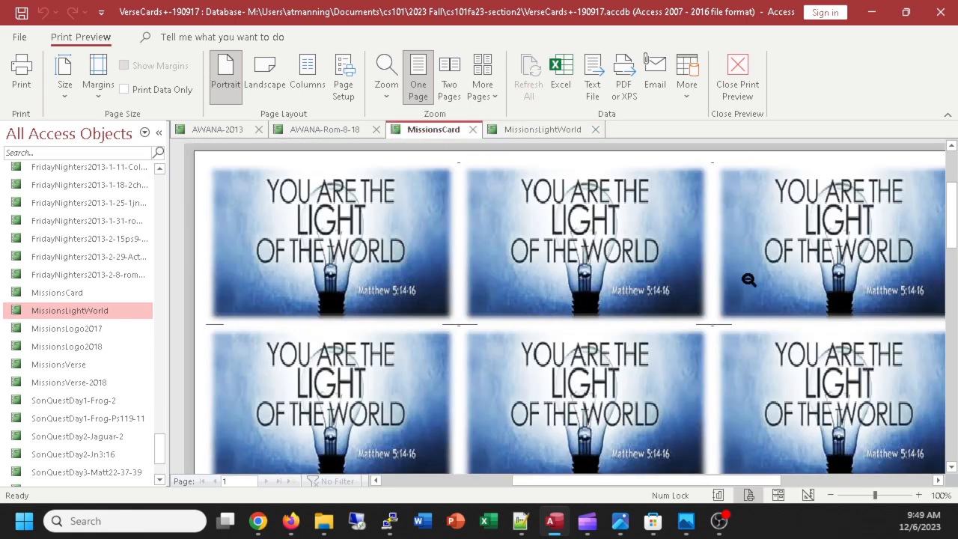
{"action": "left_click", "coordinate": [524, 130]}
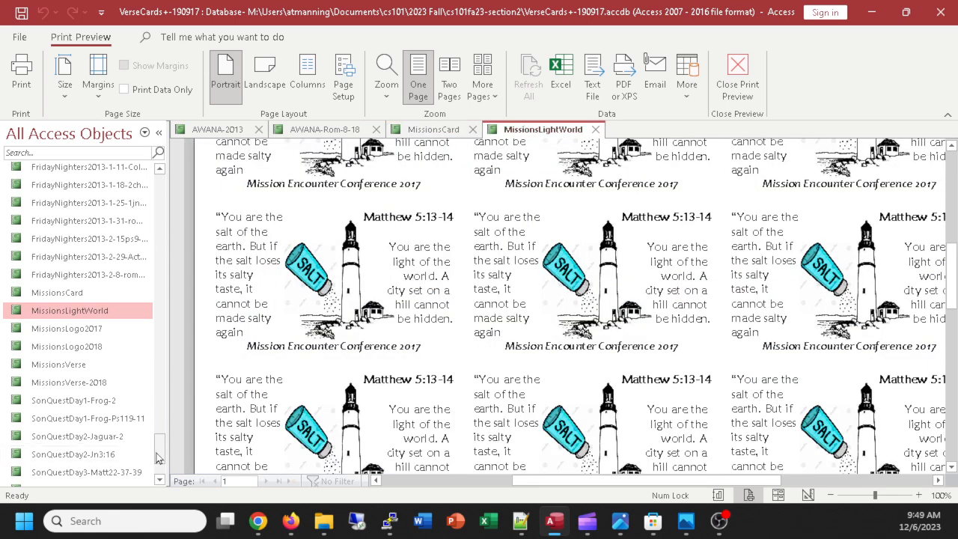
{"action": "left_click_drag", "start_coordinate": [163, 458], "coordinate": [167, 183]}
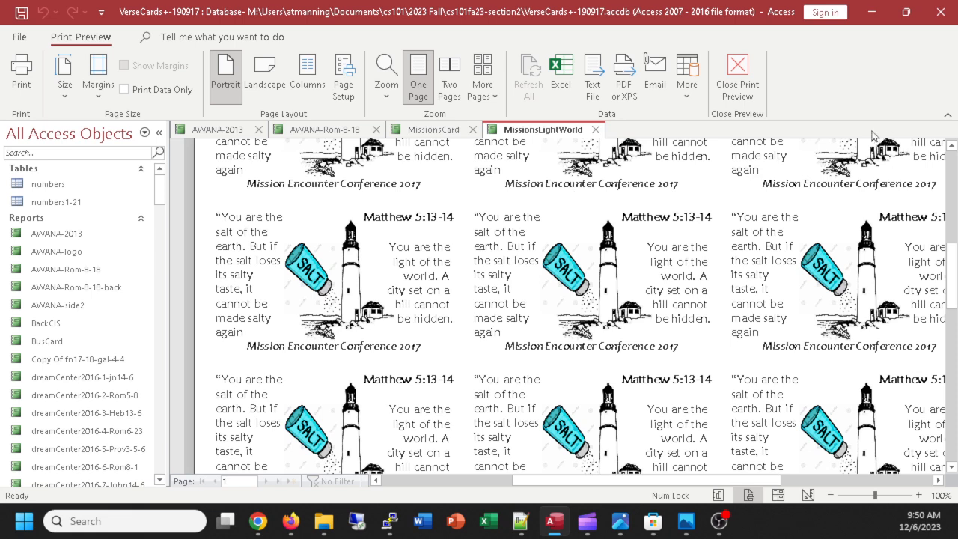
Close the print preview and exit the database, saving the design changes to the AWANA-2013 report
{"action": "left_click", "coordinate": [740, 69]}
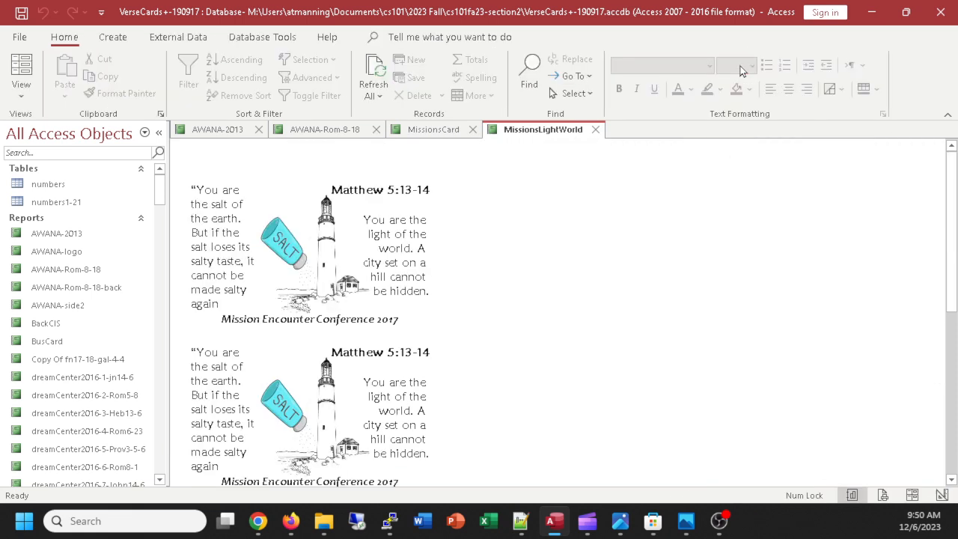
{"action": "left_click", "coordinate": [938, 15]}
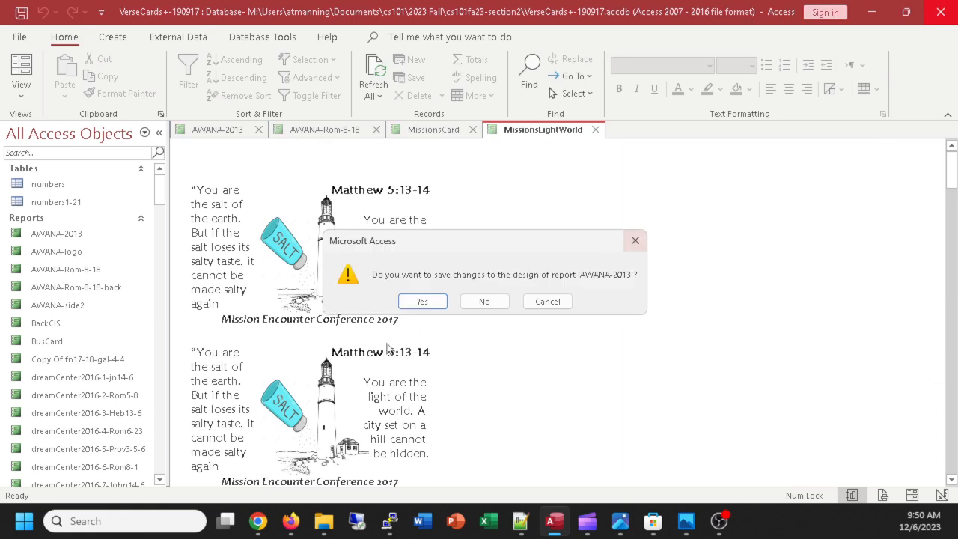
{"action": "left_click", "coordinate": [418, 304]}
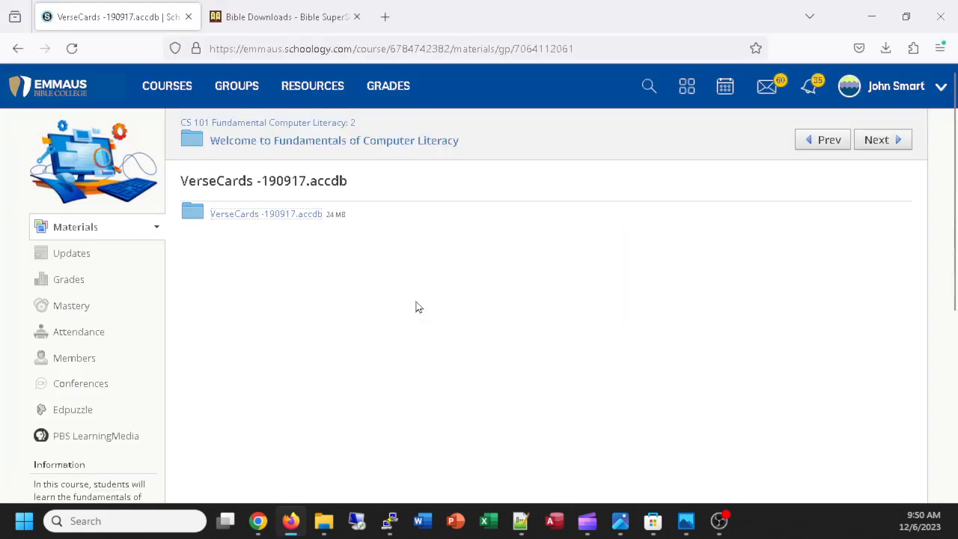
{"action": "left_click", "coordinate": [260, 216]}
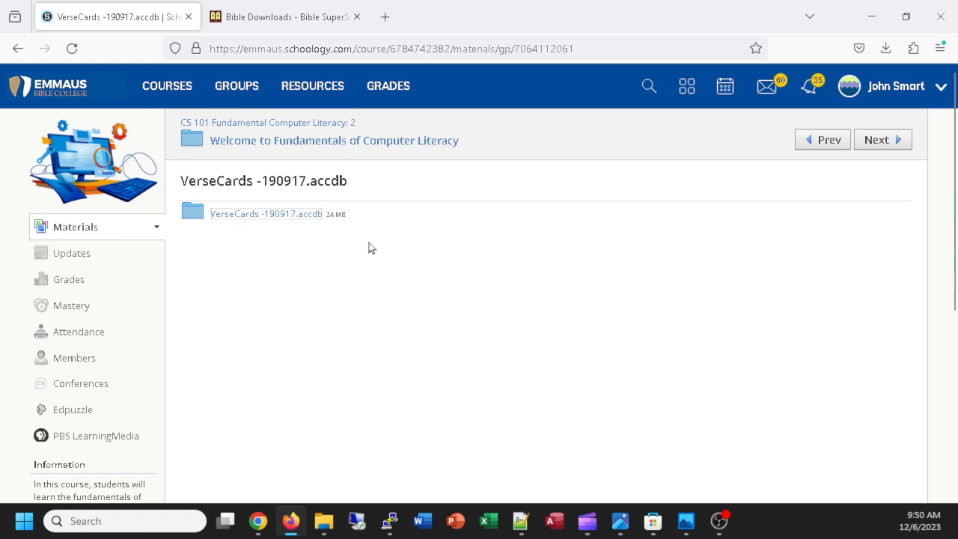
Search the web for "chatgpt" in a new browser tab and open the ChatGPT site from the results
{"action": "left_click", "coordinate": [386, 17]}
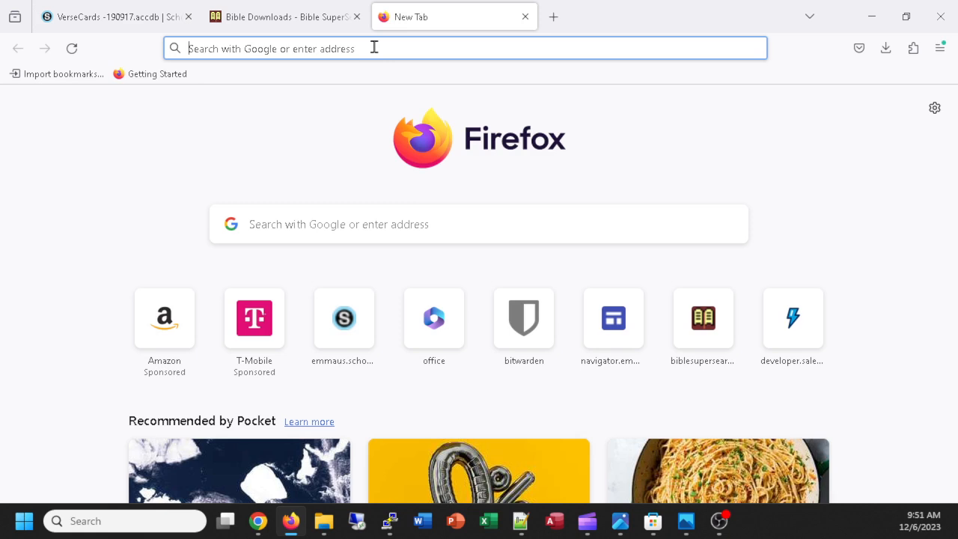
{"action": "type", "text": "chat"}
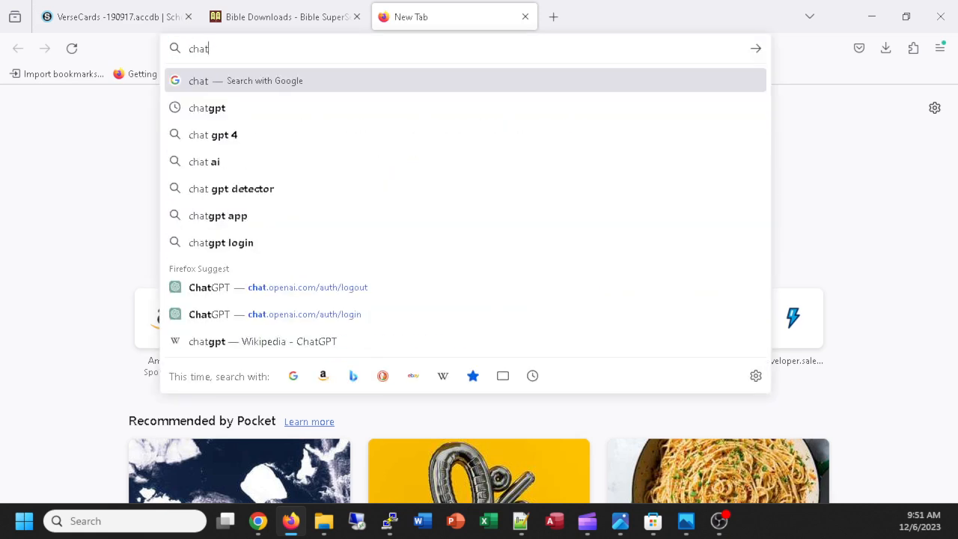
{"action": "type", "text": "gpt"}
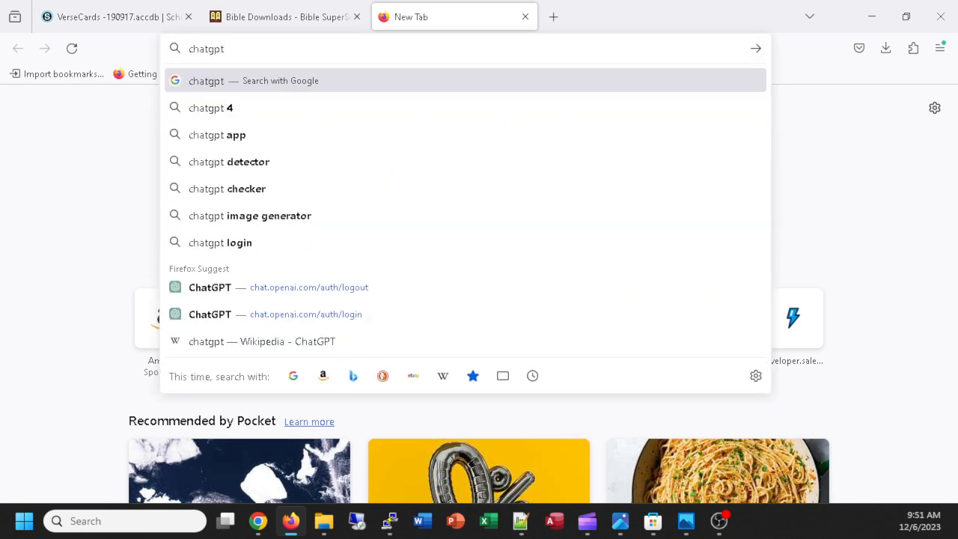
{"action": "key", "text": "Return"}
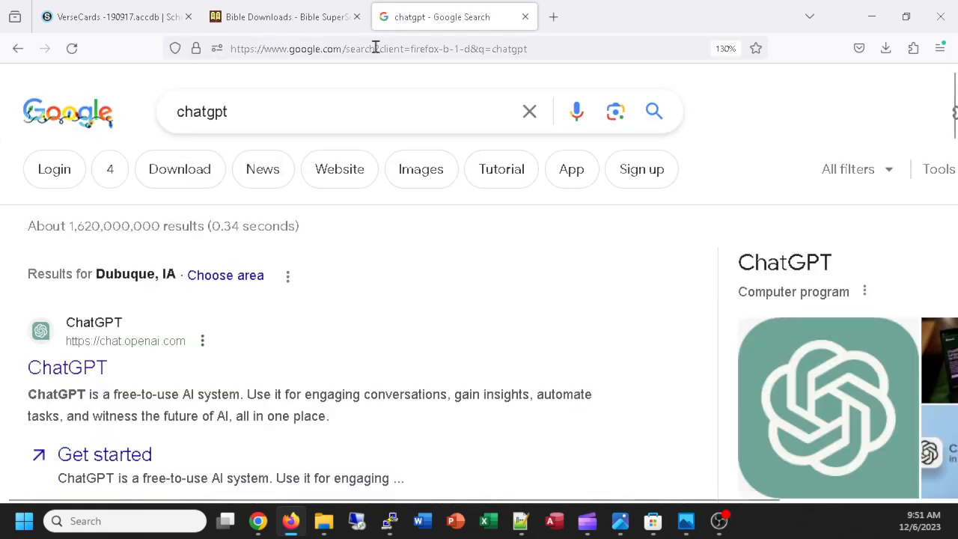
{"action": "left_click", "coordinate": [89, 368]}
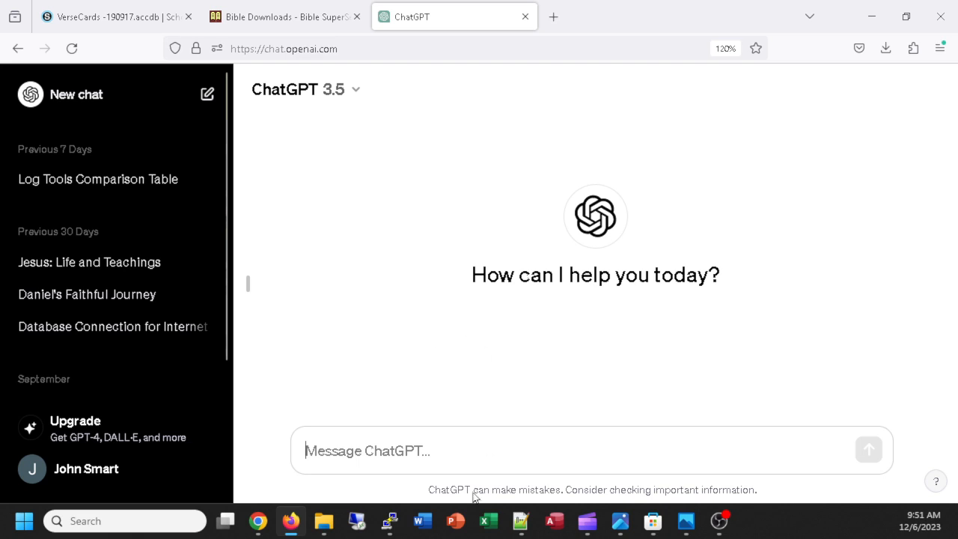
Ask ChatGPT about "mailing labels access database" and read its answer back up to the beginning
{"action": "type", "text": "mail"}
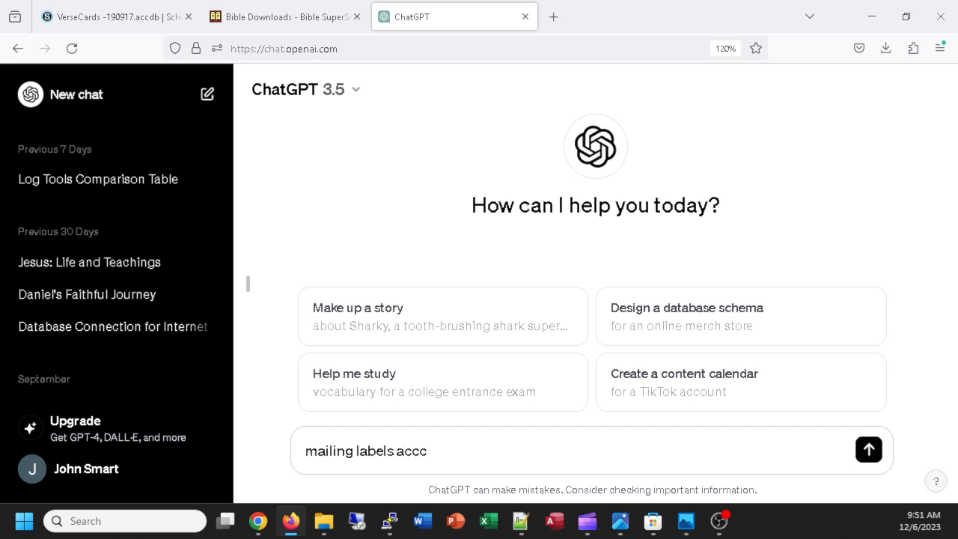
{"action": "type", "text": "ing labels access datab"}
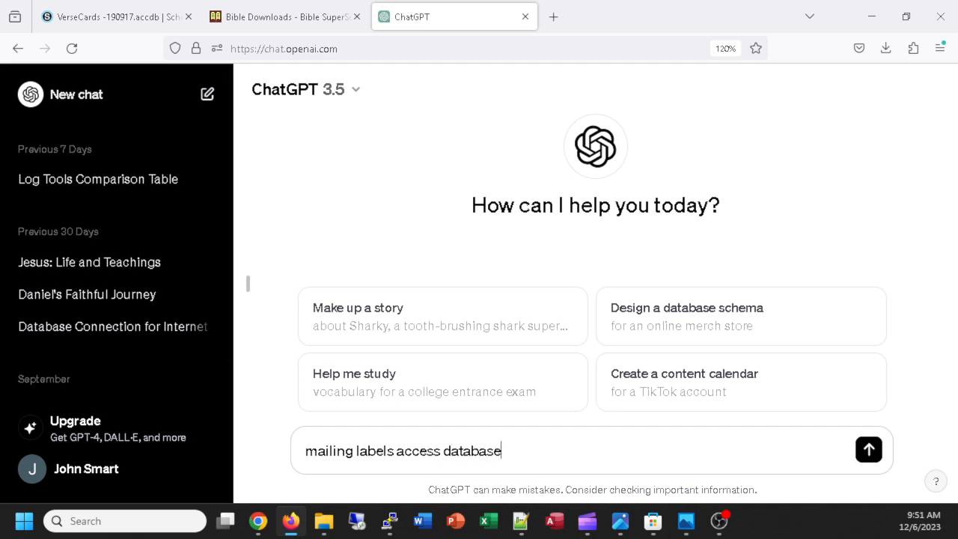
{"action": "type", "text": "ase"}
{"action": "key", "text": "Return"}
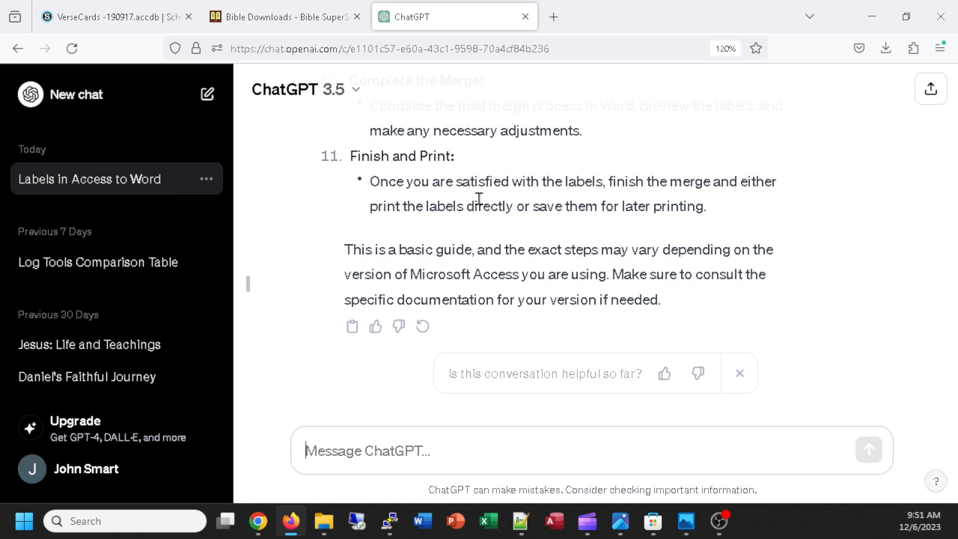
{"action": "scroll", "coordinate": [669, 284], "scroll_direction": "up", "scroll_amount": 3}
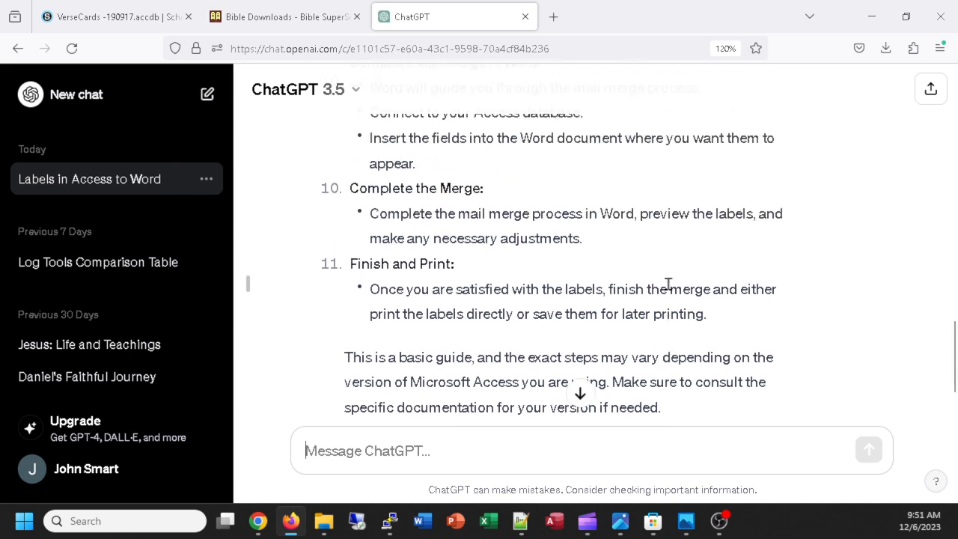
{"action": "scroll", "coordinate": [668, 284], "scroll_direction": "up", "scroll_amount": 6}
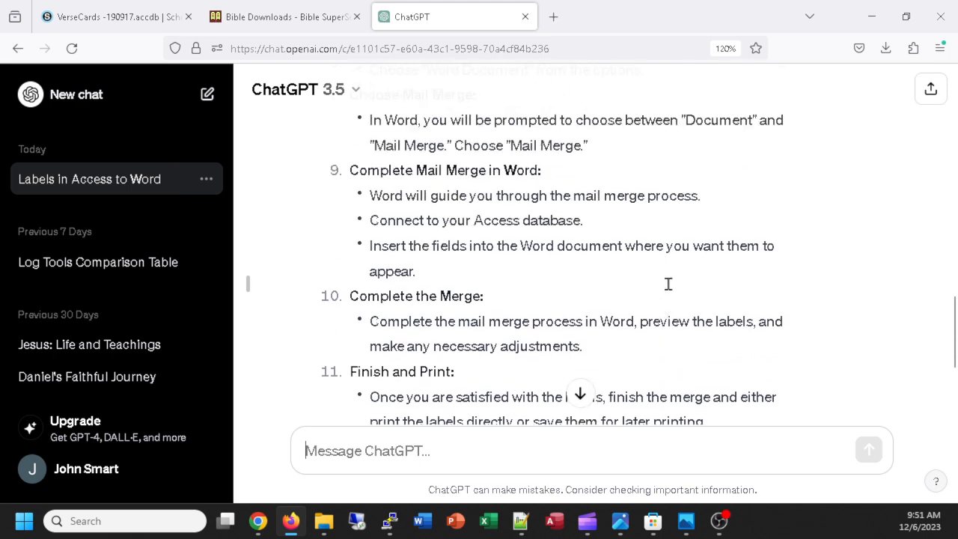
{"action": "scroll", "coordinate": [670, 288], "scroll_direction": "up", "scroll_amount": 6}
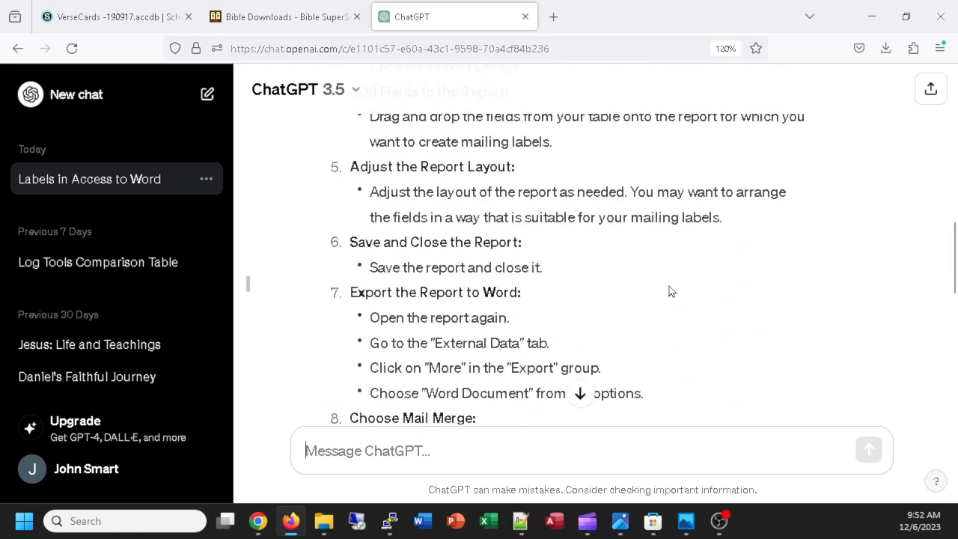
{"action": "scroll", "coordinate": [670, 290], "scroll_direction": "up", "scroll_amount": 16}
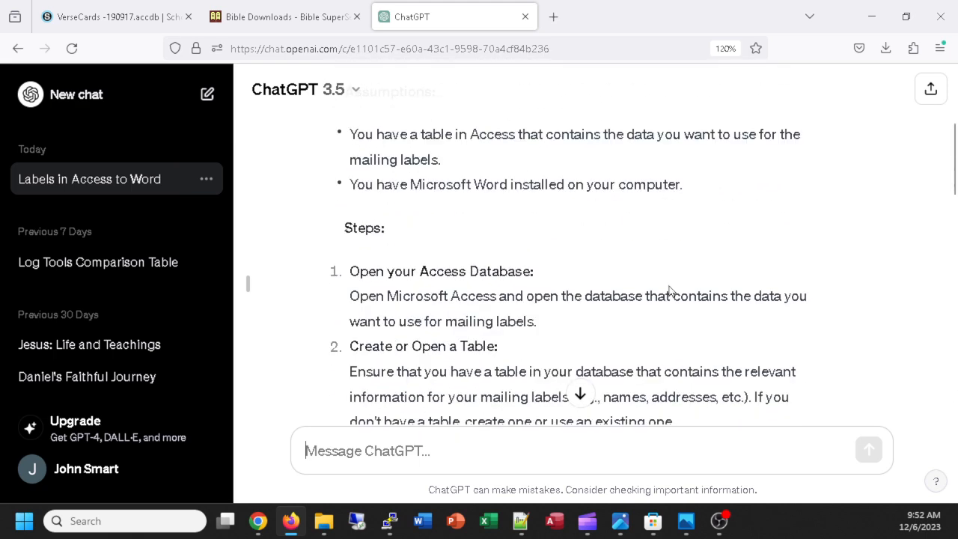
{"action": "scroll", "coordinate": [670, 291], "scroll_direction": "up", "scroll_amount": 1}
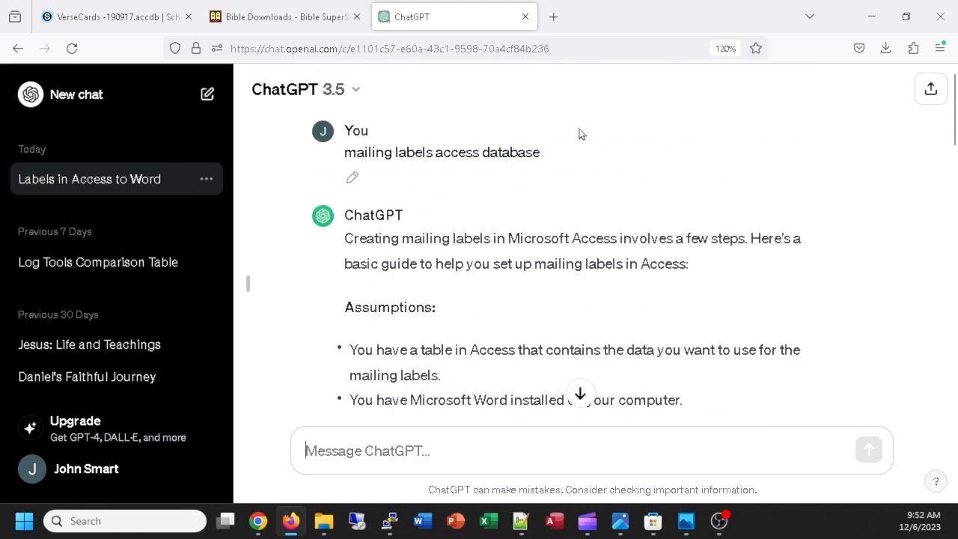
Search the web for "access database mailing label" in another new browser tab
{"action": "left_click", "coordinate": [554, 16]}
{"action": "left_click", "coordinate": [495, 52]}
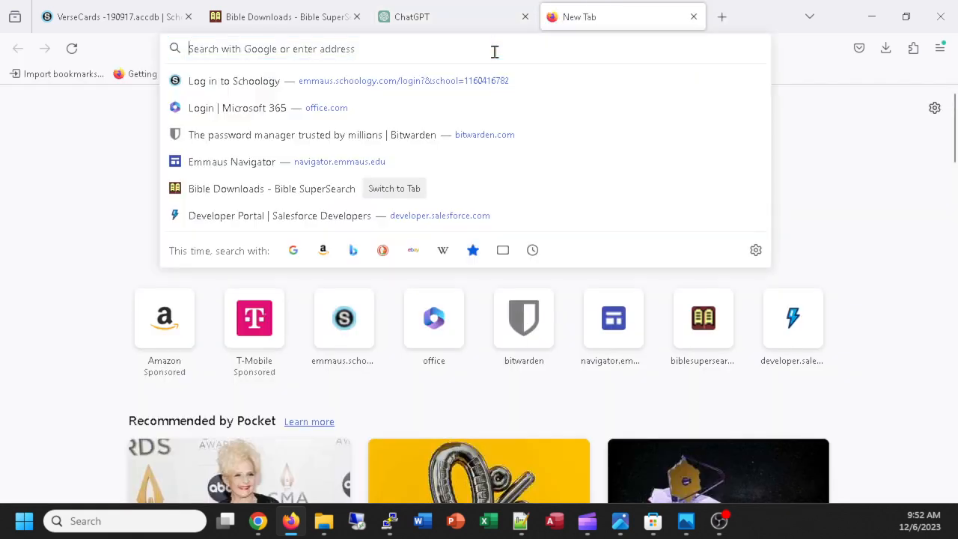
{"action": "type", "text": "acc"}
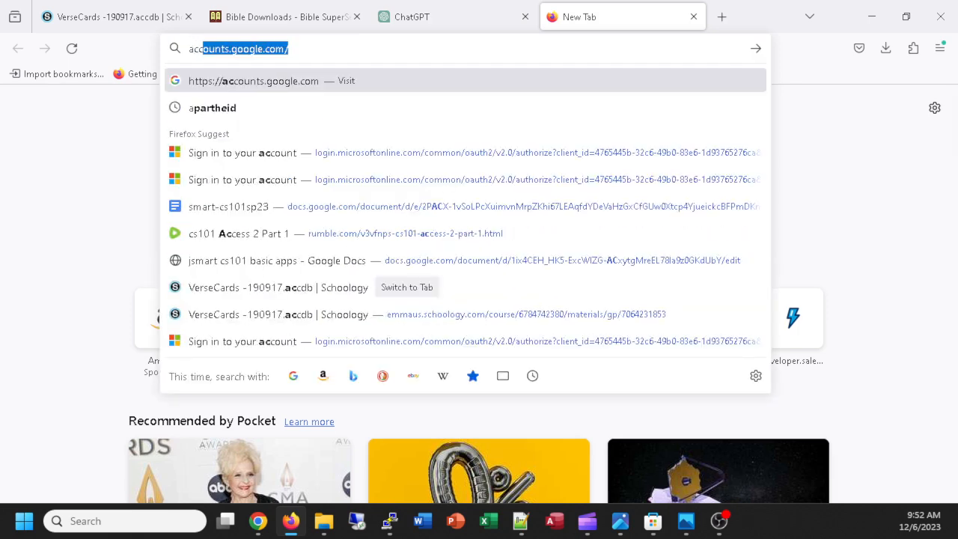
{"action": "type", "text": "ess database "}
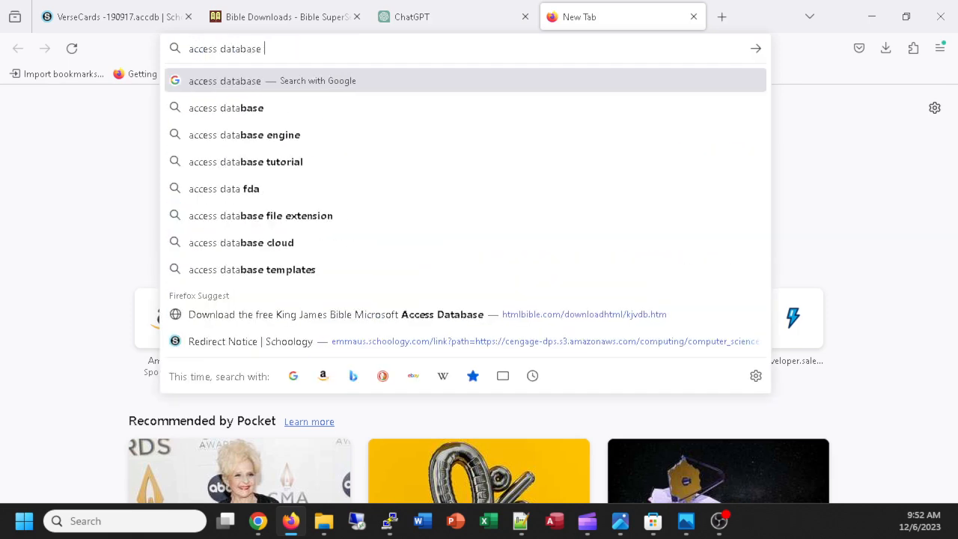
{"action": "type", "text": "mailing"}
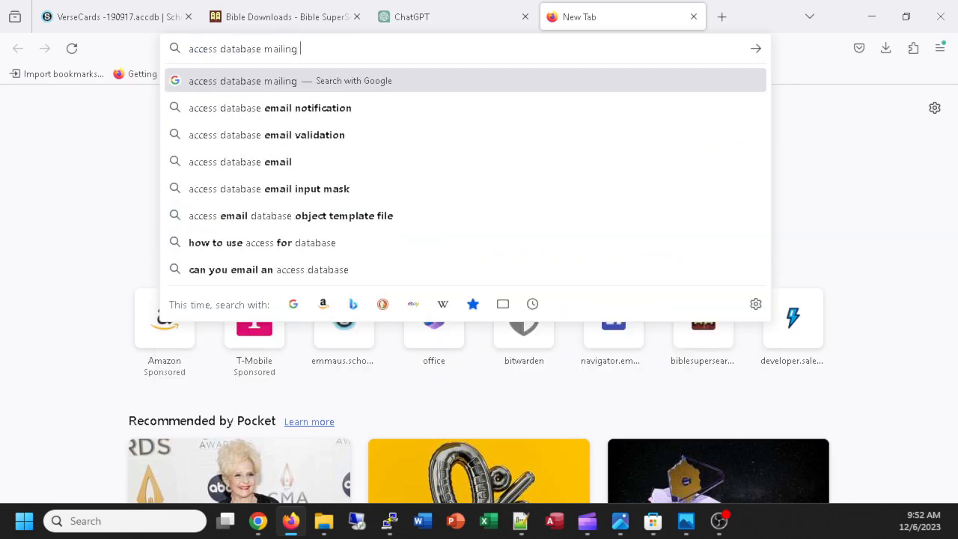
{"action": "type", "text": " label"}
{"action": "key", "text": "Return"}
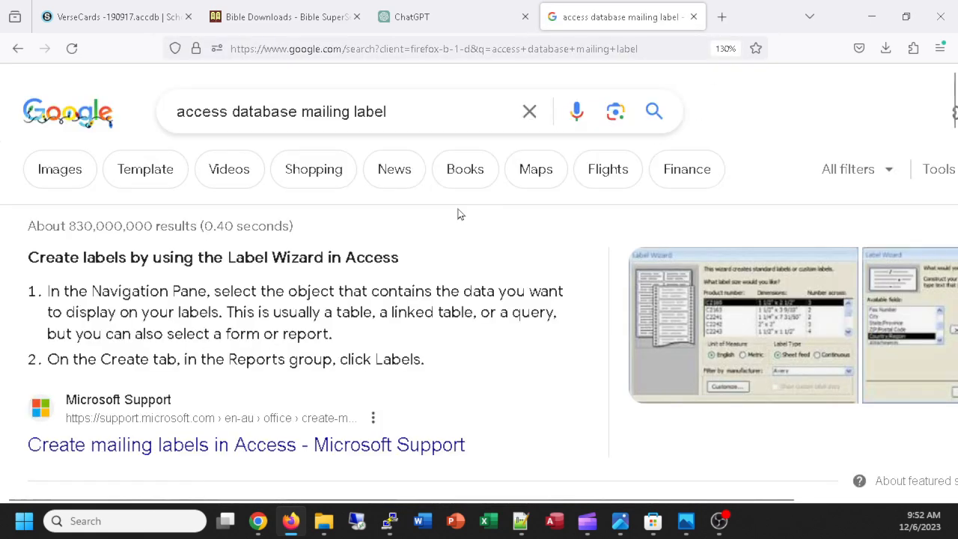
Look through the search results on Access mailing labels, from the Microsoft Support article down to the tutorial videos
{"action": "scroll", "coordinate": [315, 228], "scroll_direction": "down", "scroll_amount": 3}
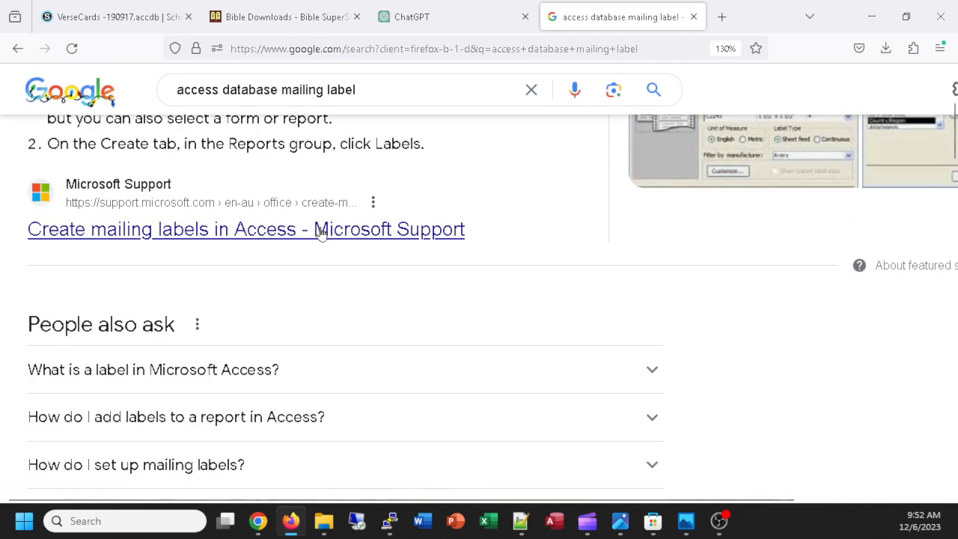
{"action": "scroll", "coordinate": [217, 223], "scroll_direction": "down", "scroll_amount": 2}
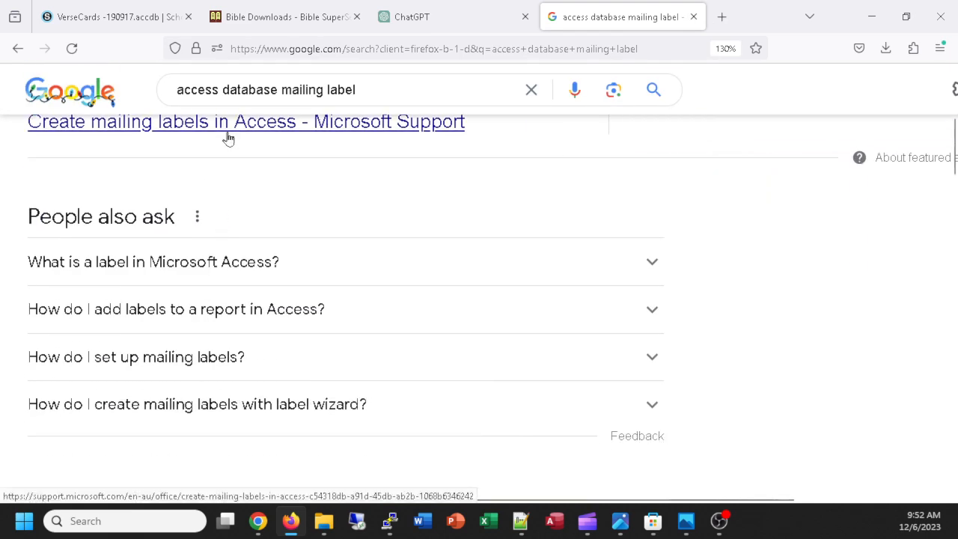
{"action": "scroll", "coordinate": [228, 139], "scroll_direction": "down", "scroll_amount": 6}
{"action": "scroll", "coordinate": [247, 178], "scroll_direction": "down", "scroll_amount": 5}
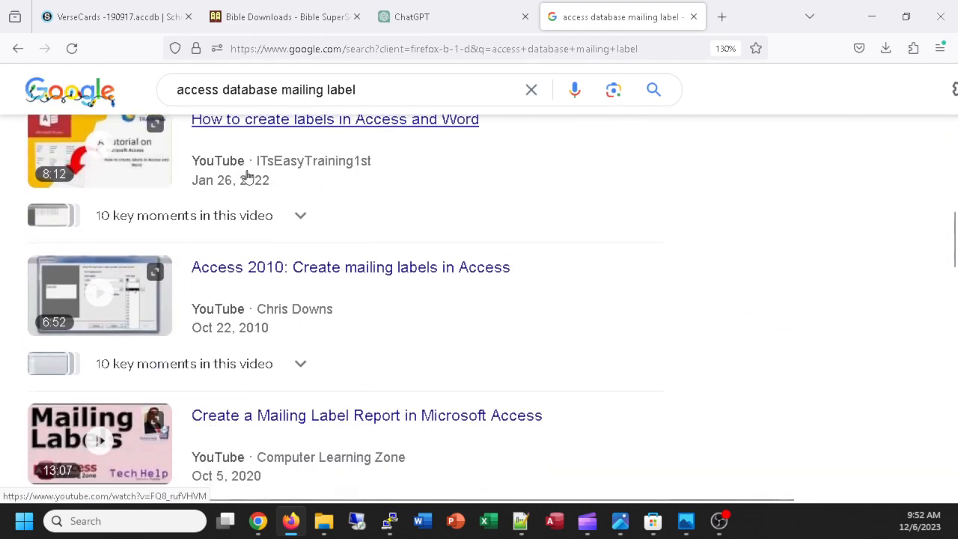
{"action": "scroll", "coordinate": [247, 175], "scroll_direction": "up", "scroll_amount": 7}
{"action": "scroll", "coordinate": [249, 179], "scroll_direction": "up", "scroll_amount": 1}
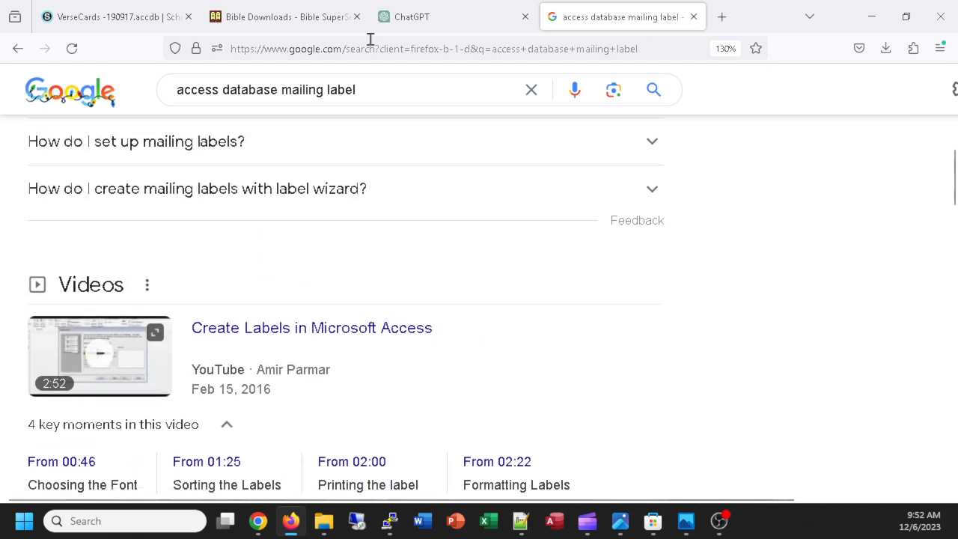
Return to the ChatGPT conversation and review its full guide to creating mailing labels in Access
{"action": "left_click", "coordinate": [423, 20]}
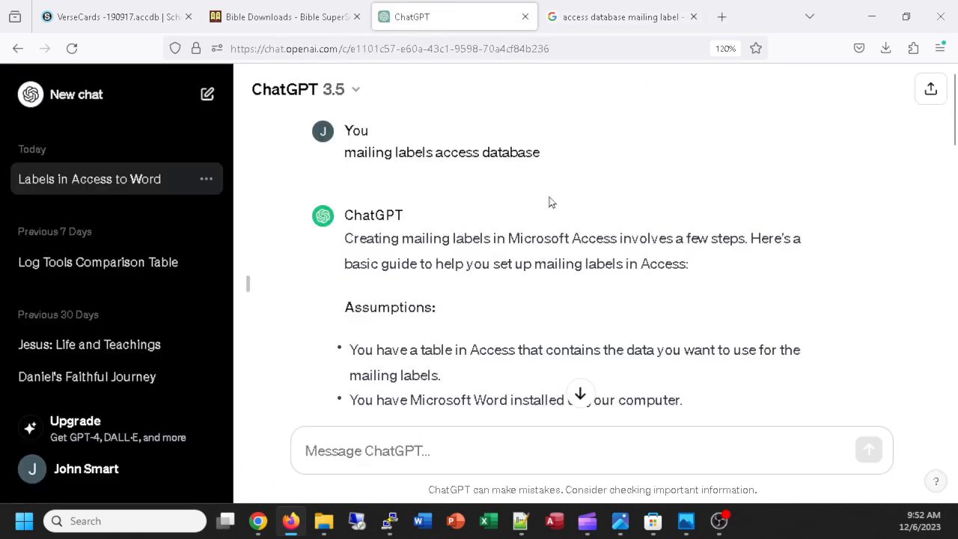
{"action": "scroll", "coordinate": [609, 245], "scroll_direction": "down", "scroll_amount": 4}
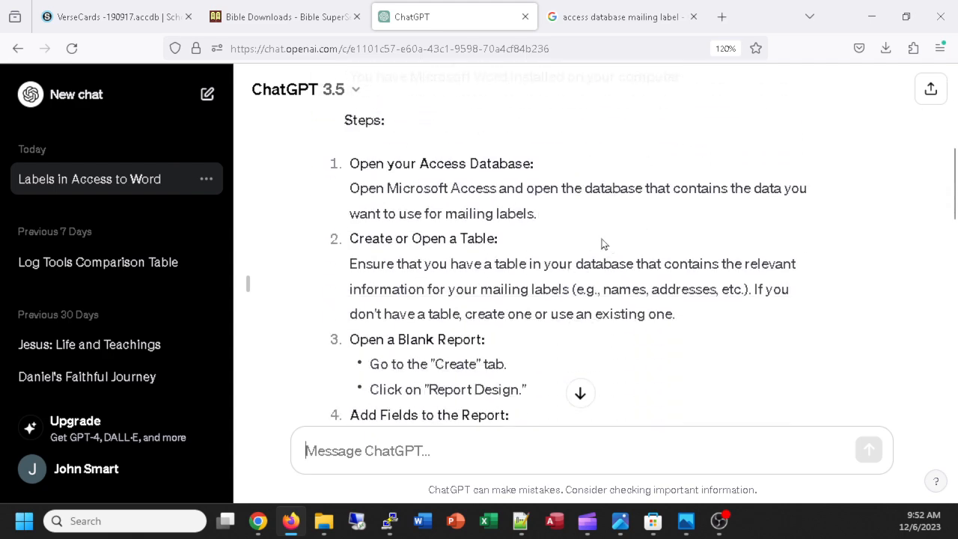
{"action": "scroll", "coordinate": [560, 220], "scroll_direction": "down", "scroll_amount": 5}
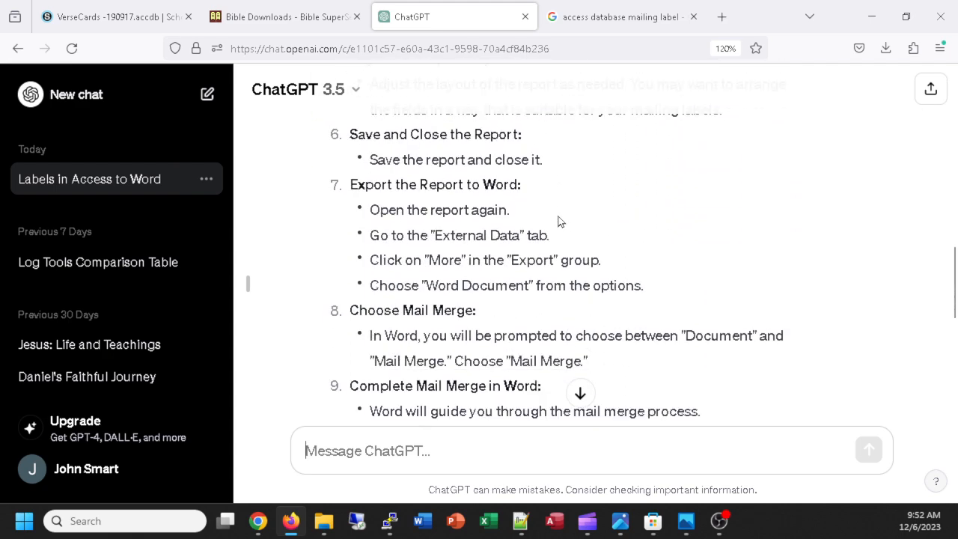
{"action": "scroll", "coordinate": [560, 222], "scroll_direction": "down", "scroll_amount": 4}
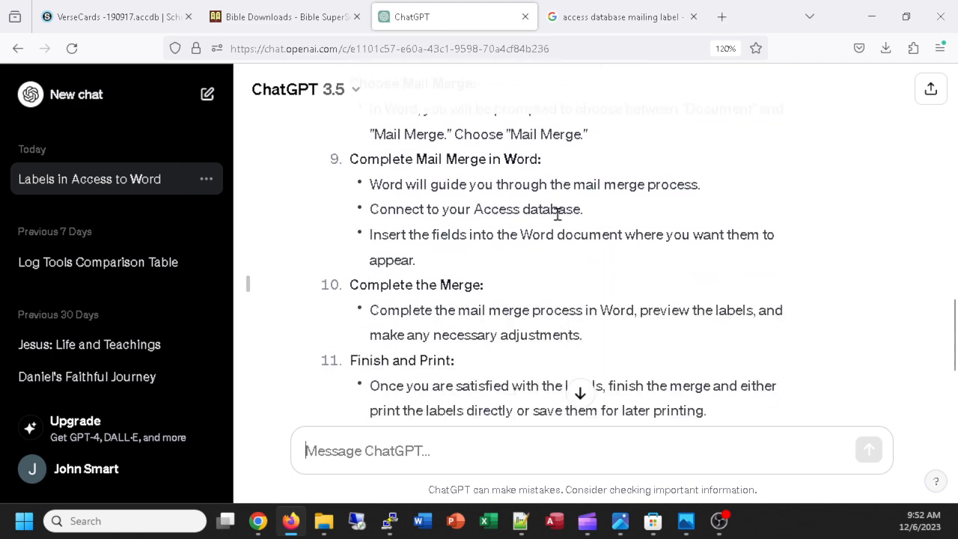
{"action": "scroll", "coordinate": [556, 221], "scroll_direction": "down", "scroll_amount": 2}
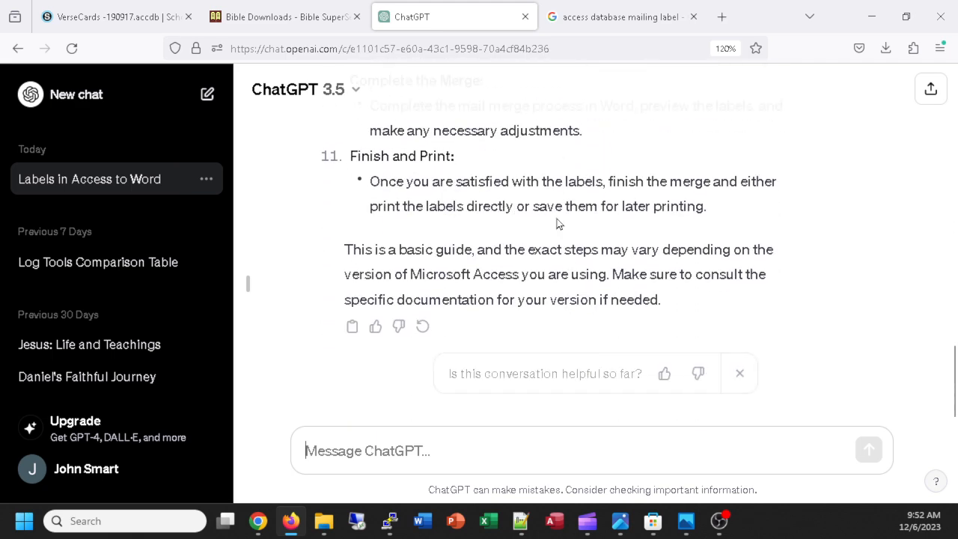
{"action": "scroll", "coordinate": [555, 216], "scroll_direction": "up", "scroll_amount": 4}
{"action": "scroll", "coordinate": [555, 219], "scroll_direction": "up", "scroll_amount": 7}
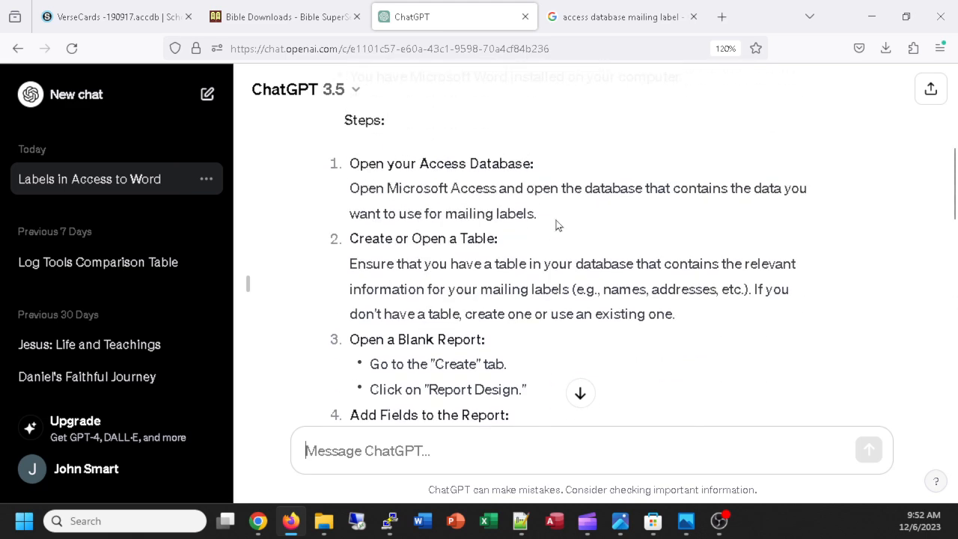
{"action": "scroll", "coordinate": [556, 224], "scroll_direction": "up", "scroll_amount": 3}
{"action": "scroll", "coordinate": [556, 224], "scroll_direction": "up", "scroll_amount": 2}
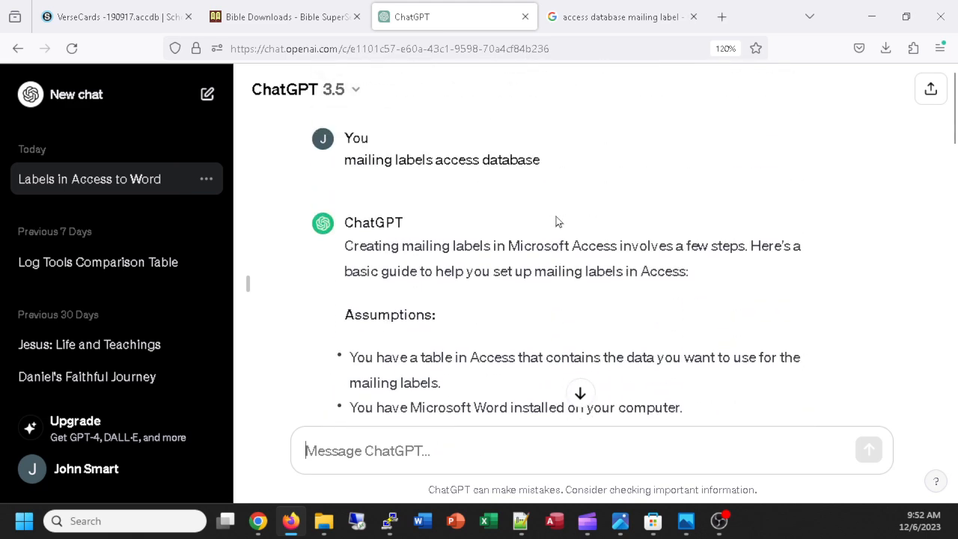
{"action": "scroll", "coordinate": [555, 216], "scroll_direction": "down", "scroll_amount": 9}
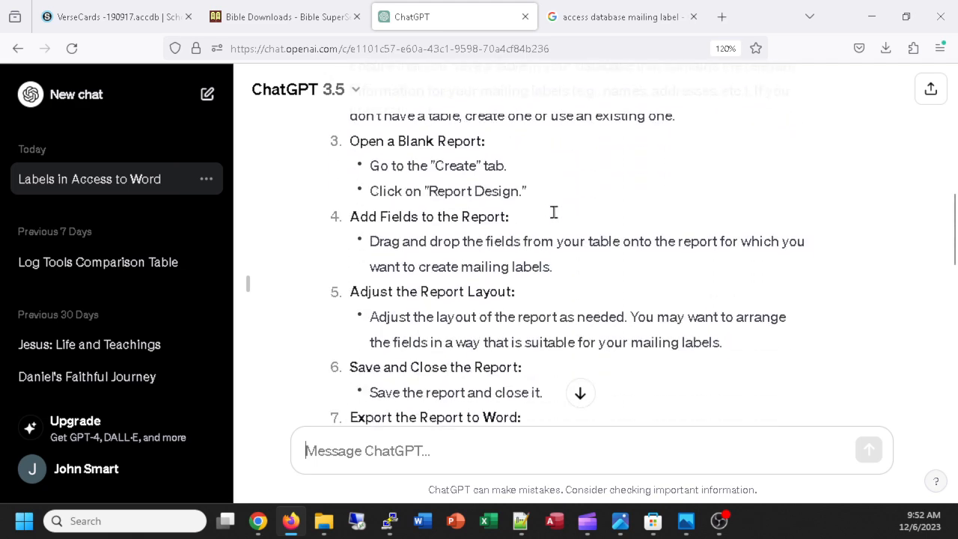
{"action": "scroll", "coordinate": [556, 218], "scroll_direction": "down", "scroll_amount": 6}
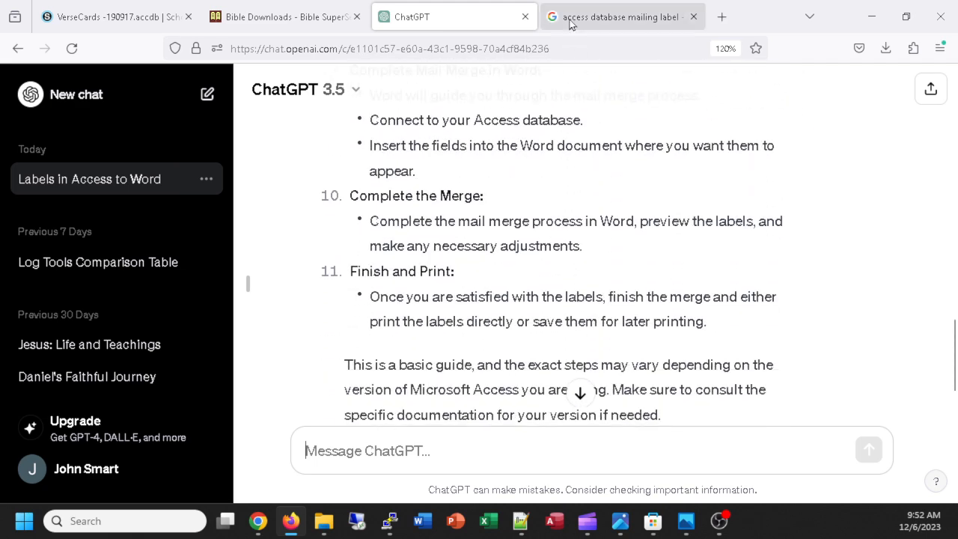
Go back to the Google results and examine the video tutorials on creating labels in Access
{"action": "left_click", "coordinate": [572, 21]}
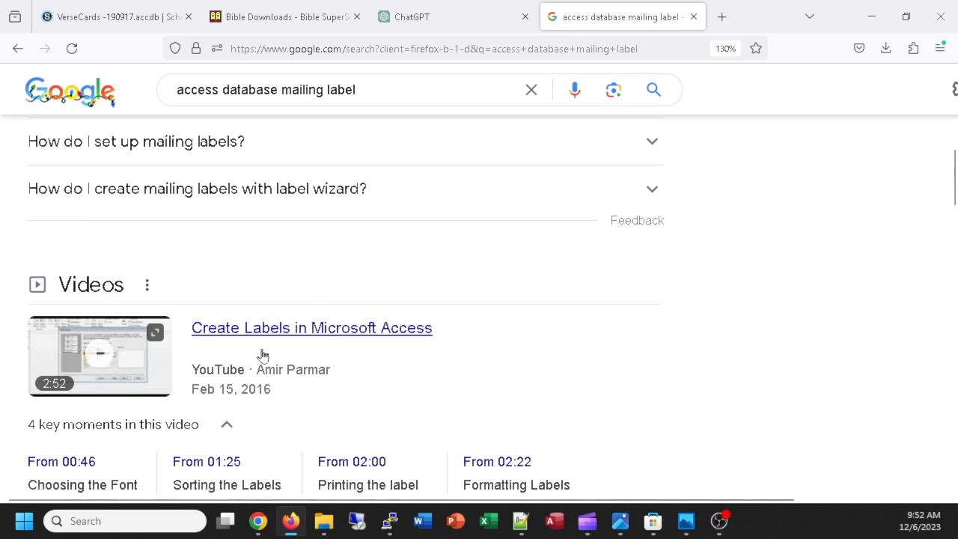
{"action": "scroll", "coordinate": [434, 341], "scroll_direction": "down", "scroll_amount": 5}
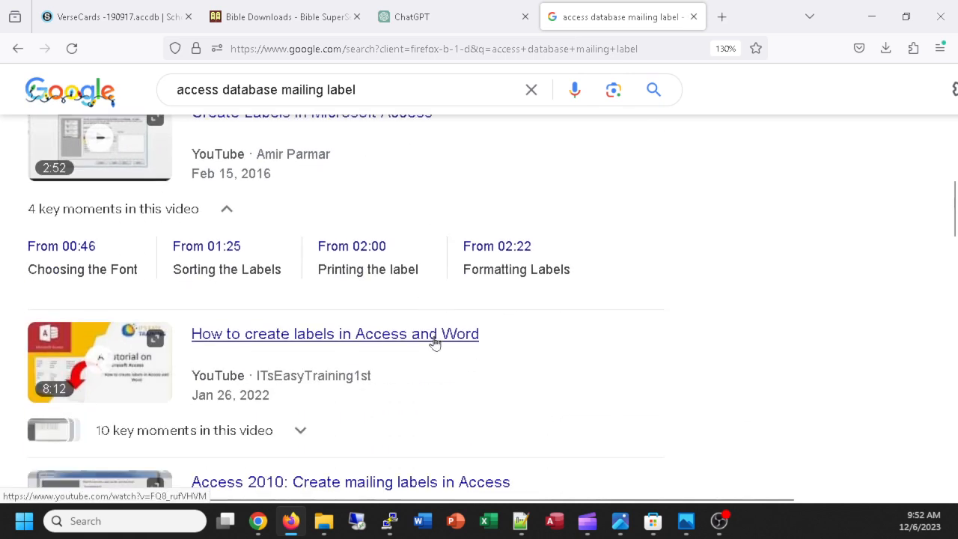
{"action": "scroll", "coordinate": [434, 342], "scroll_direction": "down", "scroll_amount": 5}
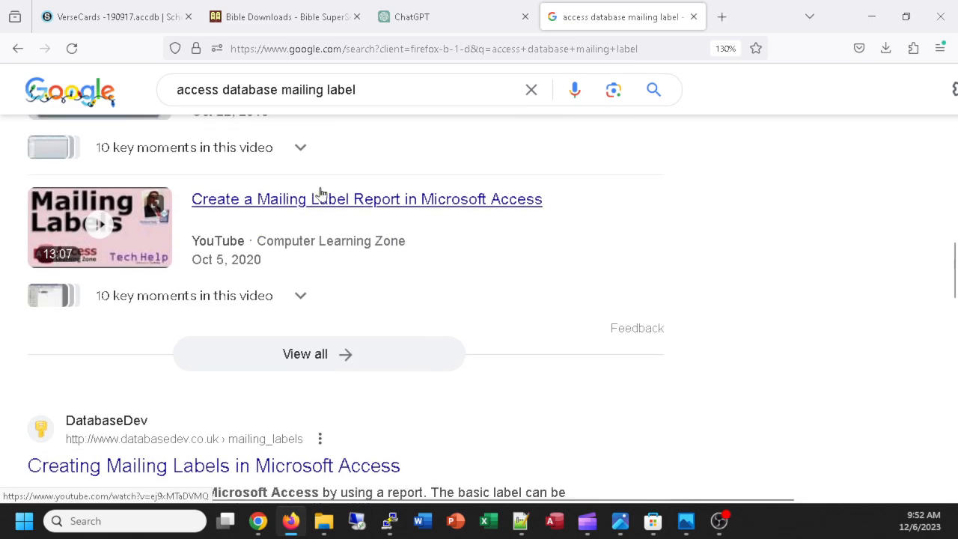
{"action": "scroll", "coordinate": [321, 212], "scroll_direction": "up", "scroll_amount": 7}
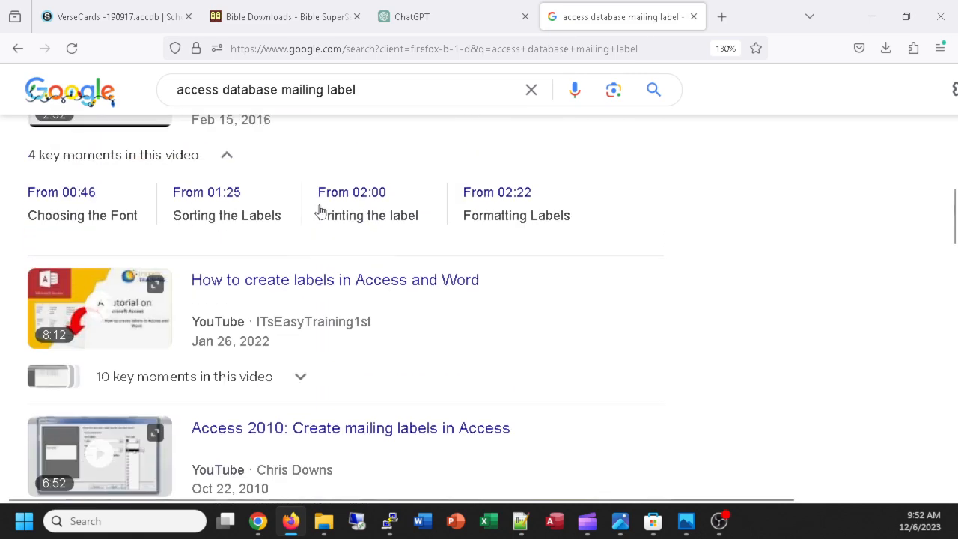
Reread ChatGPT's mailing label answer from the assumptions through the report, Word export and mail merge steps
{"action": "left_click", "coordinate": [444, 18]}
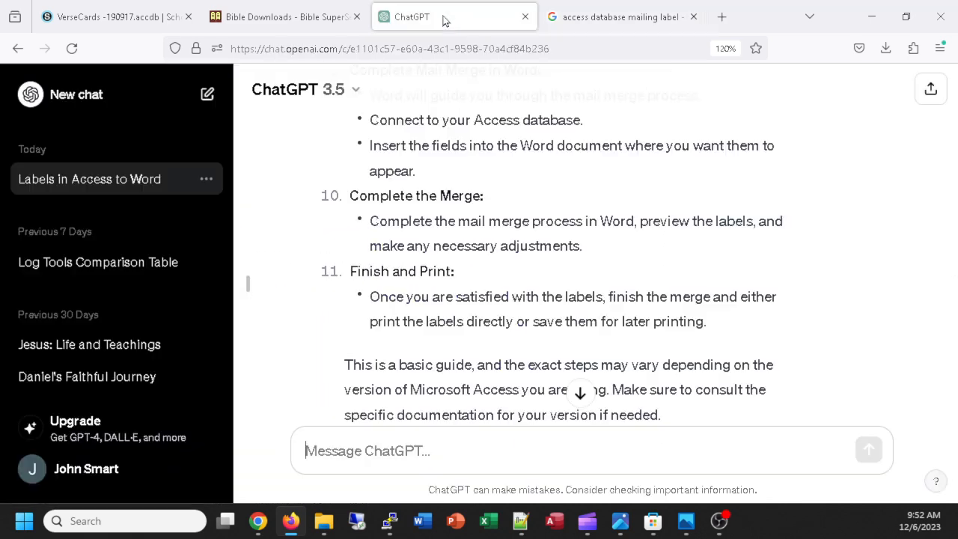
{"action": "scroll", "coordinate": [622, 224], "scroll_direction": "up", "scroll_amount": 3}
{"action": "scroll", "coordinate": [621, 225], "scroll_direction": "up", "scroll_amount": 15}
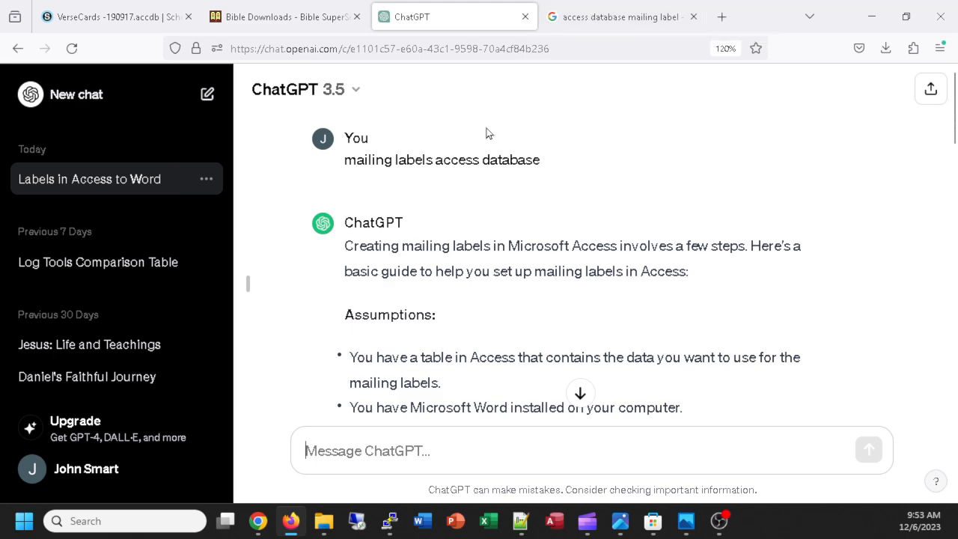
{"action": "scroll", "coordinate": [502, 238], "scroll_direction": "down", "scroll_amount": 4}
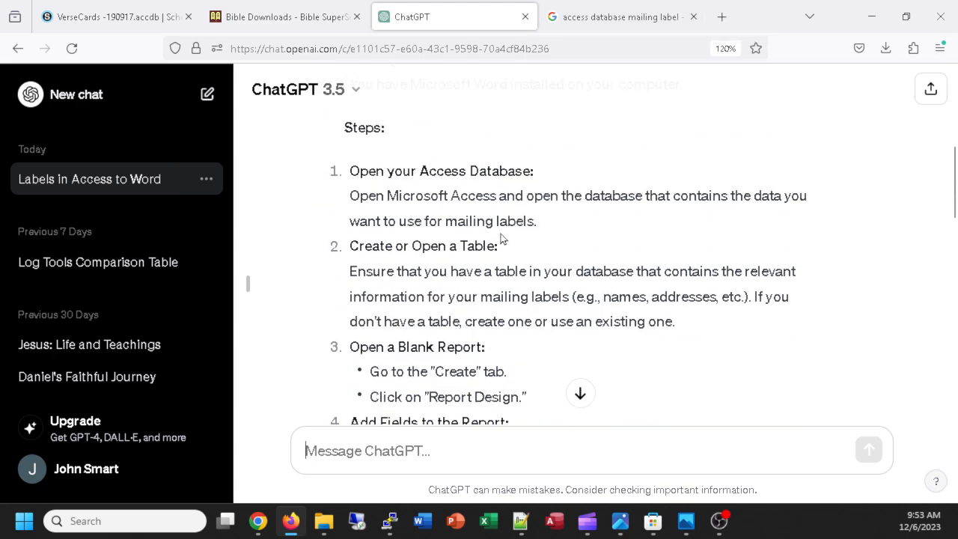
{"action": "scroll", "coordinate": [502, 240], "scroll_direction": "down", "scroll_amount": 10}
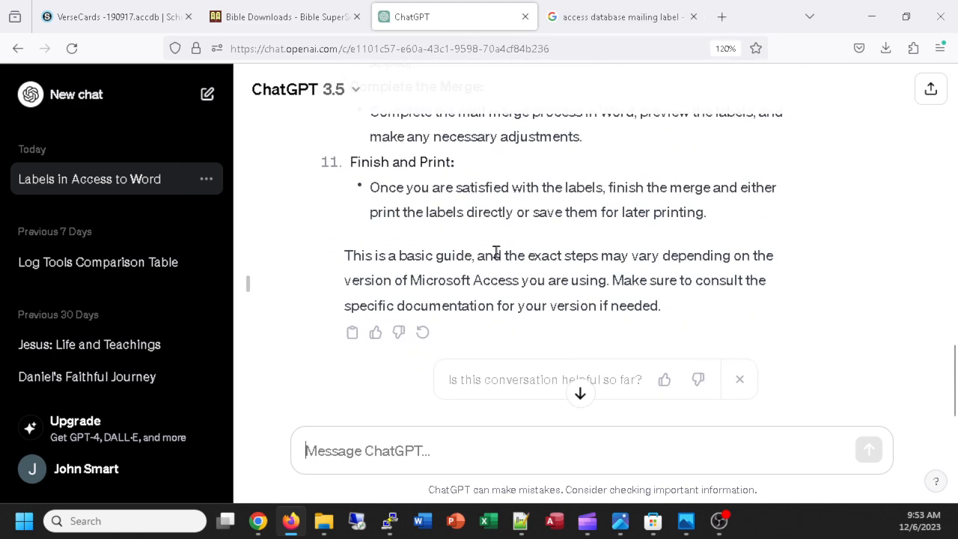
{"action": "scroll", "coordinate": [496, 252], "scroll_direction": "up", "scroll_amount": 5}
{"action": "scroll", "coordinate": [496, 252], "scroll_direction": "up", "scroll_amount": 10}
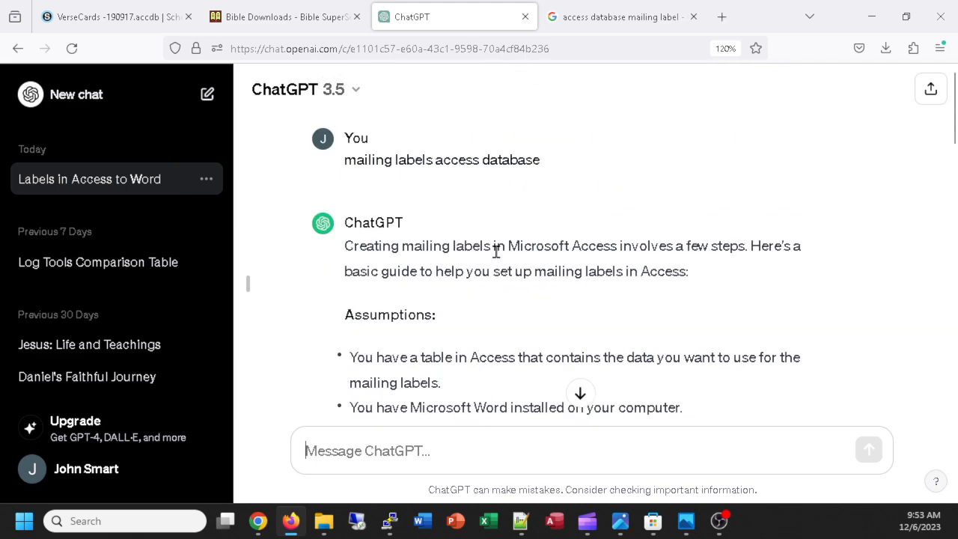
{"action": "scroll", "coordinate": [496, 252], "scroll_direction": "down", "scroll_amount": 3}
{"action": "scroll", "coordinate": [498, 262], "scroll_direction": "down", "scroll_amount": 3}
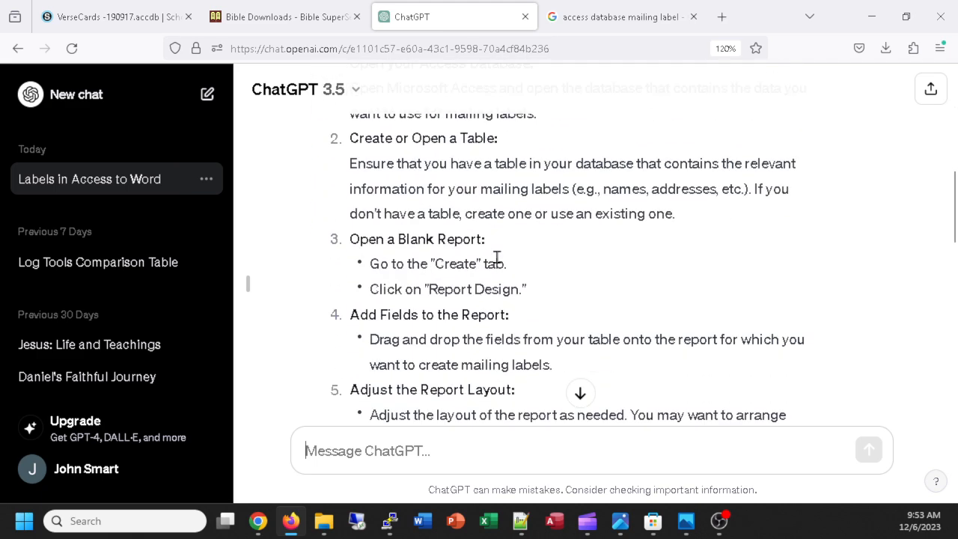
{"action": "scroll", "coordinate": [554, 287], "scroll_direction": "down", "scroll_amount": 2}
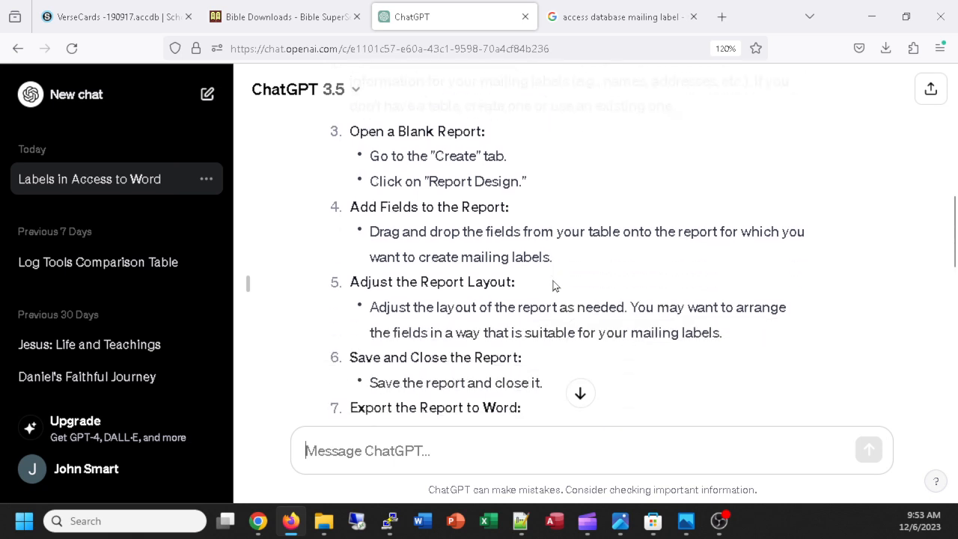
{"action": "scroll", "coordinate": [555, 302], "scroll_direction": "down", "scroll_amount": 3}
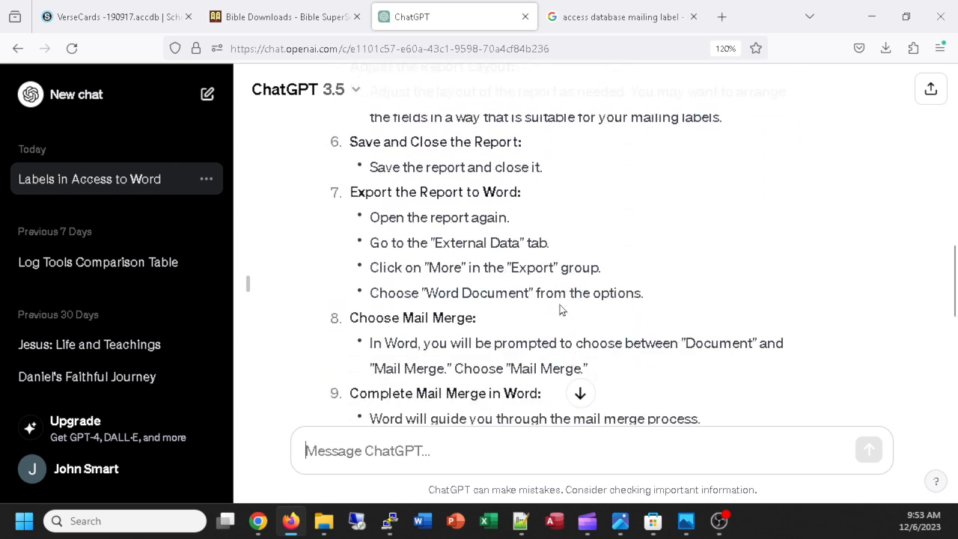
{"action": "scroll", "coordinate": [560, 310], "scroll_direction": "down", "scroll_amount": 3}
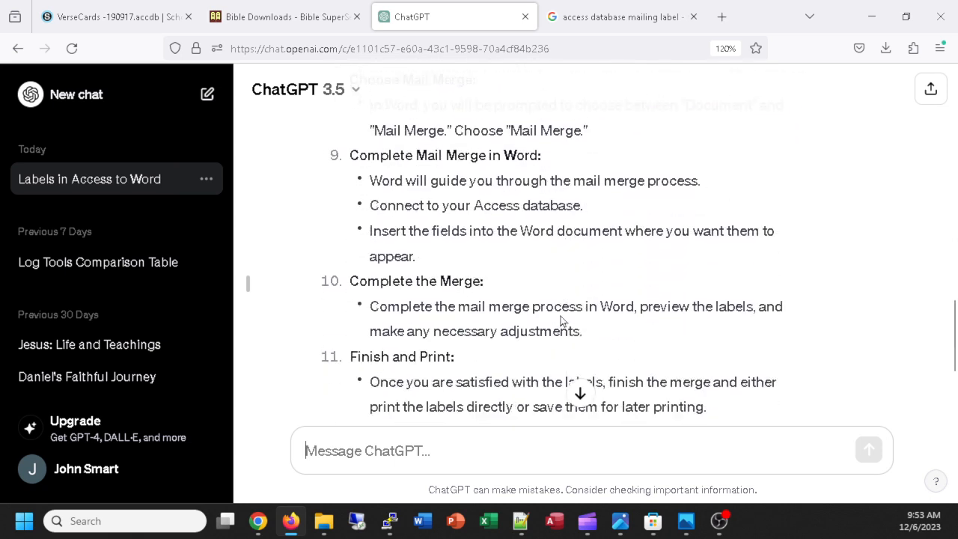
{"action": "scroll", "coordinate": [560, 318], "scroll_direction": "down", "scroll_amount": 3}
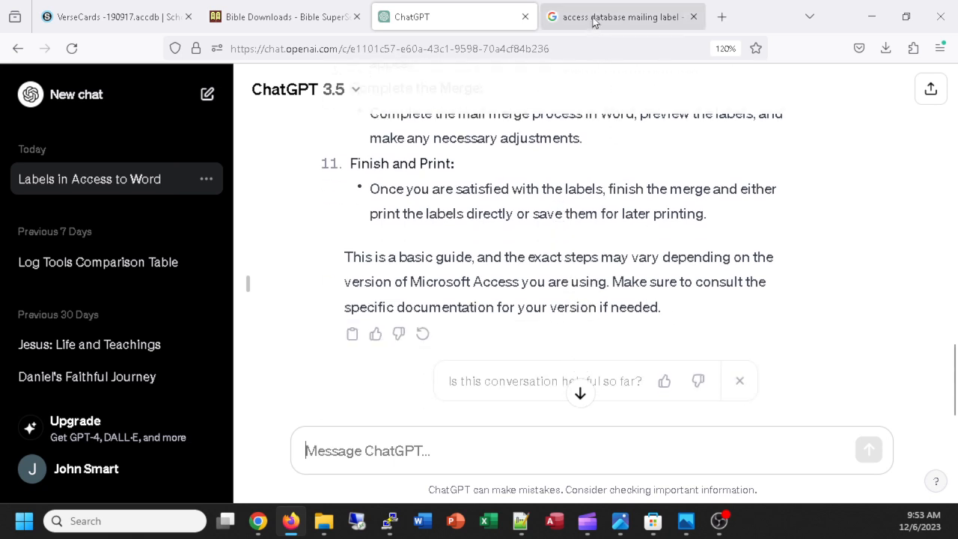
Close the ChatGPT and Google search tabs and return to the VerseCards -190917.accdb course page
{"action": "left_click", "coordinate": [525, 16]}
{"action": "left_click", "coordinate": [525, 17]}
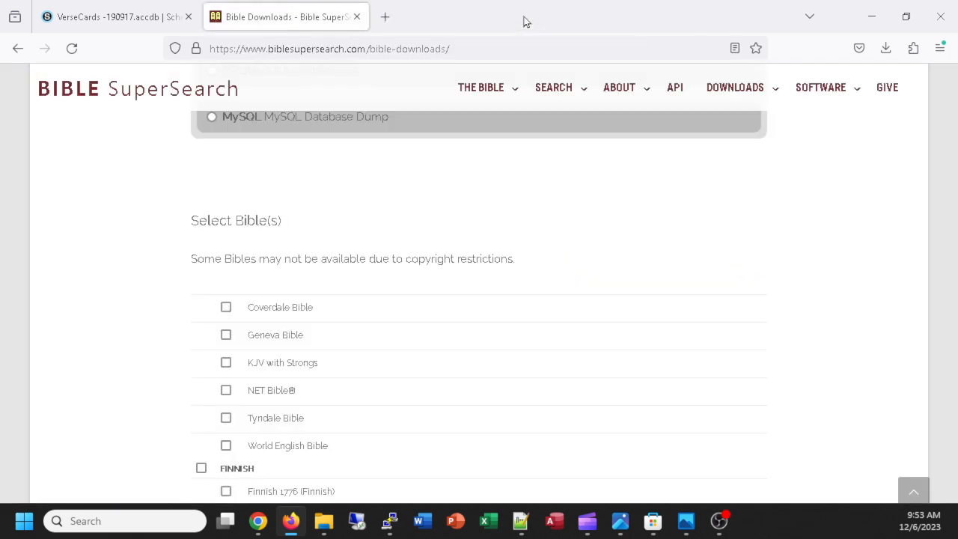
{"action": "left_click", "coordinate": [101, 20]}
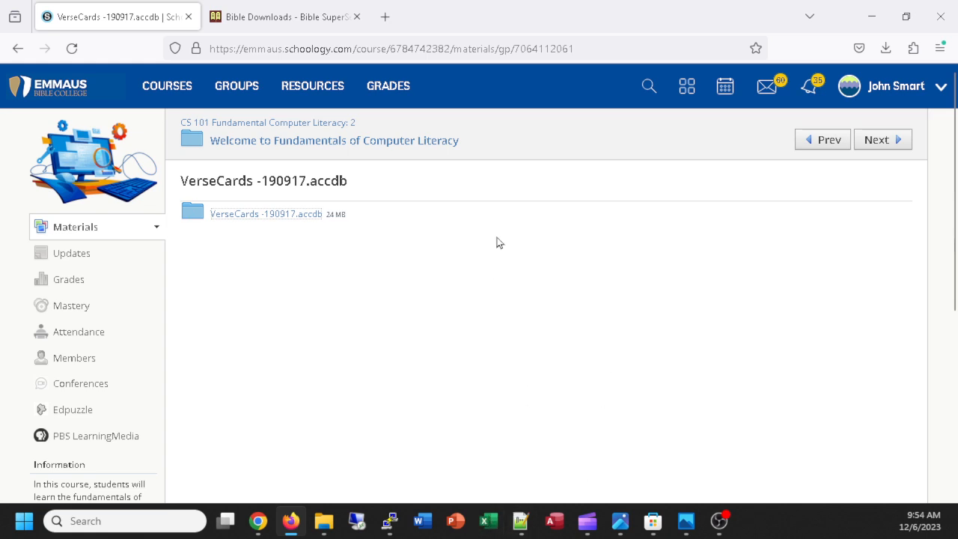
Switch to Excel and open the full gallery of templates for new workbooks
{"action": "left_click", "coordinate": [491, 525]}
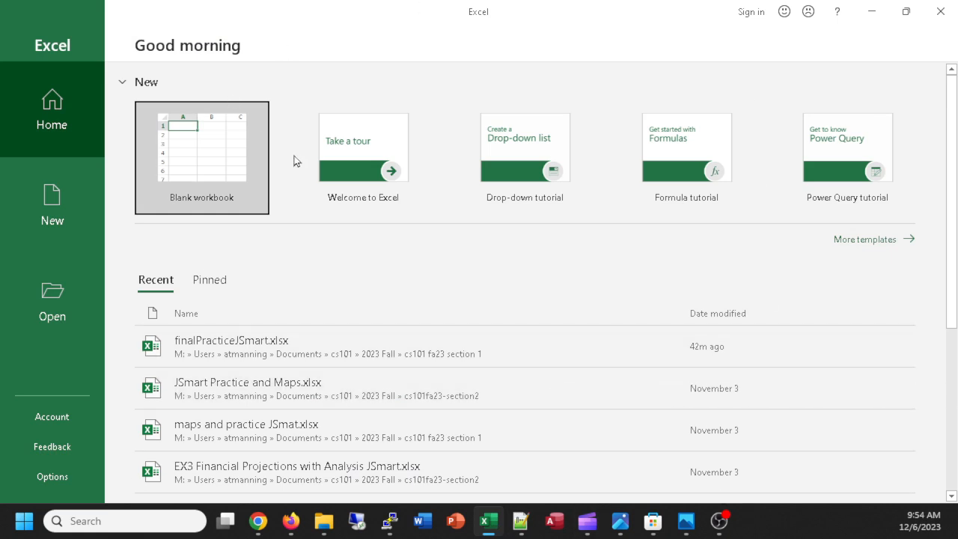
{"action": "left_click", "coordinate": [866, 240]}
{"action": "scroll", "coordinate": [563, 249], "scroll_direction": "down", "scroll_amount": 3}
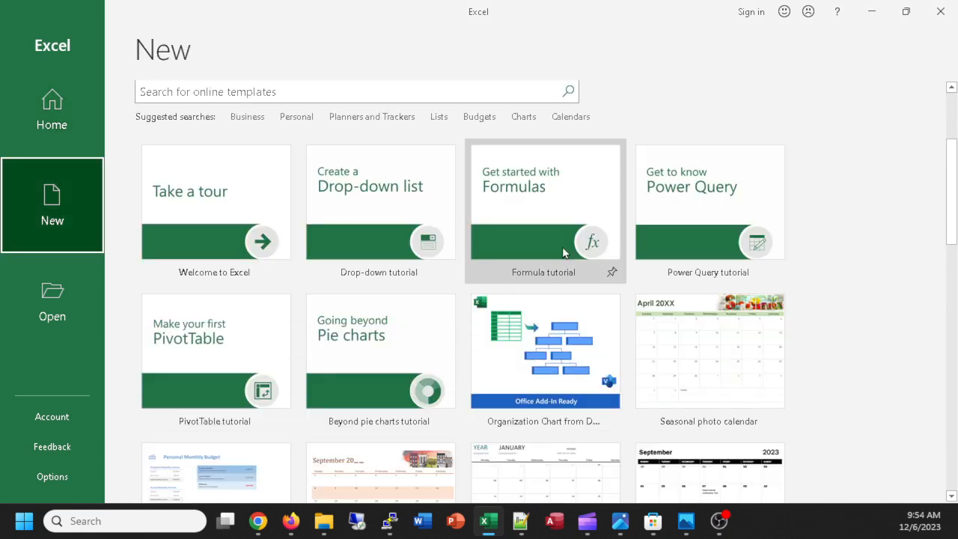
{"action": "scroll", "coordinate": [562, 246], "scroll_direction": "up", "scroll_amount": 3}
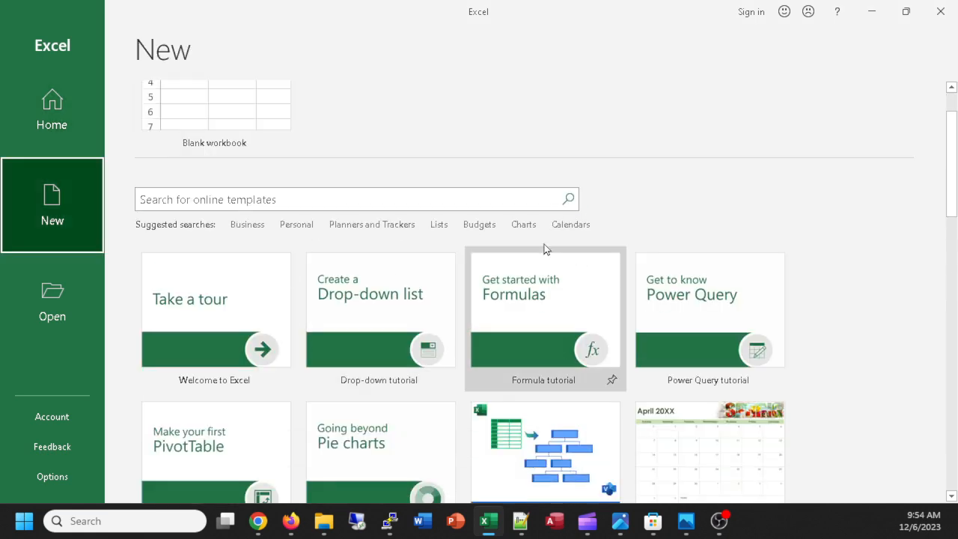
Show the suggested Budgets templates and look through them
{"action": "left_click", "coordinate": [481, 223]}
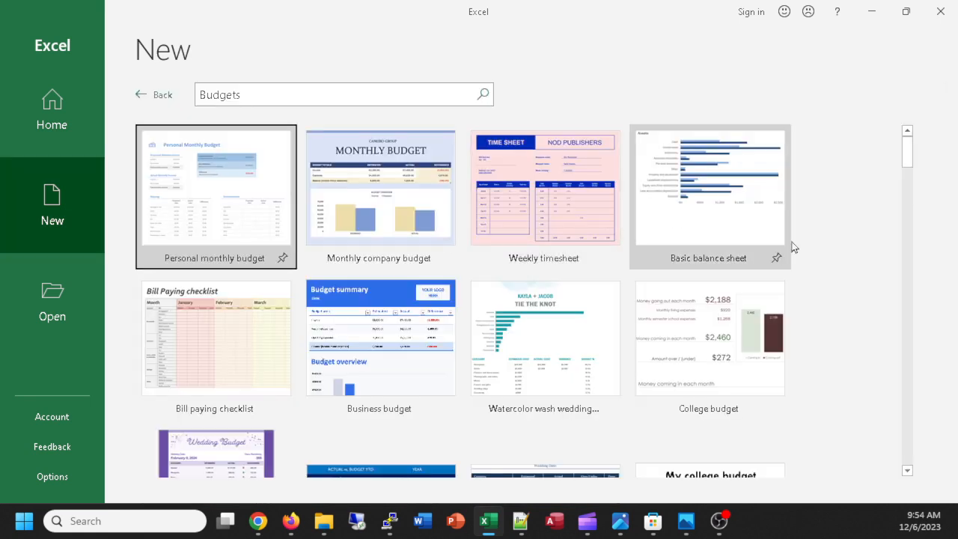
{"action": "scroll", "coordinate": [620, 283], "scroll_direction": "down", "scroll_amount": 8}
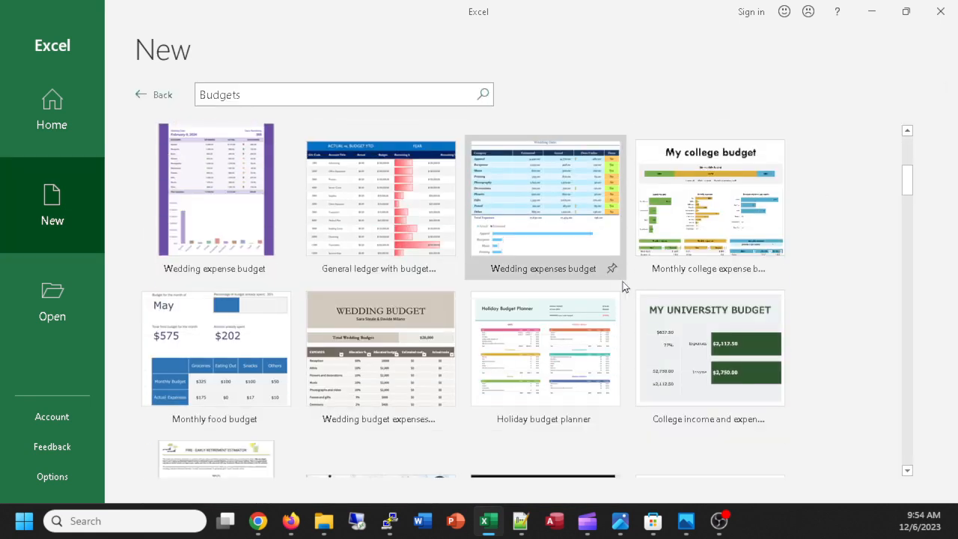
{"action": "scroll", "coordinate": [623, 281], "scroll_direction": "down", "scroll_amount": 5}
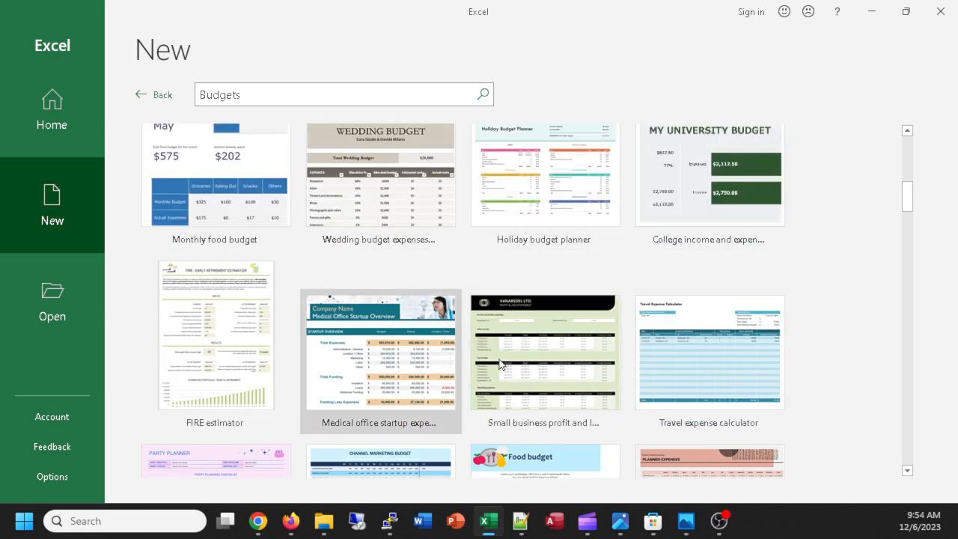
Look further through the Budgets templates, down to the family, event and fundraiser budgets, and return to the start of the list
{"action": "scroll", "coordinate": [582, 331], "scroll_direction": "down", "scroll_amount": 3}
{"action": "scroll", "coordinate": [583, 332], "scroll_direction": "down", "scroll_amount": 9}
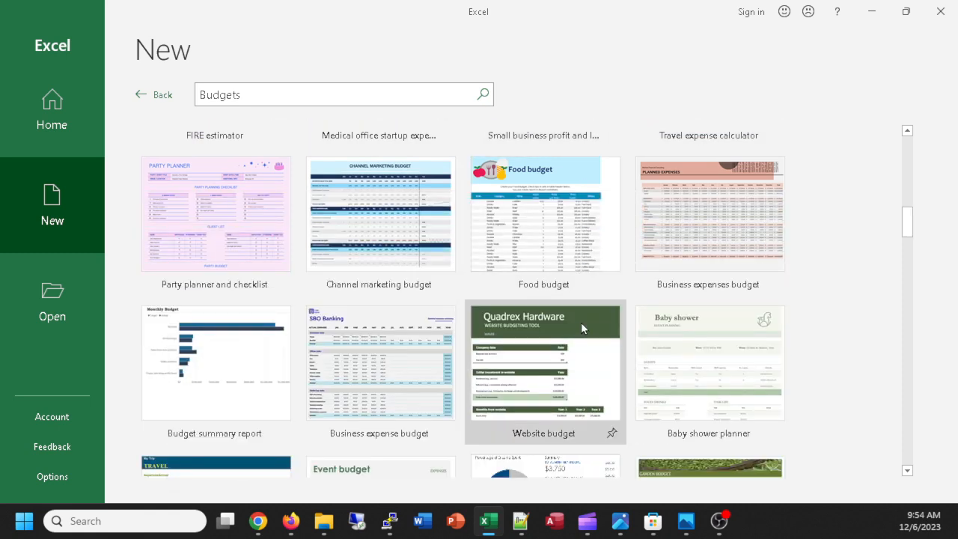
{"action": "scroll", "coordinate": [584, 325], "scroll_direction": "up", "scroll_amount": 5}
{"action": "scroll", "coordinate": [583, 330], "scroll_direction": "down", "scroll_amount": 12}
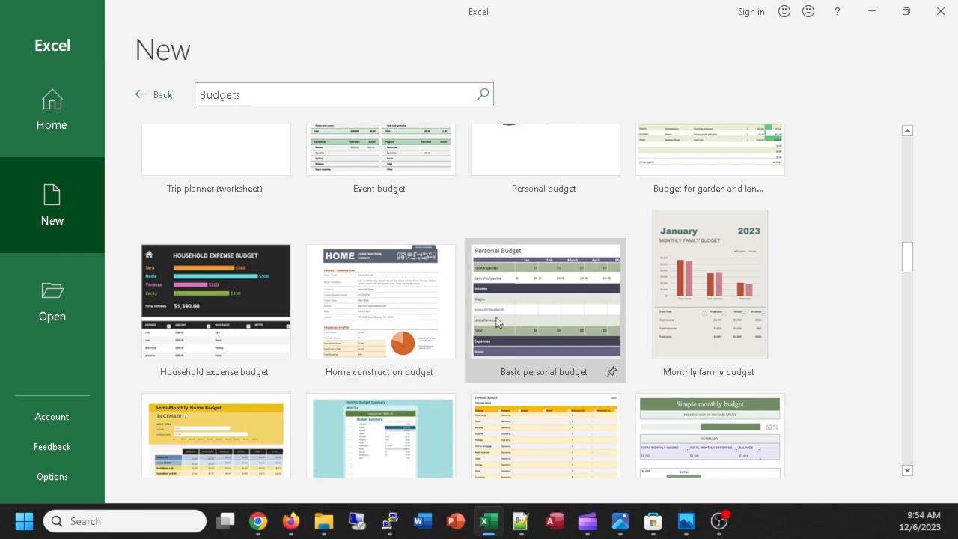
{"action": "scroll", "coordinate": [709, 282], "scroll_direction": "down", "scroll_amount": 6}
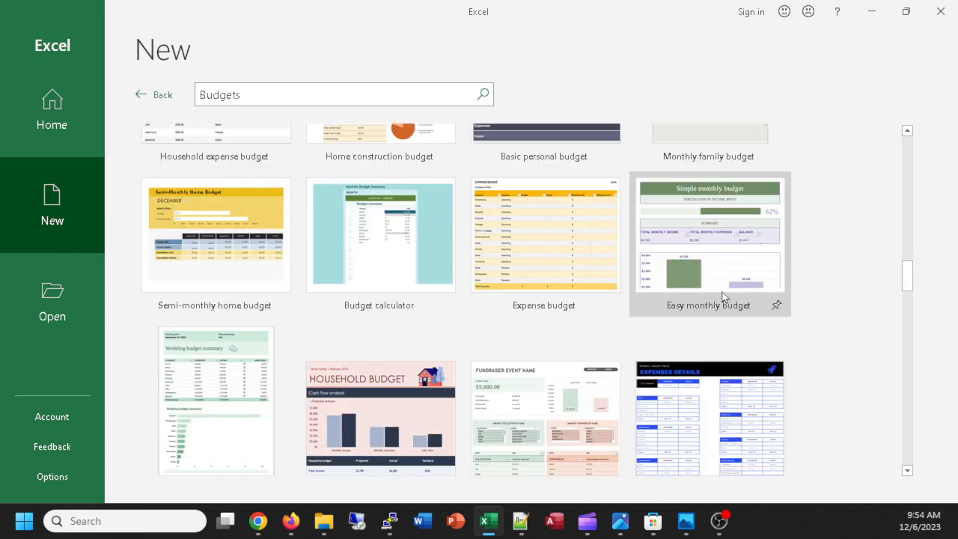
{"action": "scroll", "coordinate": [723, 294], "scroll_direction": "down", "scroll_amount": 5}
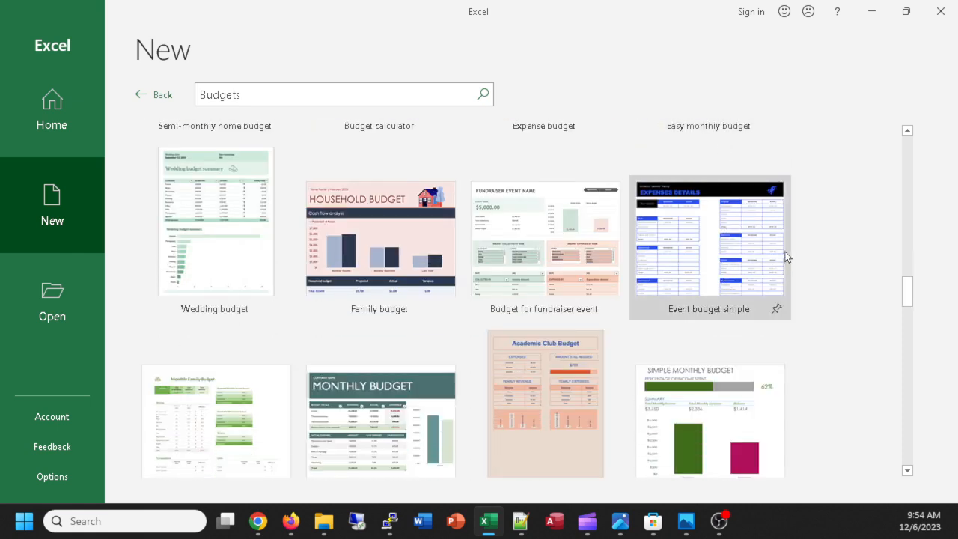
{"action": "scroll", "coordinate": [785, 251], "scroll_direction": "up", "scroll_amount": 10}
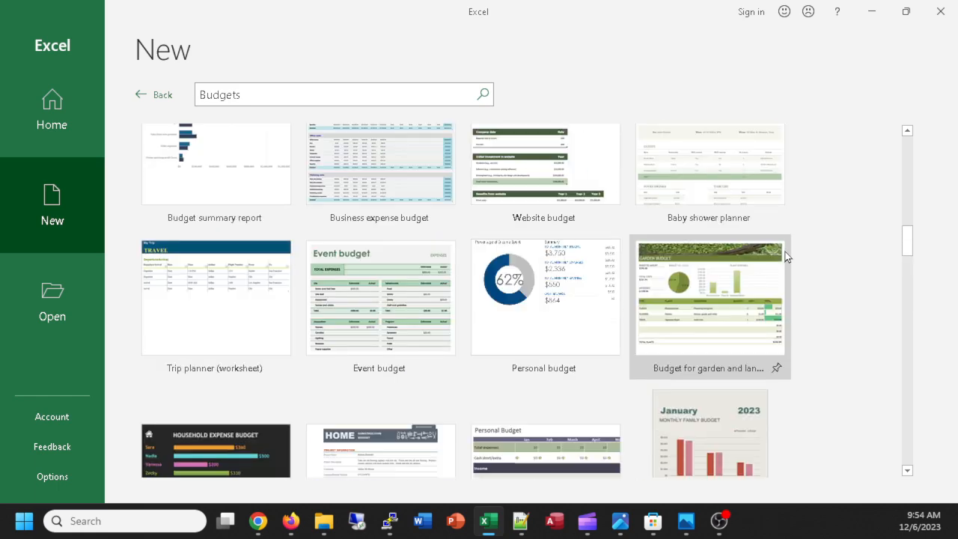
{"action": "scroll", "coordinate": [786, 251], "scroll_direction": "up", "scroll_amount": 20}
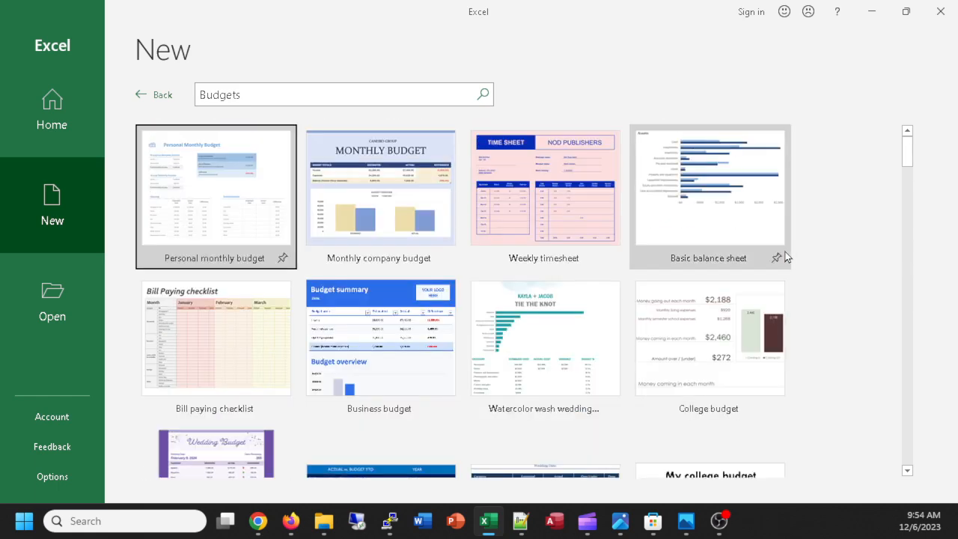
Leave the Budgets results and look through the general template gallery, from the tutorials to the calendars, budgets and invoices
{"action": "left_click", "coordinate": [156, 96]}
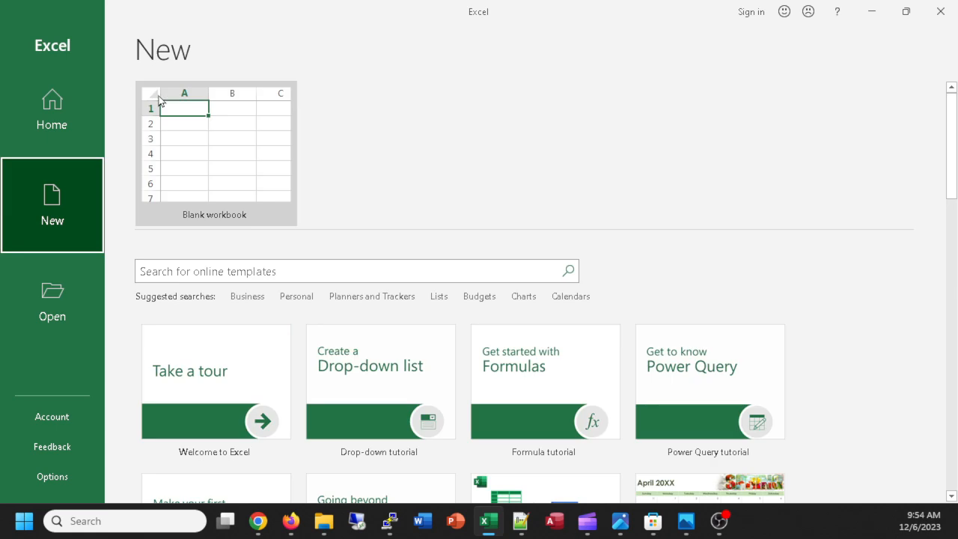
{"action": "scroll", "coordinate": [507, 251], "scroll_direction": "down", "scroll_amount": 3}
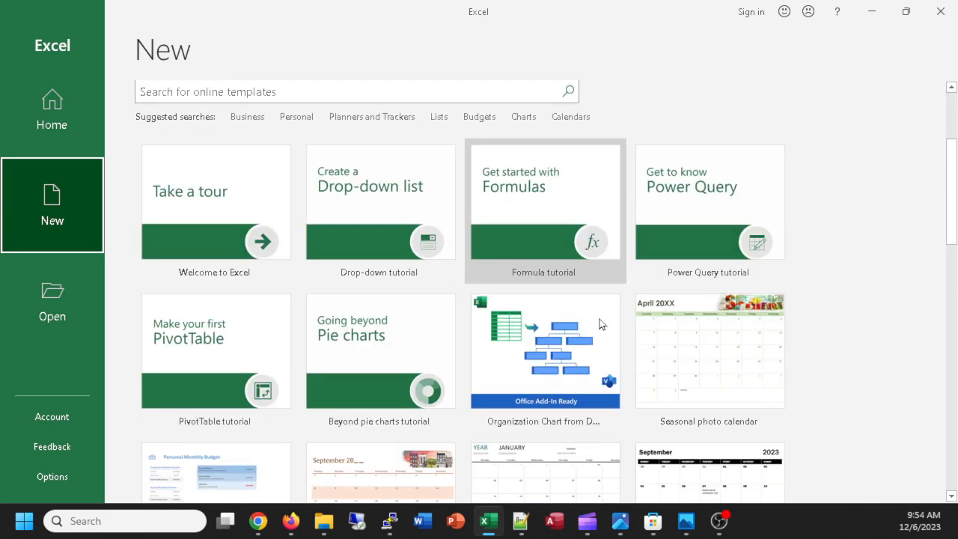
{"action": "scroll", "coordinate": [517, 324], "scroll_direction": "down", "scroll_amount": 3}
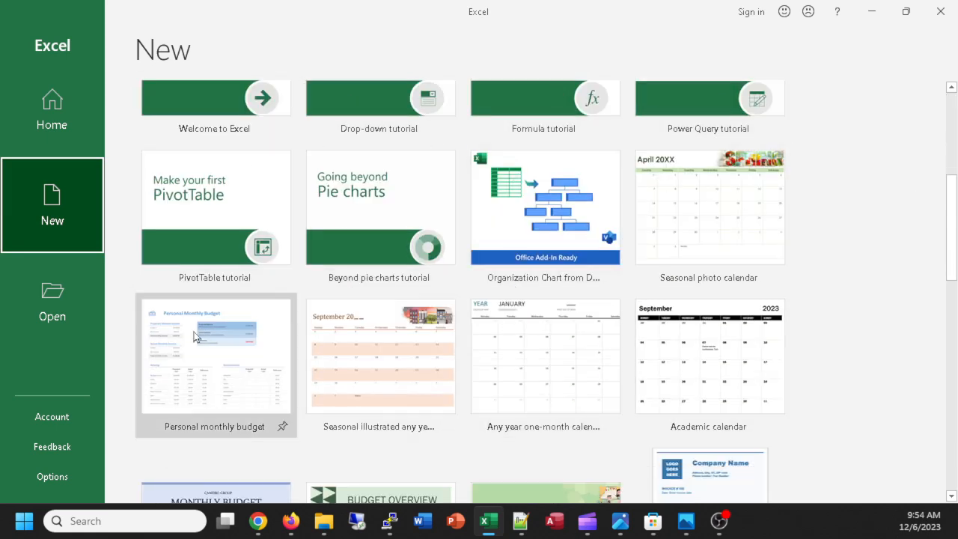
{"action": "scroll", "coordinate": [591, 336], "scroll_direction": "down", "scroll_amount": 3}
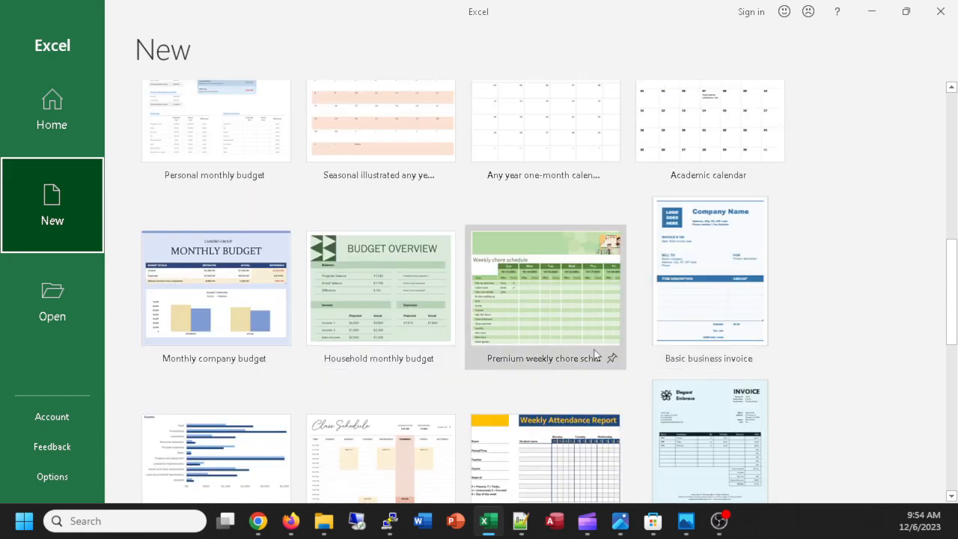
{"action": "scroll", "coordinate": [457, 265], "scroll_direction": "up", "scroll_amount": 5}
{"action": "scroll", "coordinate": [462, 256], "scroll_direction": "up", "scroll_amount": 3}
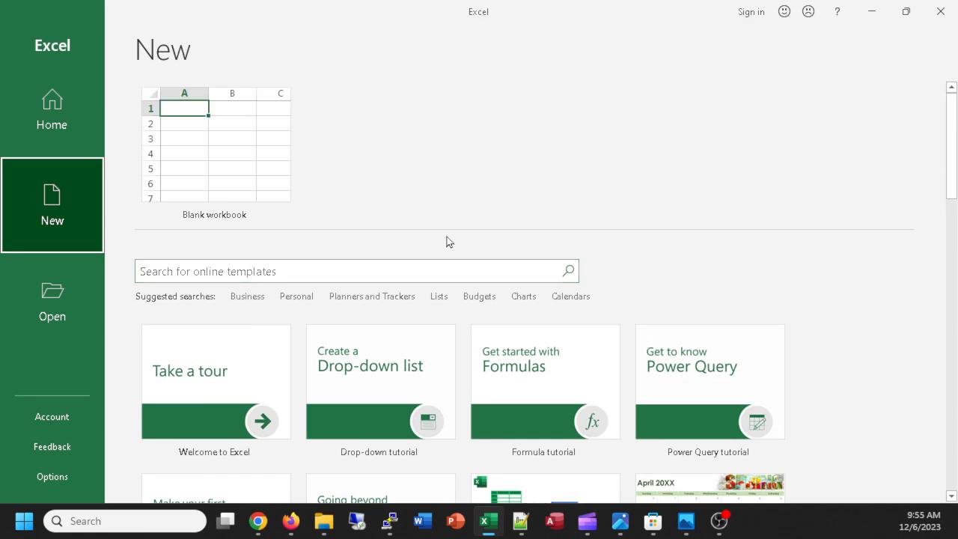
Create a blank workbook, magnify the sheet to 220% and widen column A to about twice its width
{"action": "left_click", "coordinate": [218, 143]}
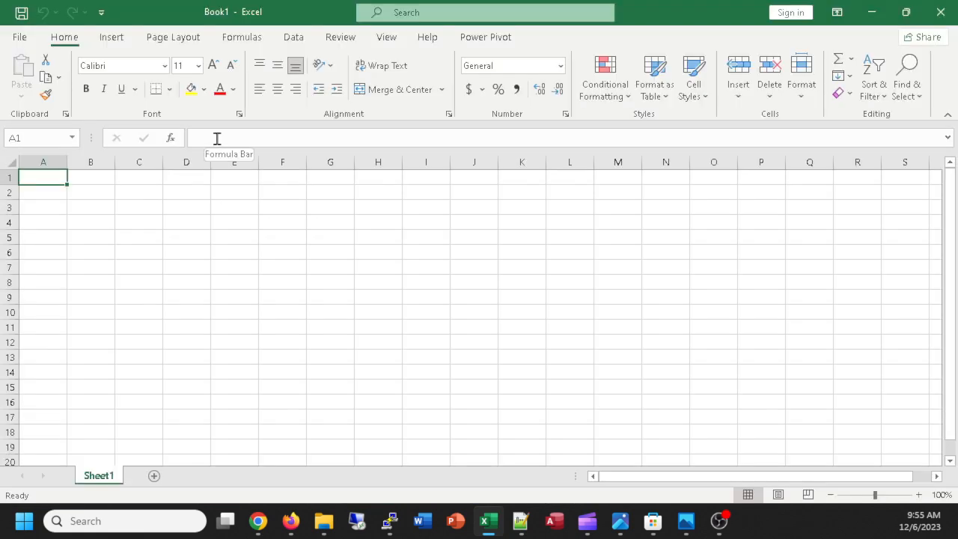
{"action": "scroll", "coordinate": [364, 265], "scroll_direction": "up", "scroll_amount": 8}
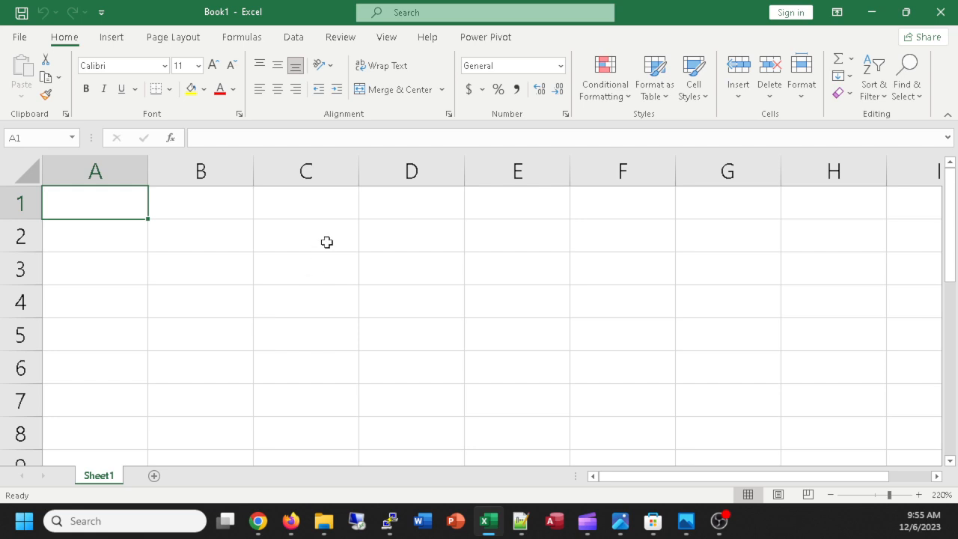
{"action": "left_click", "coordinate": [112, 224]}
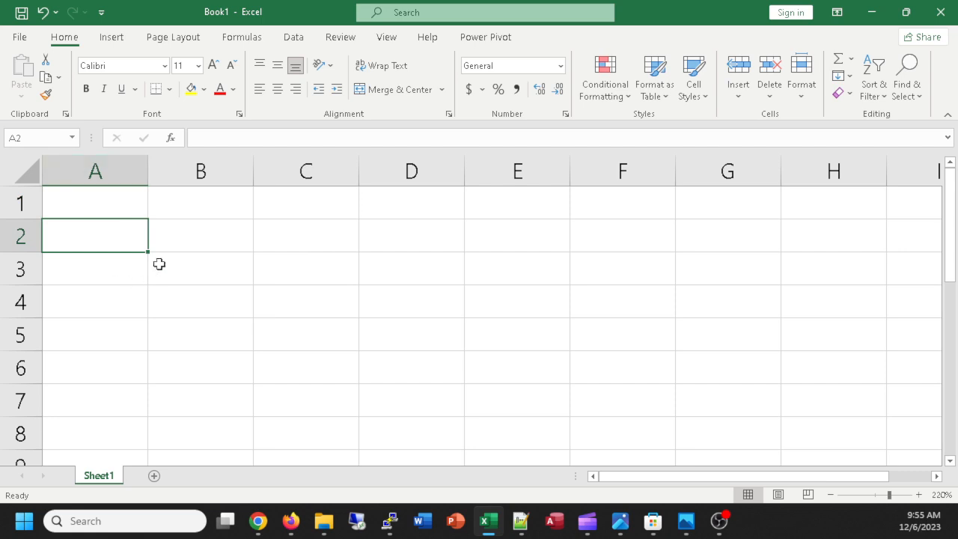
{"action": "left_click_drag", "start_coordinate": [155, 174], "coordinate": [267, 179]}
Enter the labels "quota", "your work completed", "value of bonus" and "my bonus" in cells A2 to A5
{"action": "type", "text": "quota"}
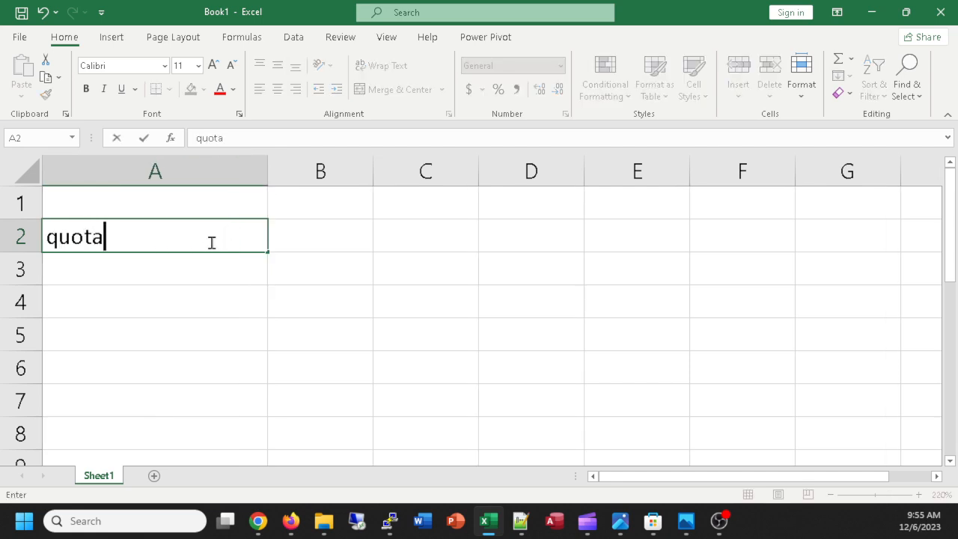
{"action": "left_click", "coordinate": [189, 269]}
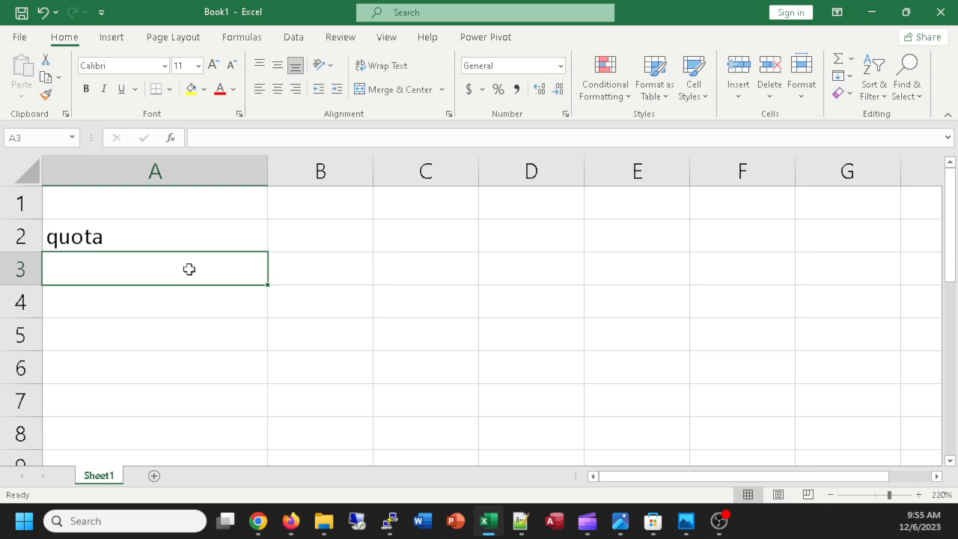
{"action": "type", "text": "y"}
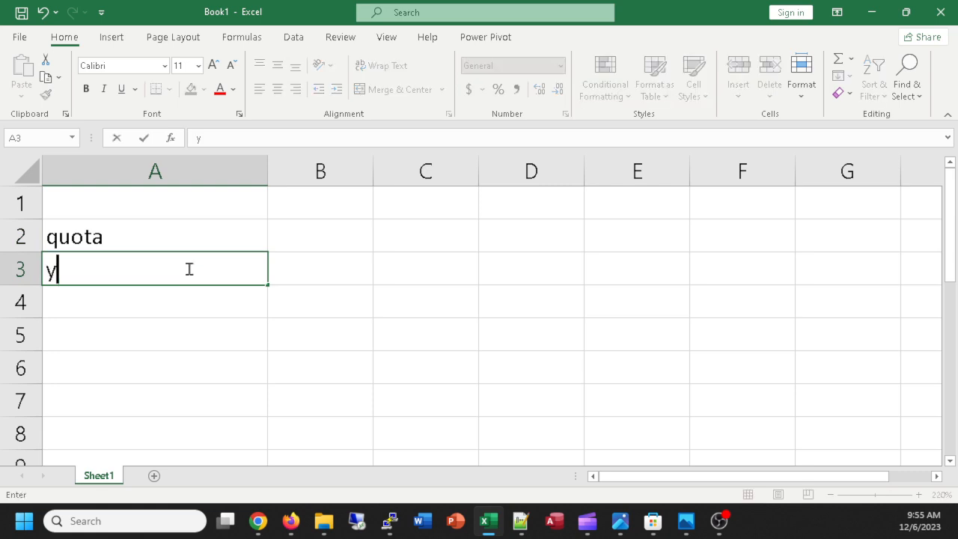
{"action": "type", "text": "our work"}
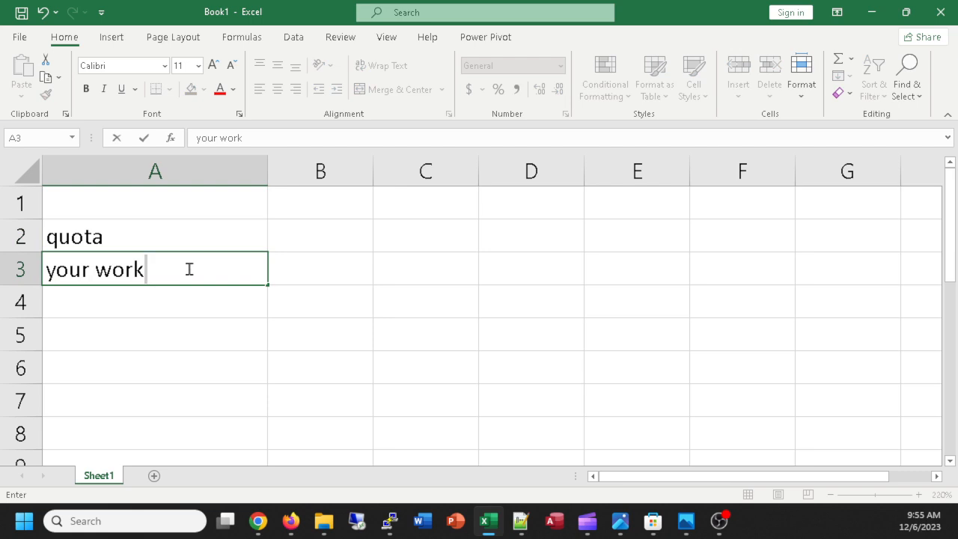
{"action": "type", "text": " completed"}
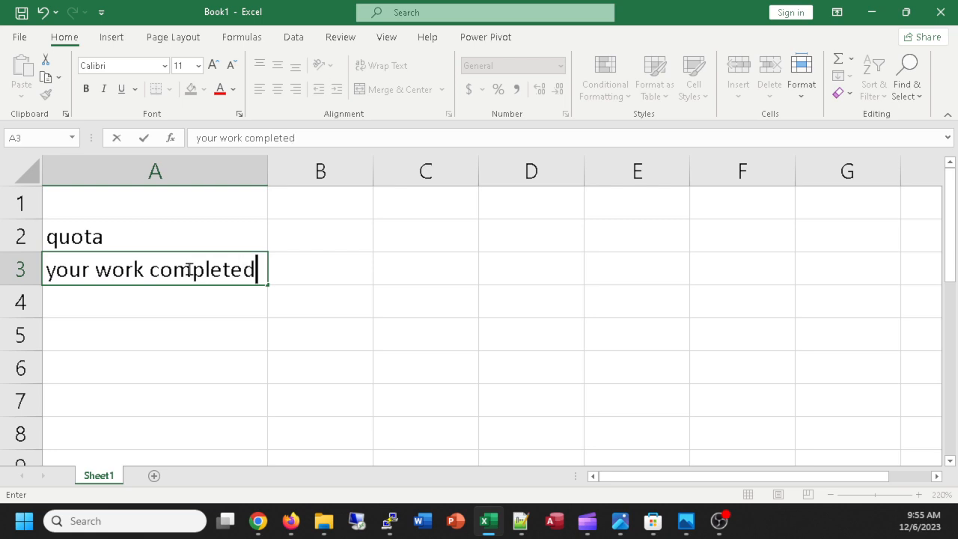
{"action": "left_click", "coordinate": [105, 298]}
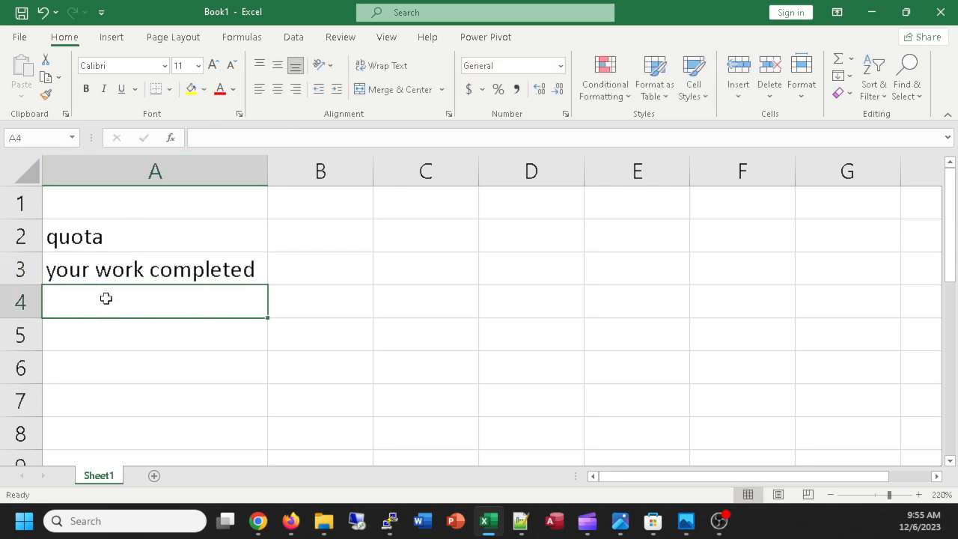
{"action": "type", "text": "value of "}
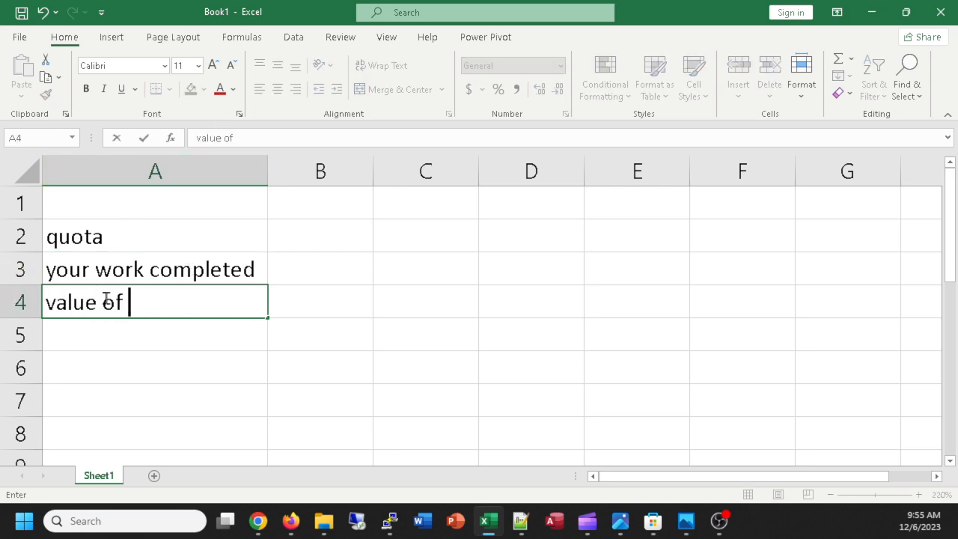
{"action": "type", "text": "bonus"}
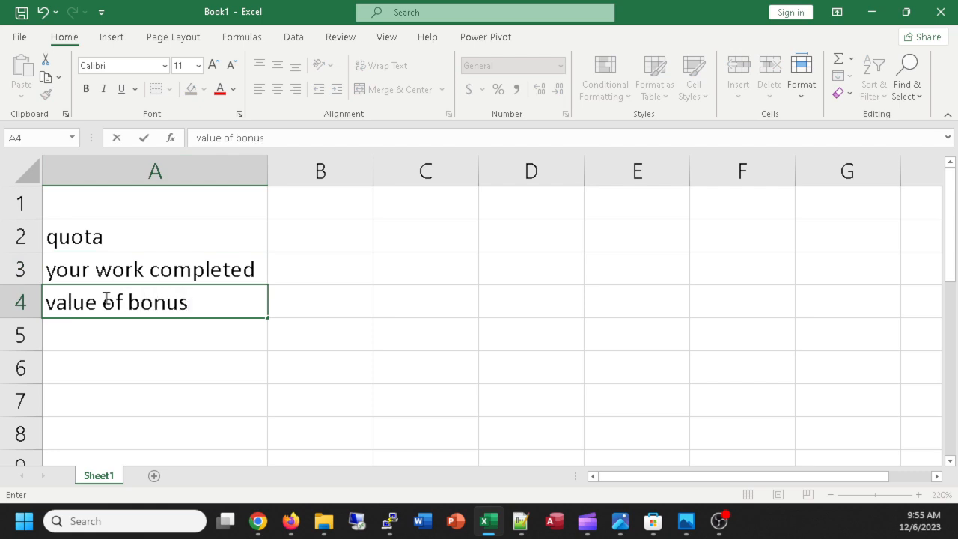
{"action": "left_click", "coordinate": [158, 341]}
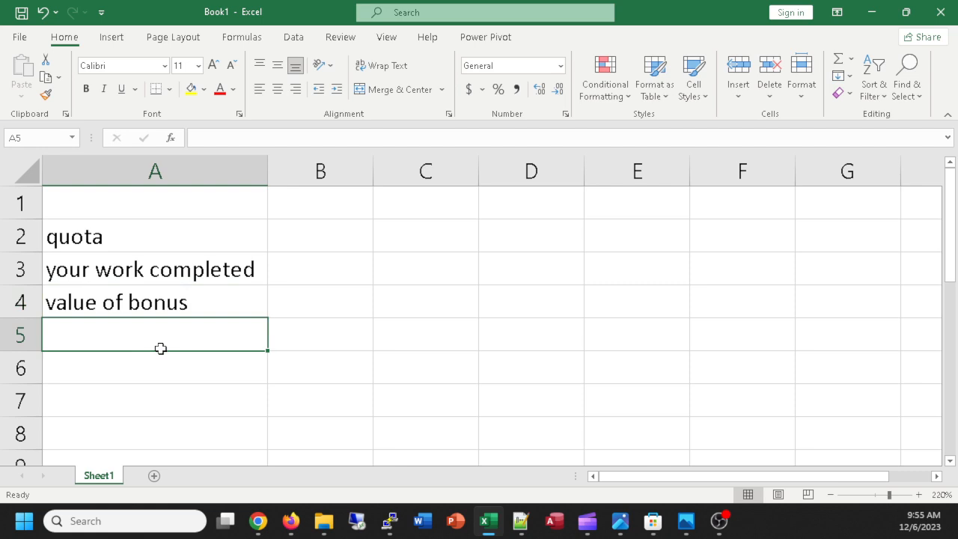
{"action": "type", "text": "my bonu"}
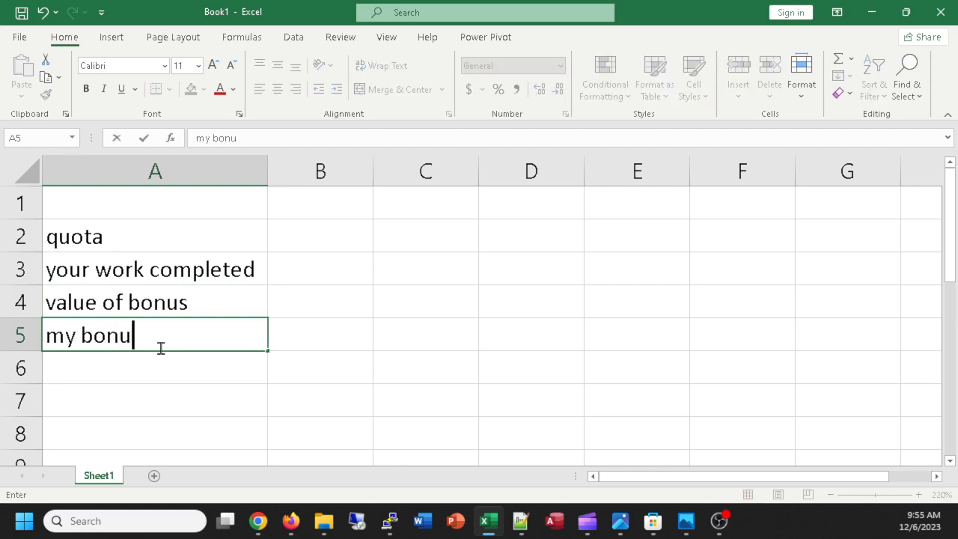
{"action": "type", "text": "s"}
Enter 100 for the quota in B2, 99 for the work completed in B3 and 10000 for the bonus value in B4
{"action": "left_click", "coordinate": [300, 236]}
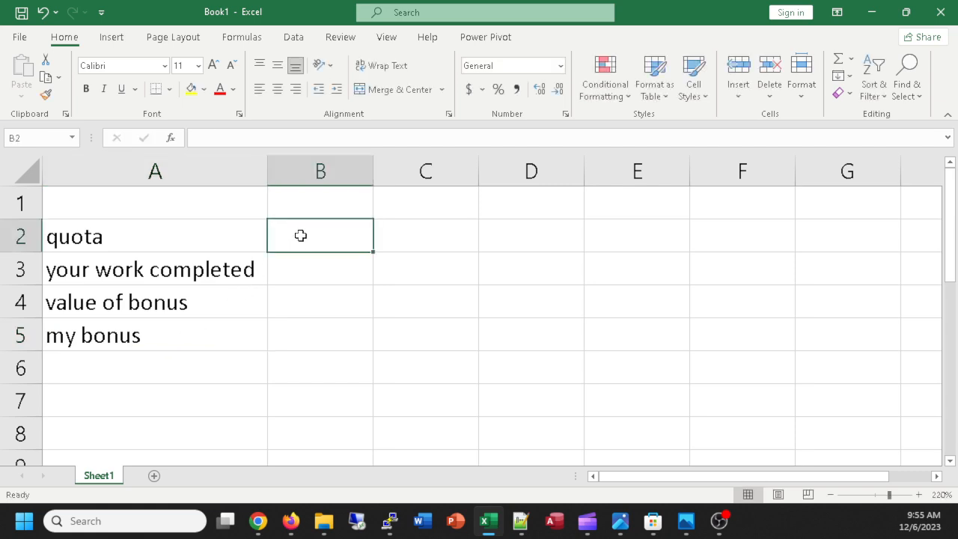
{"action": "type", "text": "100"}
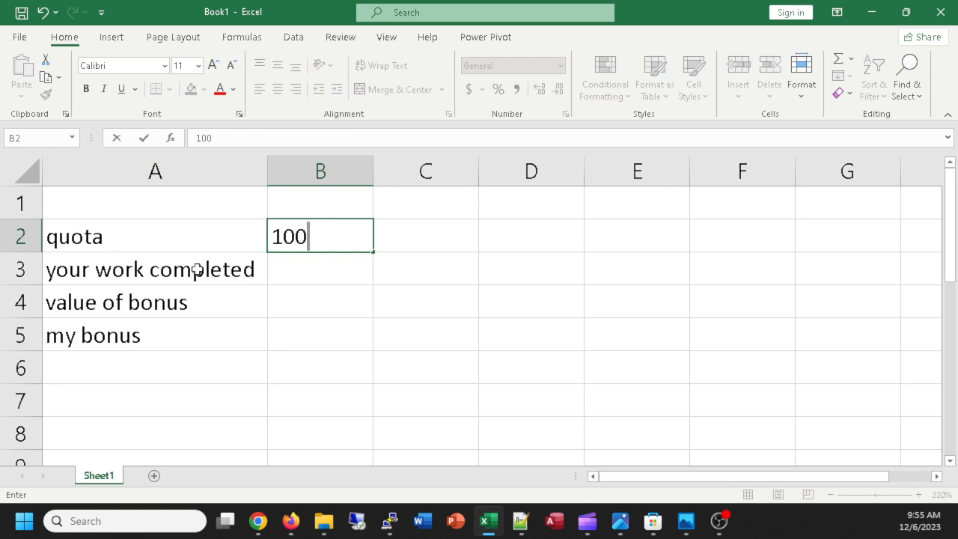
{"action": "left_click", "coordinate": [332, 270]}
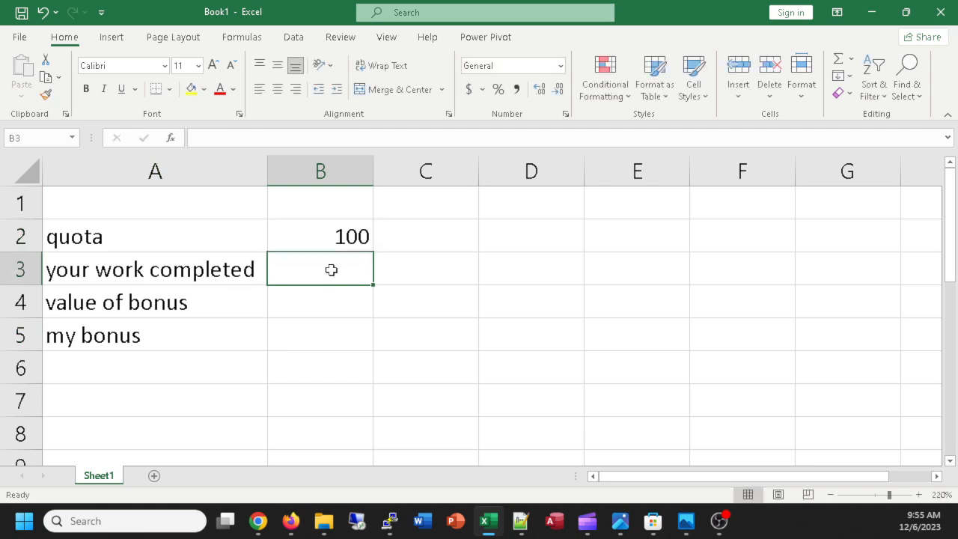
{"action": "type", "text": "99"}
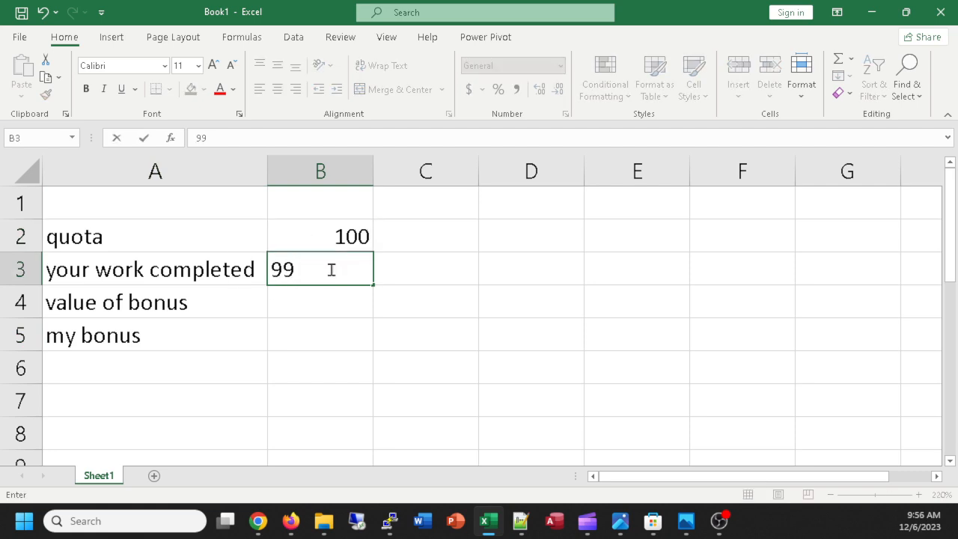
{"action": "left_click", "coordinate": [309, 307]}
{"action": "type", "text": "10000"}
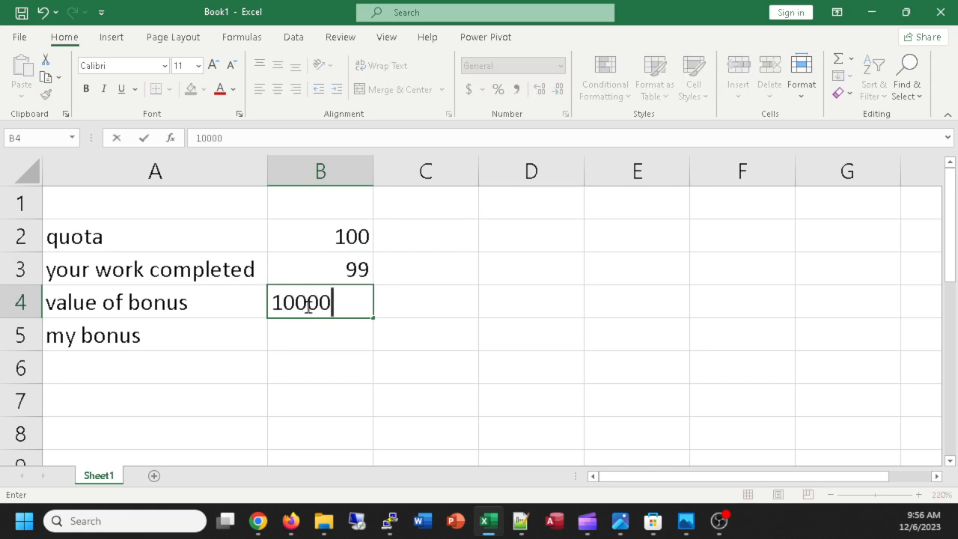
{"action": "left_click", "coordinate": [363, 333]}
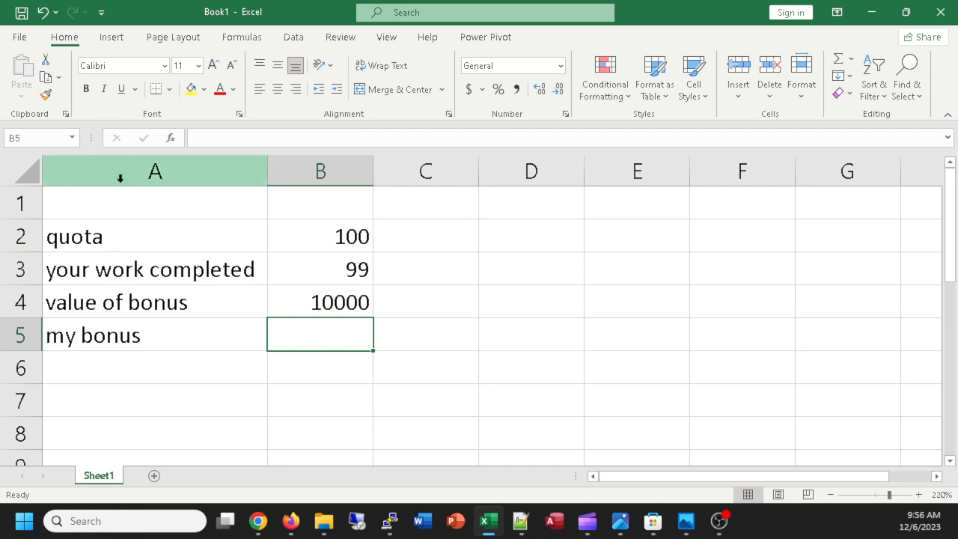
Enter the heading "if formula practice" in cell A1 and select the empty my bonus cell B5
{"action": "left_click", "coordinate": [98, 207]}
{"action": "type", "text": "if "}
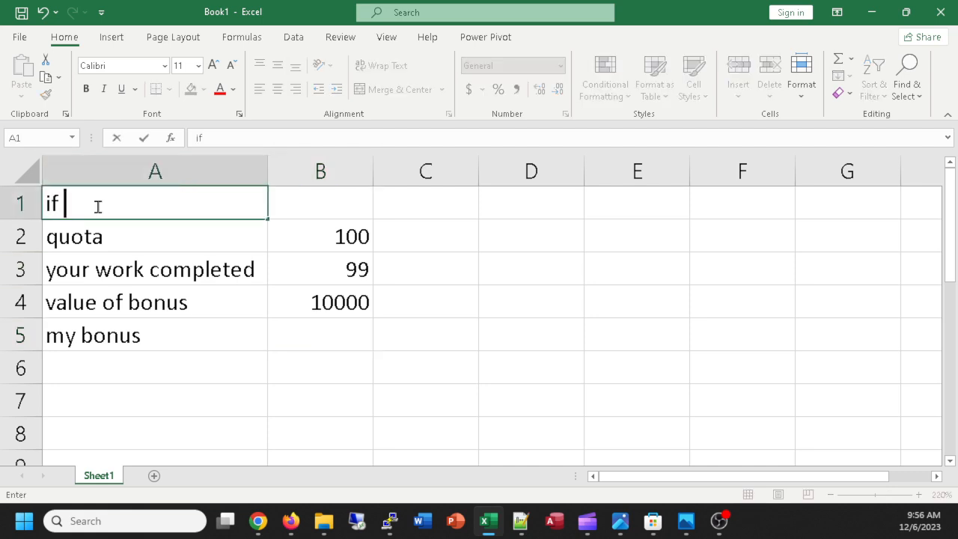
{"action": "type", "text": "formula "}
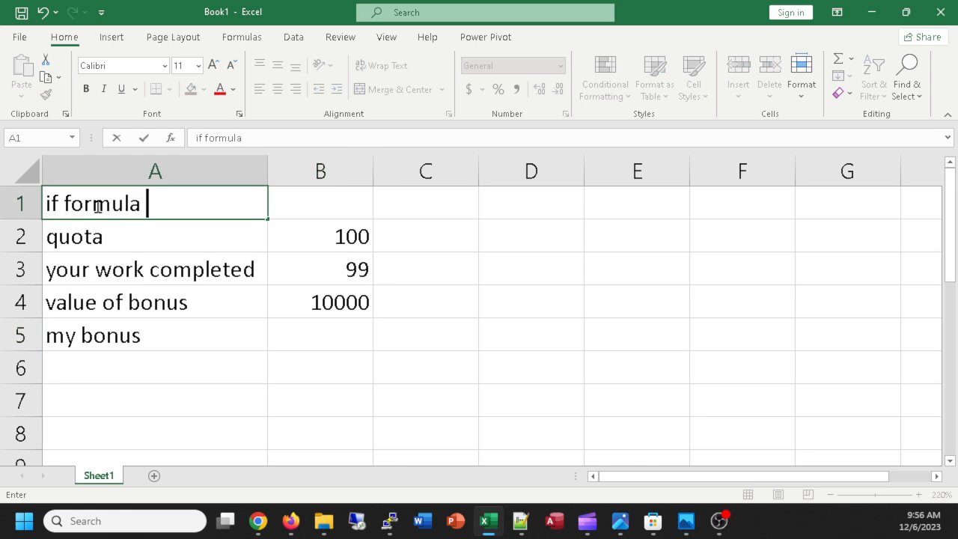
{"action": "type", "text": "practi"}
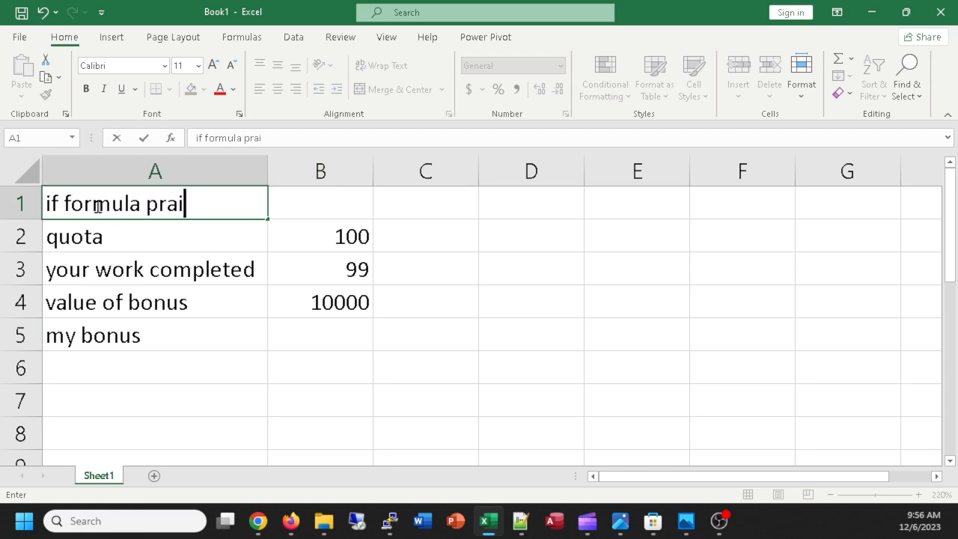
{"action": "type", "text": "ce"}
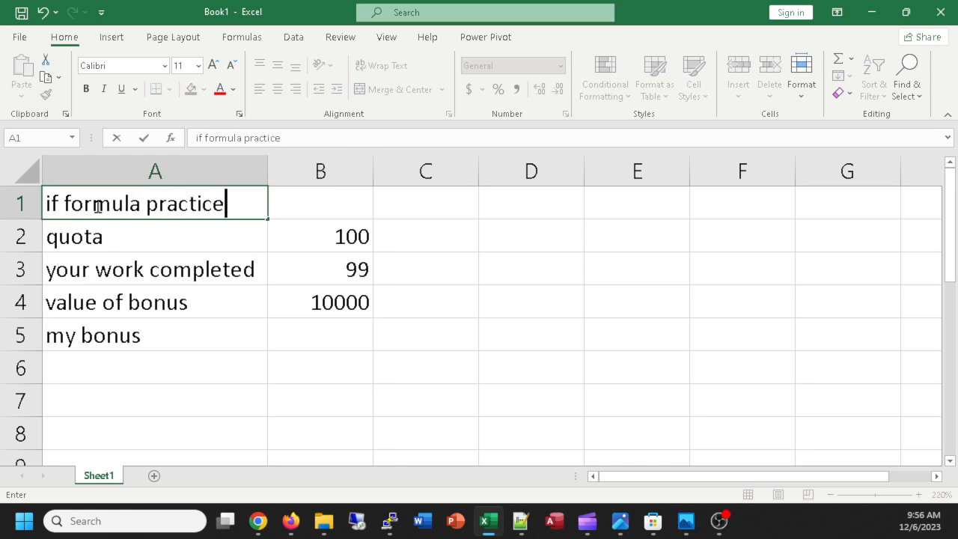
{"action": "left_click", "coordinate": [339, 335]}
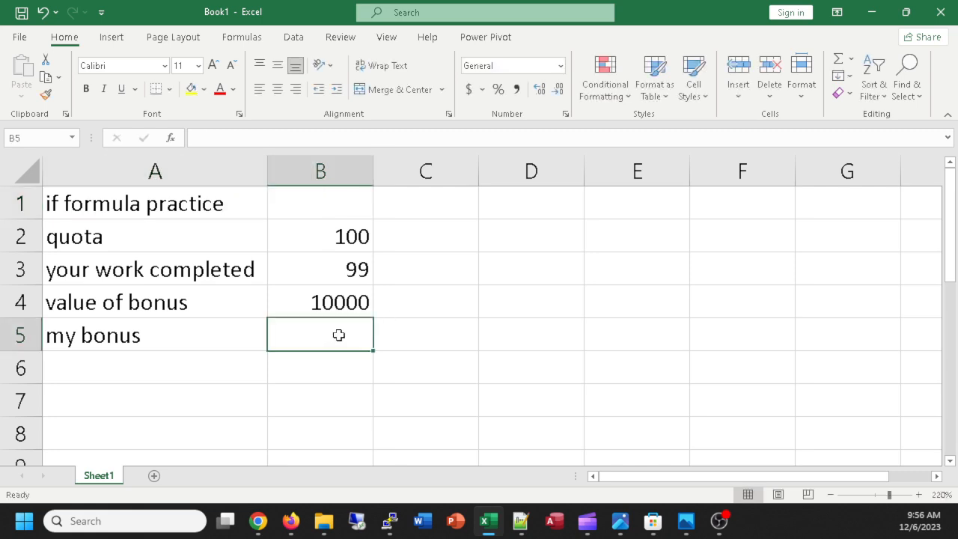
Enter "??" as a placeholder in the my bonus cell B5 and widen column B to a bit over three times its width
{"action": "type", "text": "??"}
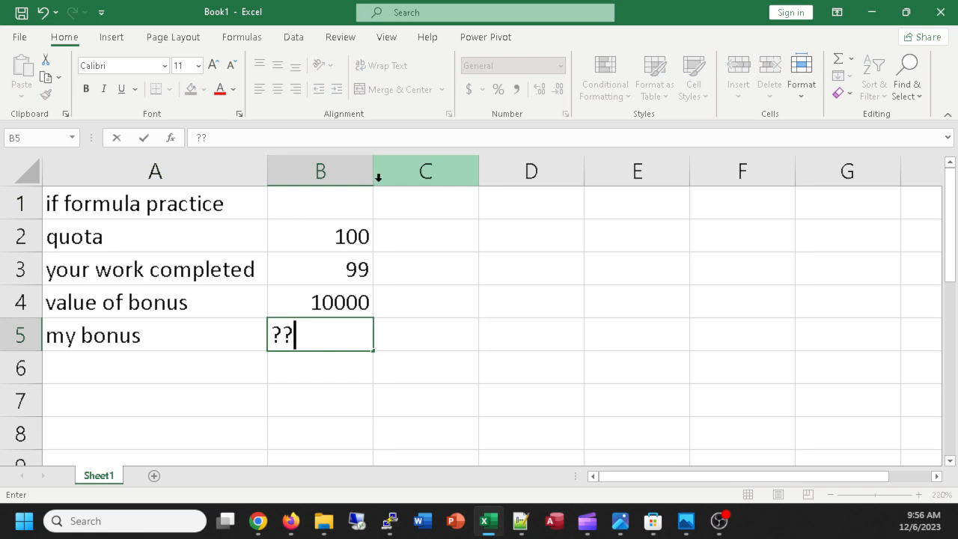
{"action": "left_click", "coordinate": [403, 298]}
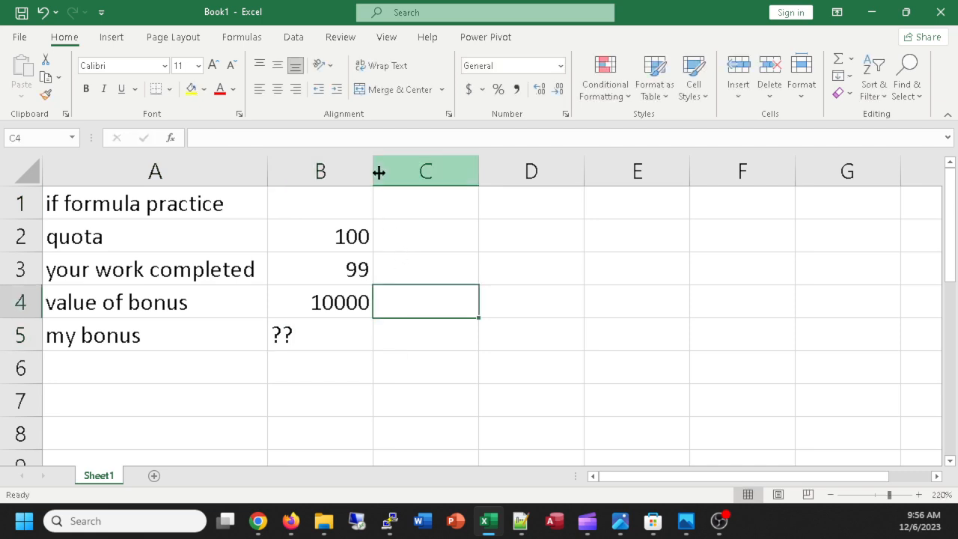
{"action": "left_click_drag", "start_coordinate": [374, 171], "coordinate": [617, 165]}
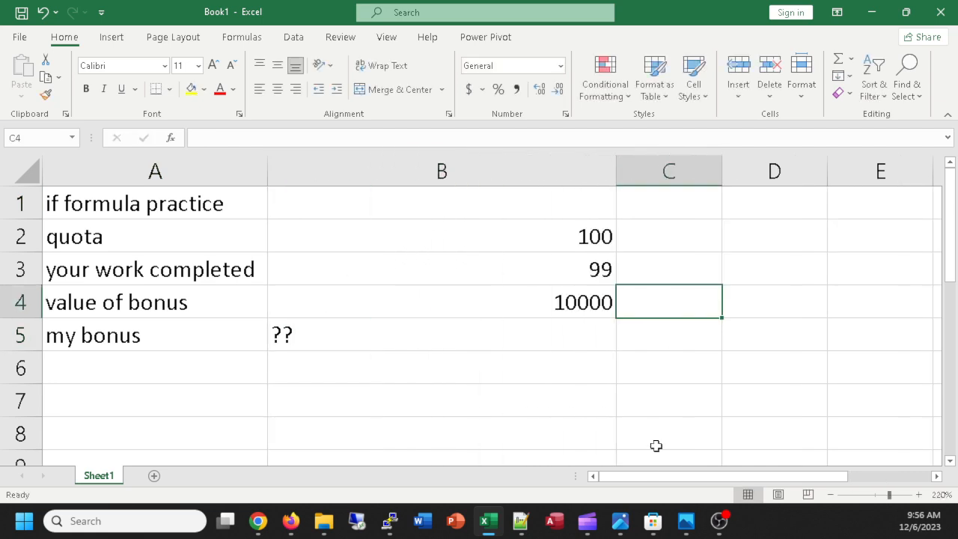
Replace the placeholder in B5 with the formula =if(B3>=B2,B4), comparing the work completed with the quota
{"action": "left_click", "coordinate": [458, 335]}
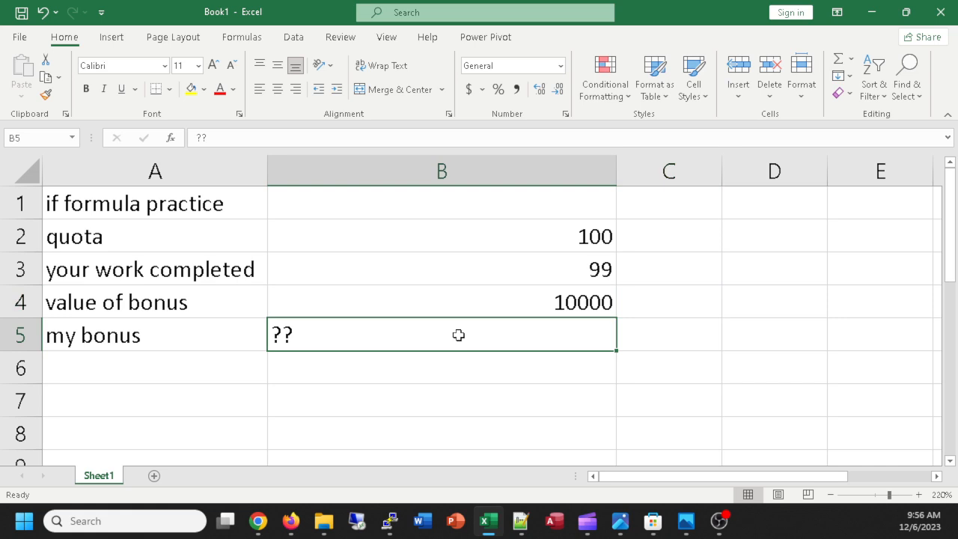
{"action": "type", "text": "=if"}
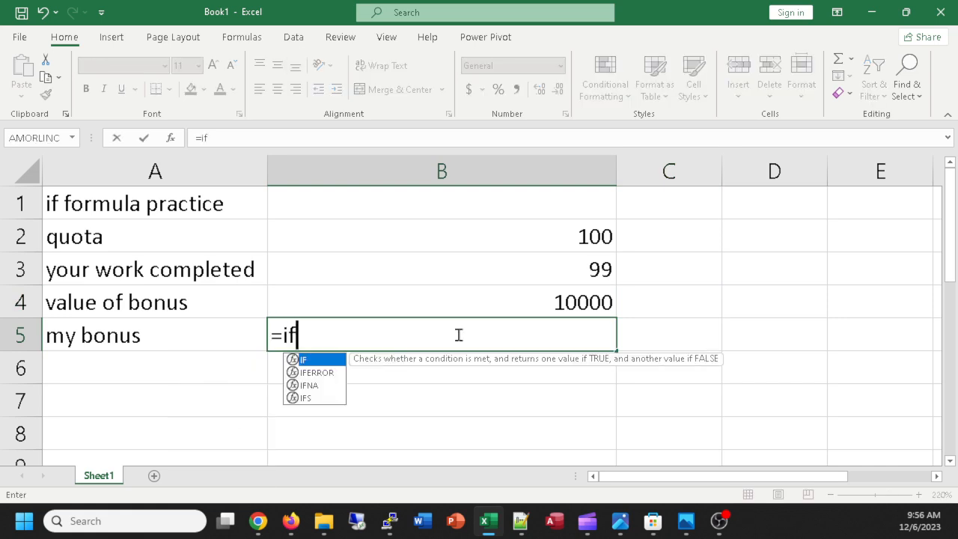
{"action": "type", "text": "("}
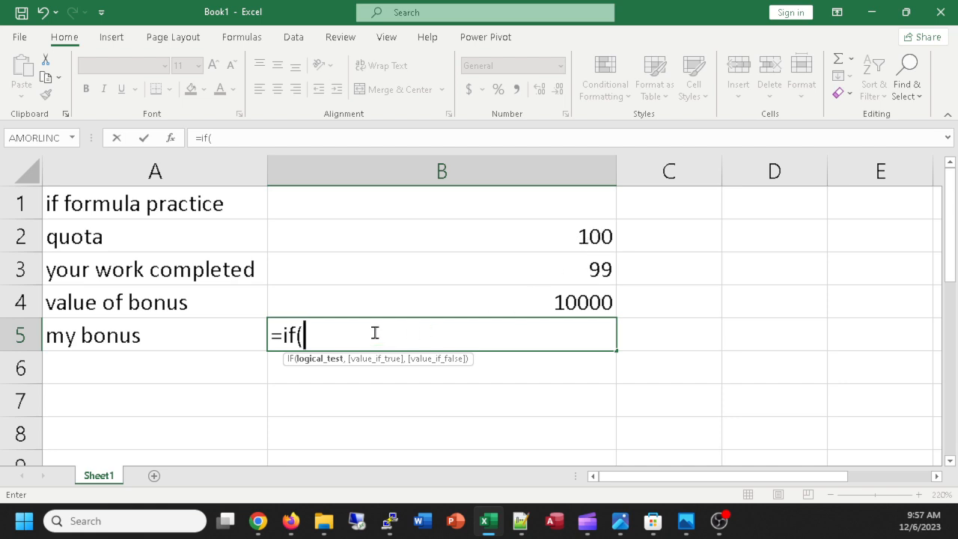
{"action": "left_click", "coordinate": [475, 272]}
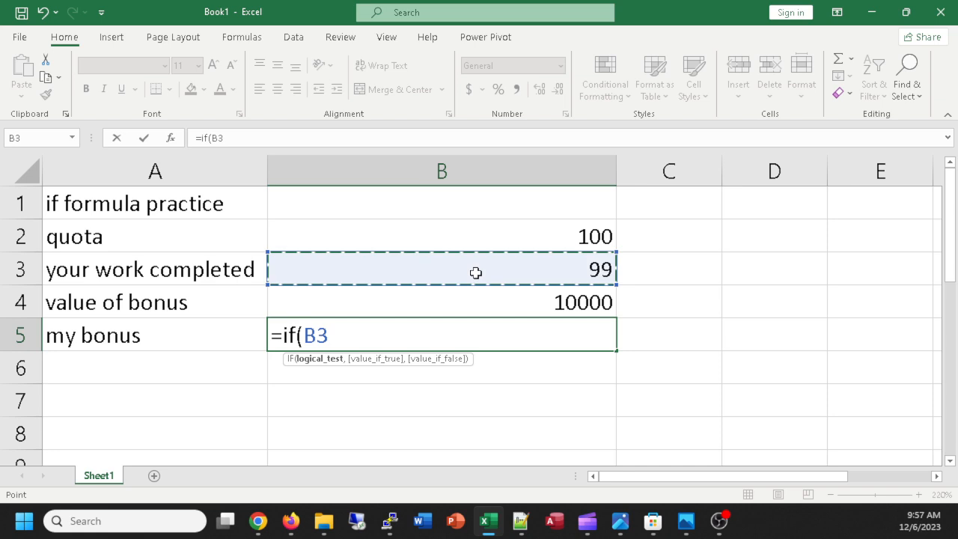
{"action": "type", "text": ">="}
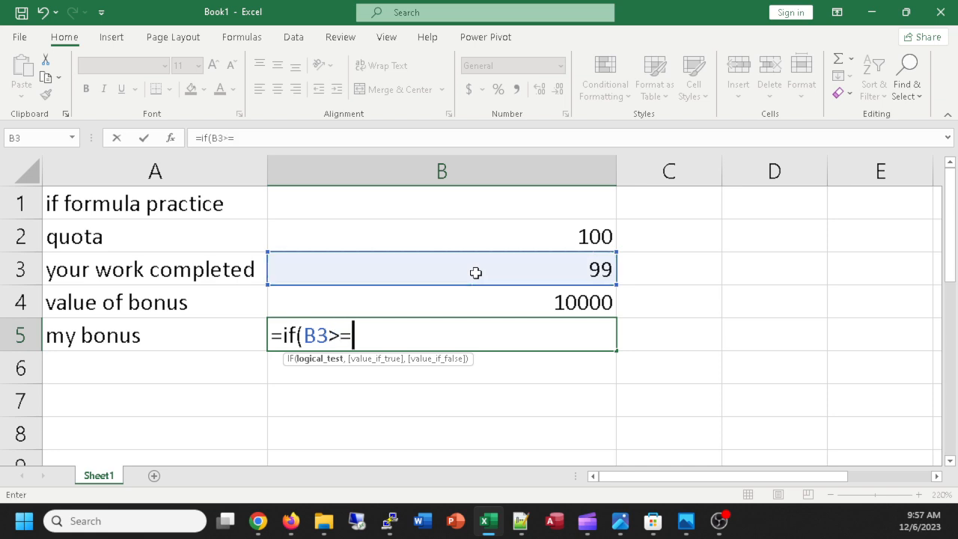
{"action": "left_click", "coordinate": [490, 241]}
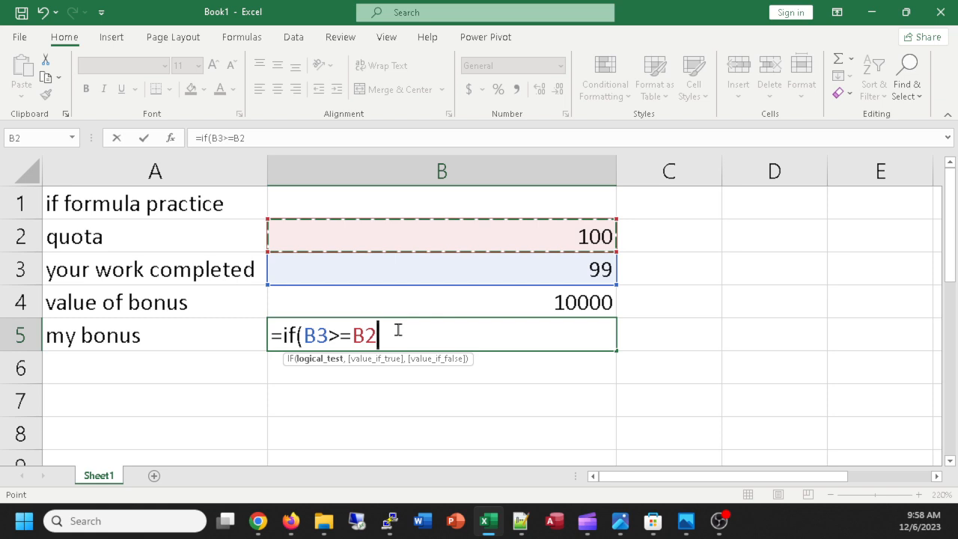
{"action": "type", "text": ","}
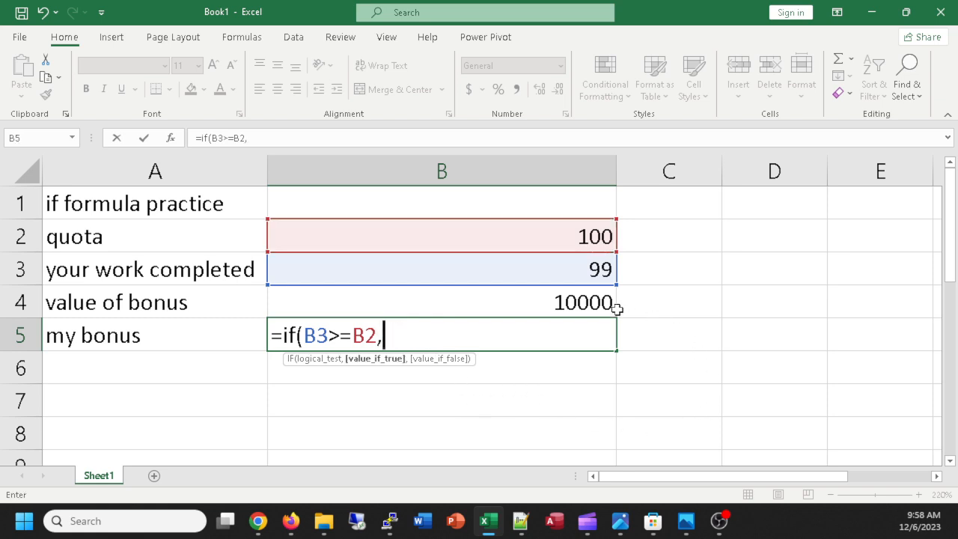
{"action": "left_click", "coordinate": [519, 303]}
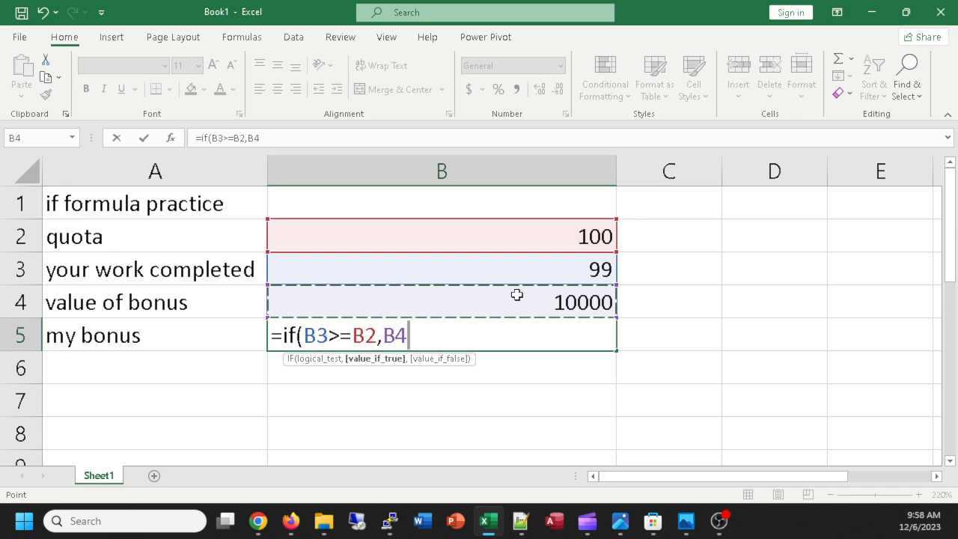
{"action": "type", "text": ","}
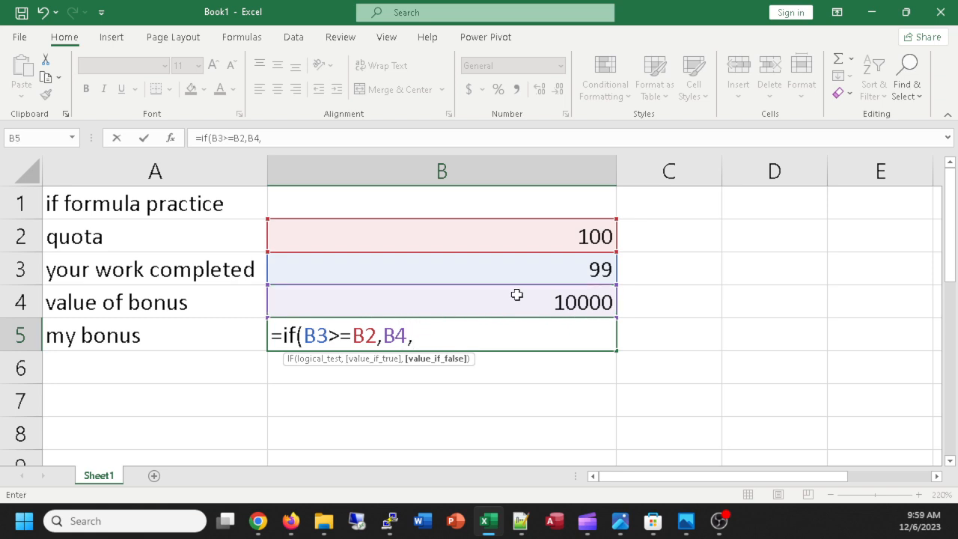
{"action": "key", "text": "BackSpace"}
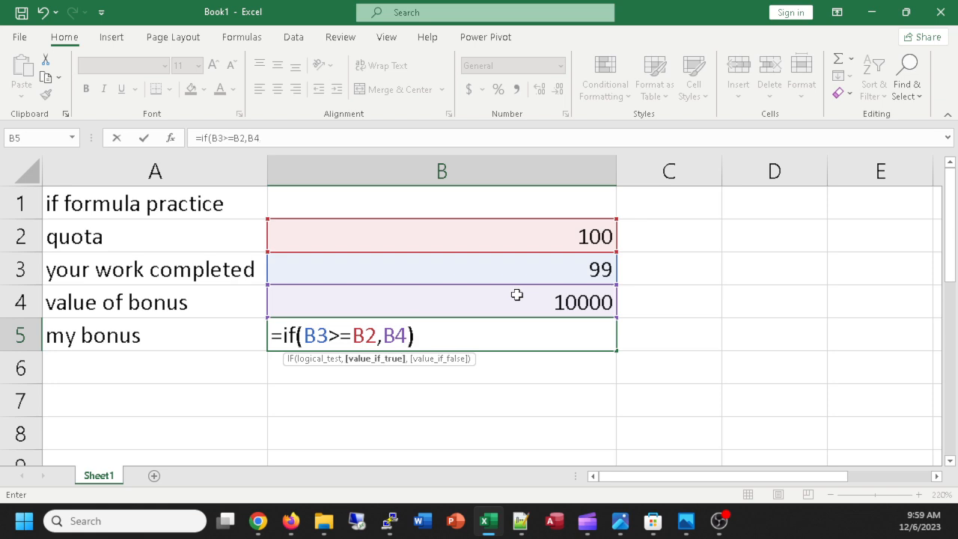
{"action": "type", "text": ")"}
{"action": "key", "text": "Return"}
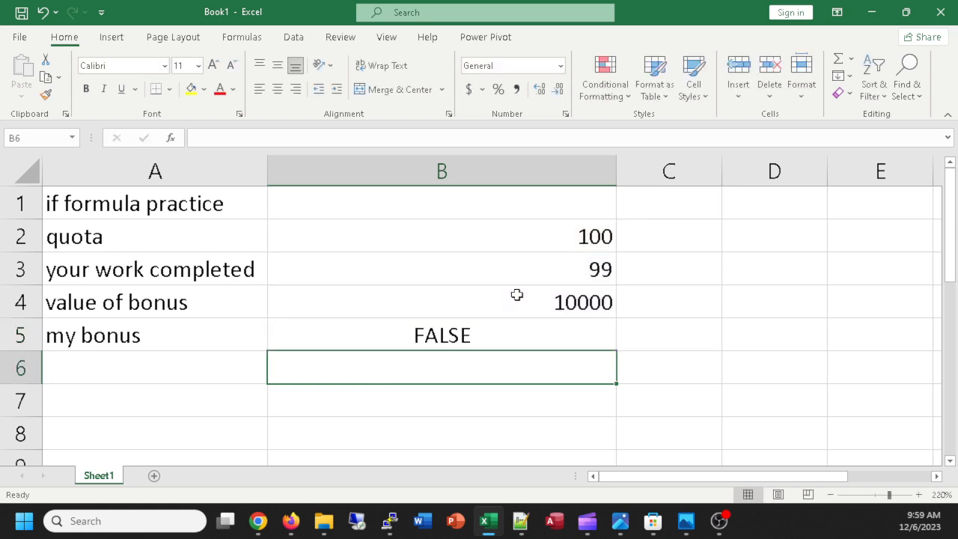
Add 0 as the value-if-false argument so the B5 formula reads =IF(B3>=B2,B4,0)
{"action": "double_click", "coordinate": [480, 337]}
{"action": "left_click", "coordinate": [411, 338]}
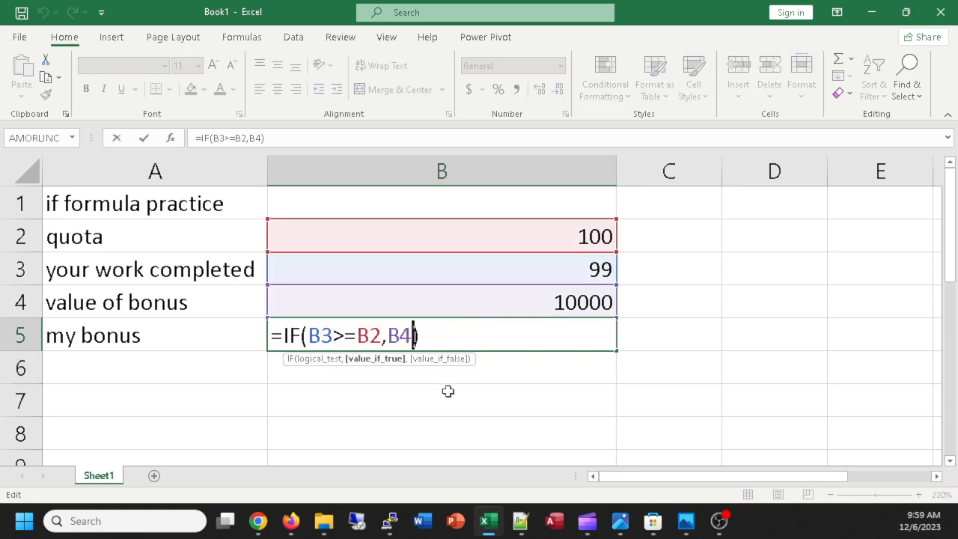
{"action": "type", "text": ",0"}
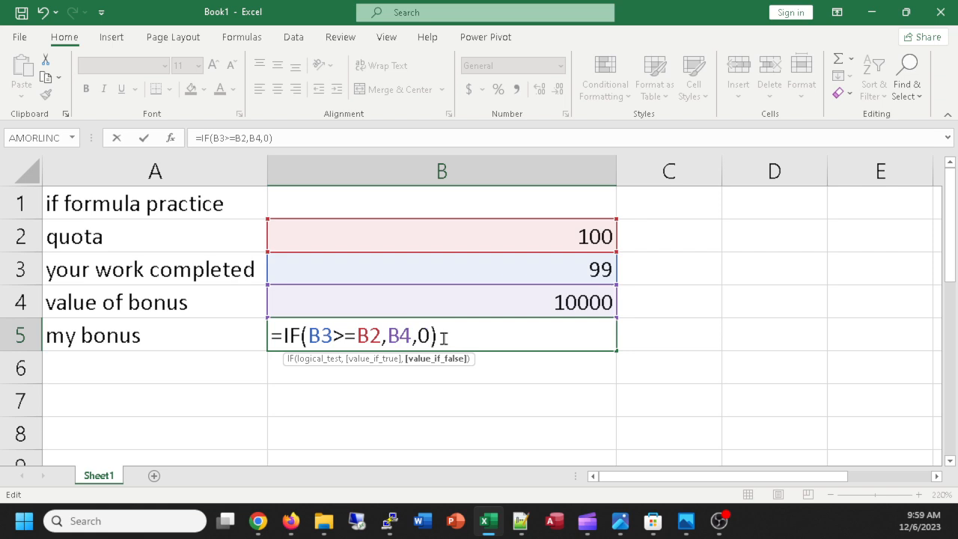
{"action": "key", "text": "Return"}
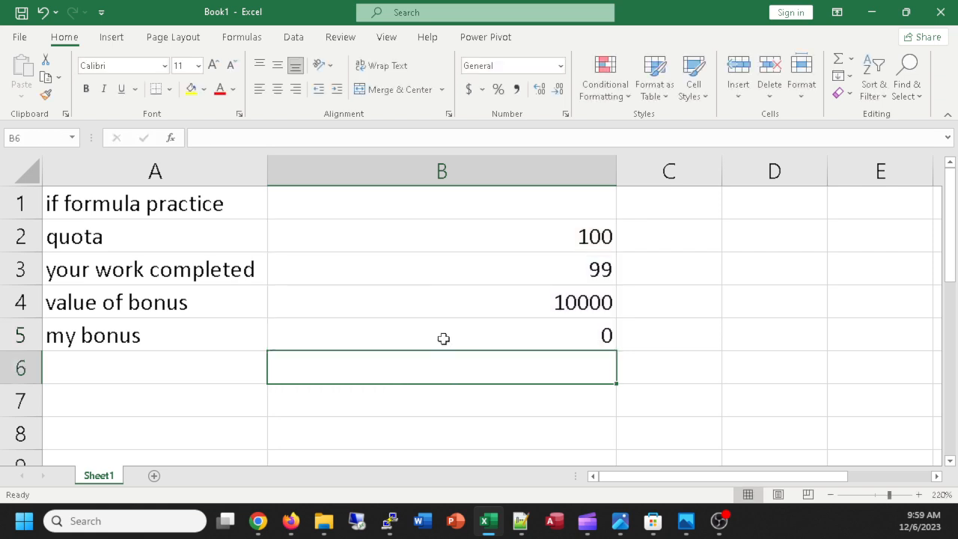
Set the work completed in B3 to 999 to test the bonus formula with the quota met
{"action": "double_click", "coordinate": [582, 268]}
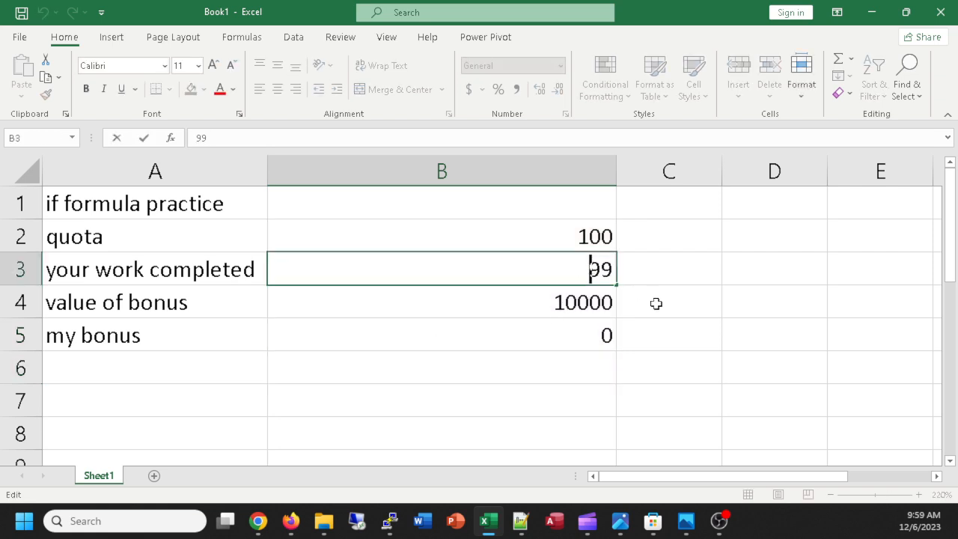
{"action": "type", "text": "9"}
{"action": "left_click", "coordinate": [663, 273]}
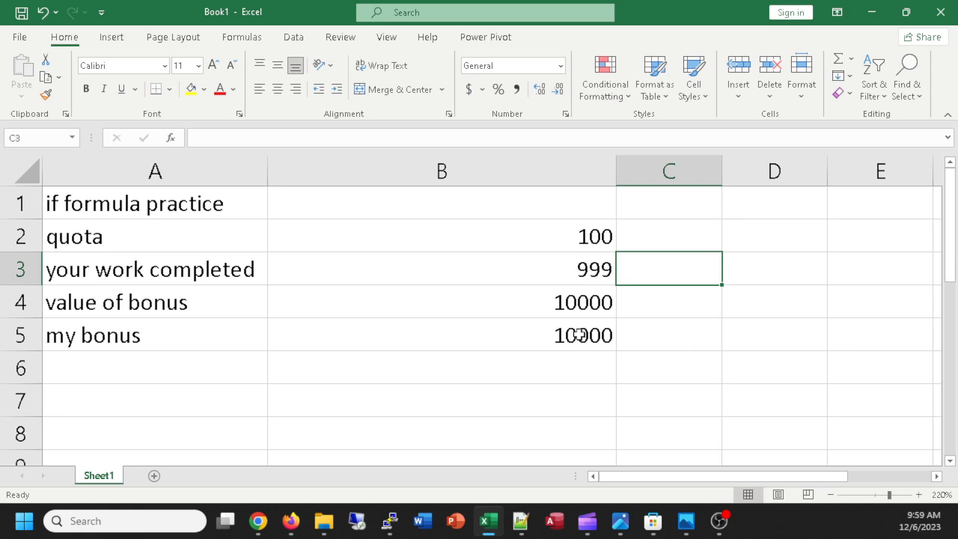
Create a conditional formatting rule for B5 that formats only cells whose value is greater than 0
{"action": "left_click", "coordinate": [577, 334]}
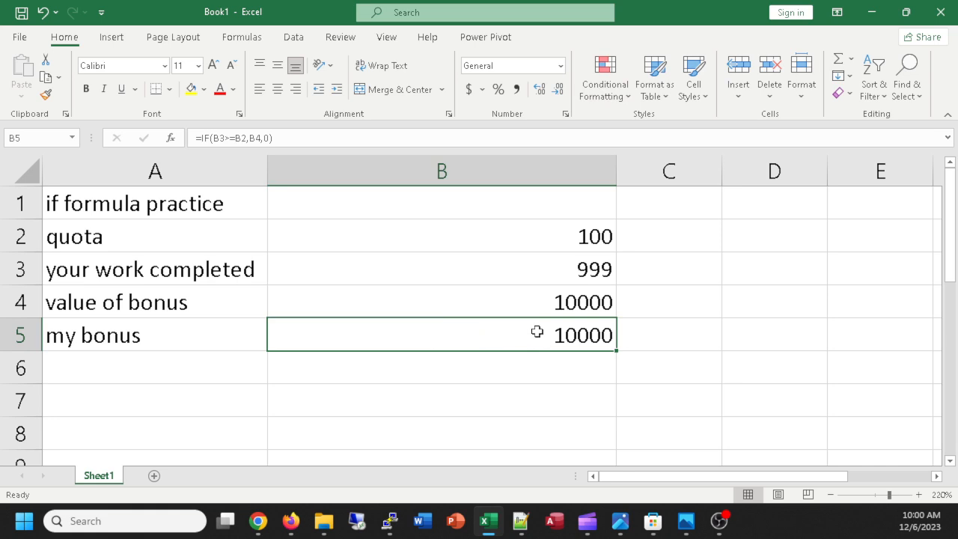
{"action": "left_click", "coordinate": [611, 87]}
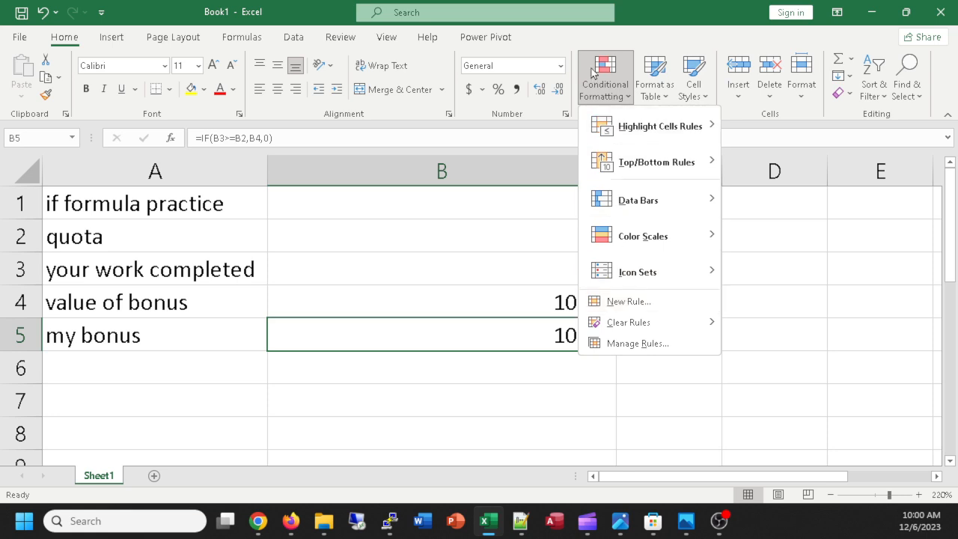
{"action": "left_click", "coordinate": [629, 306]}
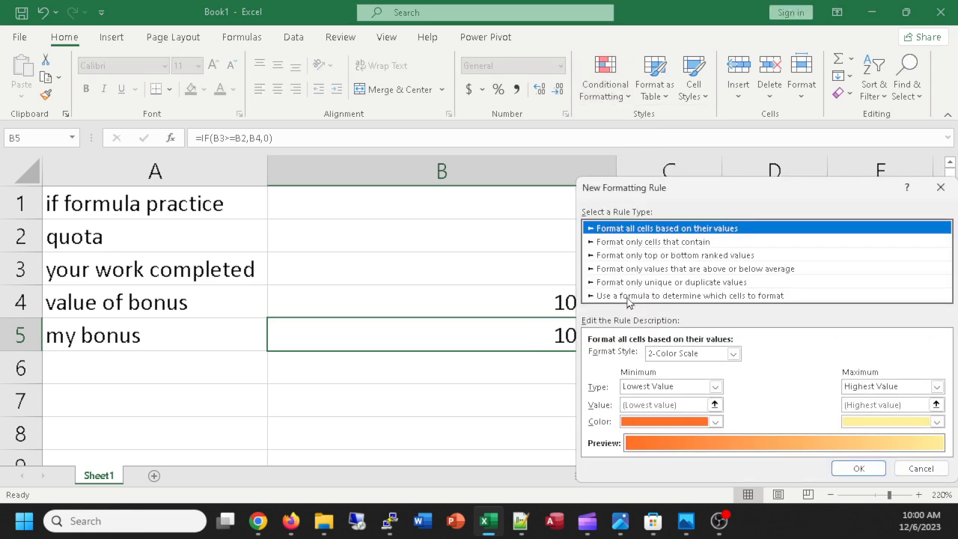
{"action": "left_click", "coordinate": [659, 245]}
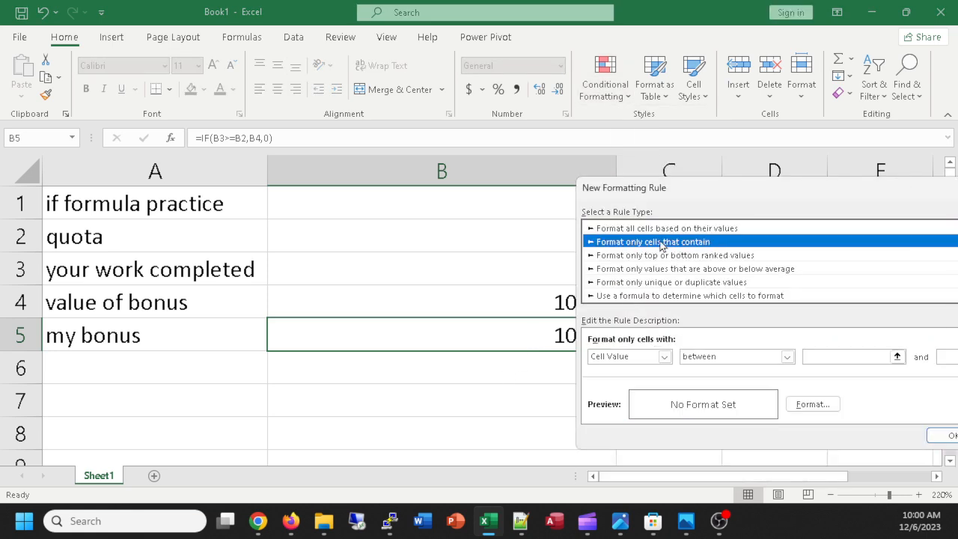
{"action": "left_click_drag", "start_coordinate": [701, 187], "coordinate": [545, 63]}
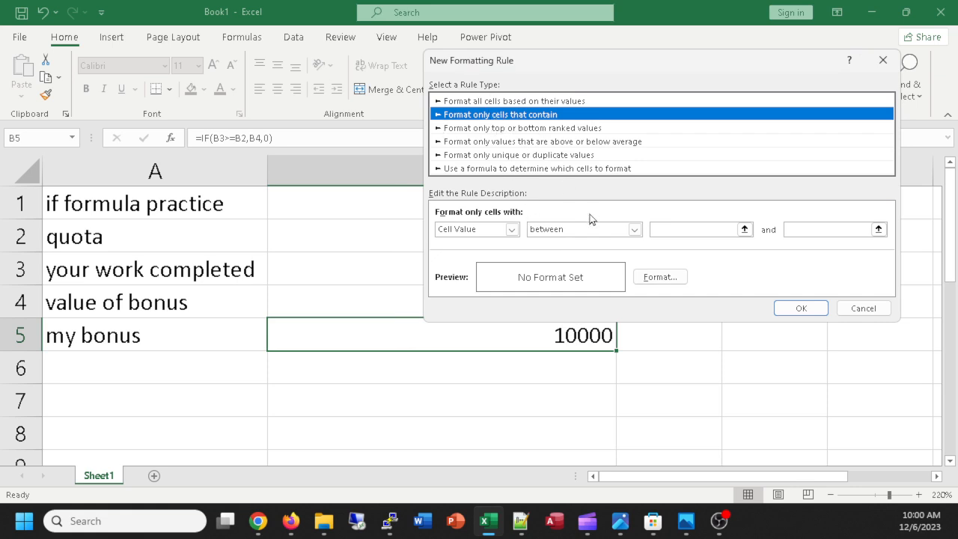
{"action": "left_click", "coordinate": [633, 229]}
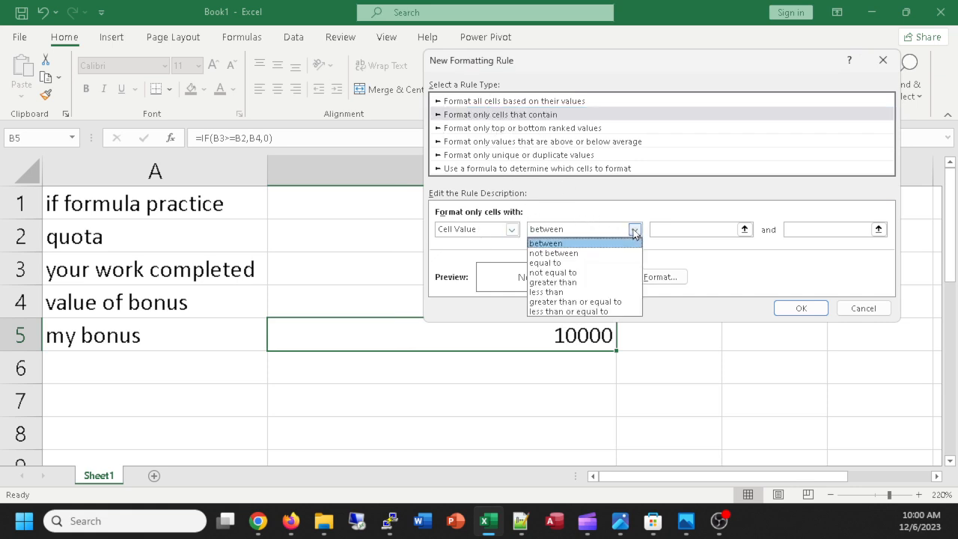
{"action": "left_click", "coordinate": [565, 289]}
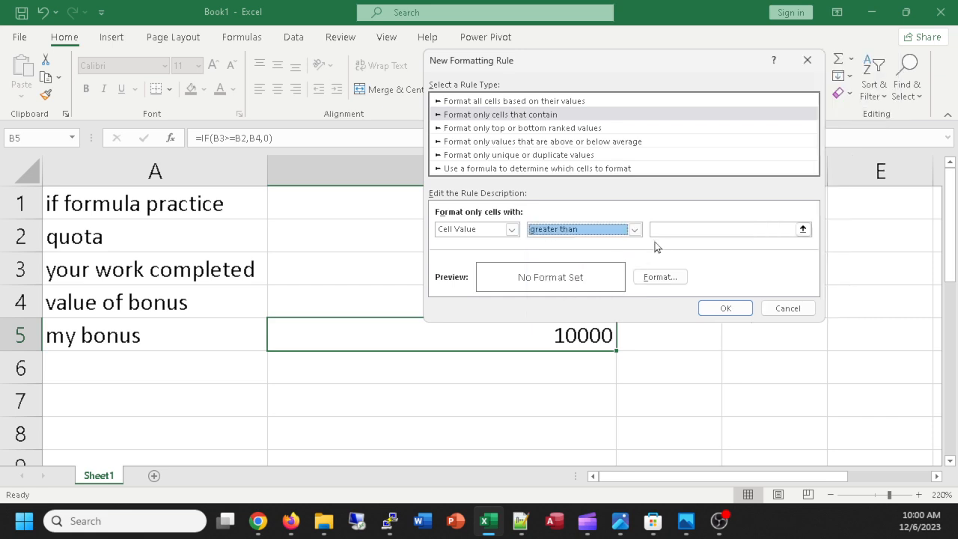
{"action": "left_click", "coordinate": [673, 229]}
{"action": "type", "text": "0"}
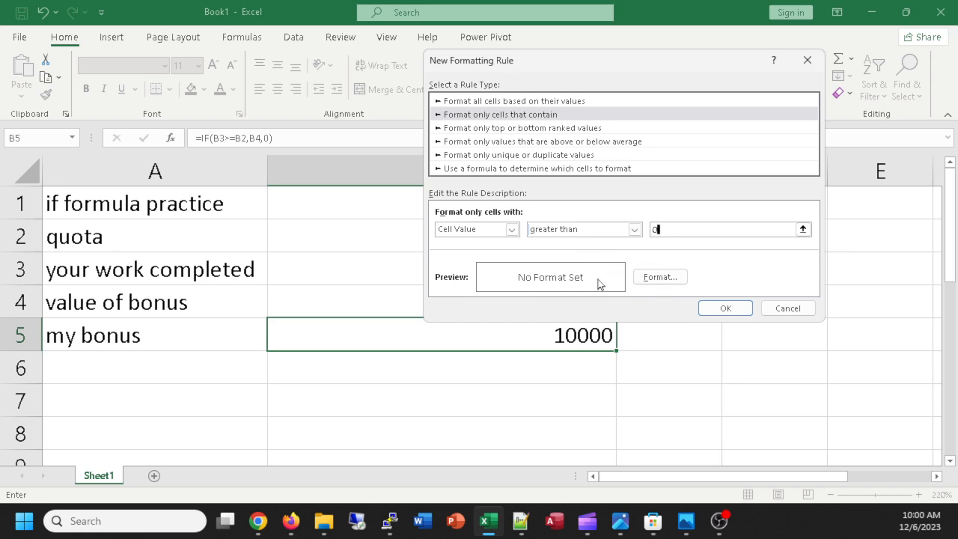
Give the new rule the lightest green background fill and apply it to B5
{"action": "left_click", "coordinate": [653, 279]}
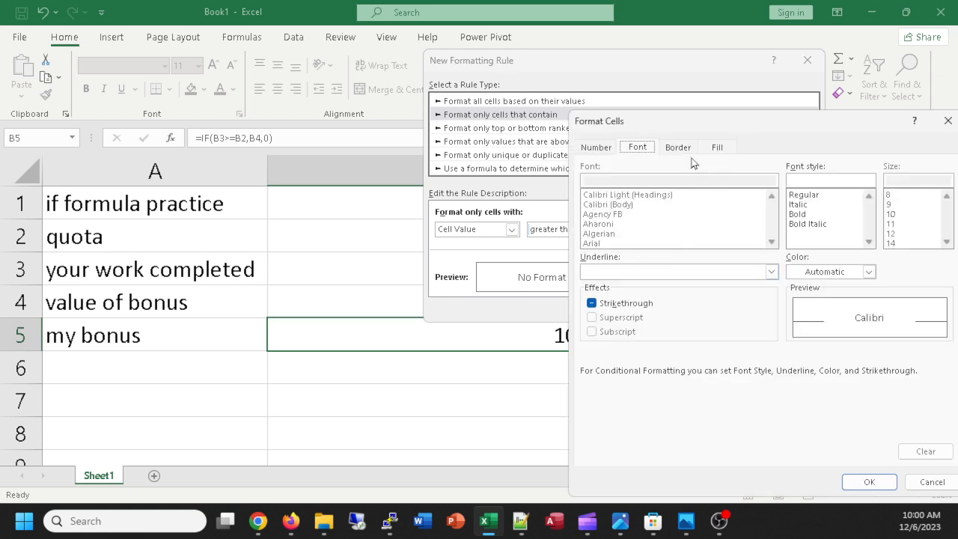
{"action": "left_click", "coordinate": [716, 150]}
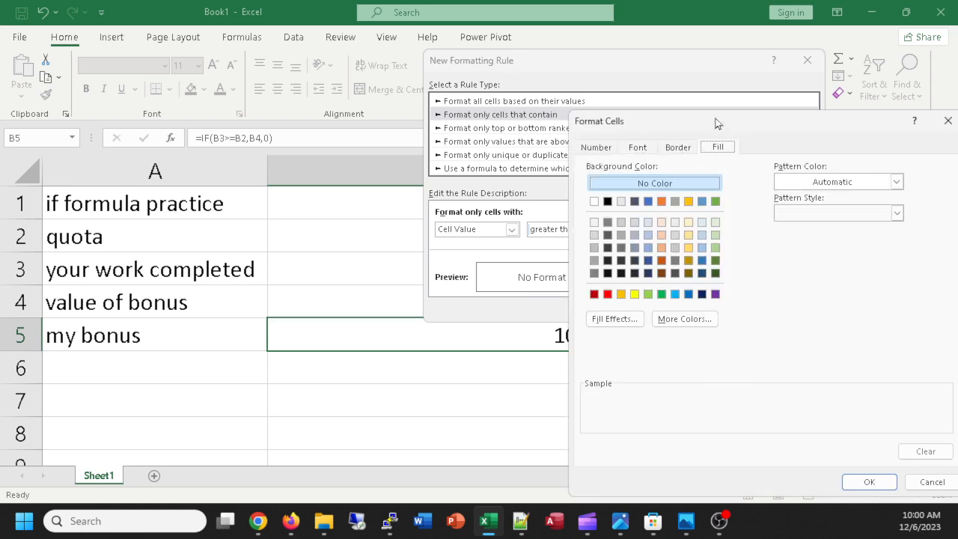
{"action": "left_click_drag", "start_coordinate": [716, 124], "coordinate": [537, 59]}
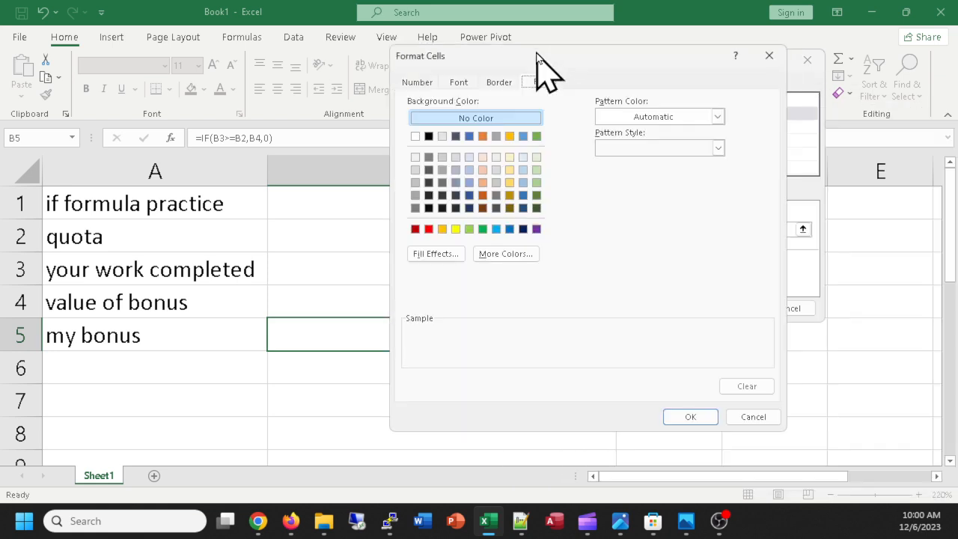
{"action": "left_click", "coordinate": [536, 159]}
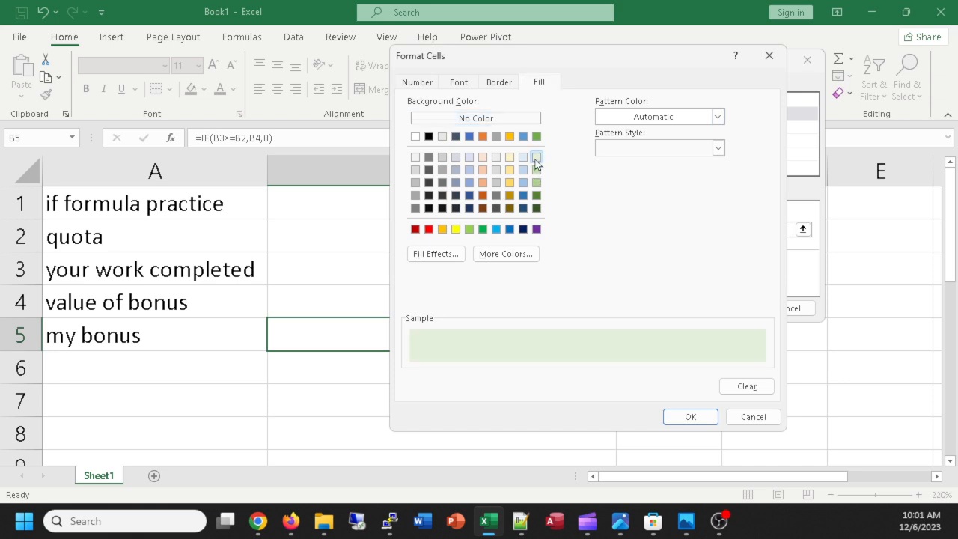
{"action": "left_click", "coordinate": [697, 416]}
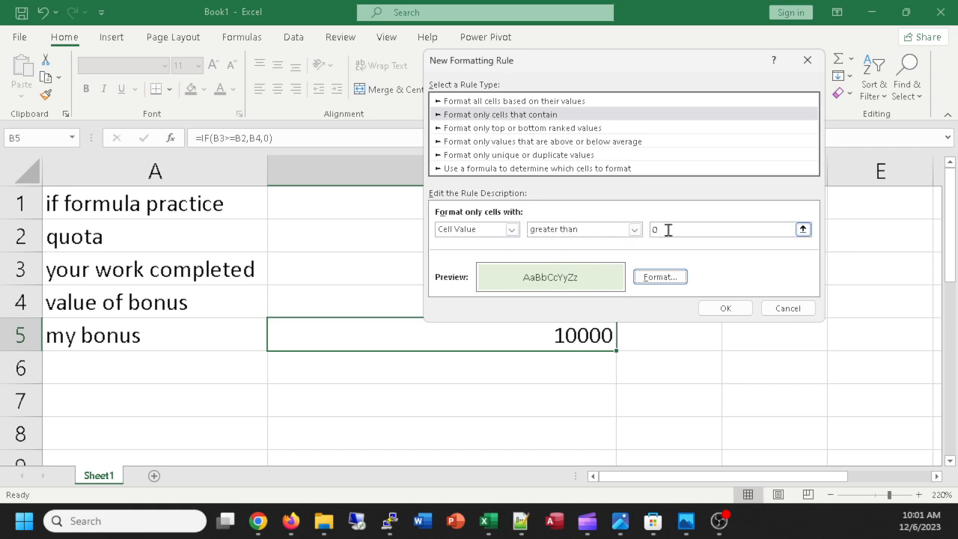
{"action": "left_click", "coordinate": [725, 309]}
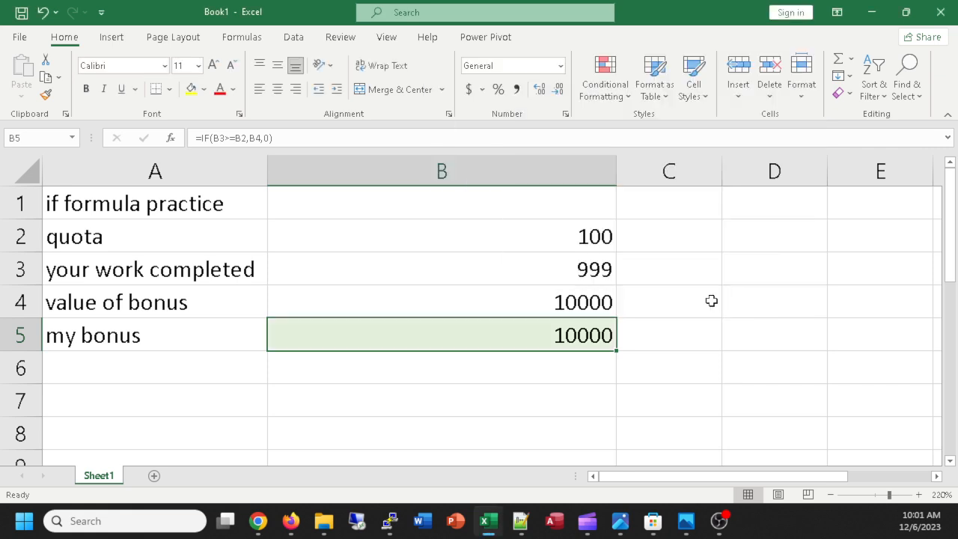
Set the work completed in B3 to 99 to test the bonus formula and formatting below quota
{"action": "double_click", "coordinate": [579, 270]}
{"action": "key", "text": "BackSpace"}
{"action": "type", "text": "\\"}
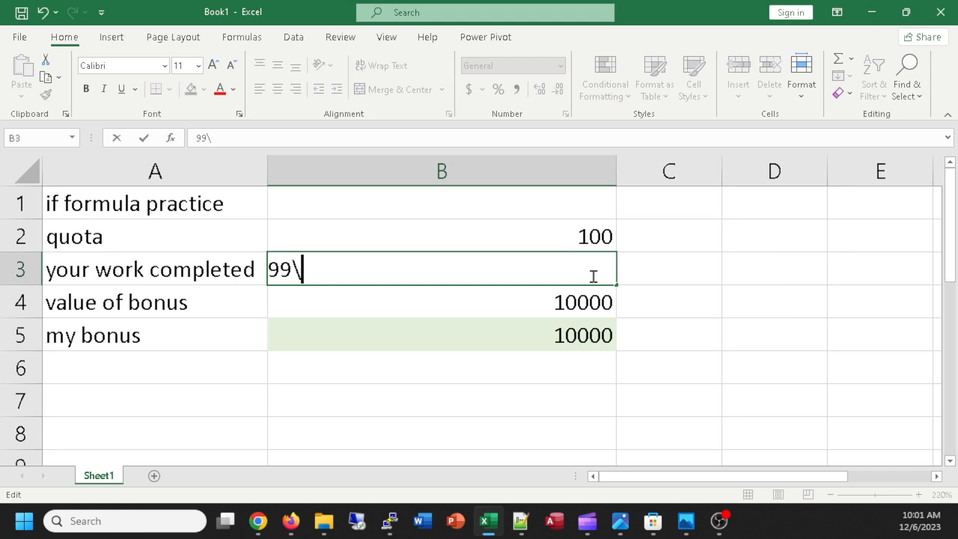
{"action": "key", "text": "BackSpace"}
{"action": "key", "text": "Return"}
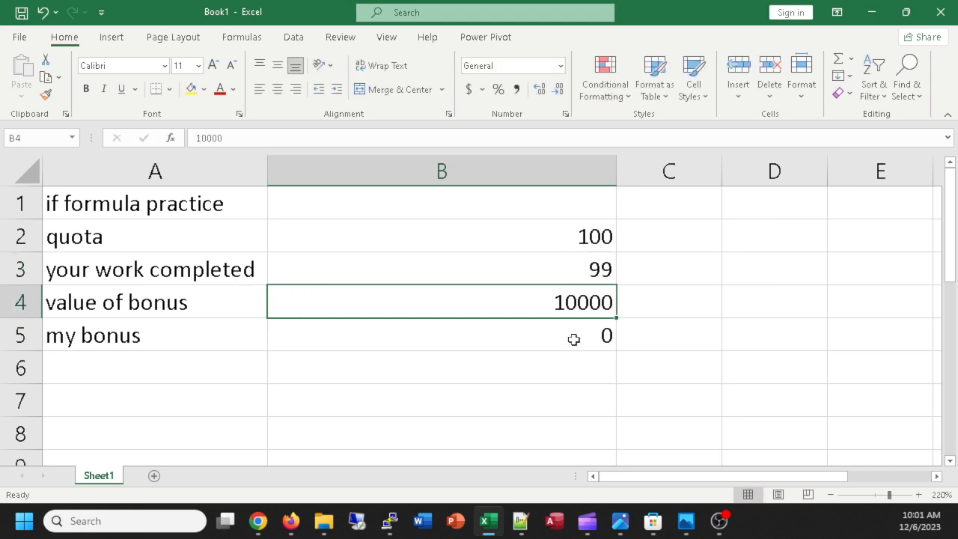
Set the work completed in B3 to 999 to test the bonus highlight with the quota met
{"action": "left_click", "coordinate": [582, 273]}
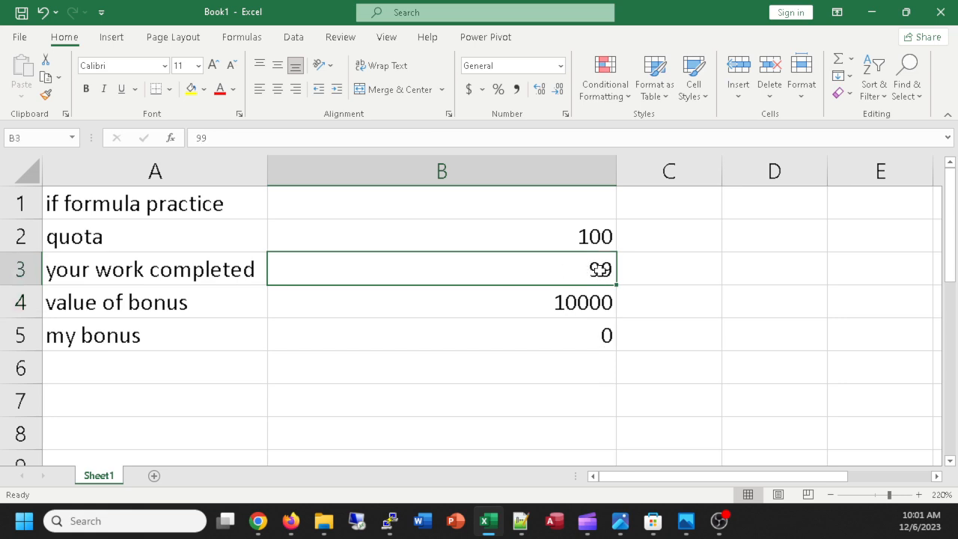
{"action": "double_click", "coordinate": [599, 269]}
{"action": "type", "text": "9"}
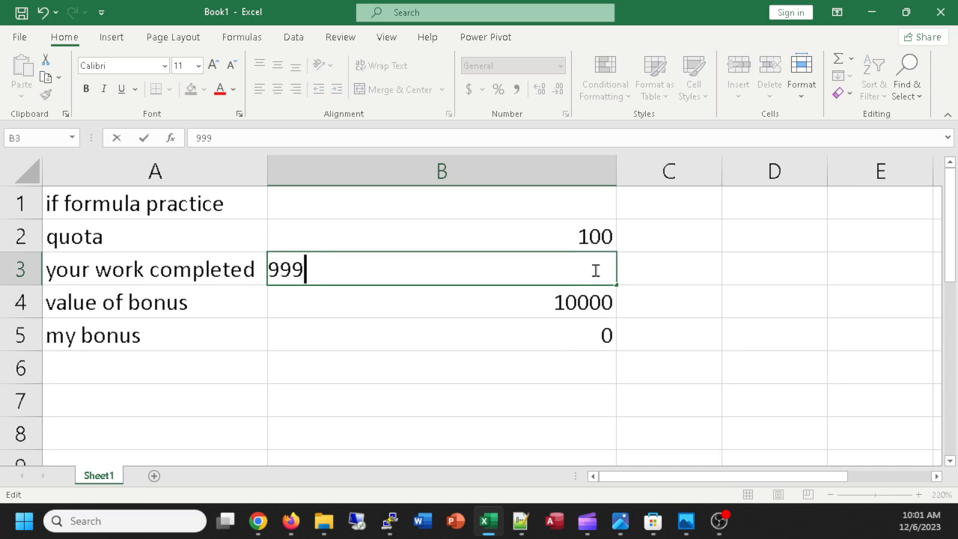
{"action": "key", "text": "Return"}
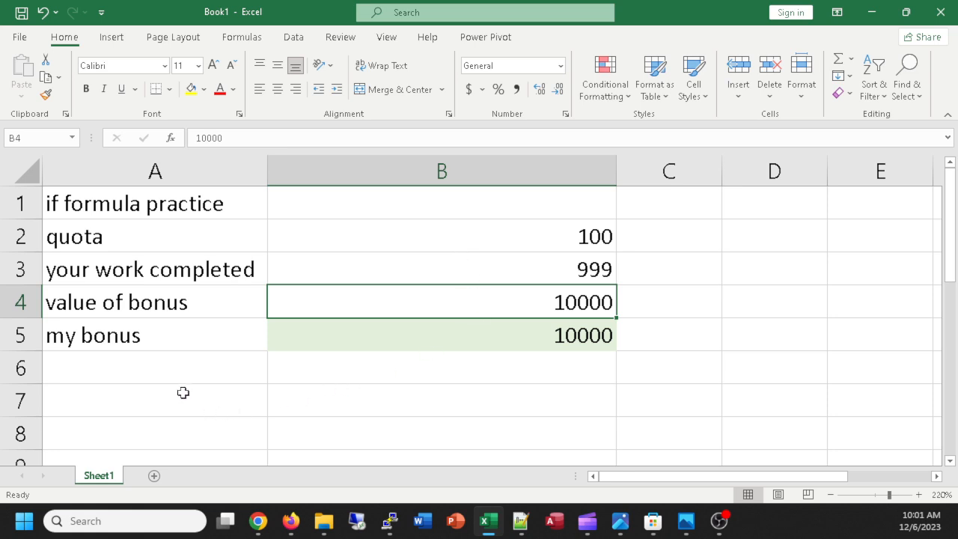
Enter the heading "Pay calculation" in A7, below the bonus section
{"action": "scroll", "coordinate": [212, 390], "scroll_direction": "down", "scroll_amount": 1}
{"action": "left_click", "coordinate": [167, 308]}
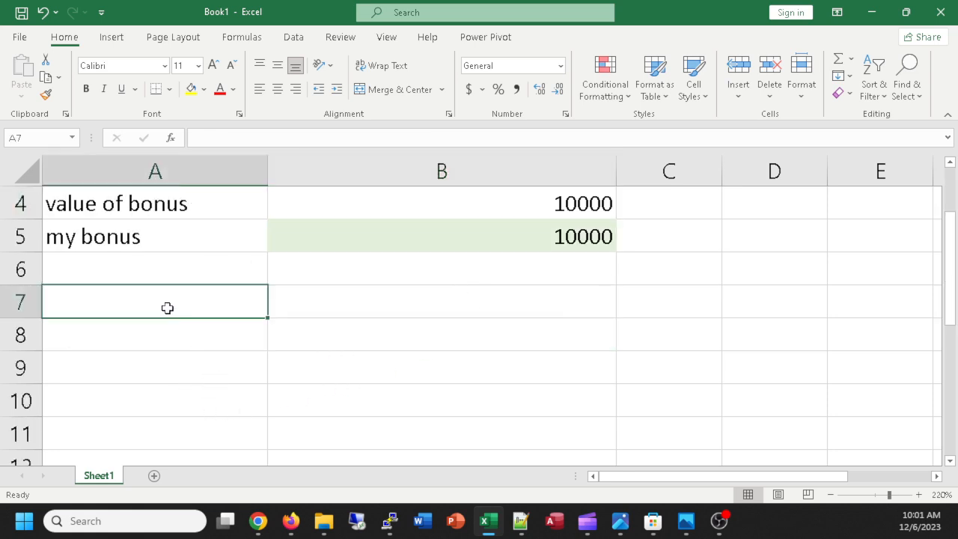
{"action": "type", "text": "Pary"}
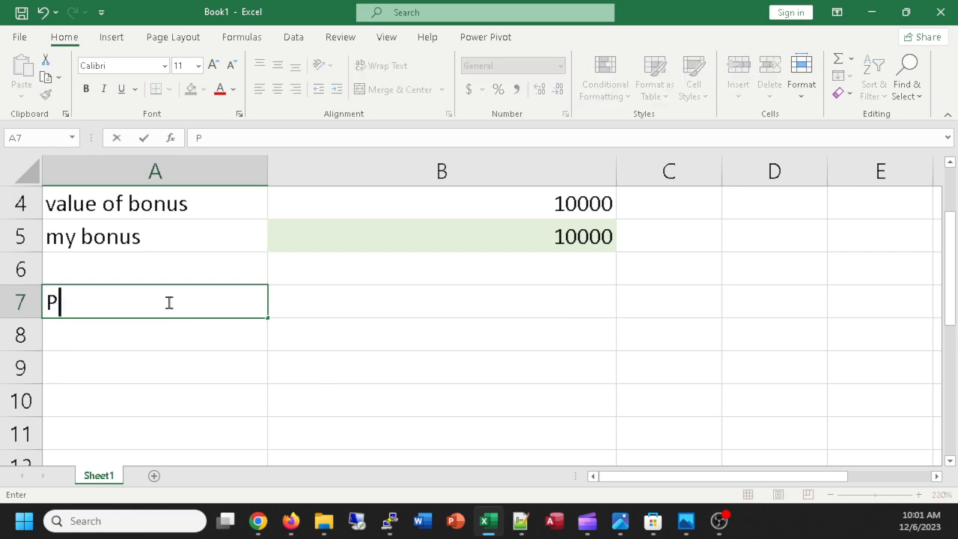
{"action": "key", "text": "BackSpace"}
{"action": "key", "text": "BackSpace"}
{"action": "type", "text": "y calcu"}
{"action": "type", "text": "lation"}
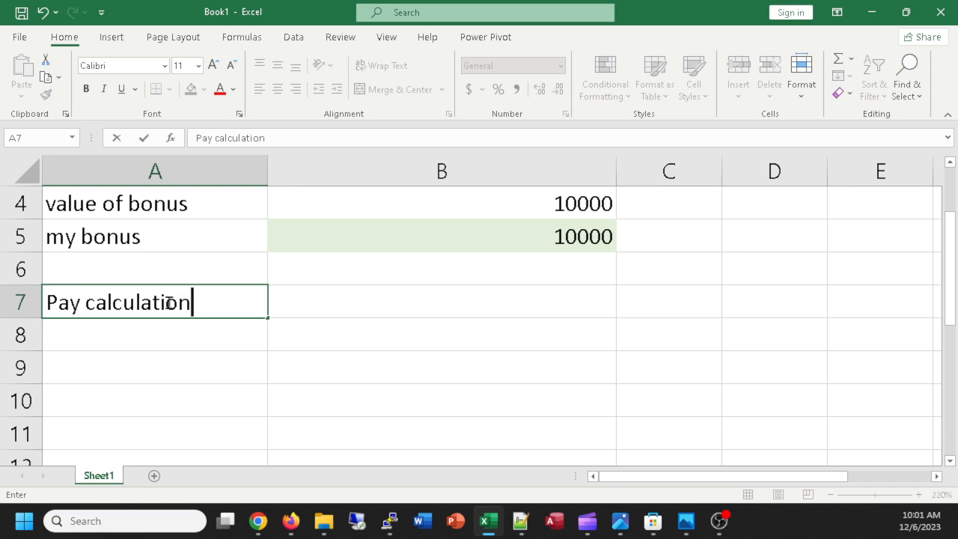
{"action": "key", "text": "Return"}
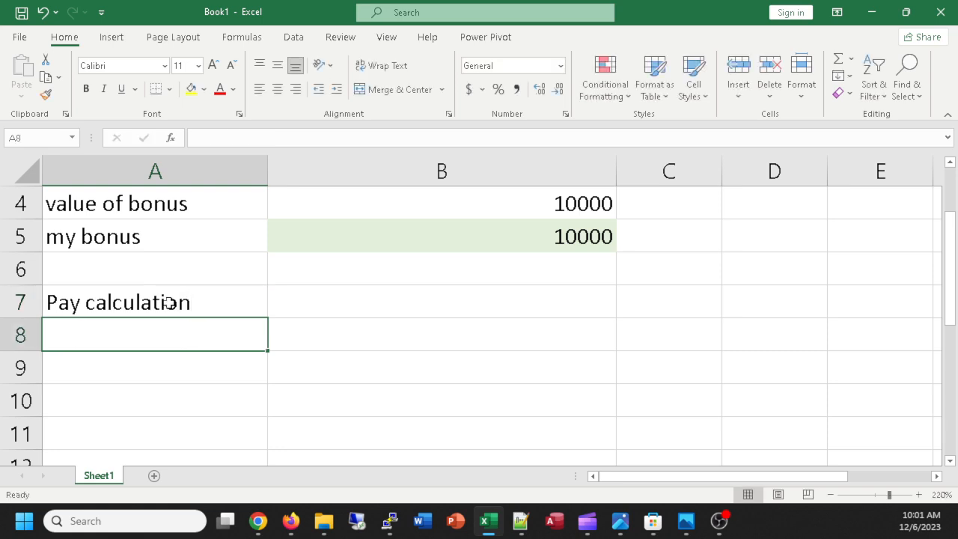
Label A8 "hourly rate" and enter 16 beside it in B8
{"action": "type", "text": "hour"}
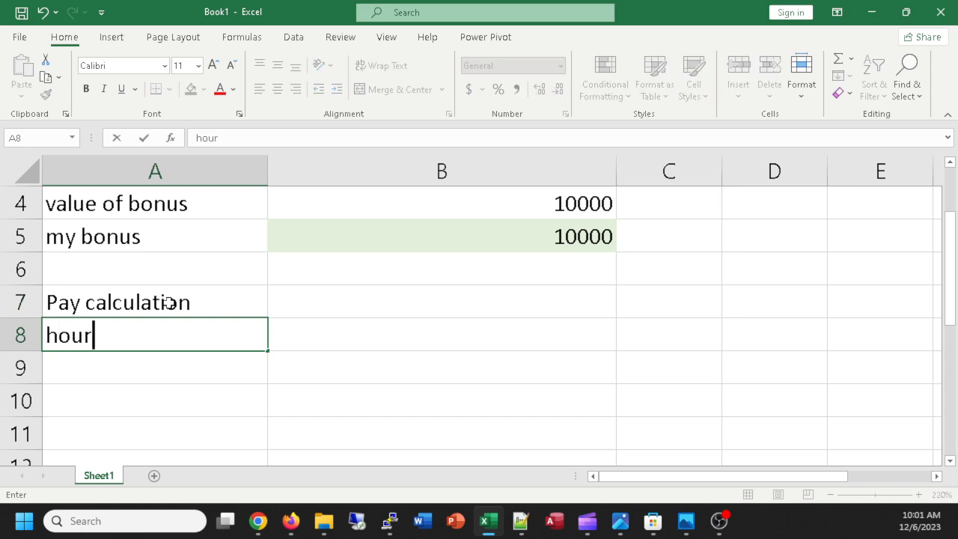
{"action": "type", "text": "ly rate"}
{"action": "key", "text": "Tab"}
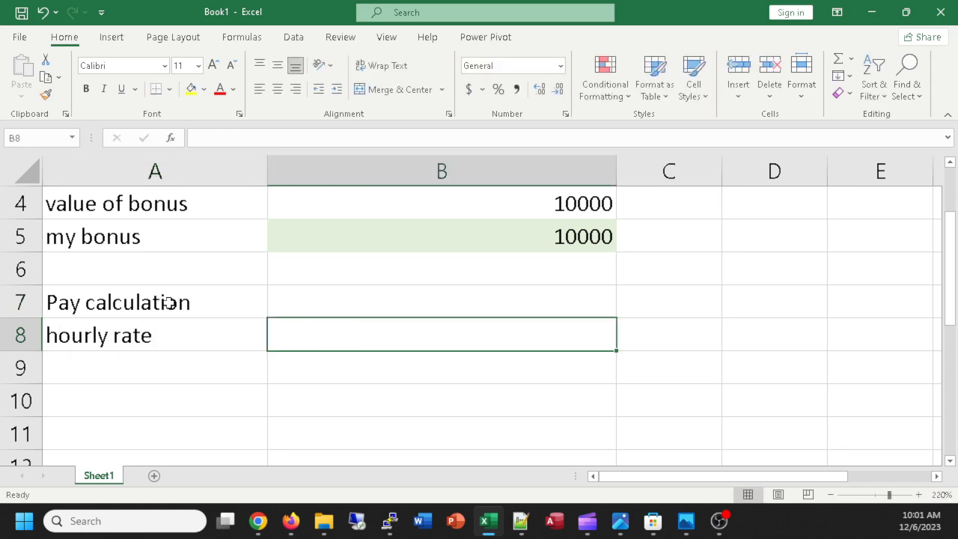
{"action": "type", "text": "16"}
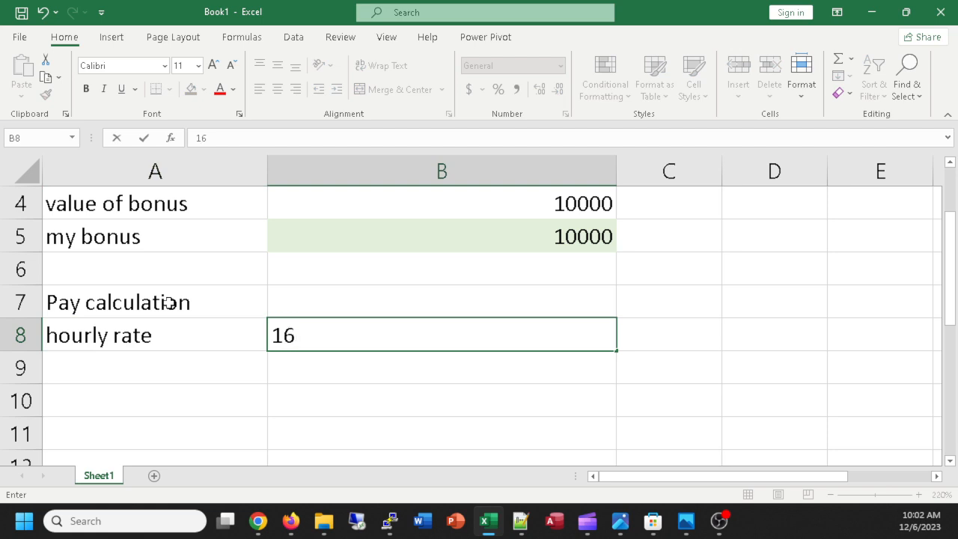
{"action": "key", "text": "Return"}
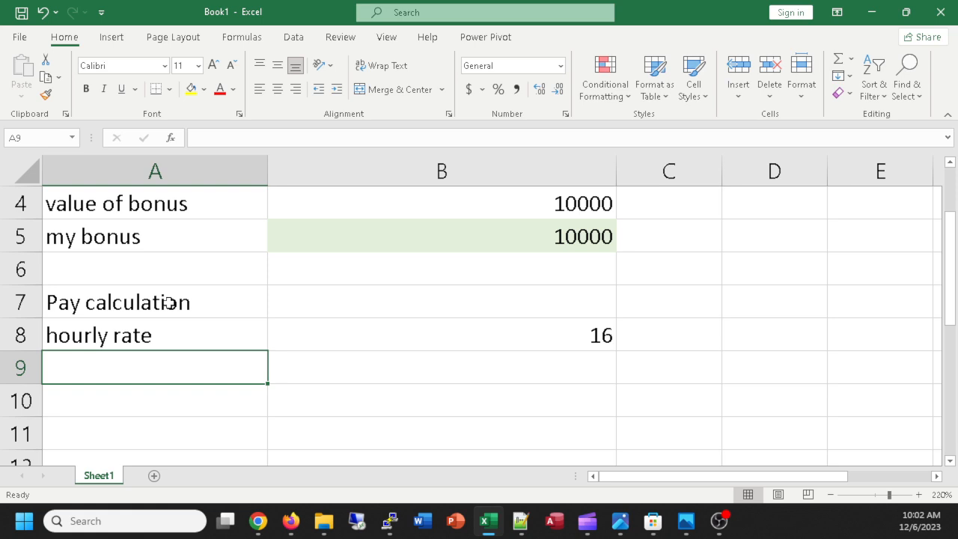
Label A9 "hours worked" and enter 35 beside it in B9
{"action": "type", "text": "ho"}
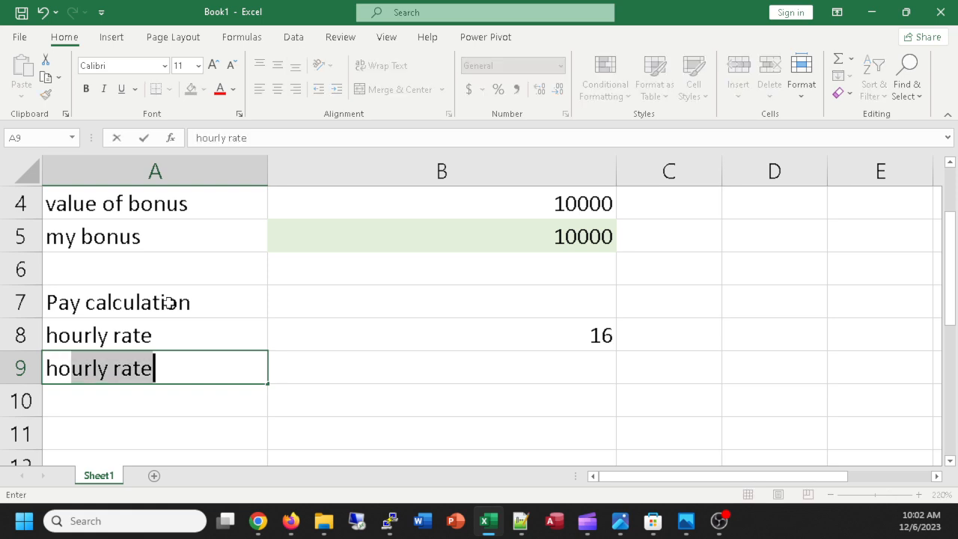
{"action": "type", "text": "urs worked"}
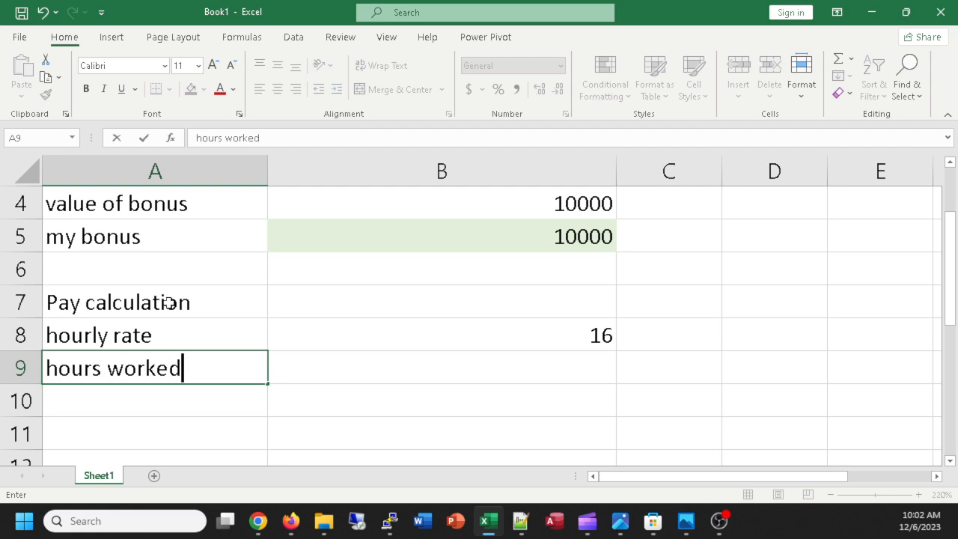
{"action": "key", "text": "Tab"}
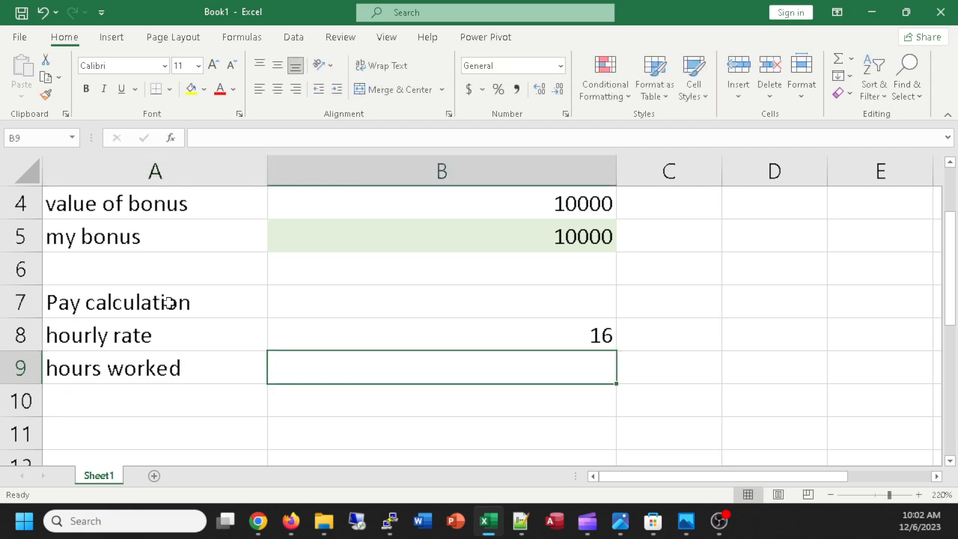
{"action": "type", "text": "35"}
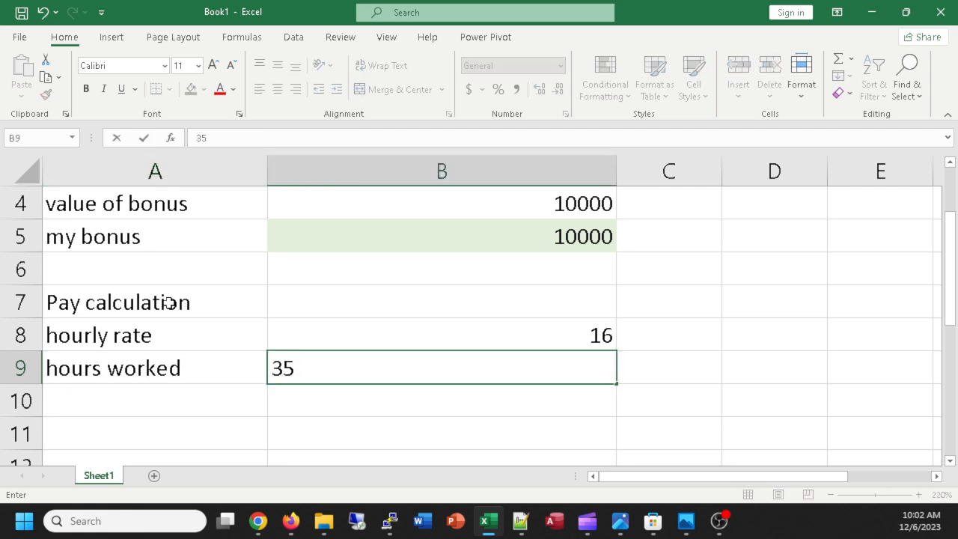
{"action": "key", "text": "Return"}
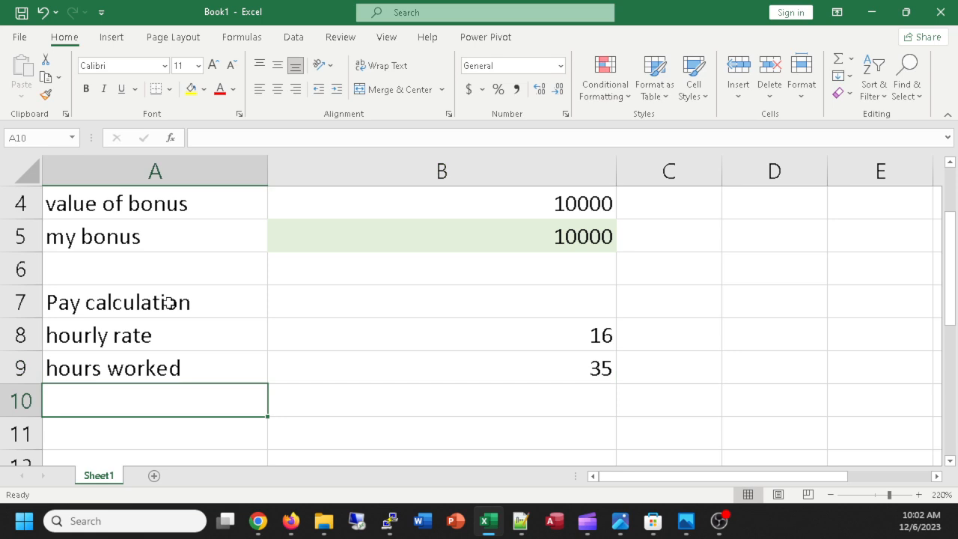
Add the row labels "gross pay" in A10 and "tax" in A11
{"action": "type", "text": "gross pay"}
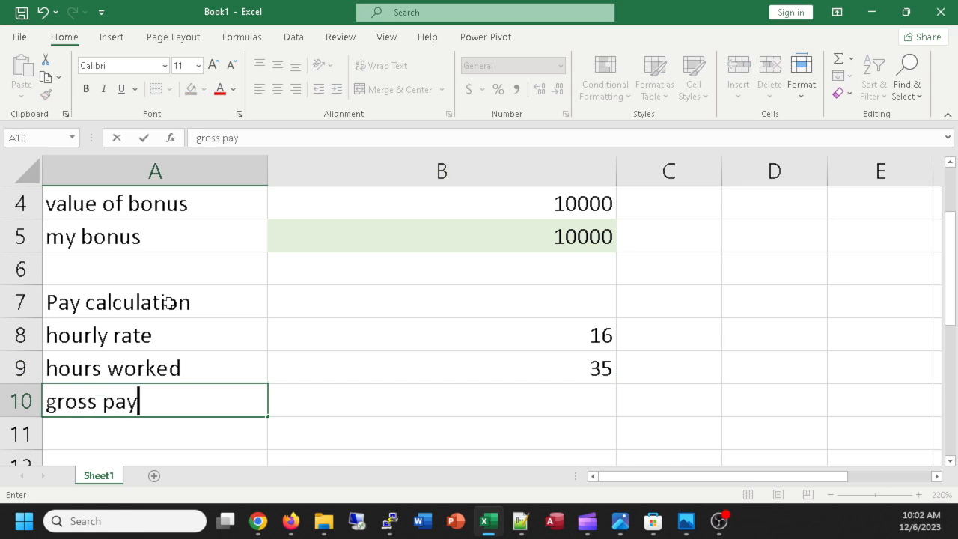
{"action": "key", "text": "Return"}
{"action": "type", "text": "tax"}
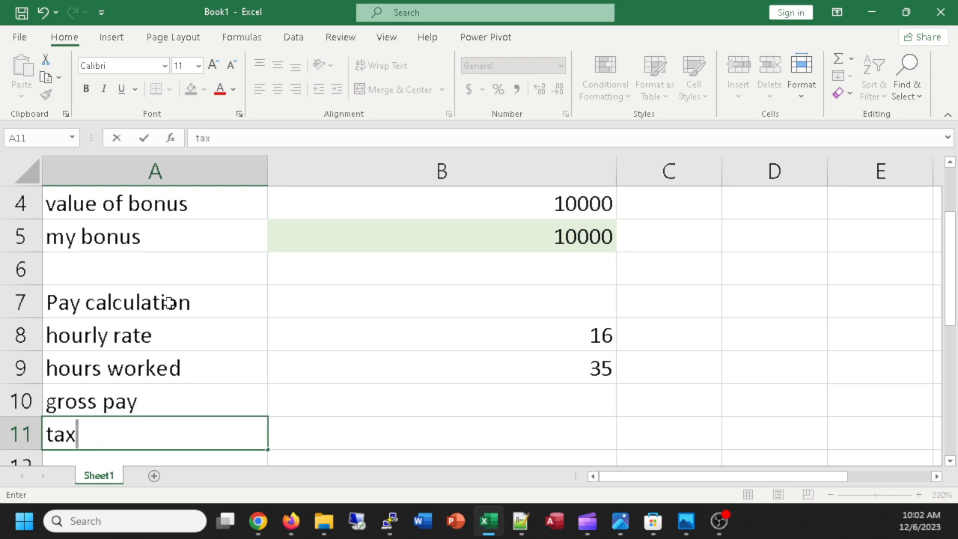
{"action": "key", "text": "Return"}
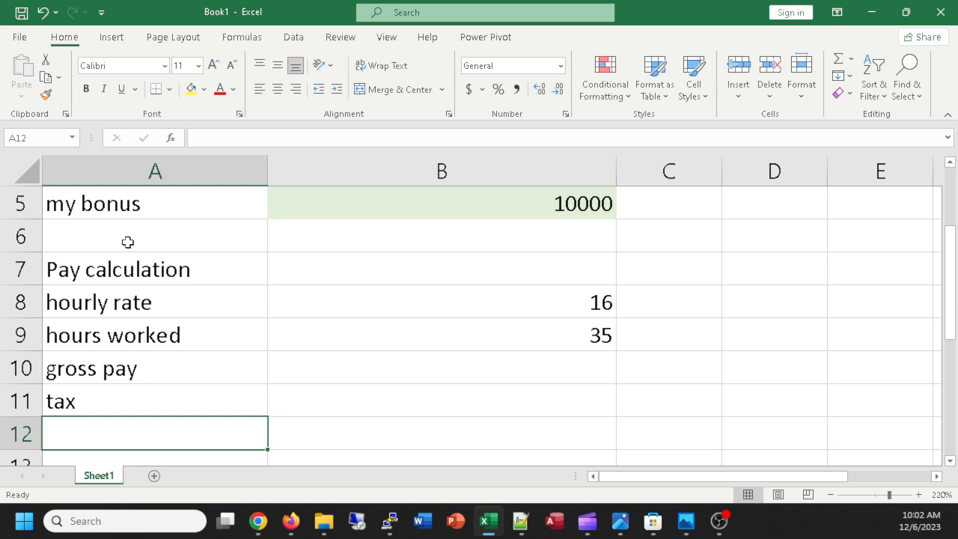
Label A12 "tax rate" and enter 8% beside it in B12
{"action": "type", "text": "t"}
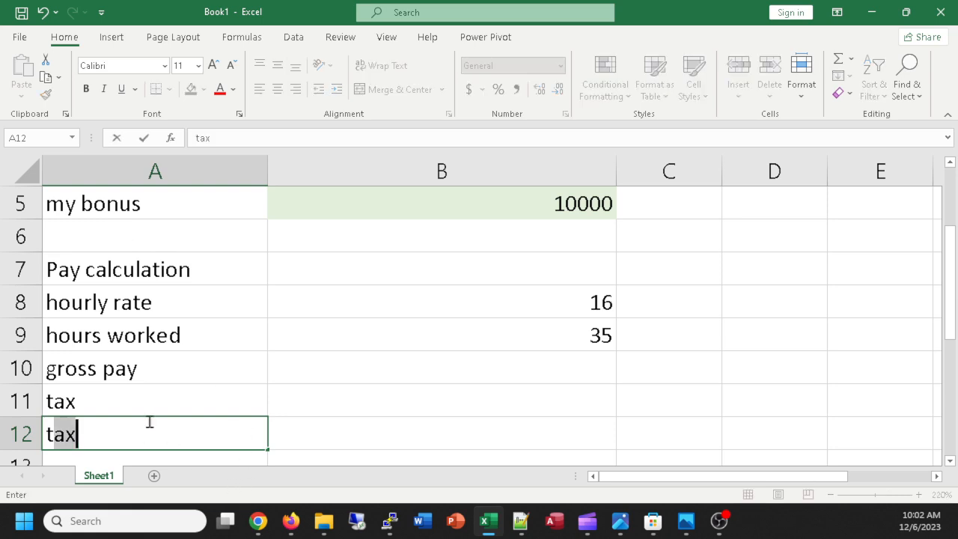
{"action": "type", "text": "ax ra"}
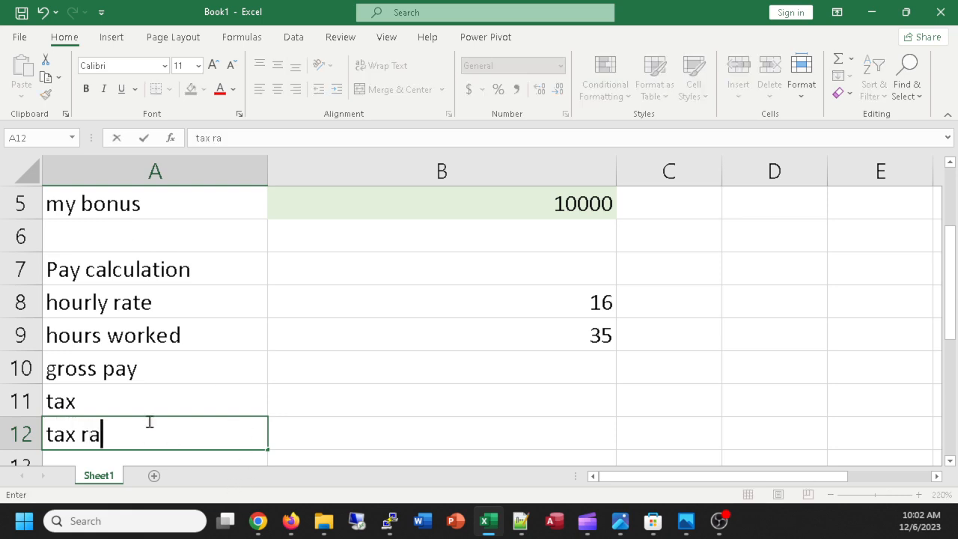
{"action": "type", "text": "te"}
{"action": "key", "text": "Tab"}
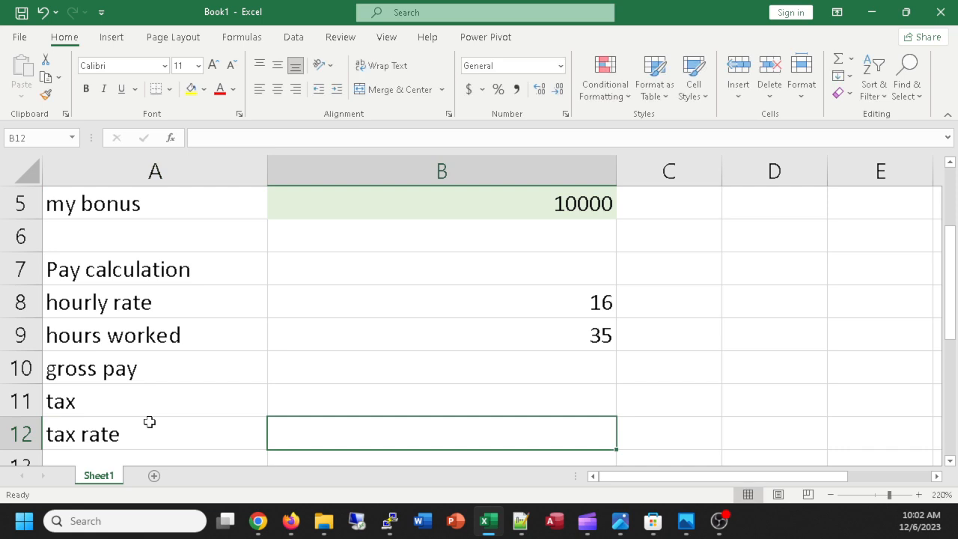
{"action": "type", "text": "8%"}
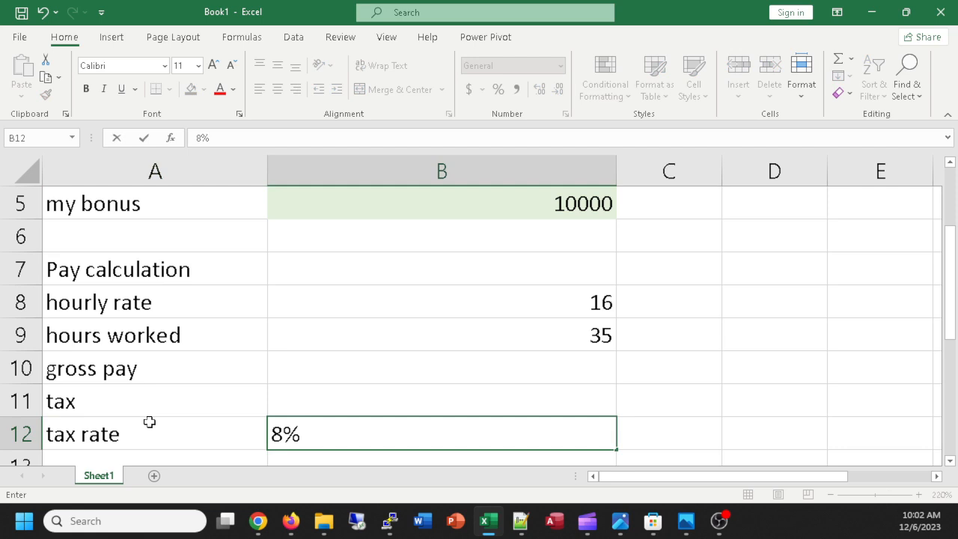
{"action": "key", "text": "Return"}
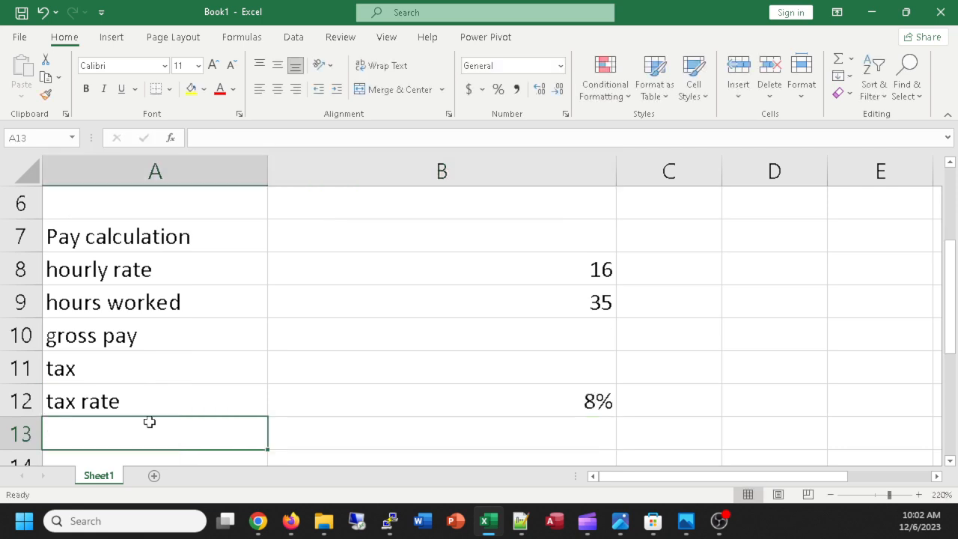
Shade the tax rate row, A12:B12, with a light orange fill
{"action": "scroll", "coordinate": [150, 423], "scroll_direction": "up", "scroll_amount": 1}
{"action": "scroll", "coordinate": [149, 420], "scroll_direction": "down", "scroll_amount": 1}
{"action": "scroll", "coordinate": [143, 422], "scroll_direction": "up", "scroll_amount": 1}
{"action": "scroll", "coordinate": [139, 423], "scroll_direction": "down", "scroll_amount": 1}
{"action": "left_click_drag", "start_coordinate": [248, 412], "coordinate": [480, 402]}
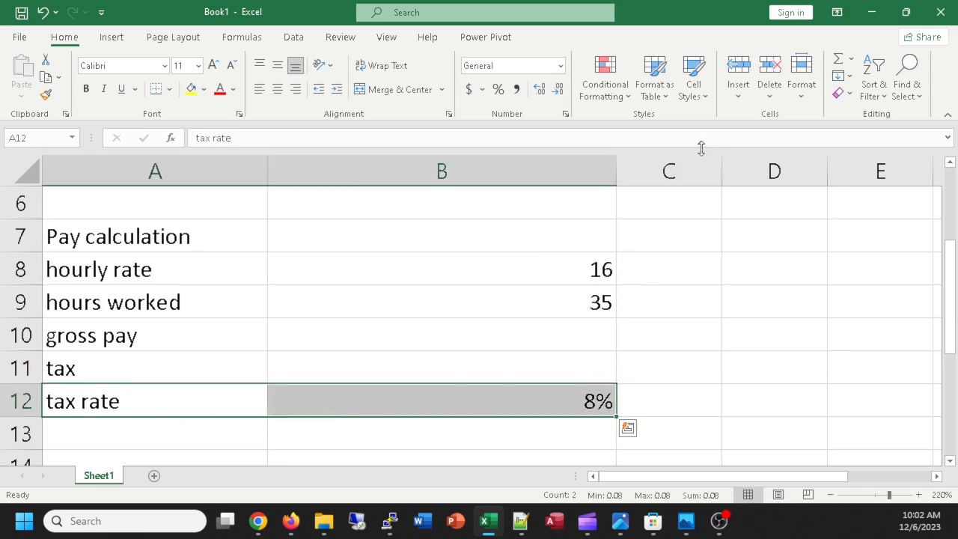
{"action": "left_click", "coordinate": [204, 89]}
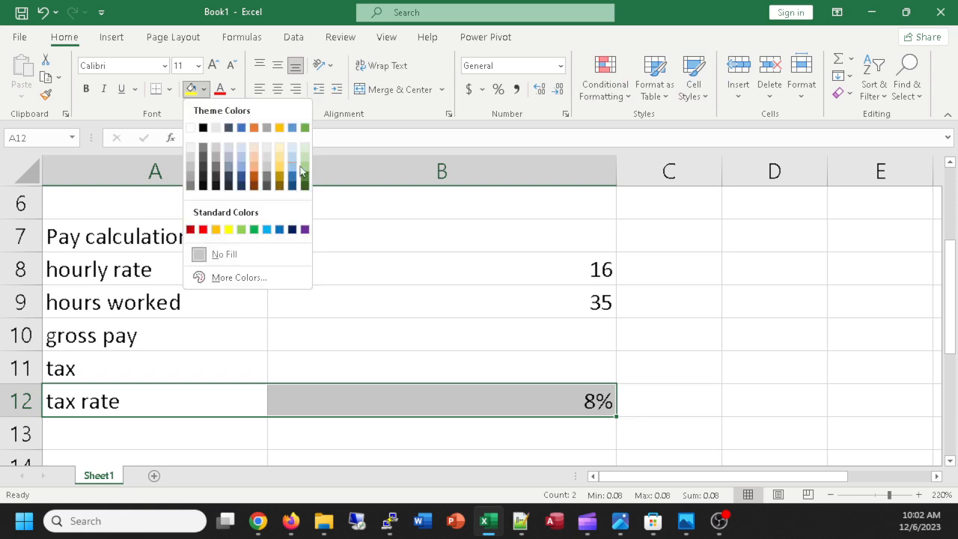
{"action": "left_click", "coordinate": [255, 158]}
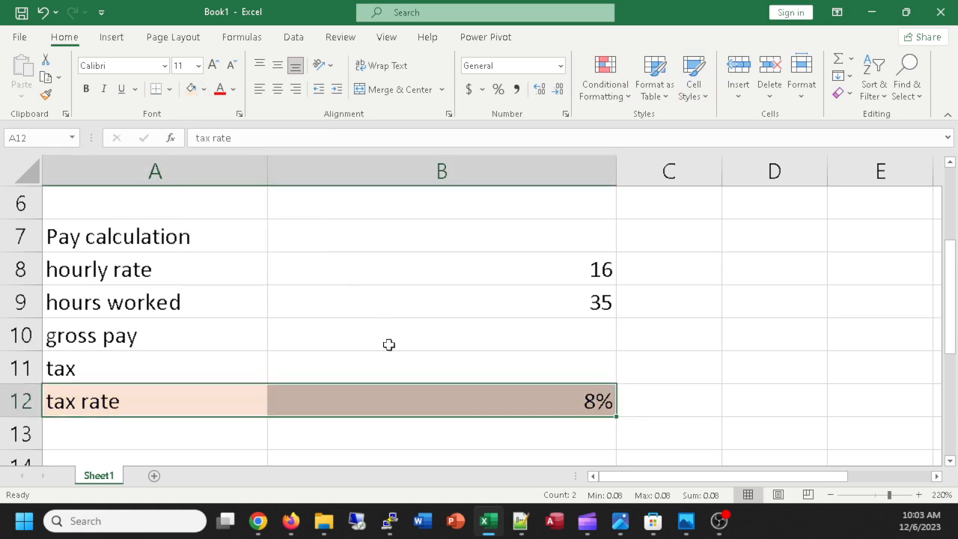
Enter the employee's first name in B6, above the pay figures
{"action": "scroll", "coordinate": [402, 352], "scroll_direction": "up", "scroll_amount": 1}
{"action": "scroll", "coordinate": [402, 360], "scroll_direction": "down", "scroll_amount": 1}
{"action": "scroll", "coordinate": [368, 357], "scroll_direction": "down", "scroll_amount": 1}
{"action": "scroll", "coordinate": [369, 355], "scroll_direction": "up", "scroll_amount": 2}
{"action": "scroll", "coordinate": [369, 355], "scroll_direction": "down", "scroll_amount": 1}
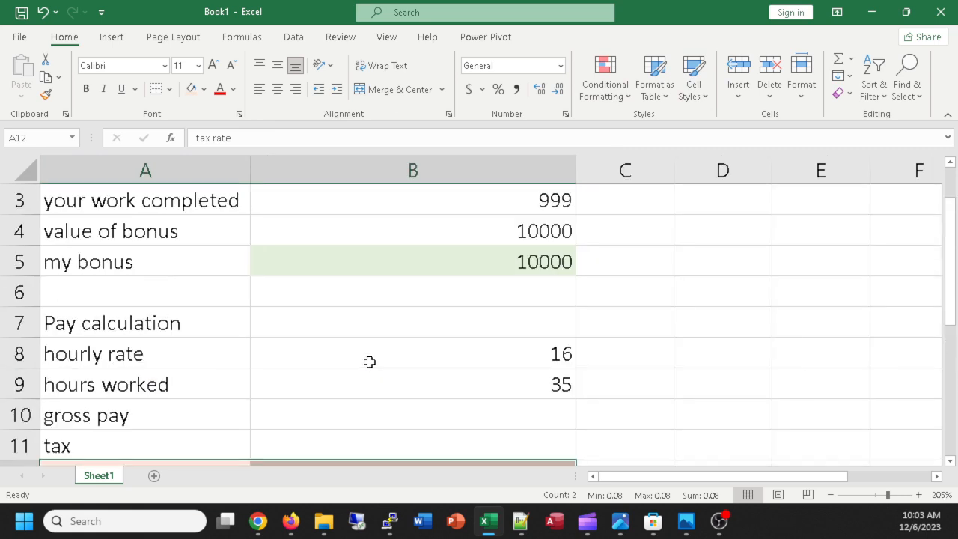
{"action": "scroll", "coordinate": [369, 358], "scroll_direction": "down", "scroll_amount": 1}
{"action": "scroll", "coordinate": [370, 362], "scroll_direction": "up", "scroll_amount": 1}
{"action": "left_click", "coordinate": [365, 298]}
{"action": "type", "text": "Joe"}
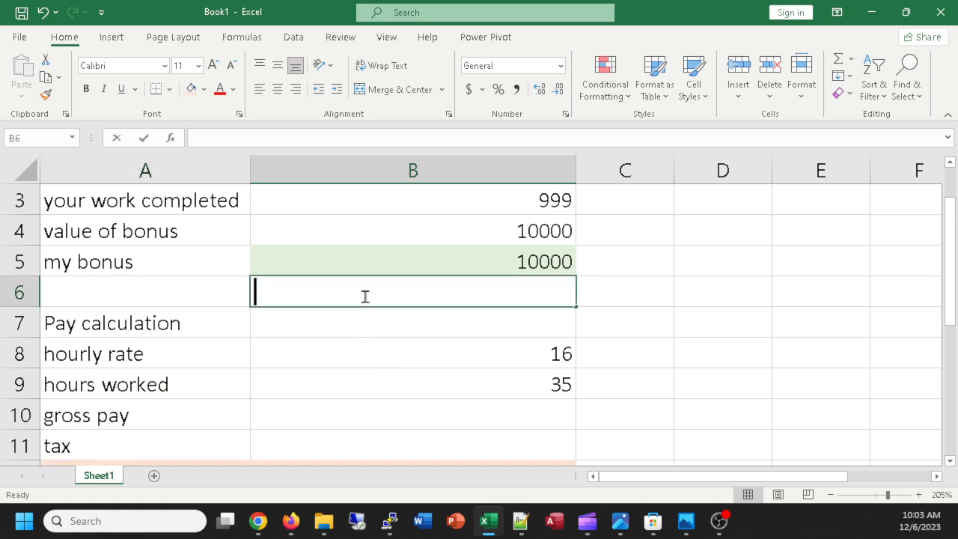
{"action": "key", "text": "Return"}
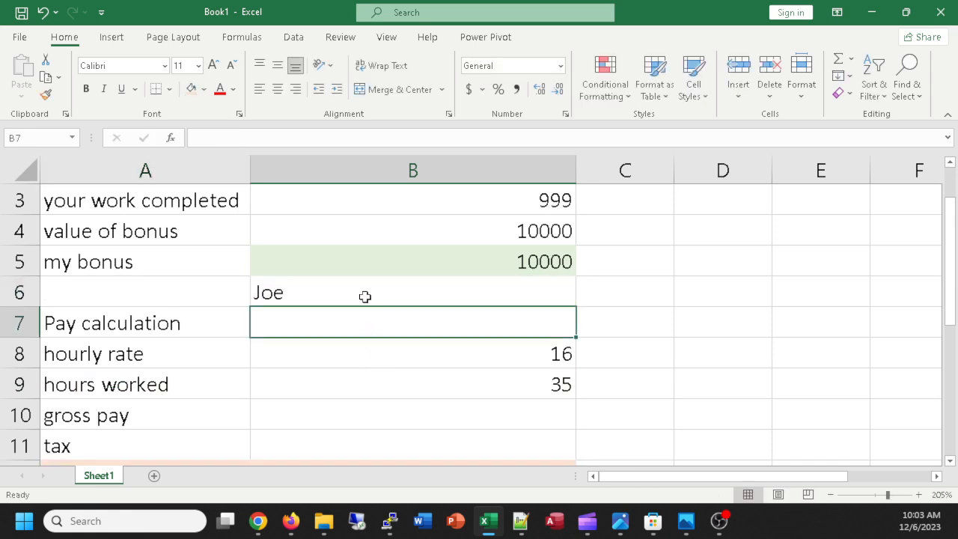
Move the employee's name from B6 to B7, next to the Pay calculation heading, and make it bold
{"action": "scroll", "coordinate": [323, 327], "scroll_direction": "down", "scroll_amount": 1}
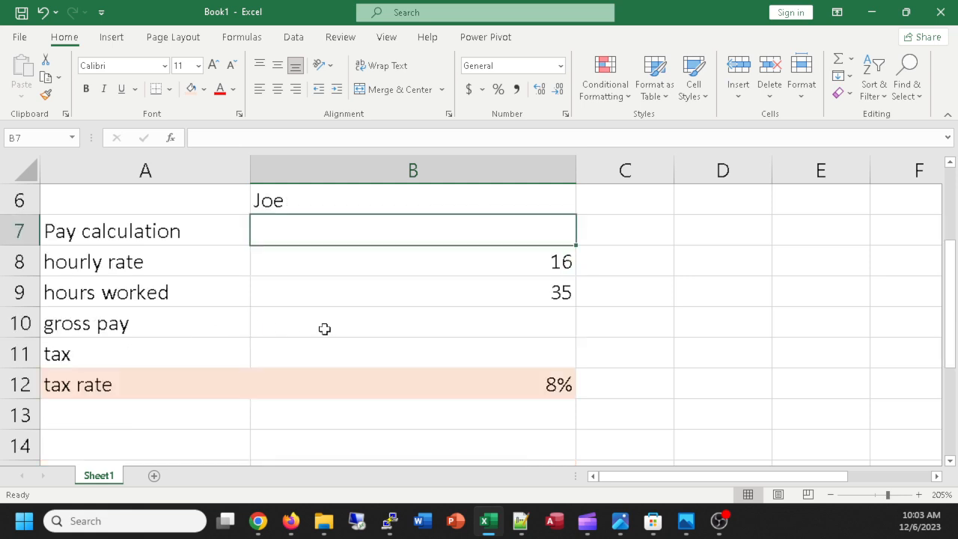
{"action": "left_click", "coordinate": [281, 201]}
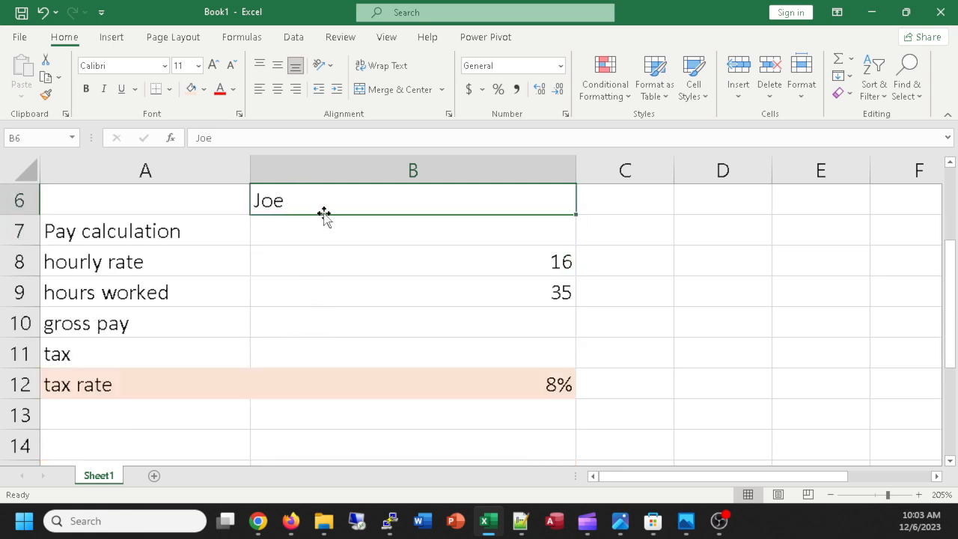
{"action": "left_click_drag", "start_coordinate": [325, 216], "coordinate": [326, 232]}
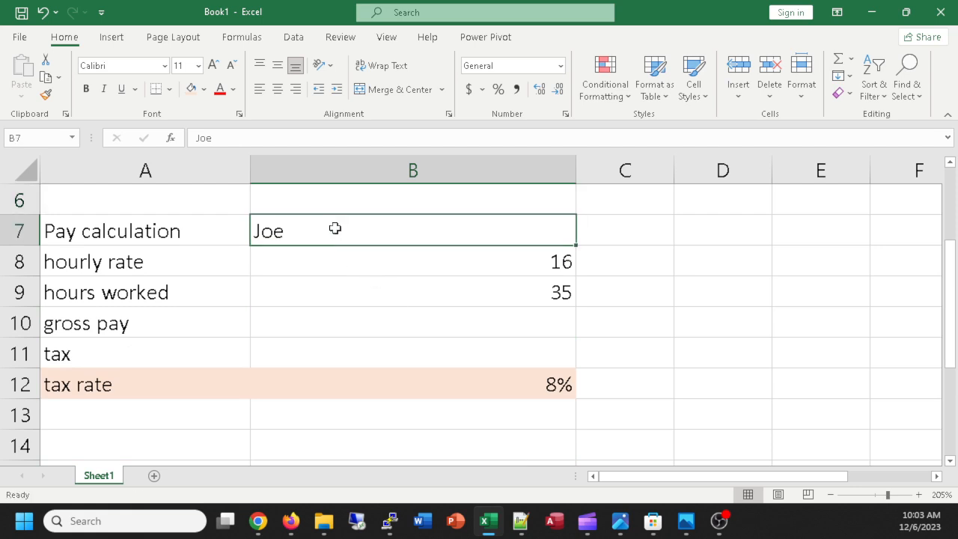
{"action": "key", "text": "ctrl+b"}
{"action": "left_click", "coordinate": [318, 259]}
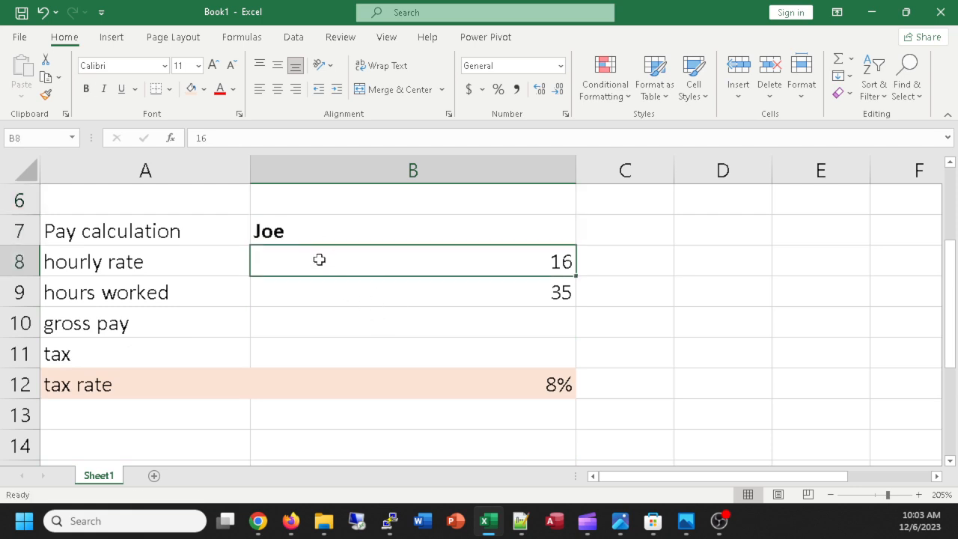
{"action": "left_click", "coordinate": [395, 292]}
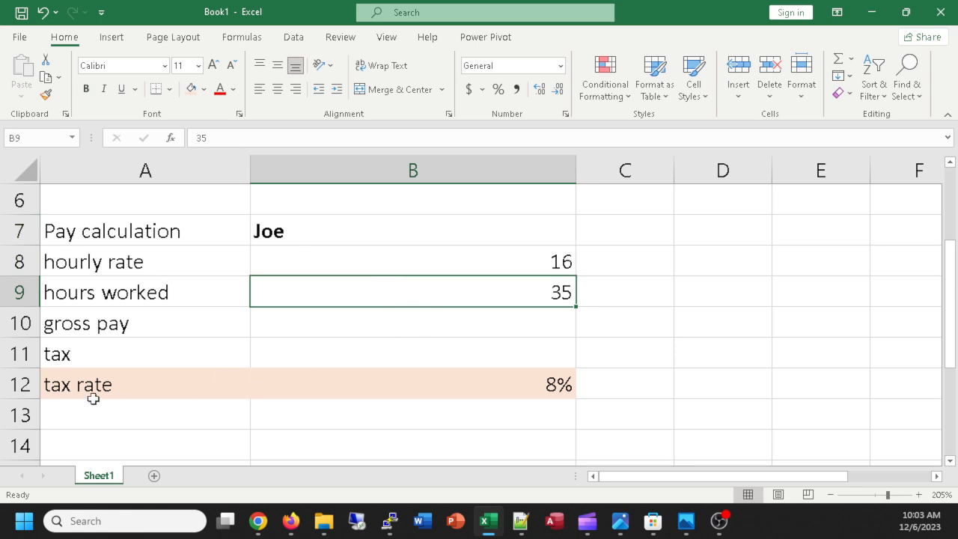
Insert a new row above the tax rate row and label its first cell, A12, "paycheck"
{"action": "right_click", "coordinate": [27, 385]}
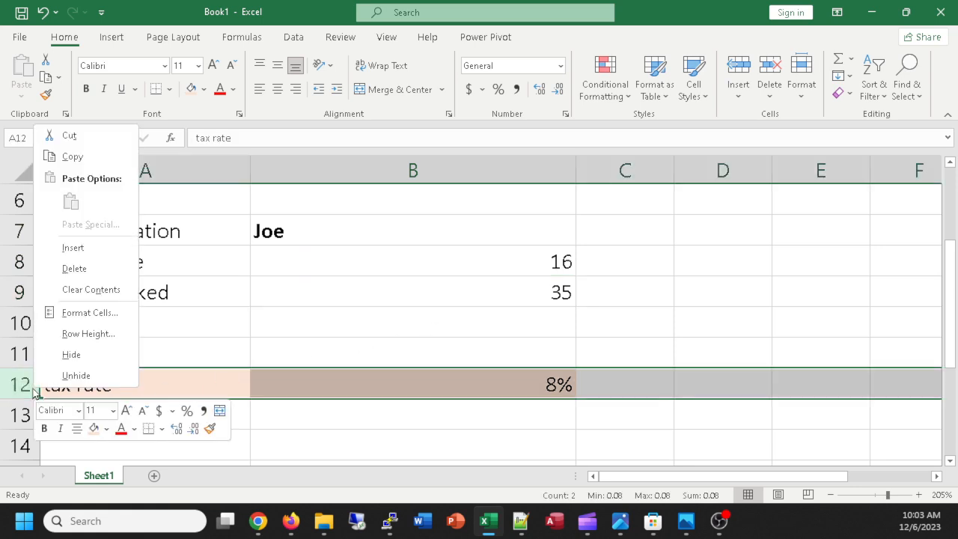
{"action": "left_click", "coordinate": [72, 248]}
{"action": "left_click", "coordinate": [100, 386]}
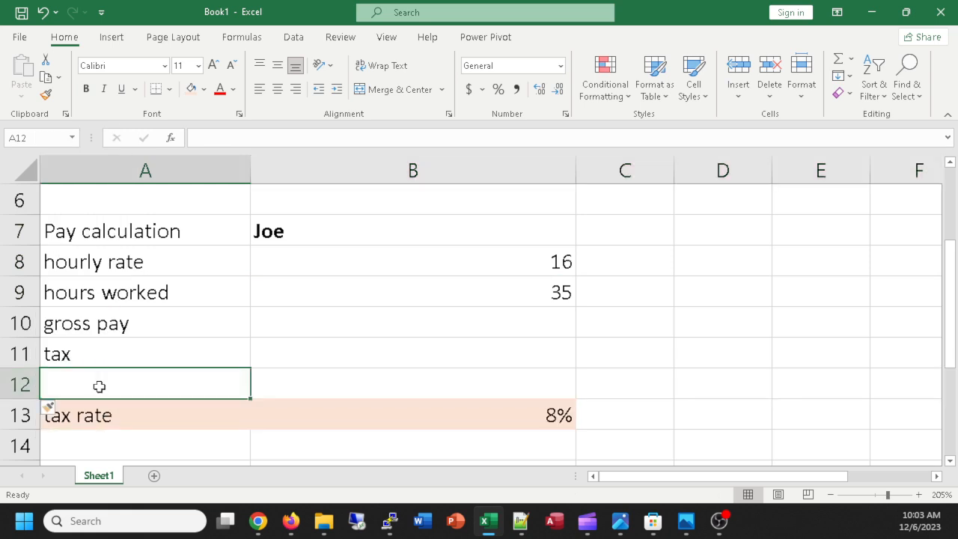
{"action": "type", "text": "paychec"}
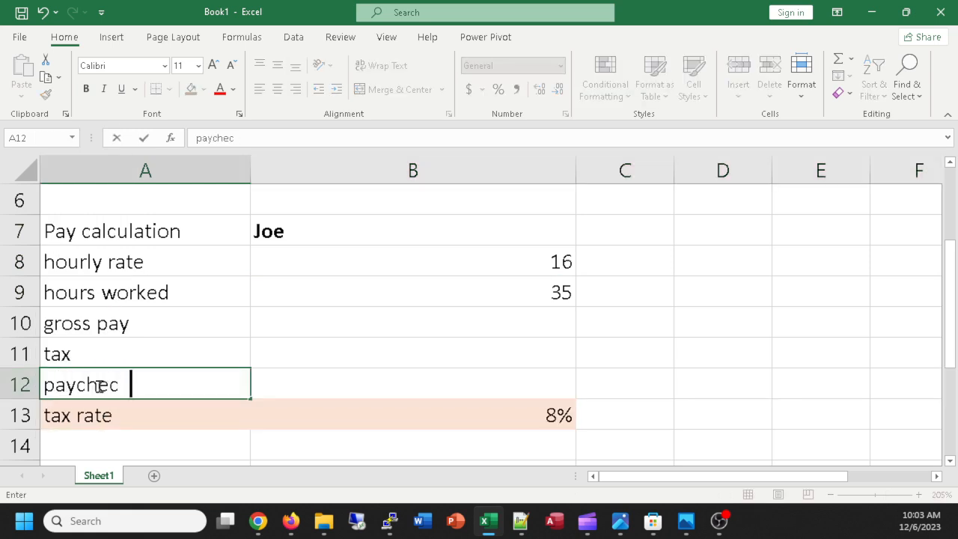
{"action": "type", "text": "k"}
{"action": "key", "text": "Tab"}
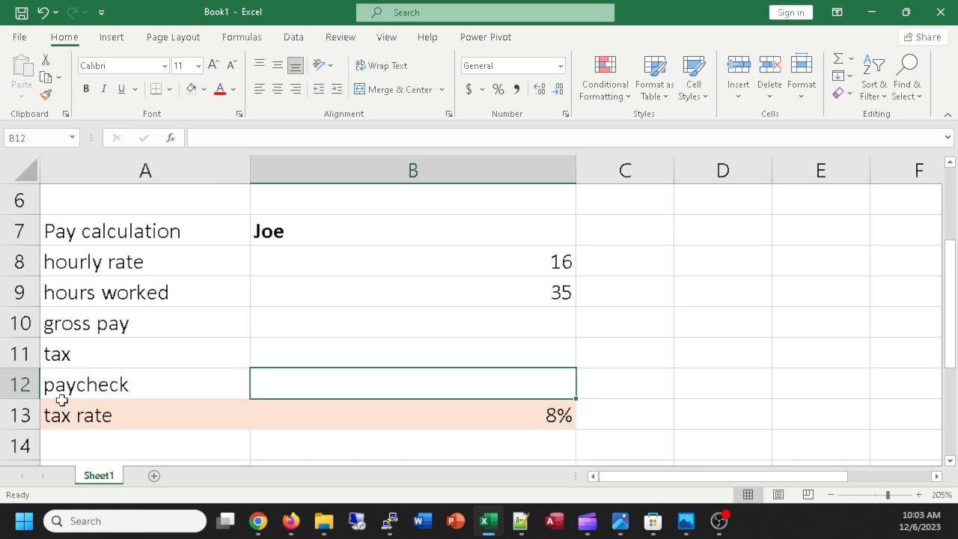
Shade the gross pay, tax and paycheck cells, B10:B12, with a light blue fill
{"action": "left_click_drag", "start_coordinate": [300, 327], "coordinate": [322, 399]}
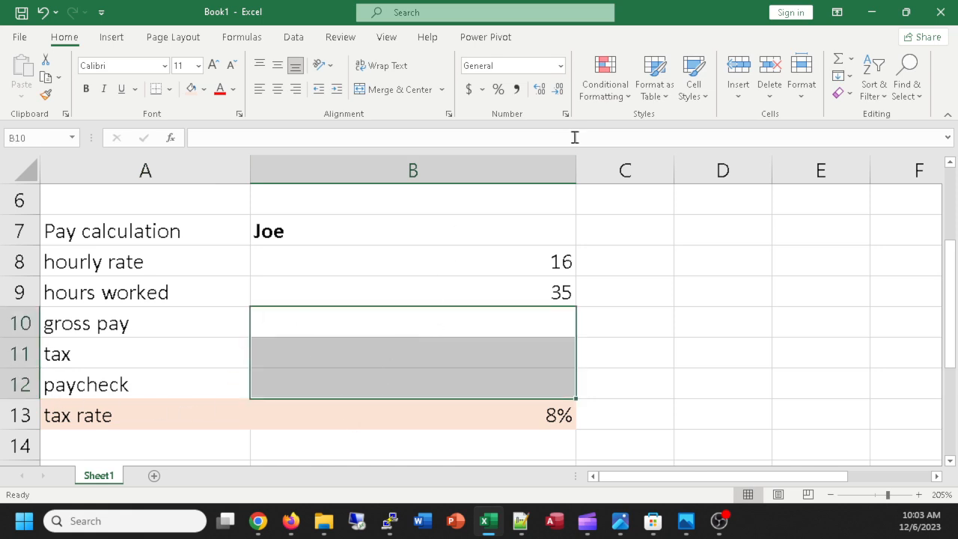
{"action": "left_click", "coordinate": [204, 89]}
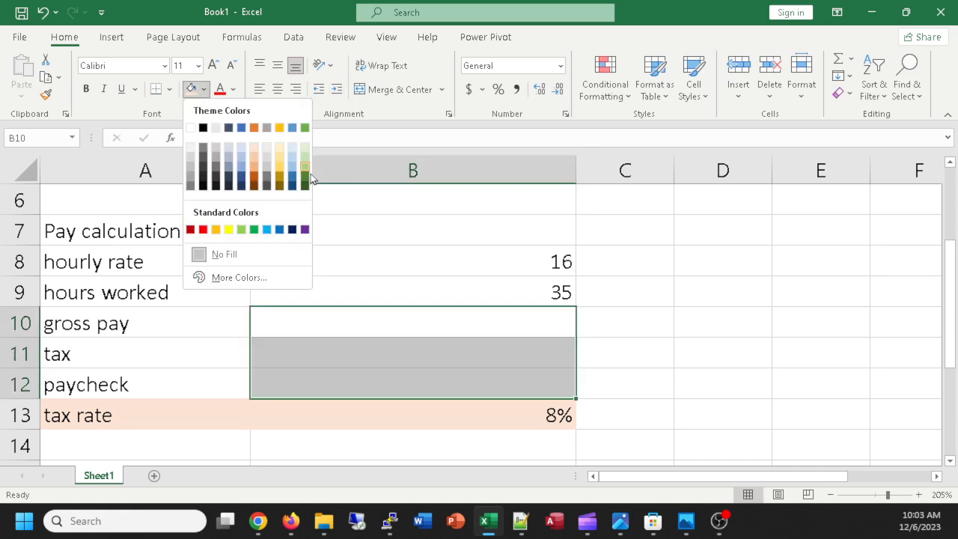
{"action": "left_click", "coordinate": [292, 146]}
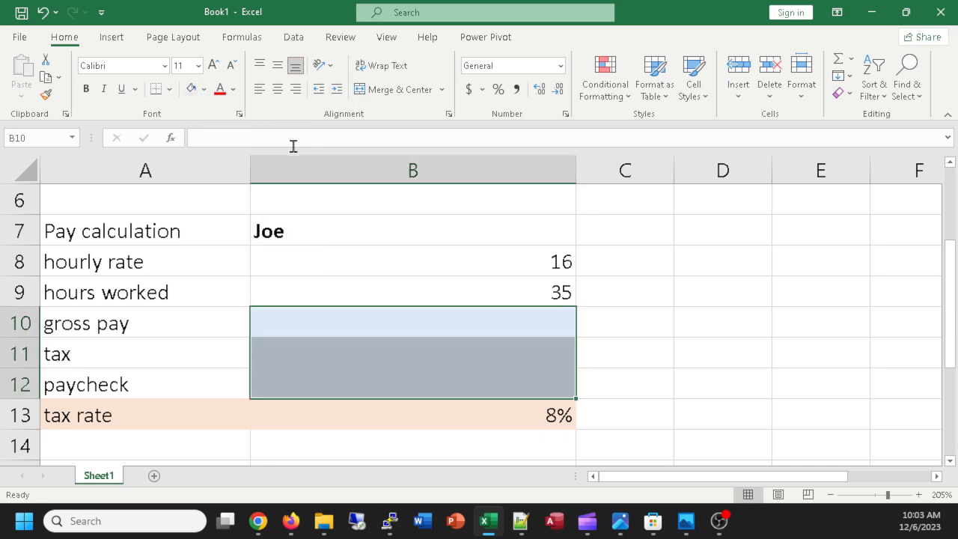
{"action": "left_click", "coordinate": [724, 414]}
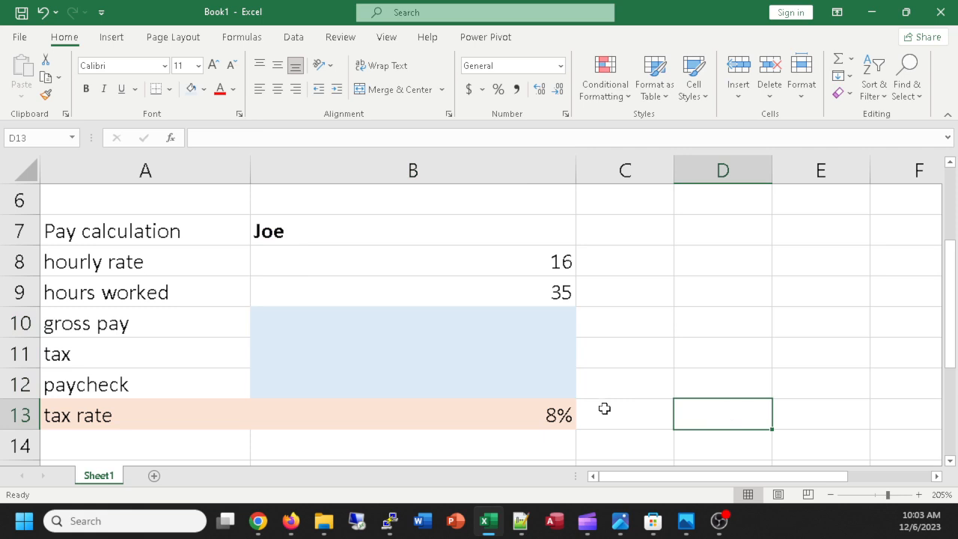
Enter the gross pay formula =B8*B9 in B10, multiplying the hourly rate by the hours worked
{"action": "left_click", "coordinate": [526, 323]}
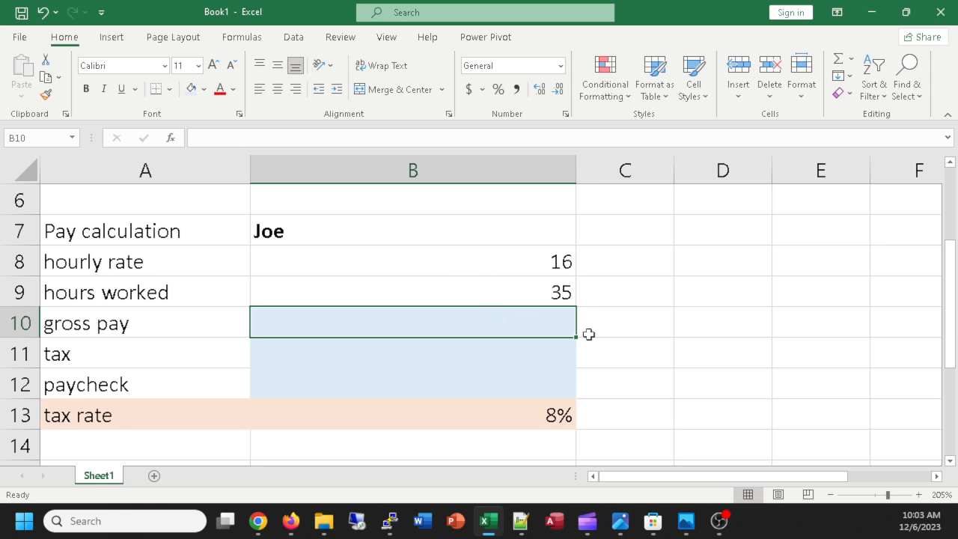
{"action": "type", "text": "="}
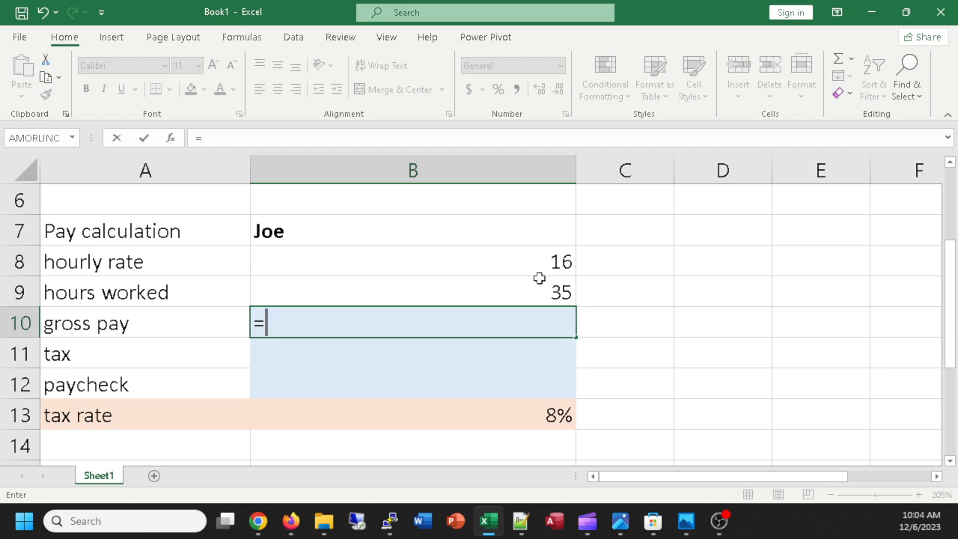
{"action": "left_click", "coordinate": [438, 265]}
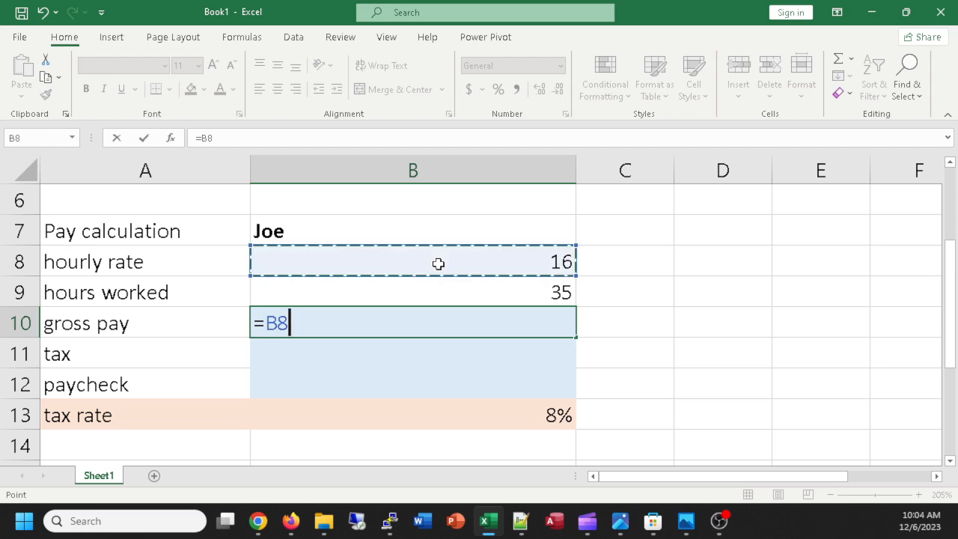
{"action": "type", "text": "d"}
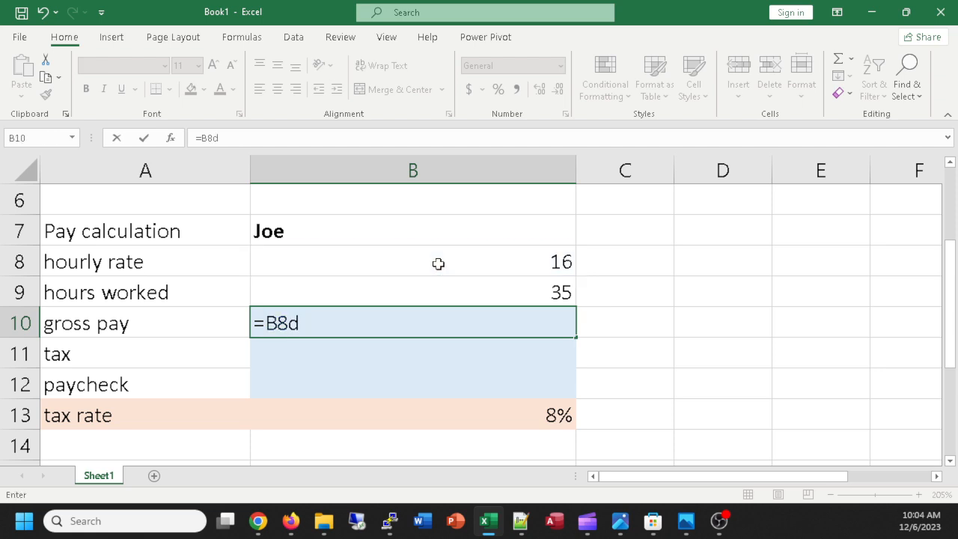
{"action": "key", "text": "BackSpace"}
{"action": "type", "text": "*"}
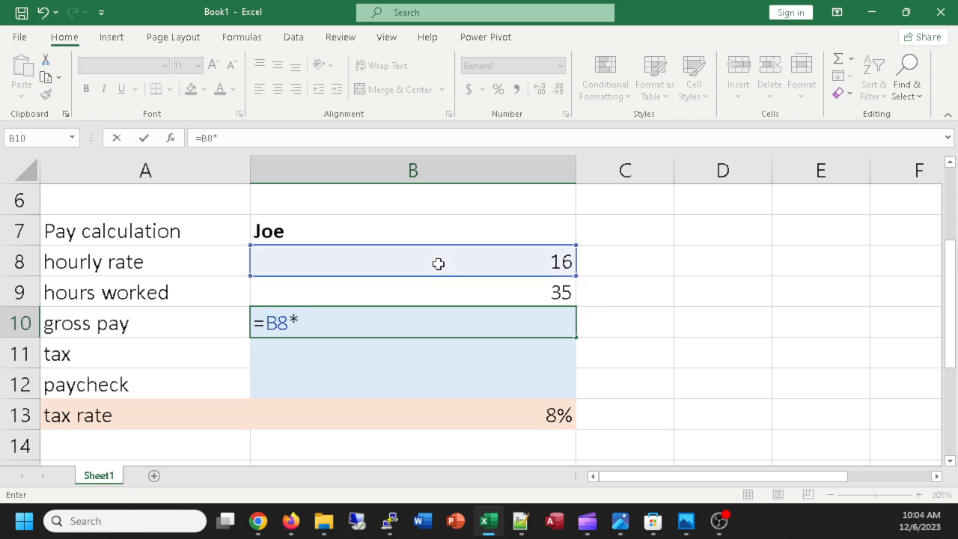
{"action": "left_click", "coordinate": [493, 292]}
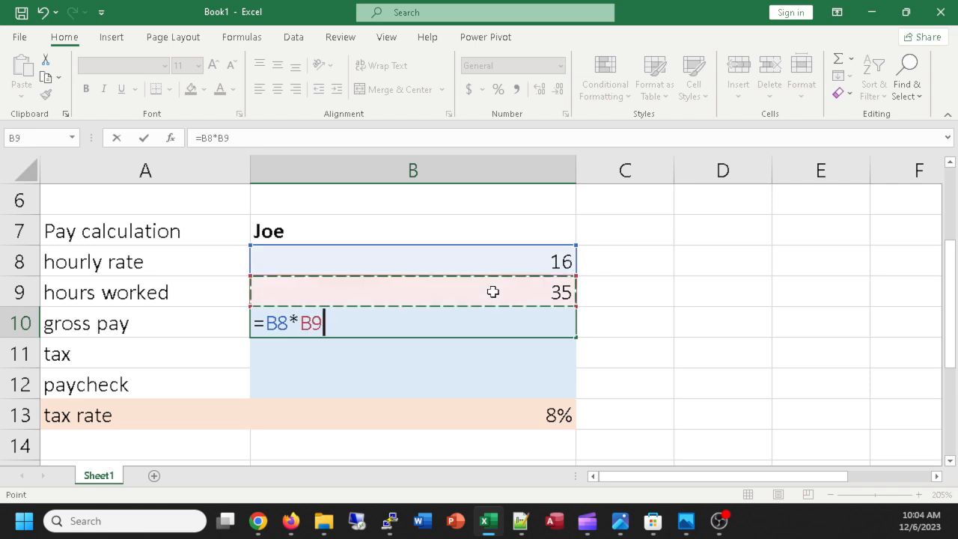
{"action": "key", "text": "Return"}
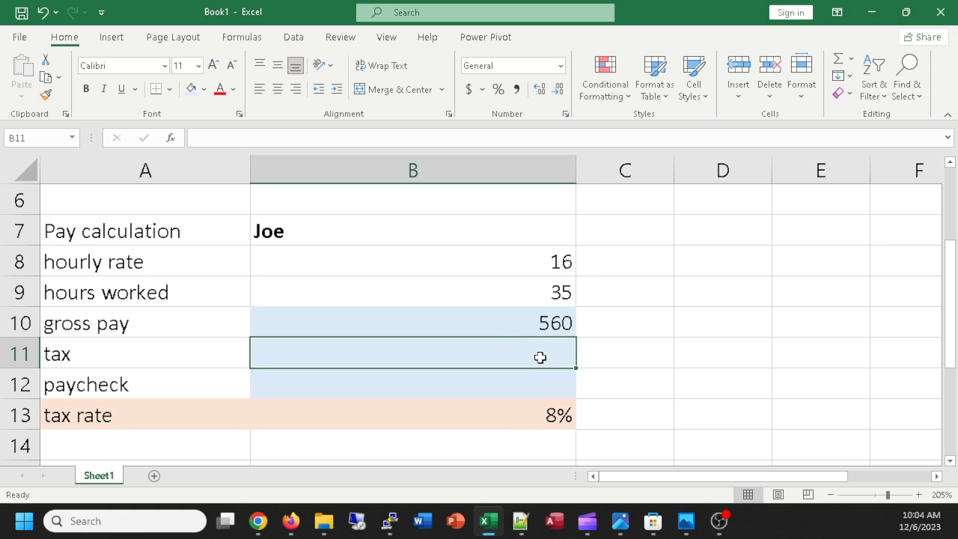
Enter the tax formula =B10*B13 in B11, multiplying gross pay by the tax rate
{"action": "type", "text": "="}
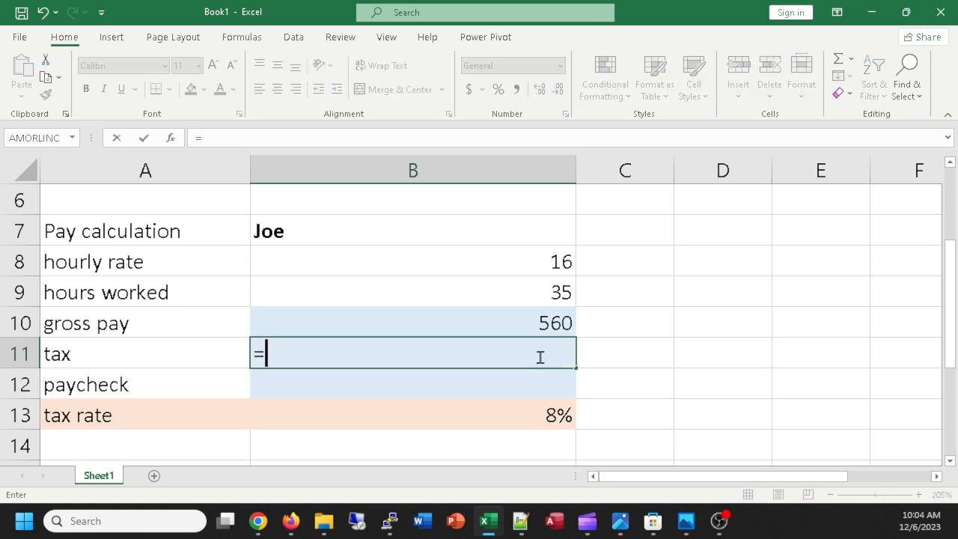
{"action": "left_click", "coordinate": [496, 323]}
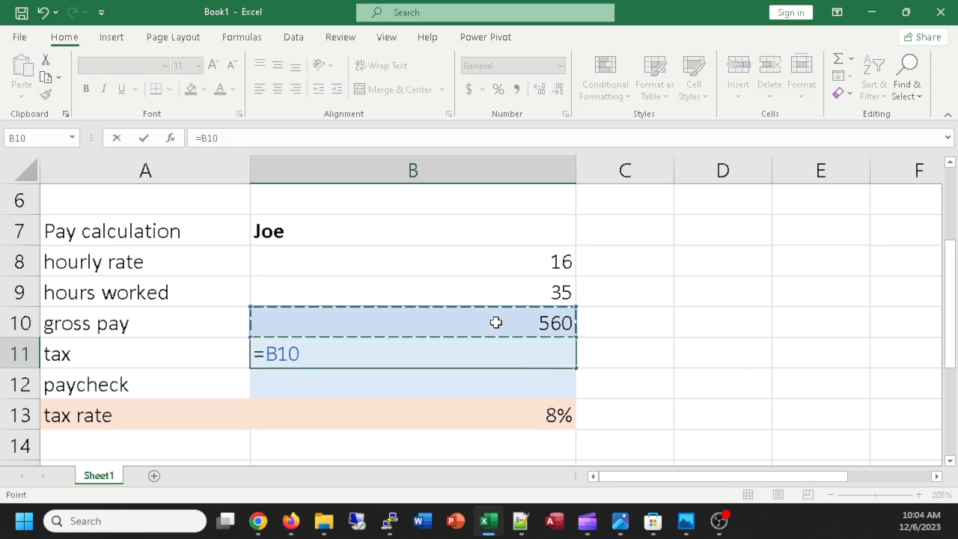
{"action": "type", "text": "*"}
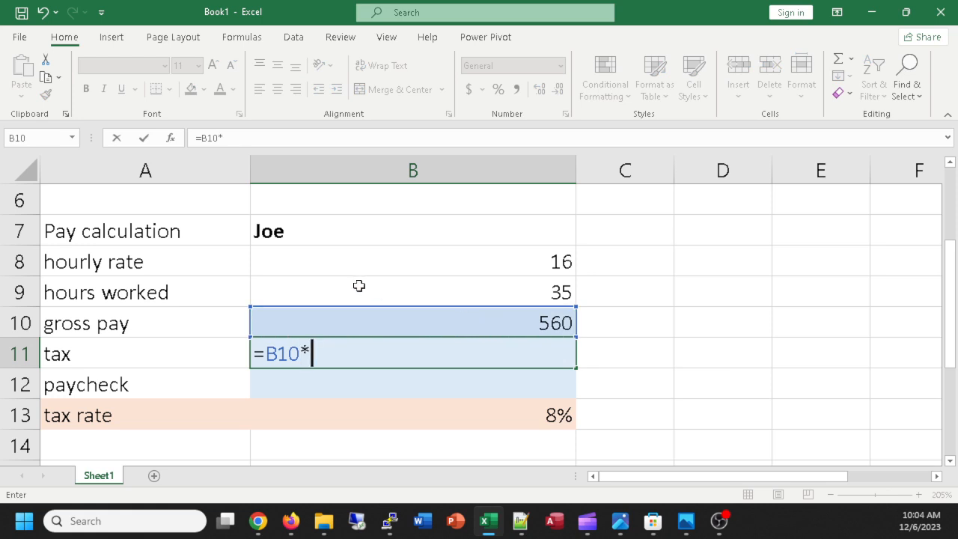
{"action": "left_click", "coordinate": [487, 420]}
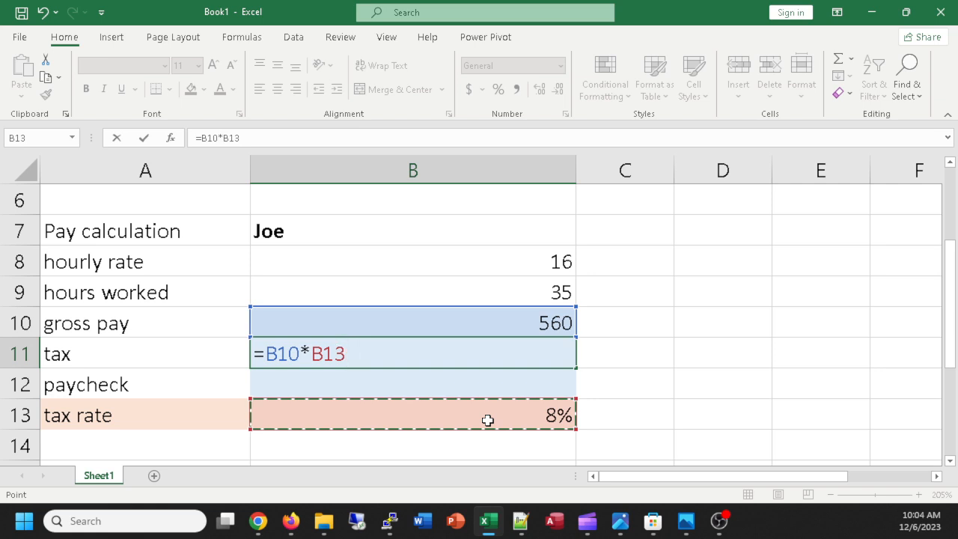
{"action": "key", "text": "Return"}
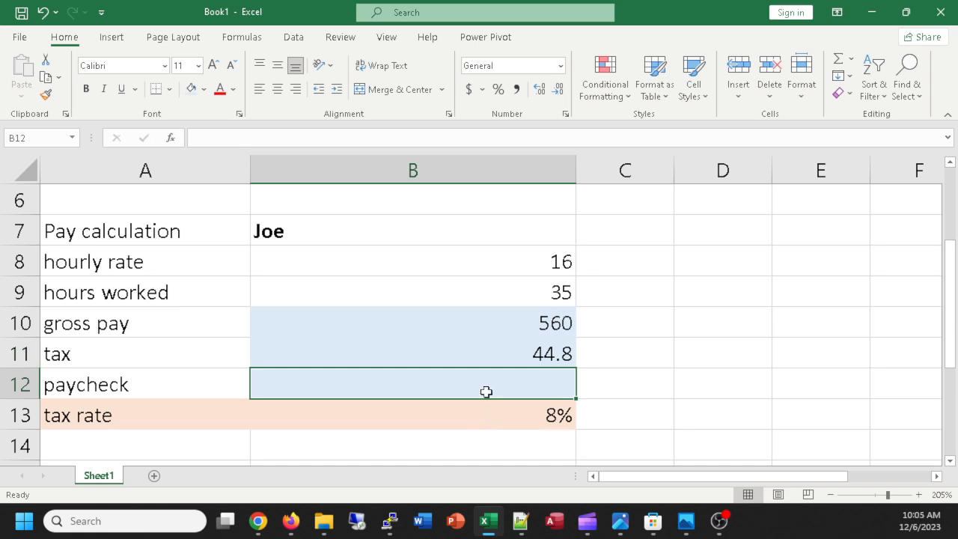
Enter the paycheck formula =B10-B11 in B12, subtracting the tax from gross pay
{"action": "type", "text": "="}
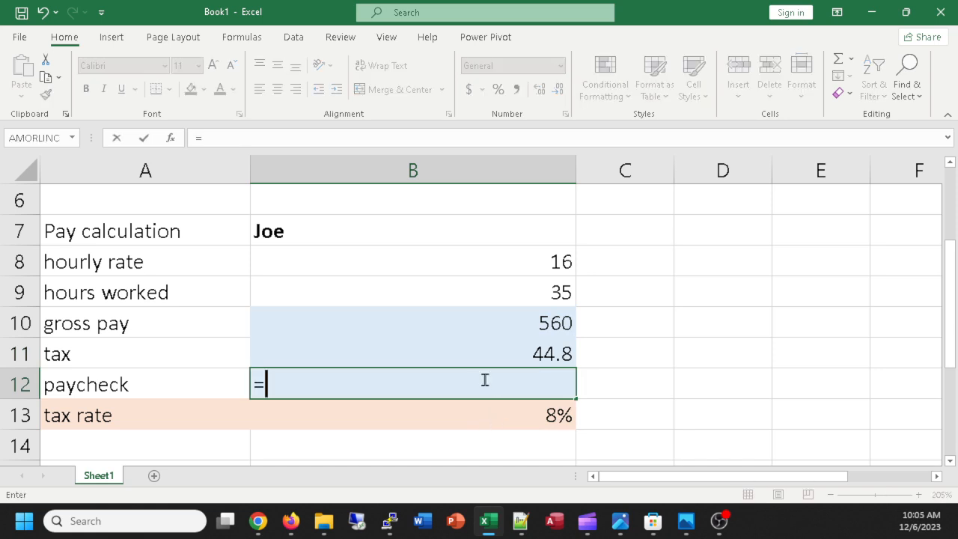
{"action": "left_click", "coordinate": [488, 321]}
{"action": "type", "text": "-"}
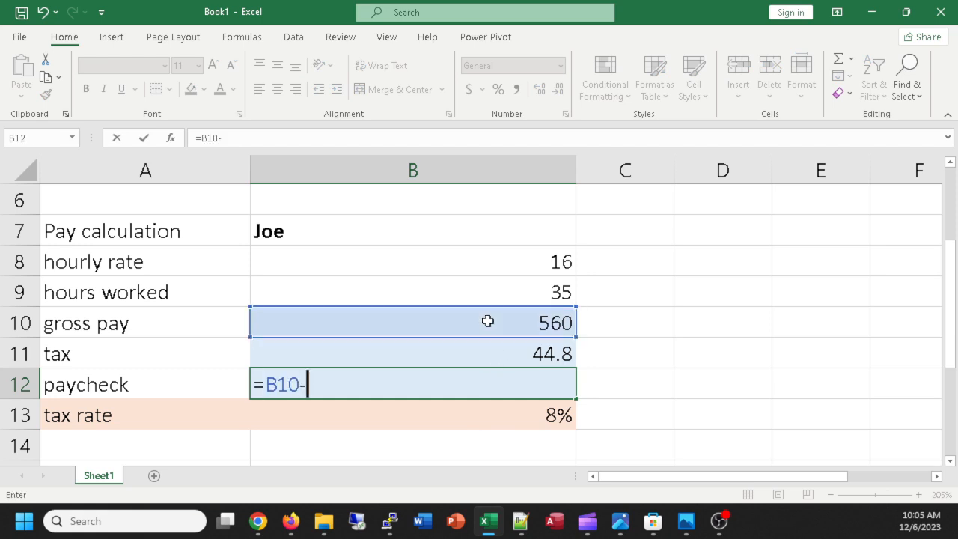
{"action": "left_click", "coordinate": [501, 353]}
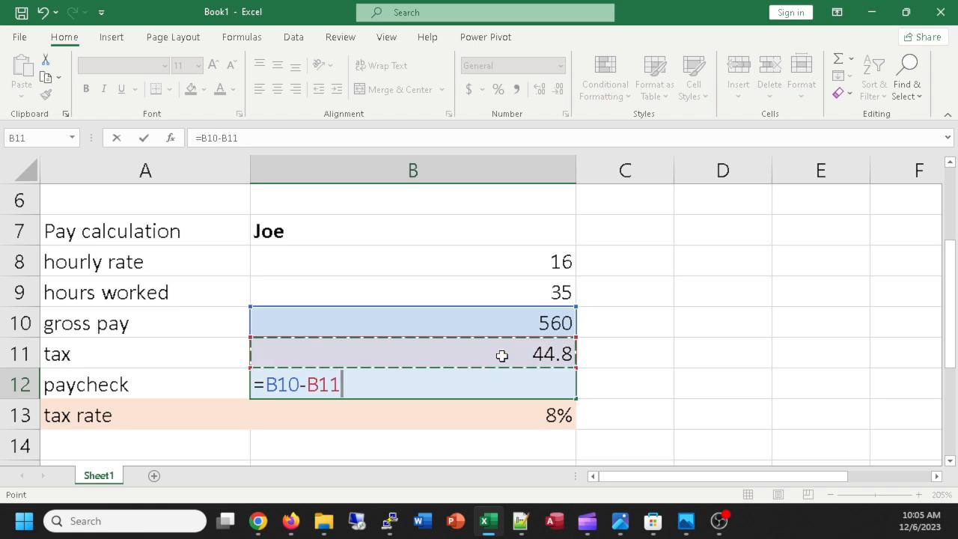
{"action": "key", "text": "Return"}
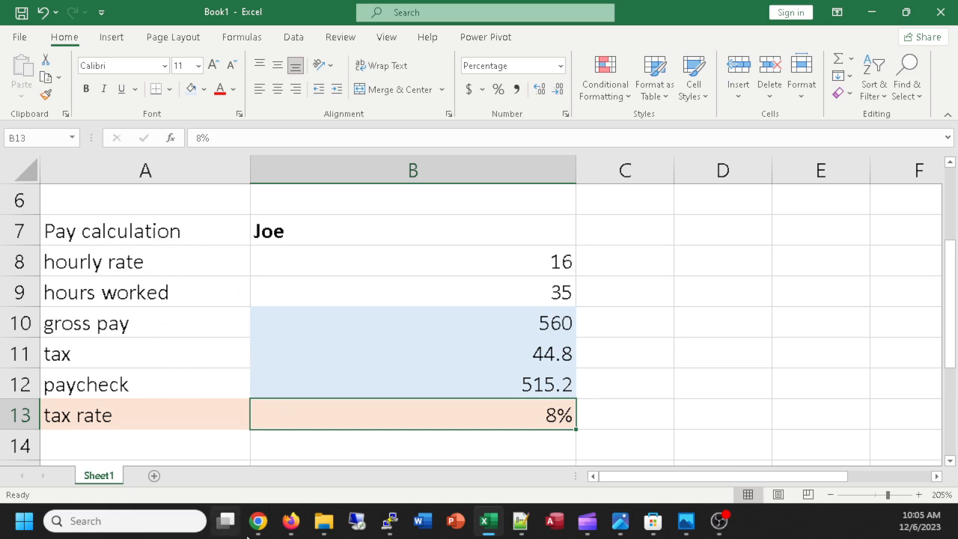
Apply the comma number style to the pay figures in B8:B12
{"action": "left_click_drag", "start_coordinate": [405, 330], "coordinate": [429, 384]}
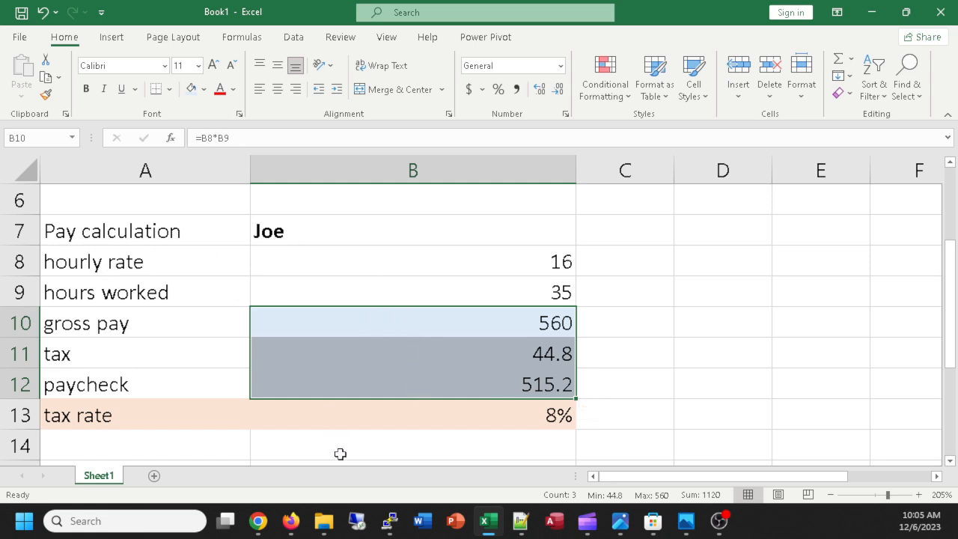
{"action": "left_click_drag", "start_coordinate": [484, 258], "coordinate": [497, 400]}
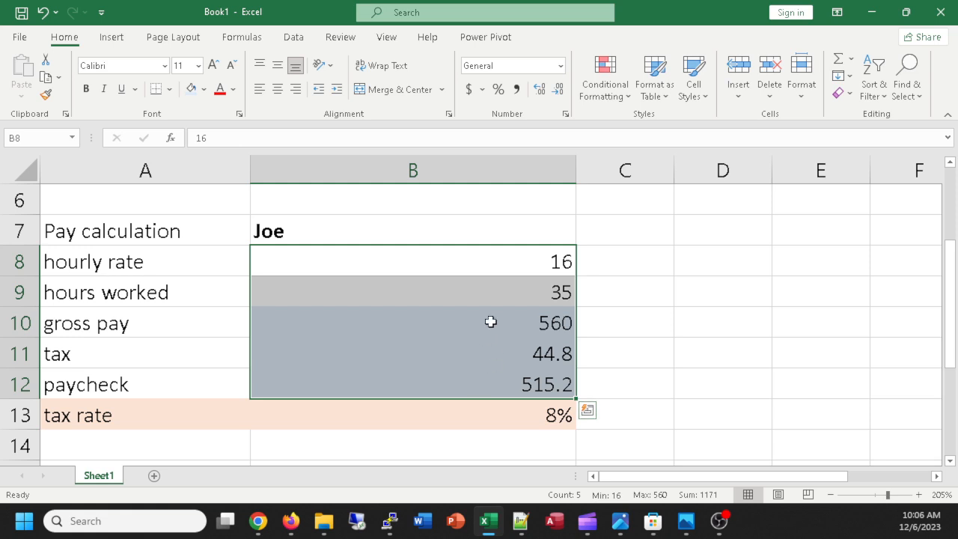
{"action": "left_click", "coordinate": [517, 90]}
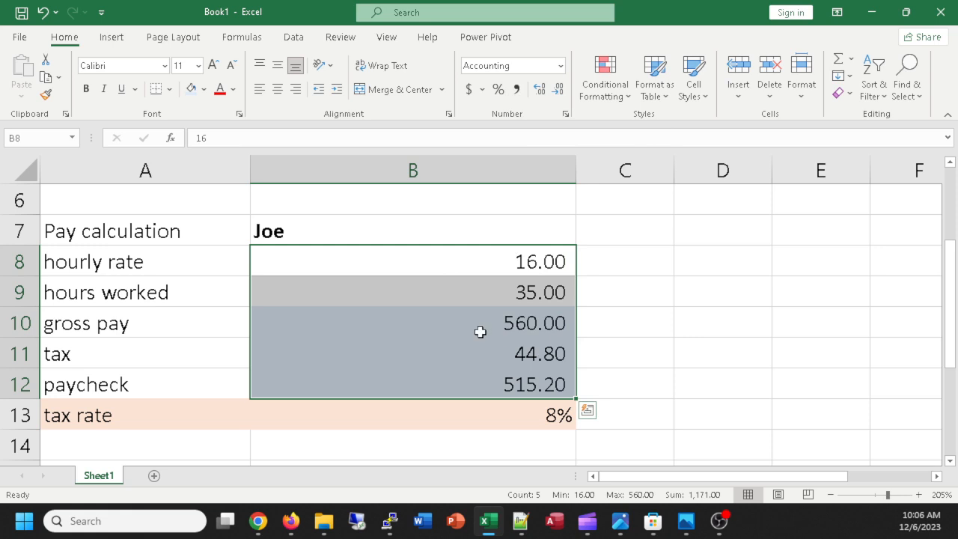
{"action": "left_click", "coordinate": [642, 384]}
Add a second employee in column C: first name in C7, hourly rate 14.25 in C8 and 38 hours worked in C9
{"action": "left_click", "coordinate": [604, 233]}
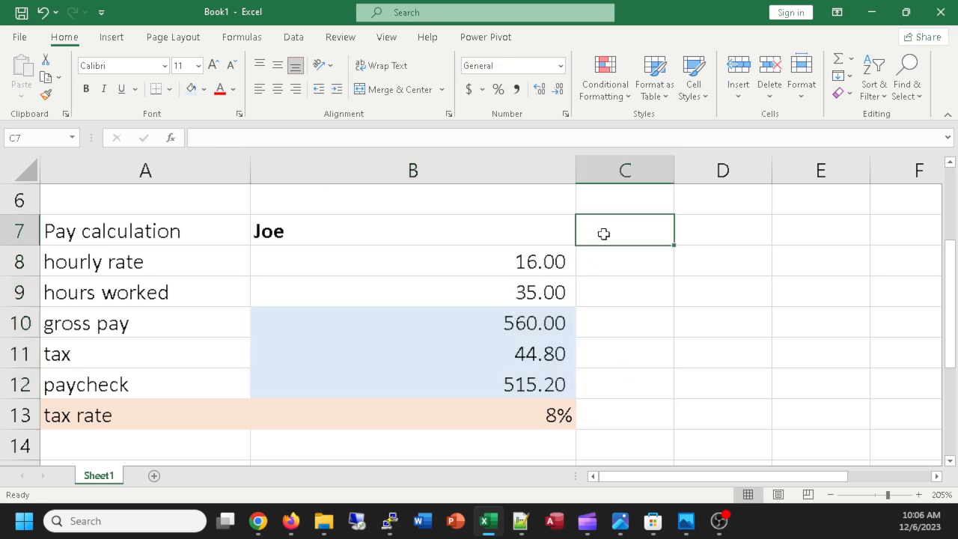
{"action": "type", "text": "Sam"}
{"action": "key", "text": "Return"}
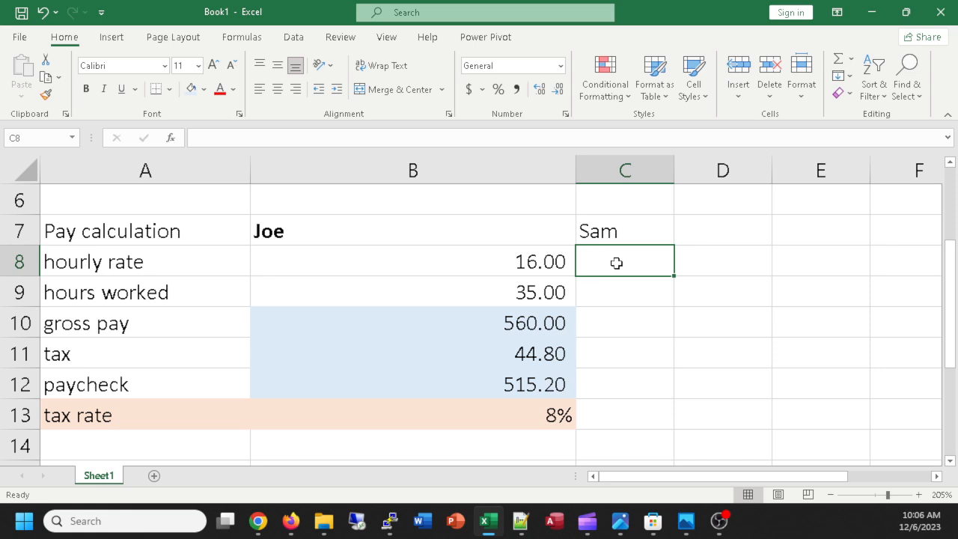
{"action": "type", "text": "1"}
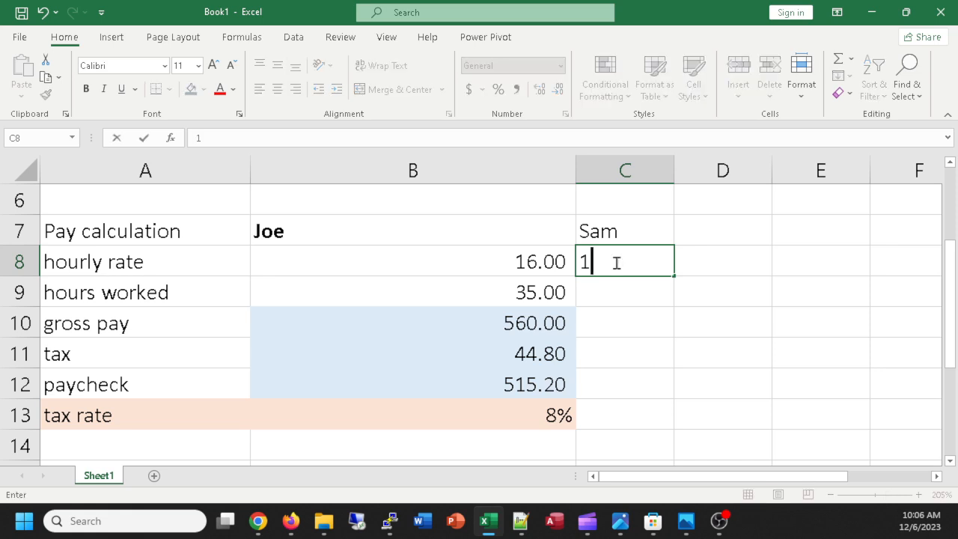
{"action": "type", "text": "4.25"}
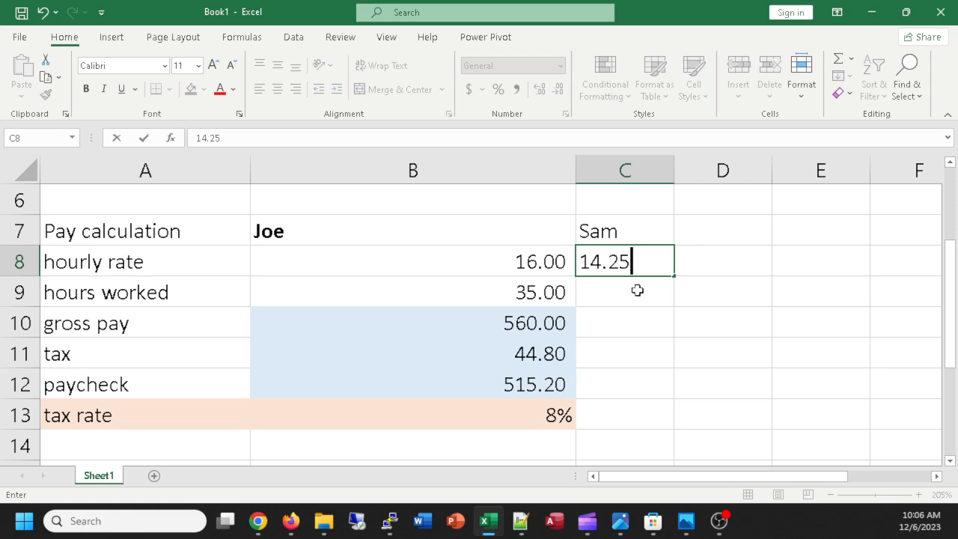
{"action": "key", "text": "Return"}
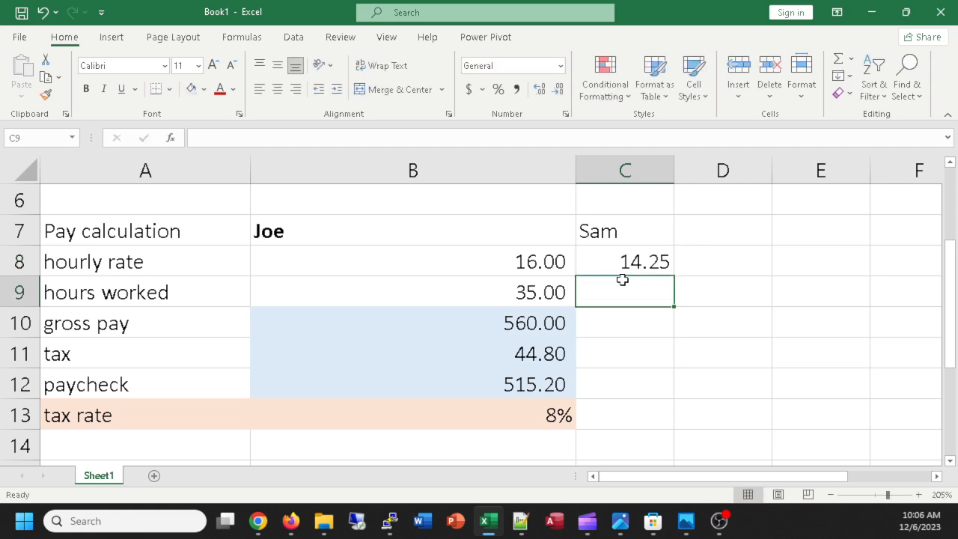
{"action": "type", "text": "38"}
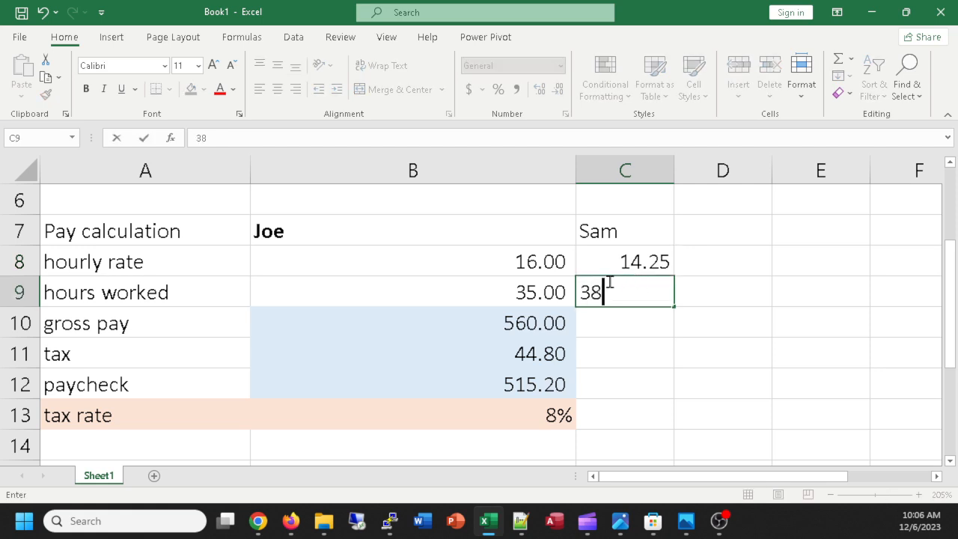
{"action": "left_click", "coordinate": [636, 319]}
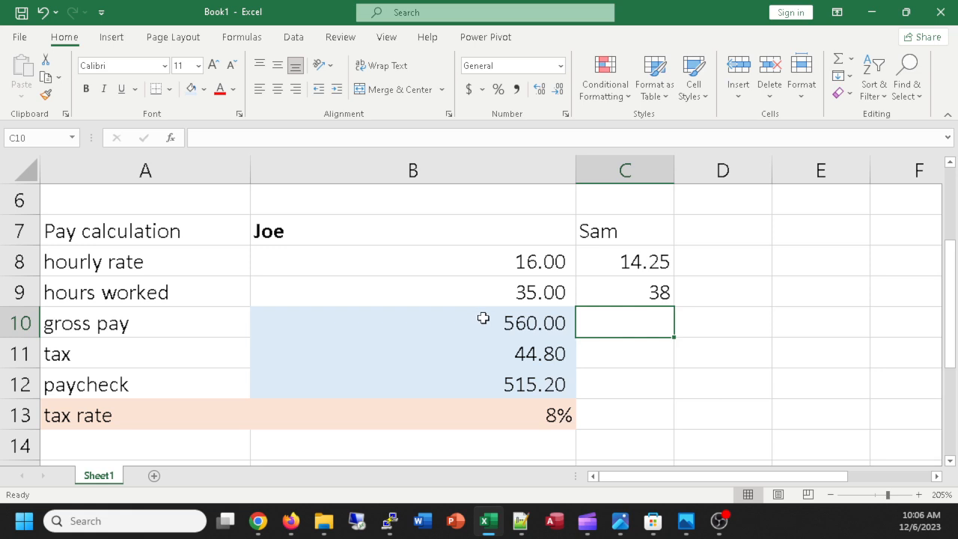
Try filling the formulas in B10:B12 across into C10:C12 for the second employee, and undo the fill
{"action": "left_click_drag", "start_coordinate": [486, 322], "coordinate": [492, 377]}
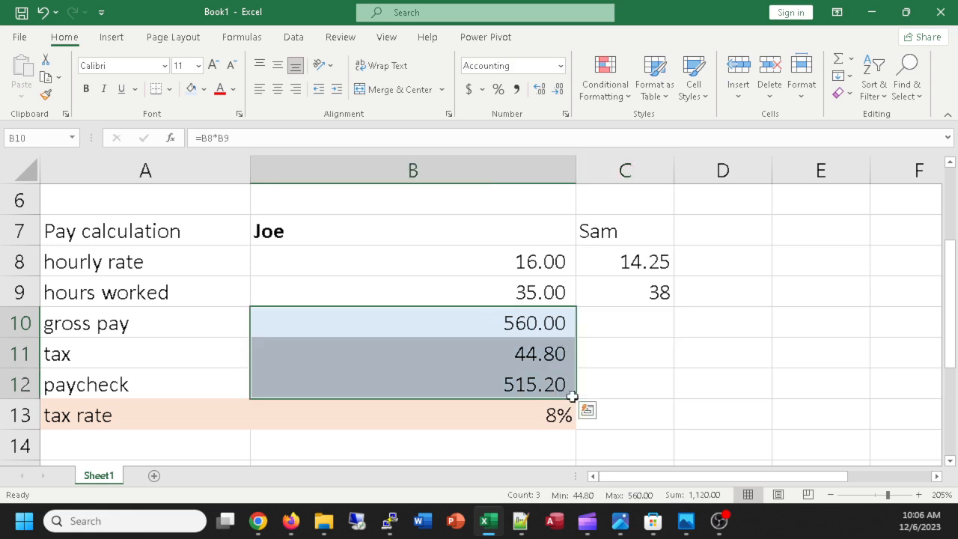
{"action": "left_click_drag", "start_coordinate": [576, 399], "coordinate": [652, 396]}
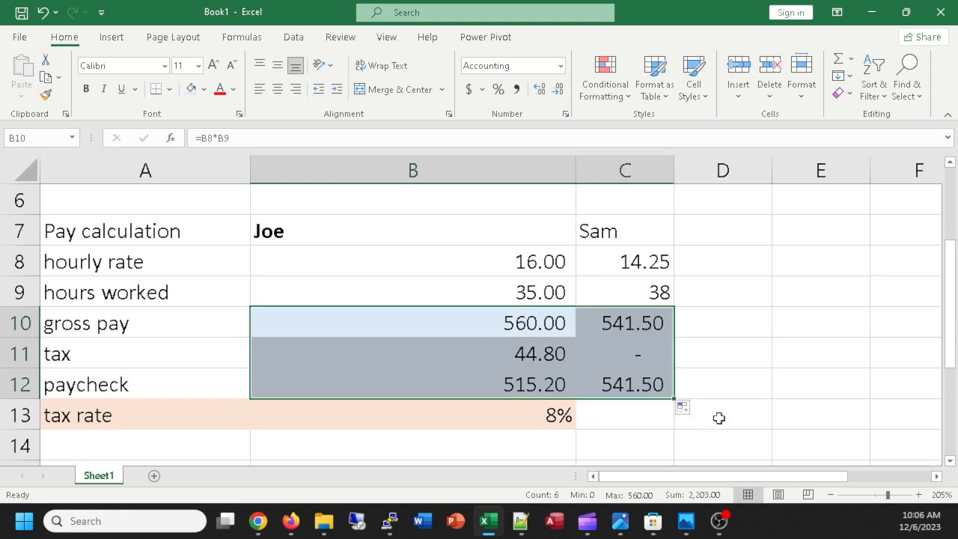
{"action": "left_click", "coordinate": [719, 416]}
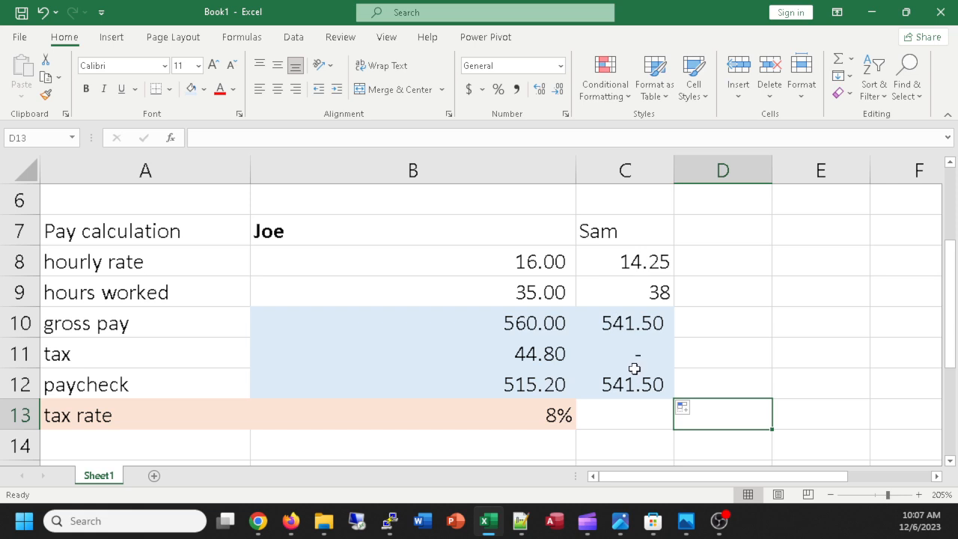
{"action": "key", "text": "ctrl+z"}
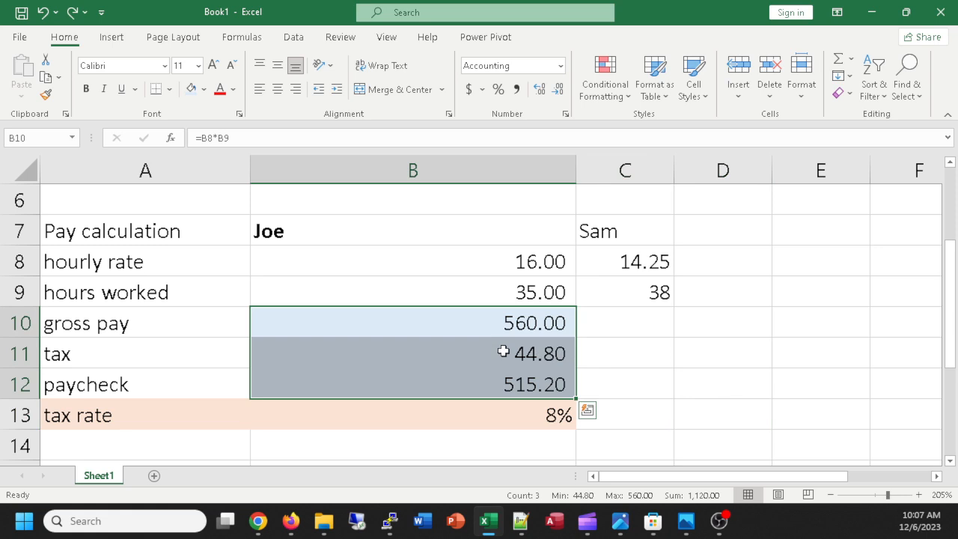
Make the tax rate reference absolute in the B11 tax formula so that it reads =B10*$B$13
{"action": "key", "text": "Return"}
{"action": "key", "text": "F2"}
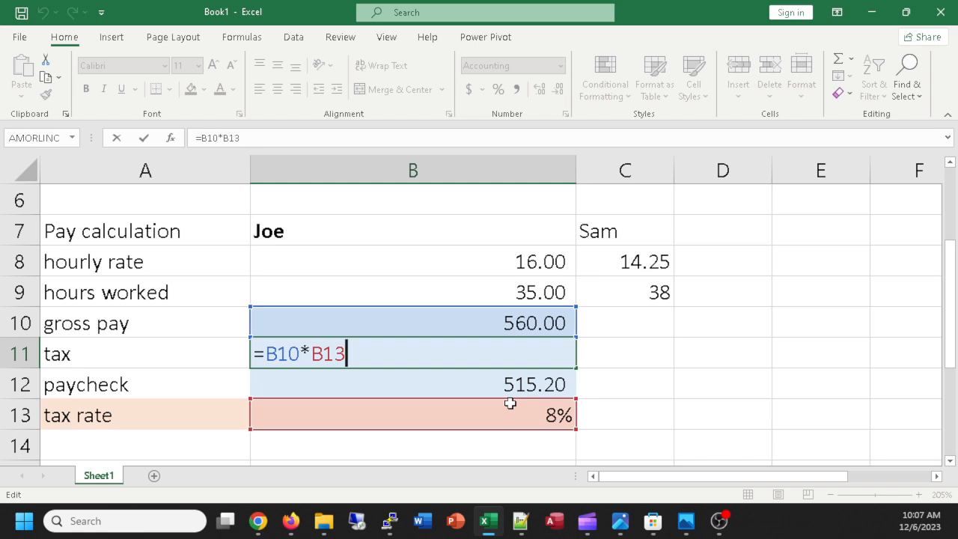
{"action": "left_click", "coordinate": [324, 352]}
{"action": "type", "text": "$"}
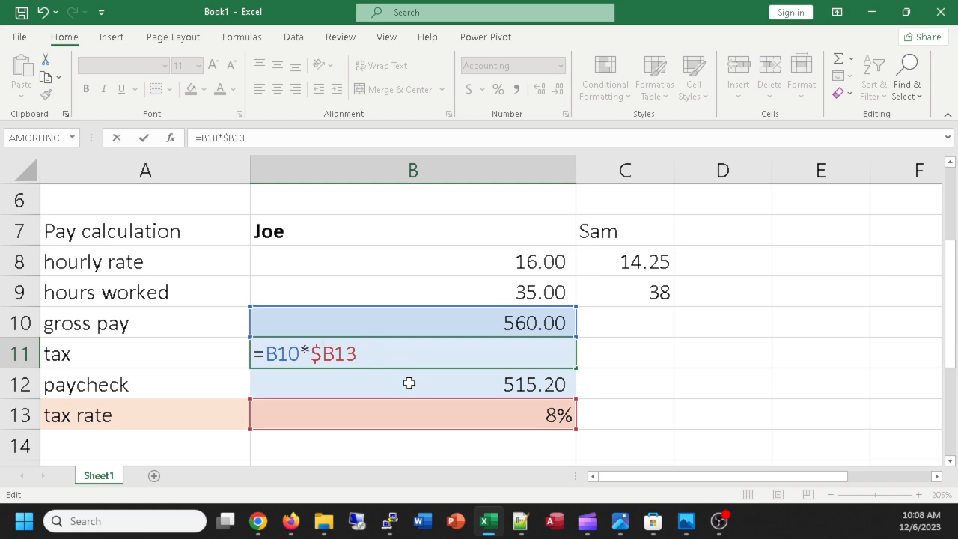
{"action": "key", "text": "F4"}
{"action": "key", "text": "F4"}
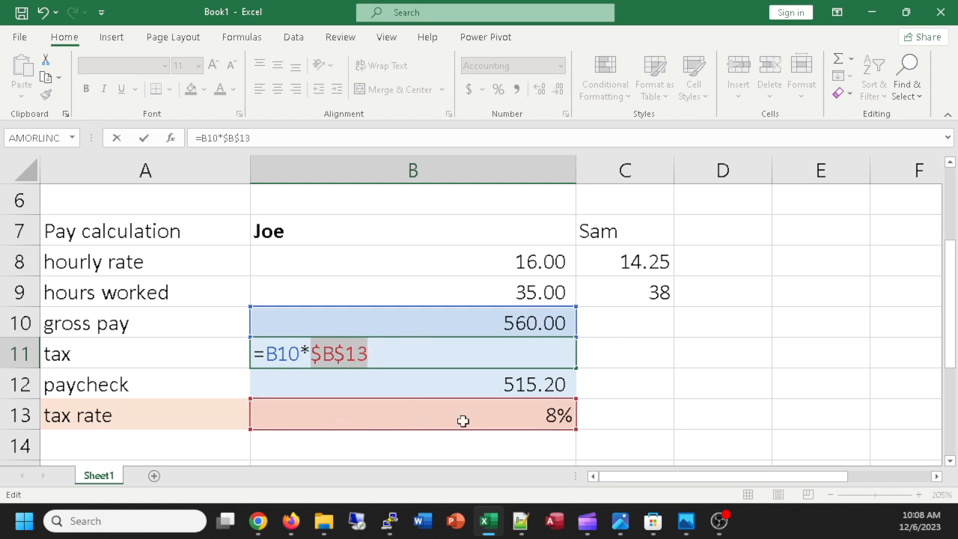
{"action": "key", "text": "F4"}
{"action": "key", "text": "F4"}
{"action": "key", "text": "F4"}
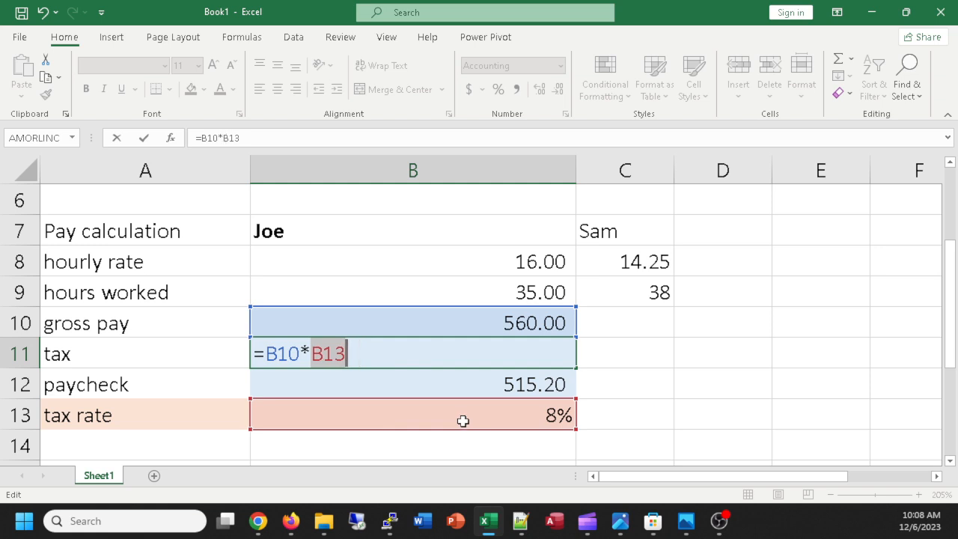
{"action": "key", "text": "F4"}
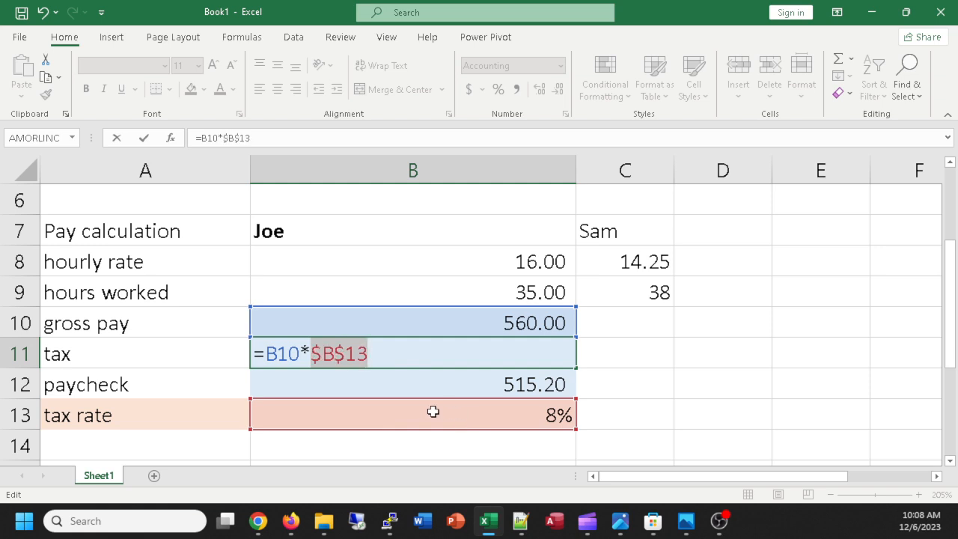
{"action": "key", "text": "Return"}
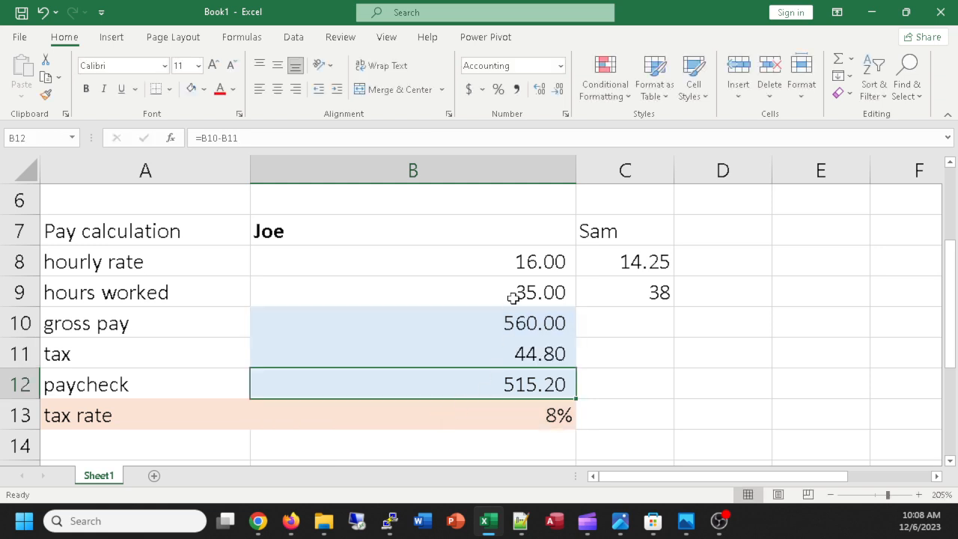
Fill the gross pay, tax and paycheck formulas from B10:B12 across into C10:C12
{"action": "left_click_drag", "start_coordinate": [507, 321], "coordinate": [509, 381]}
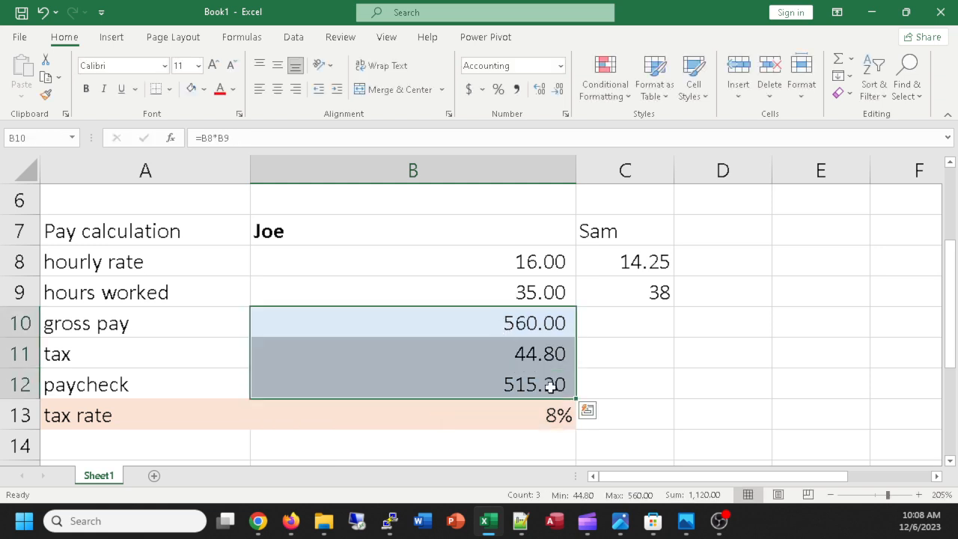
{"action": "left_click_drag", "start_coordinate": [576, 401], "coordinate": [681, 419]}
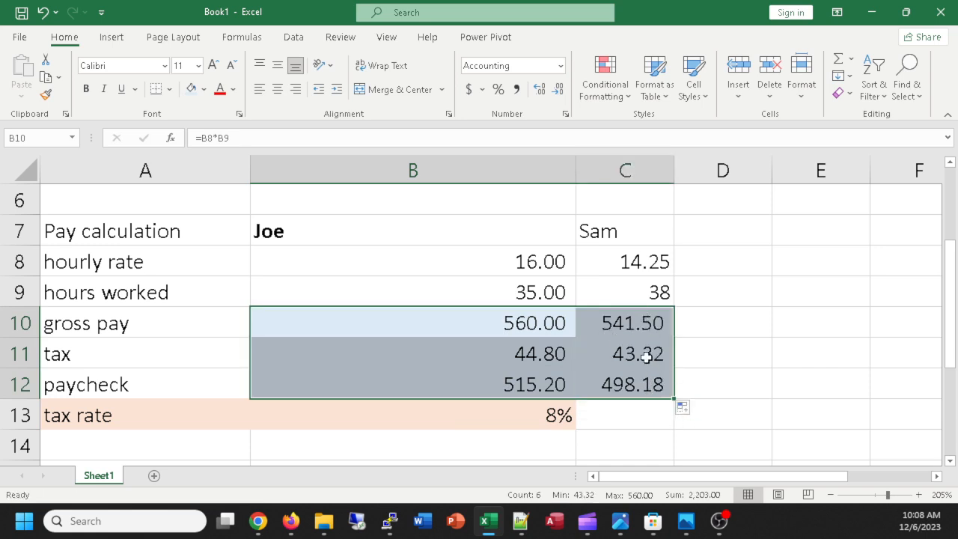
Set the tax rate in B13 to 8.5% and display it with two decimal places
{"action": "left_click", "coordinate": [526, 415]}
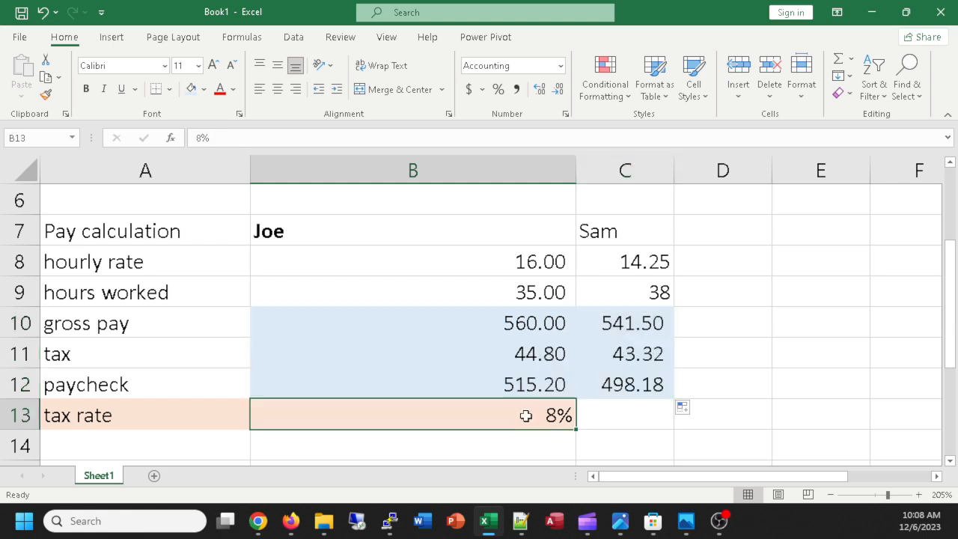
{"action": "double_click", "coordinate": [554, 415]}
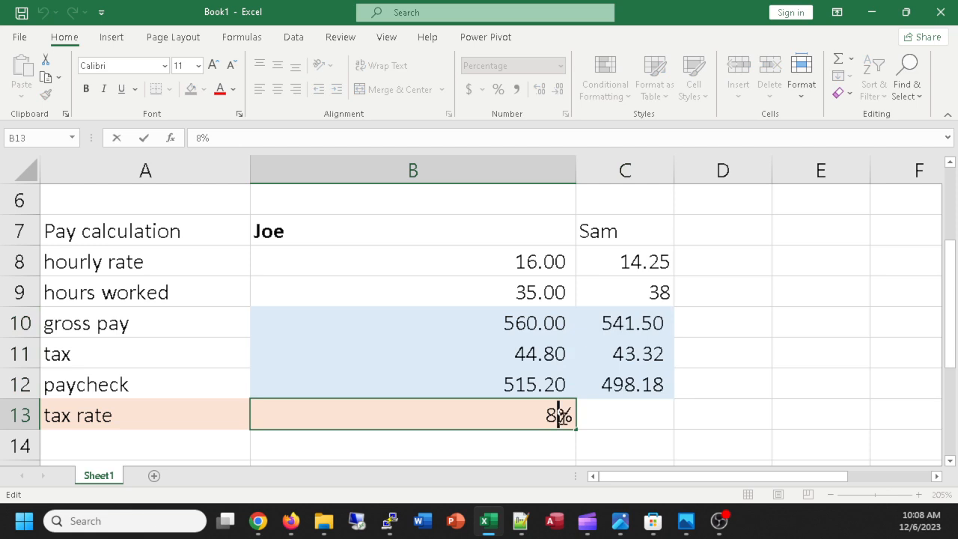
{"action": "type", "text": ".5"}
{"action": "key", "text": "Return"}
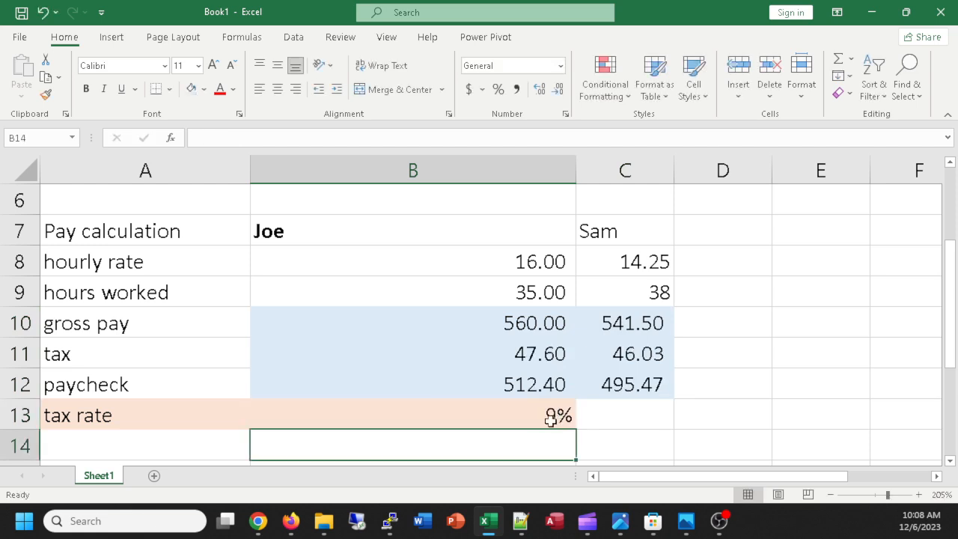
{"action": "left_click", "coordinate": [554, 417]}
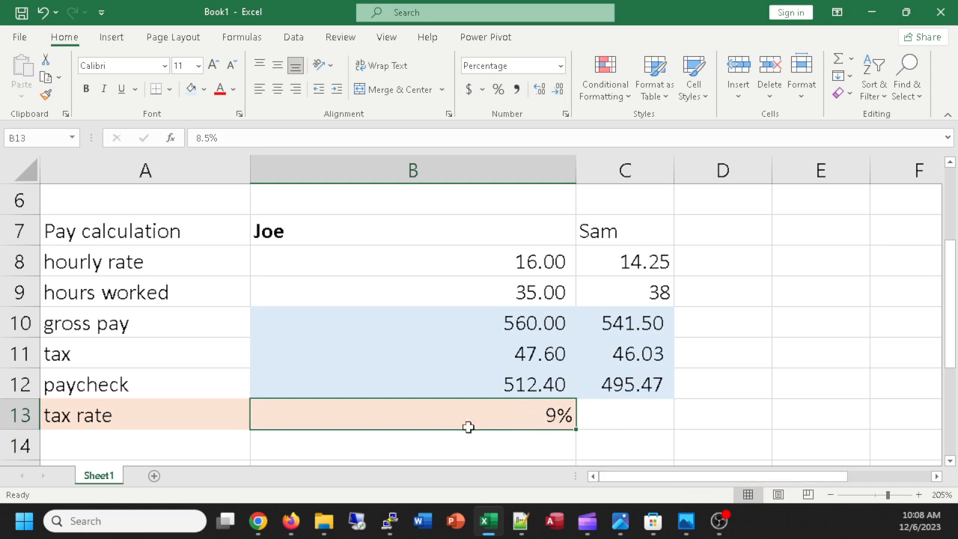
{"action": "left_click", "coordinate": [538, 93]}
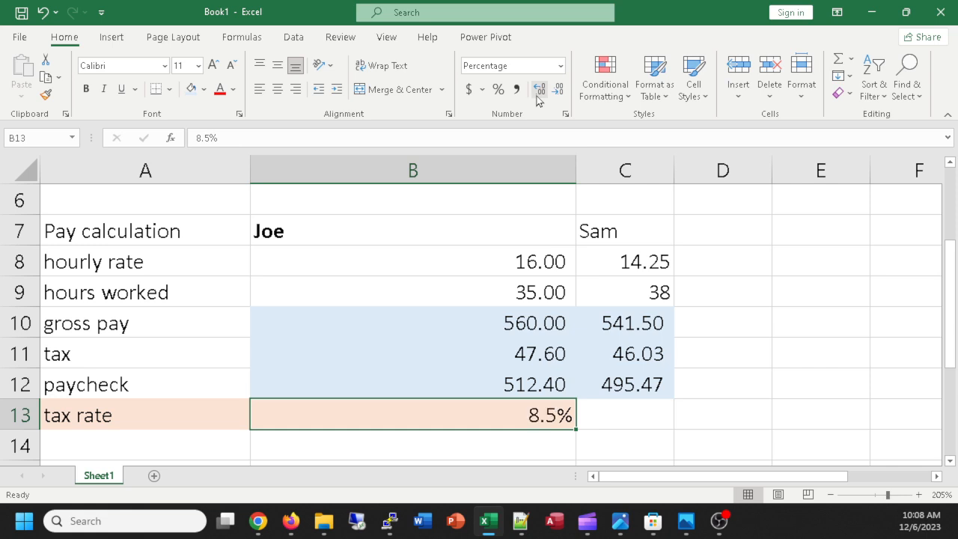
{"action": "left_click", "coordinate": [538, 93]}
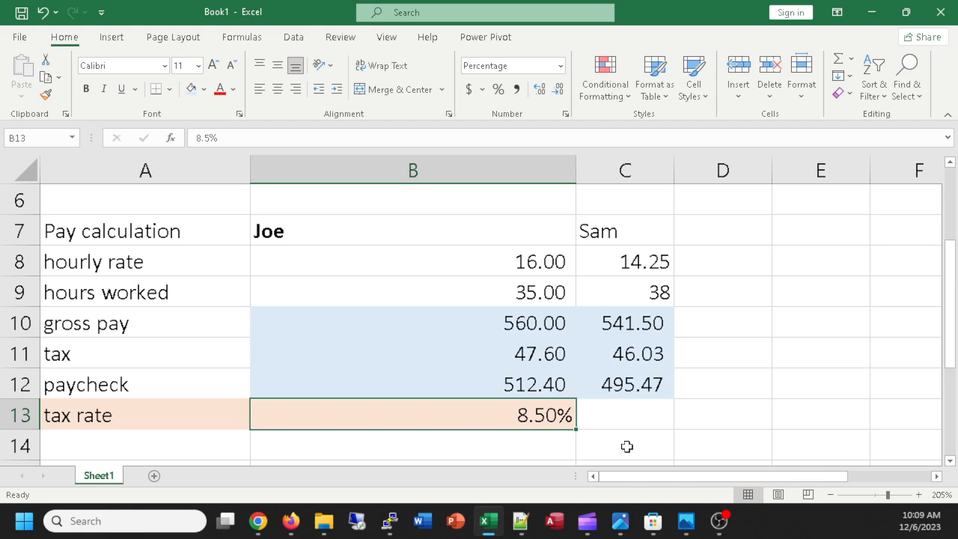
Save the workbook in the cs101fa23-section2 folder, named ExcelPractice followed by the student's first initial and last name
{"action": "key", "text": "ctrl+s"}
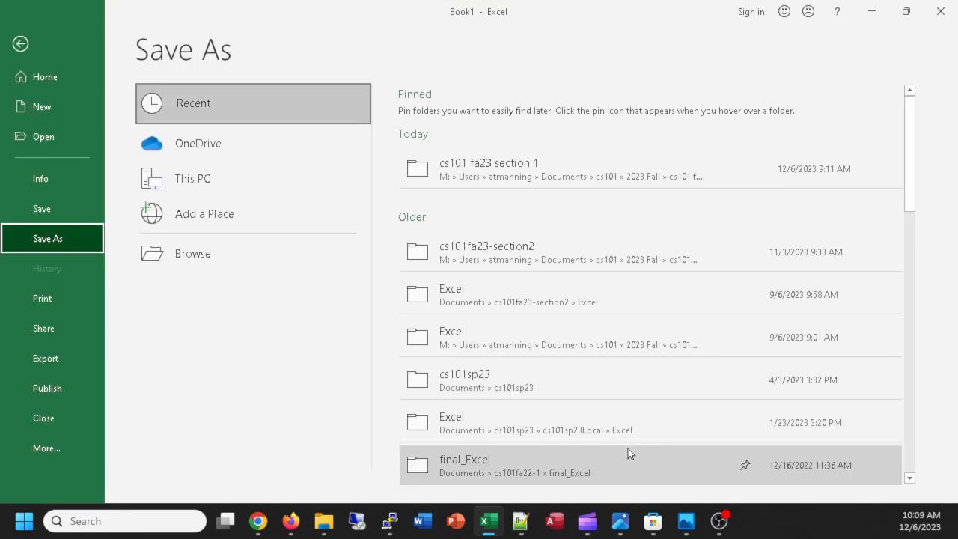
{"action": "left_click", "coordinate": [513, 268]}
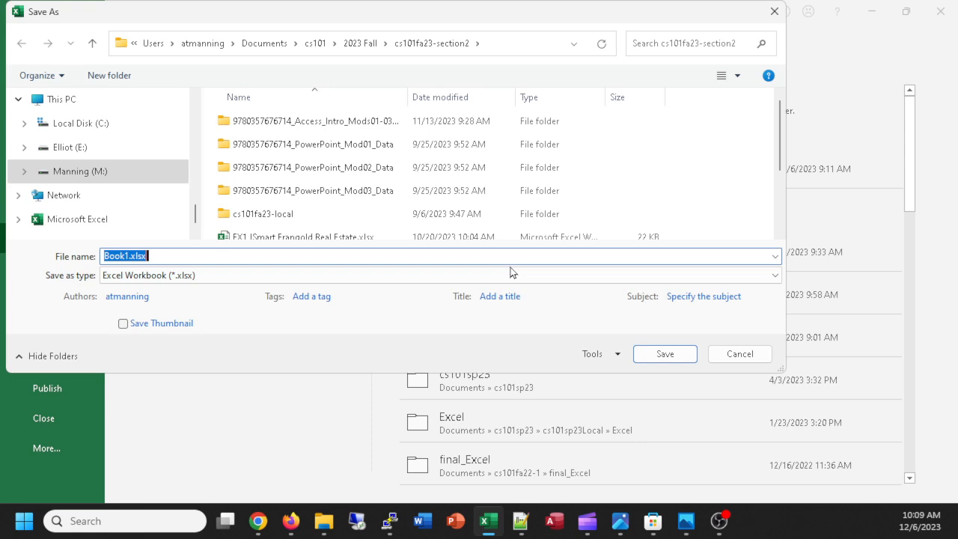
{"action": "left_click", "coordinate": [129, 255]}
{"action": "left_click_drag", "start_coordinate": [130, 256], "coordinate": [47, 255]}
{"action": "type", "text": "ExcelP"}
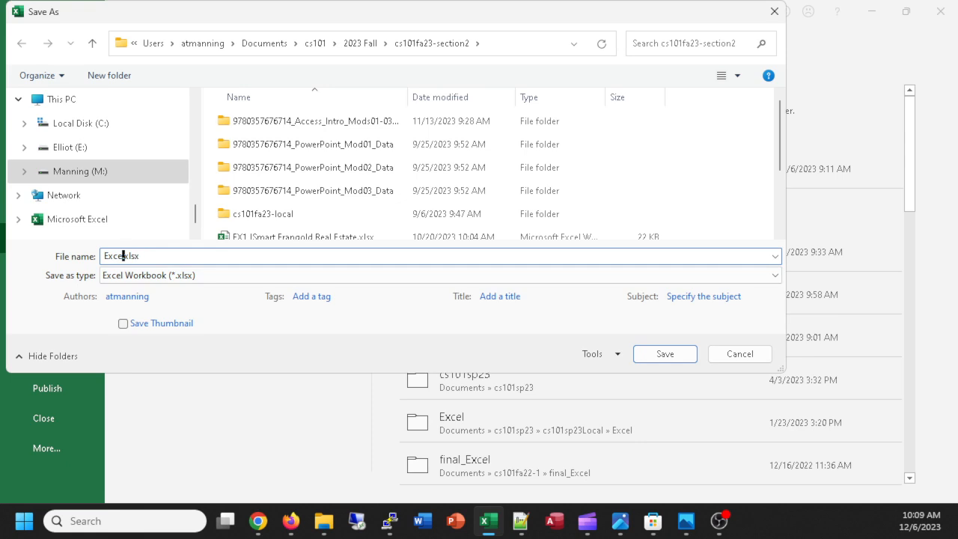
{"action": "type", "text": "racticeJSmart"}
{"action": "key", "text": "Return"}
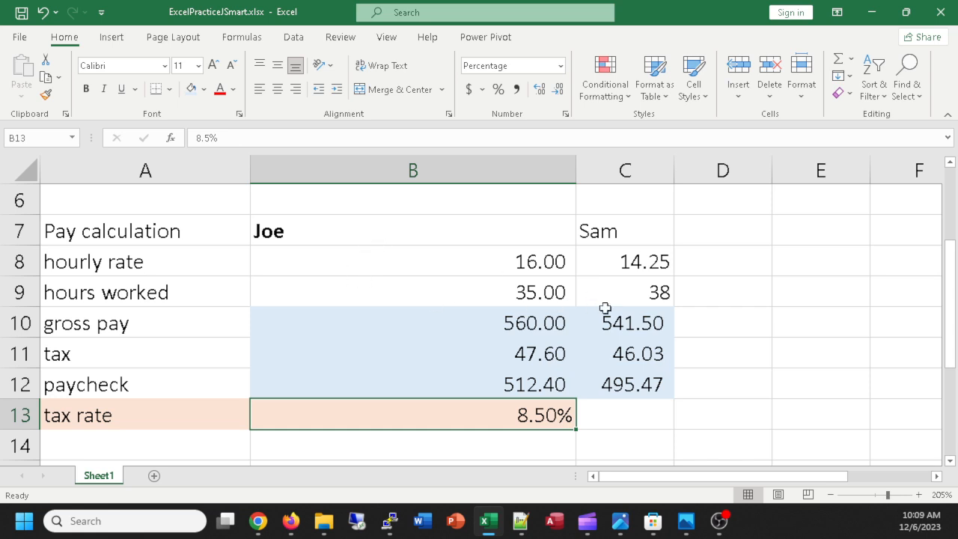
{"action": "scroll", "coordinate": [800, 334], "scroll_direction": "down", "scroll_amount": 2}
{"action": "scroll", "coordinate": [802, 333], "scroll_direction": "up", "scroll_amount": 2}
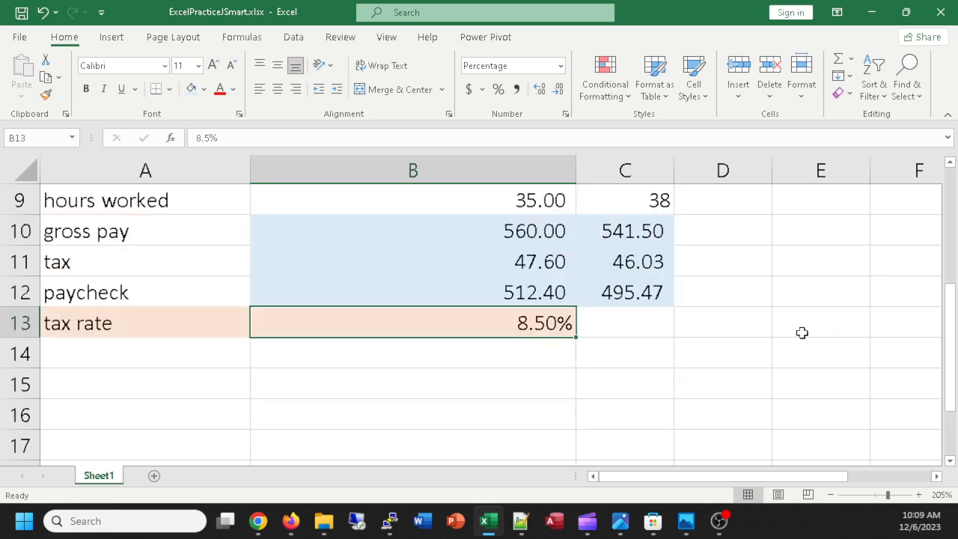
{"action": "scroll", "coordinate": [802, 332], "scroll_direction": "down", "scroll_amount": 2}
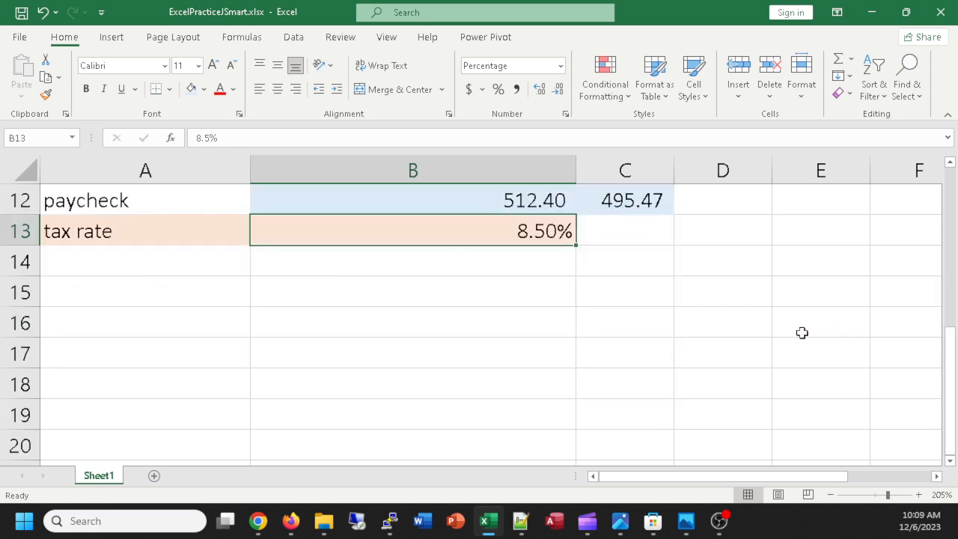
{"action": "left_click", "coordinate": [719, 521]}
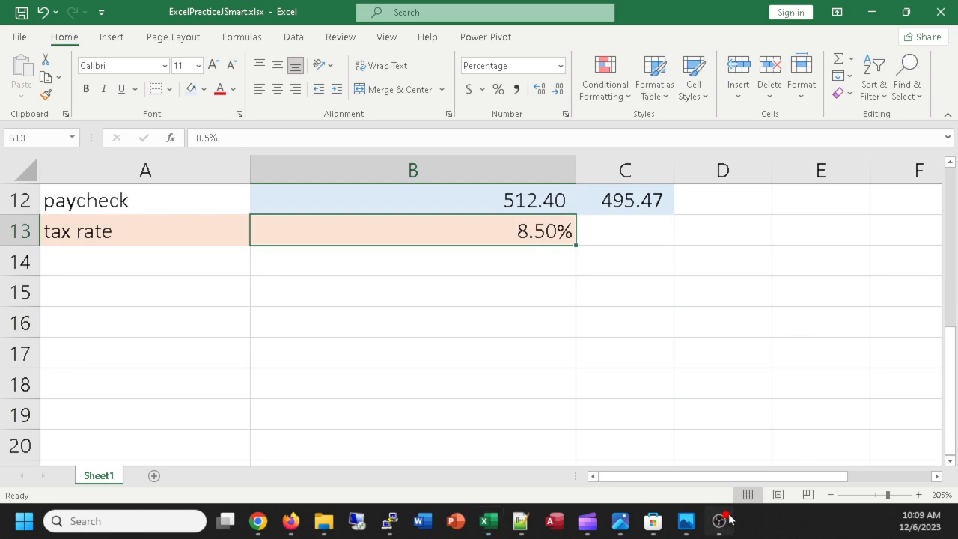